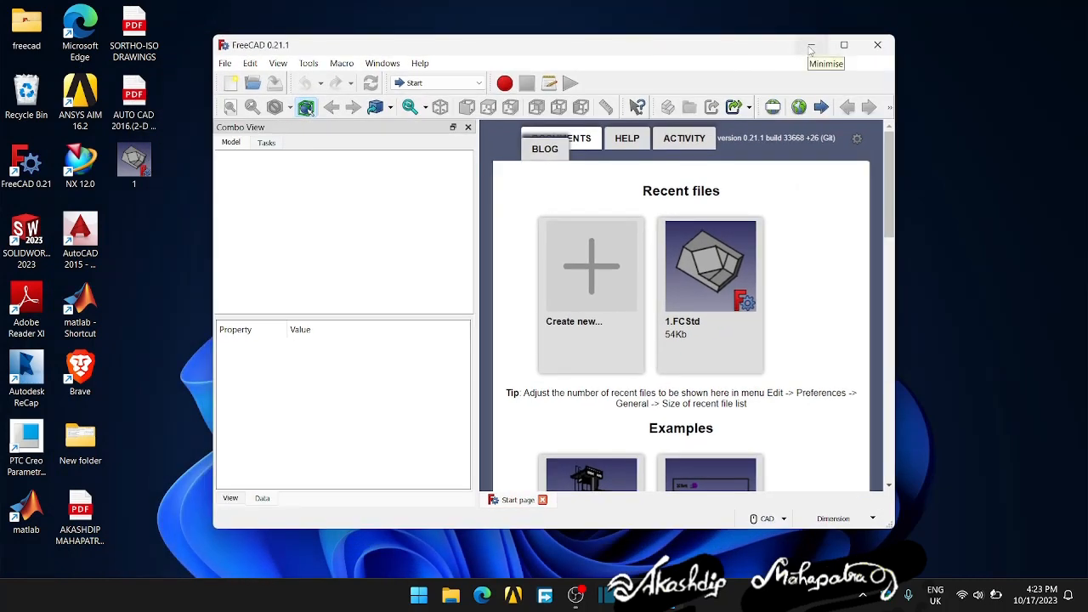
pyautogui.moveTo(731, 44); pyautogui.dragTo(762, 54)
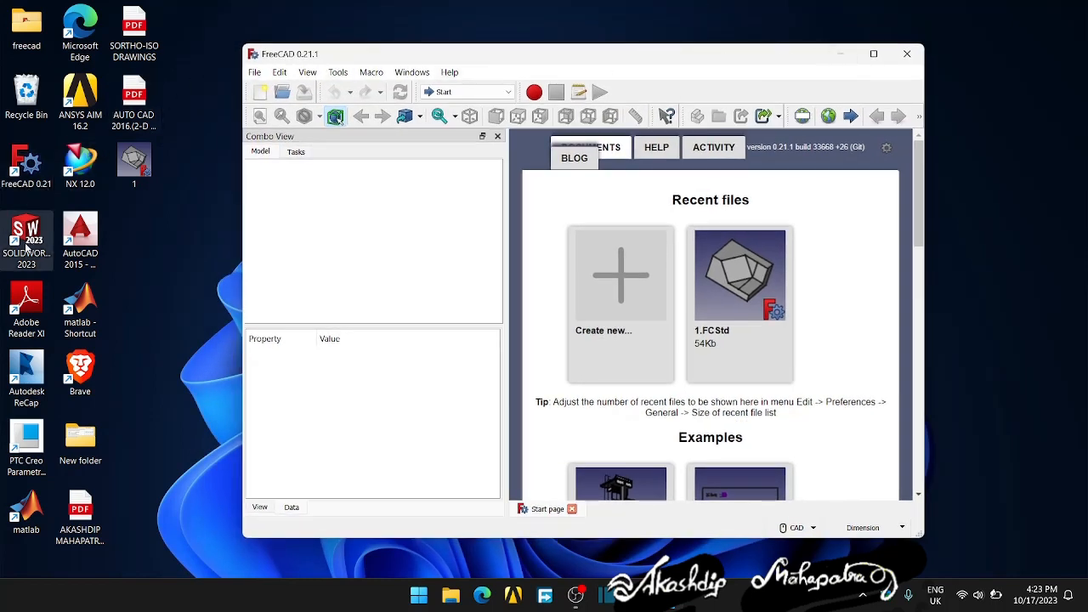
pyautogui.moveTo(639, 58); pyautogui.dragTo(650, 68)
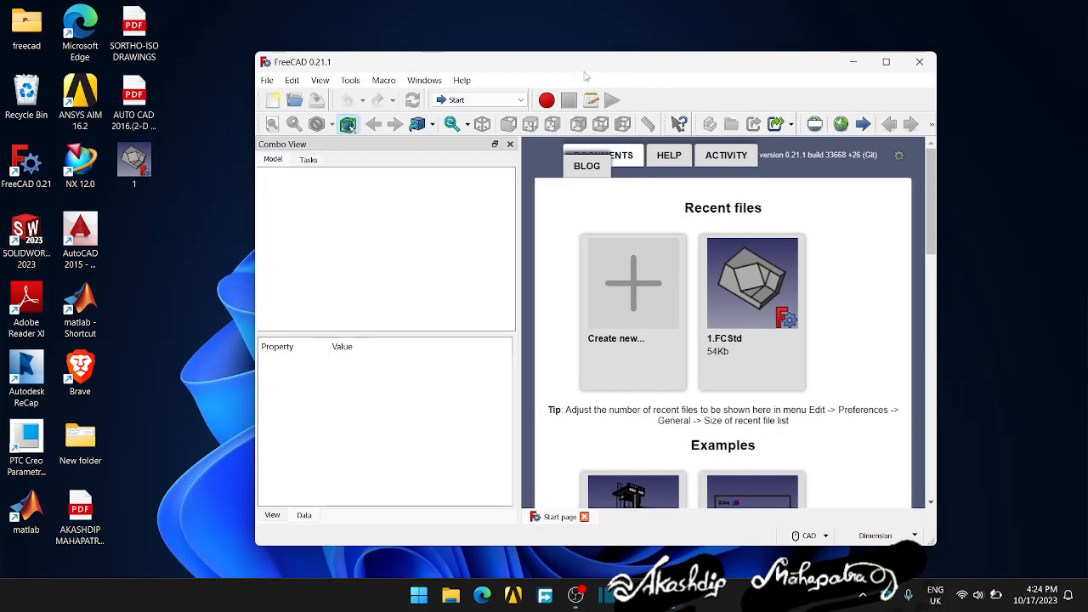
pyautogui.moveTo(589, 64); pyautogui.dragTo(566, 58)
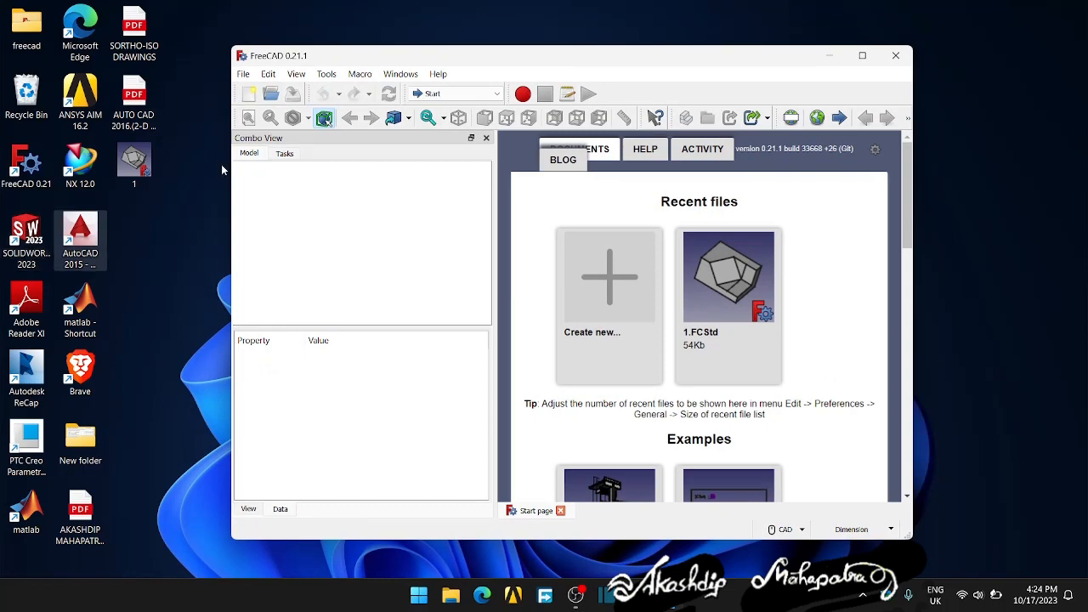
pyautogui.moveTo(605, 54); pyautogui.dragTo(599, 55)
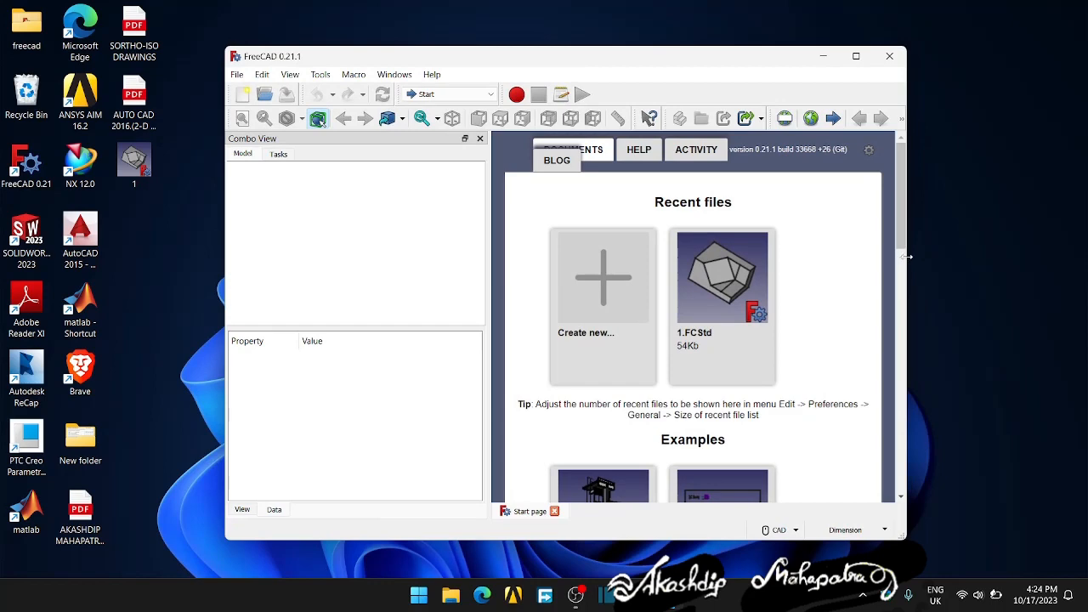
pyautogui.moveTo(908, 260); pyautogui.dragTo(923, 260)
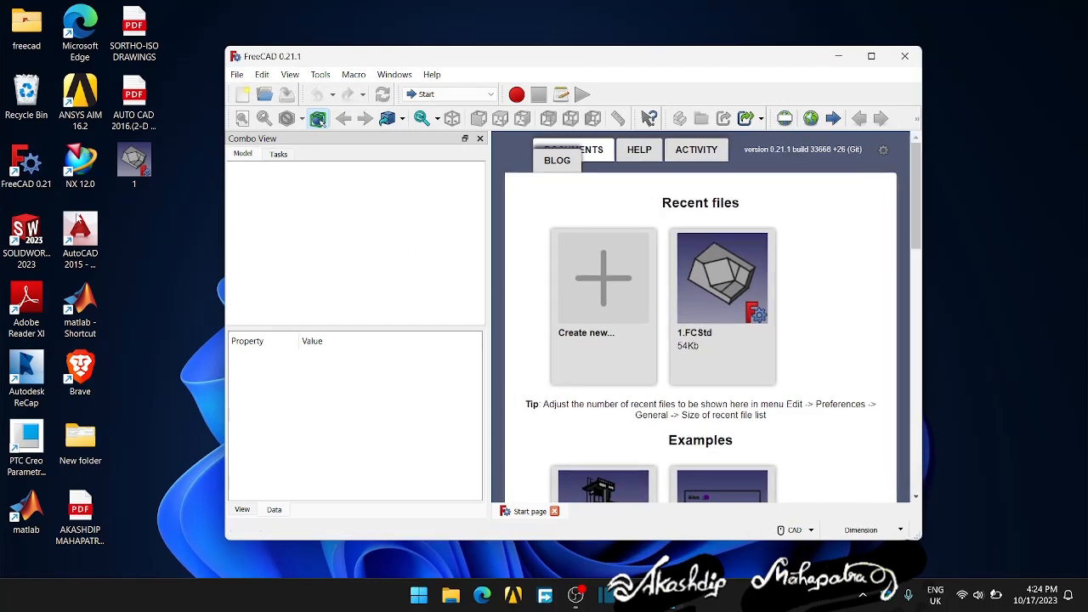
pyautogui.moveTo(650, 62); pyautogui.dragTo(659, 59)
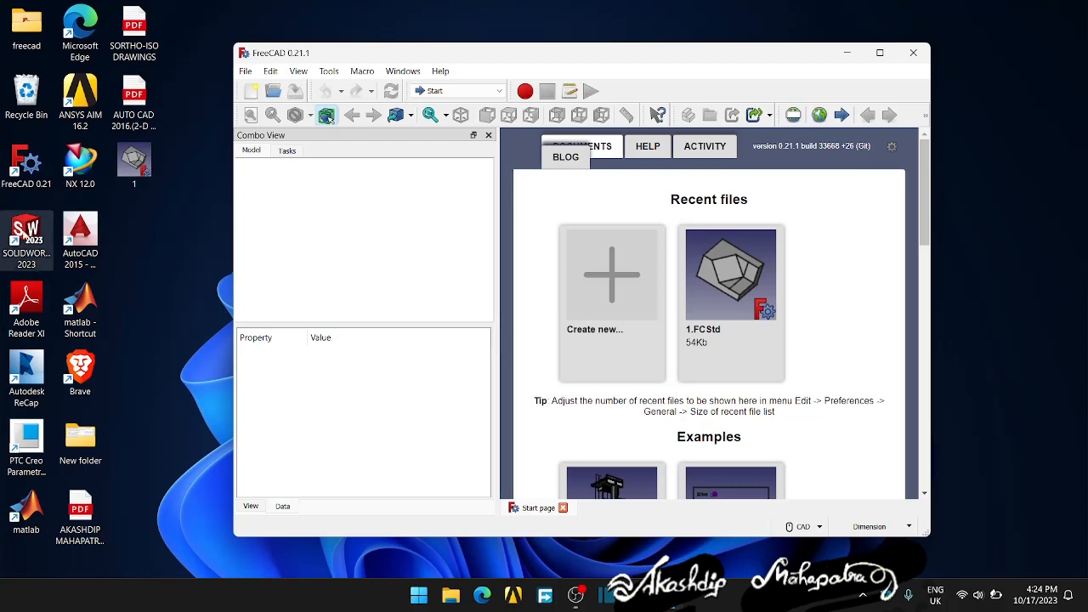
pyautogui.moveTo(475, 52); pyautogui.dragTo(509, 48)
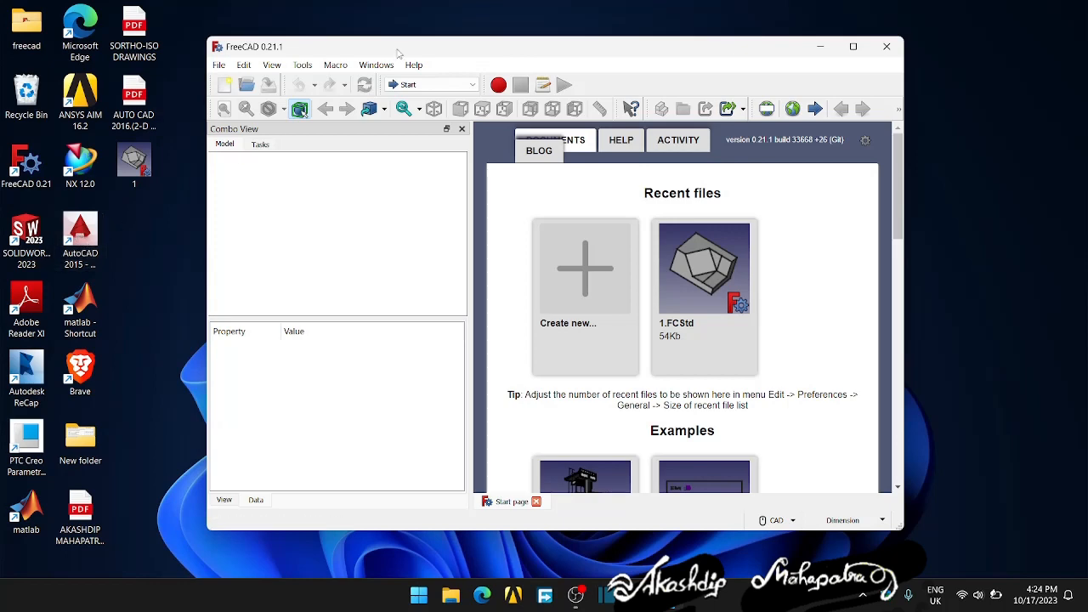
pyautogui.moveTo(397, 50); pyautogui.dragTo(396, 53)
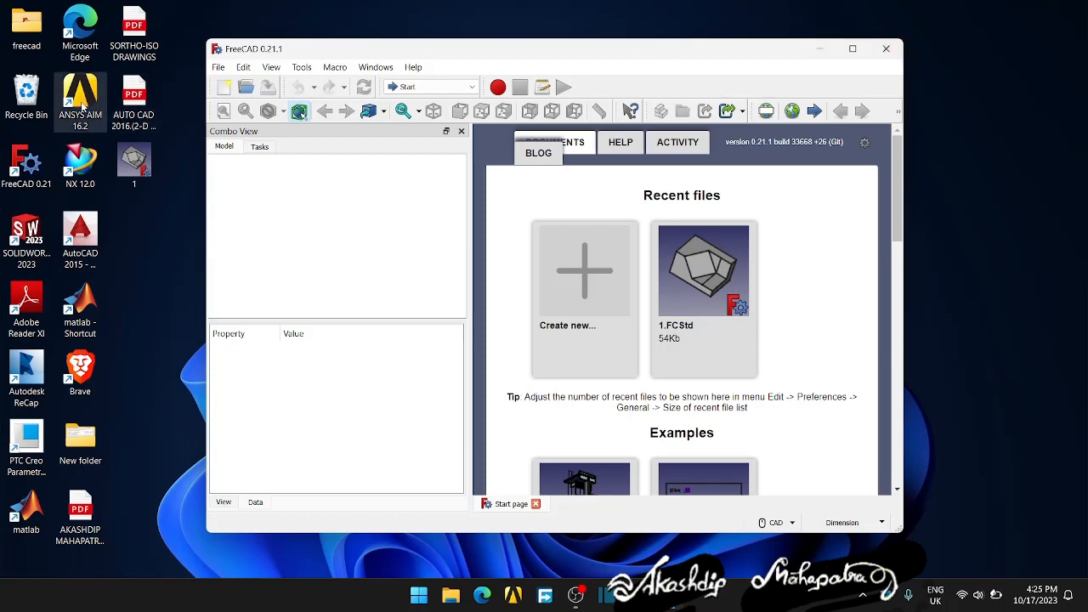
# - Maximize the application window and open the FemCalculixCantilever3D.FCStd example from the start page
pyautogui.click(852, 48)
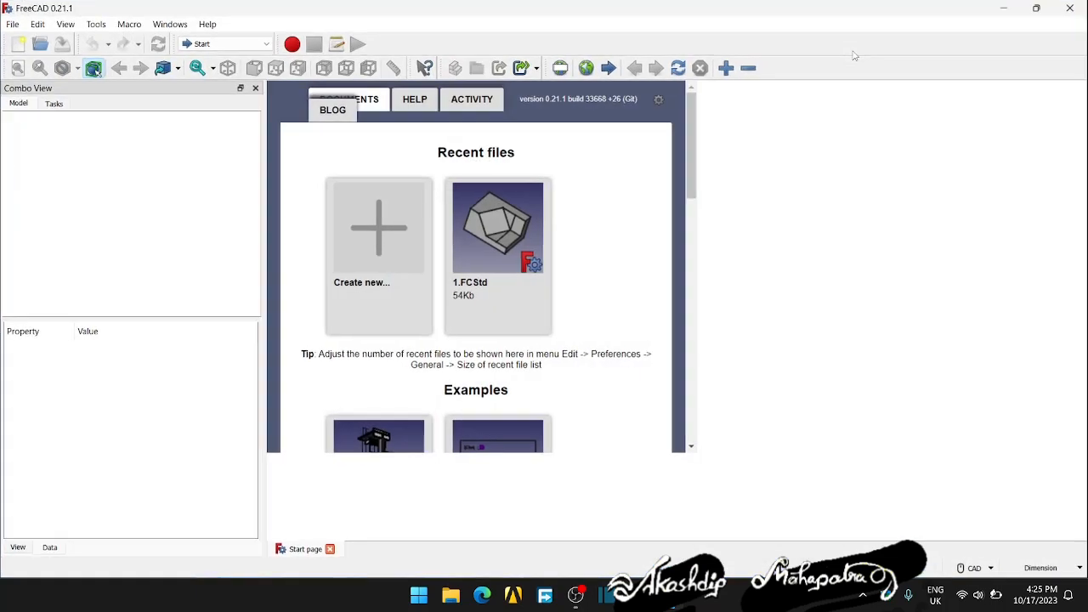
pyautogui.scroll(-1, 654, 322)
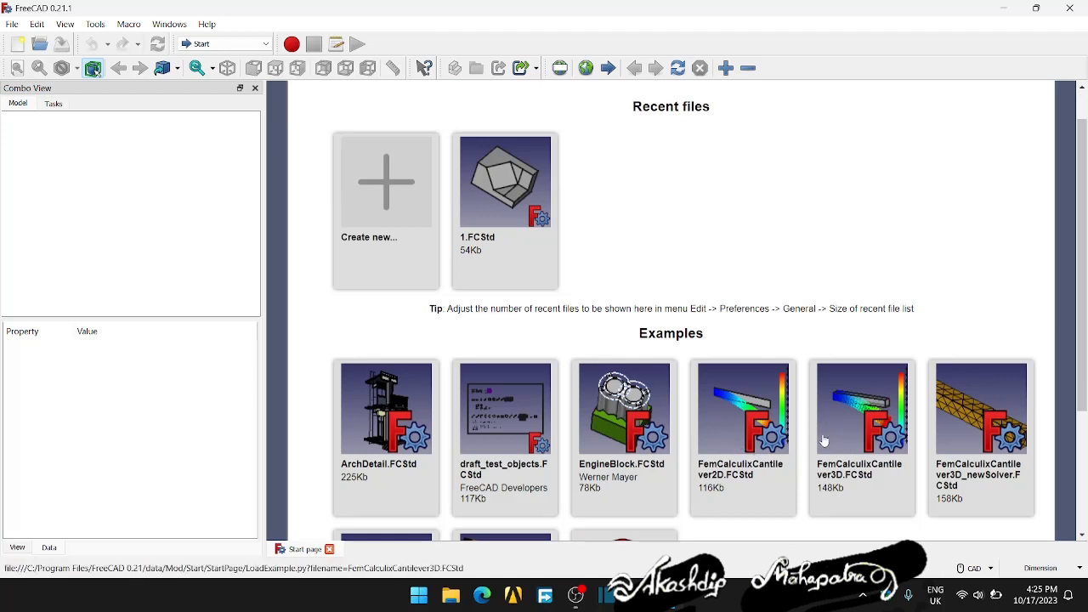
pyautogui.scroll(-1, 765, 433)
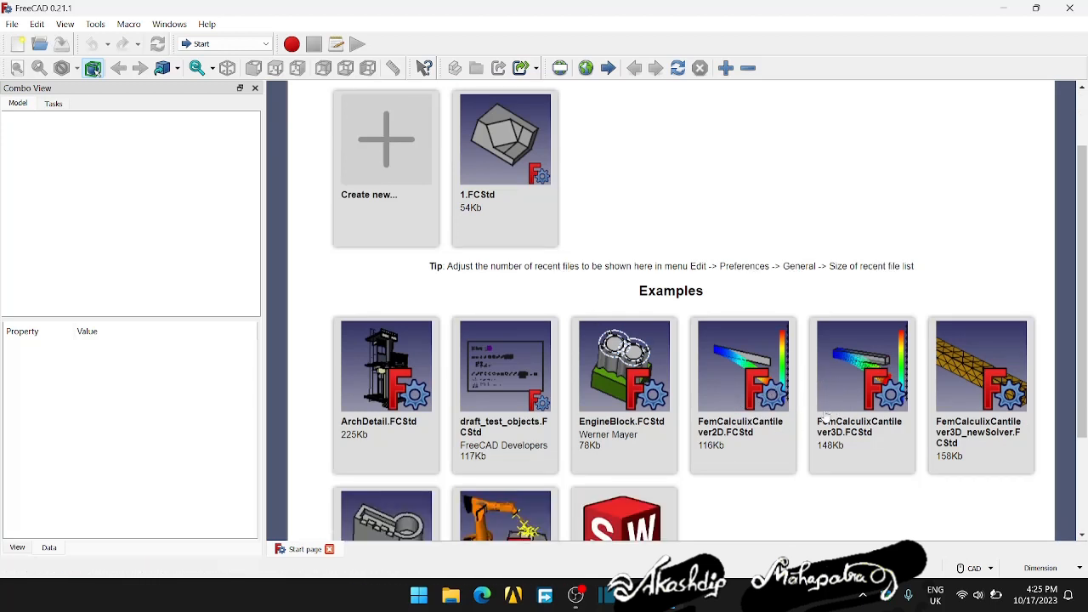
pyautogui.click(847, 387)
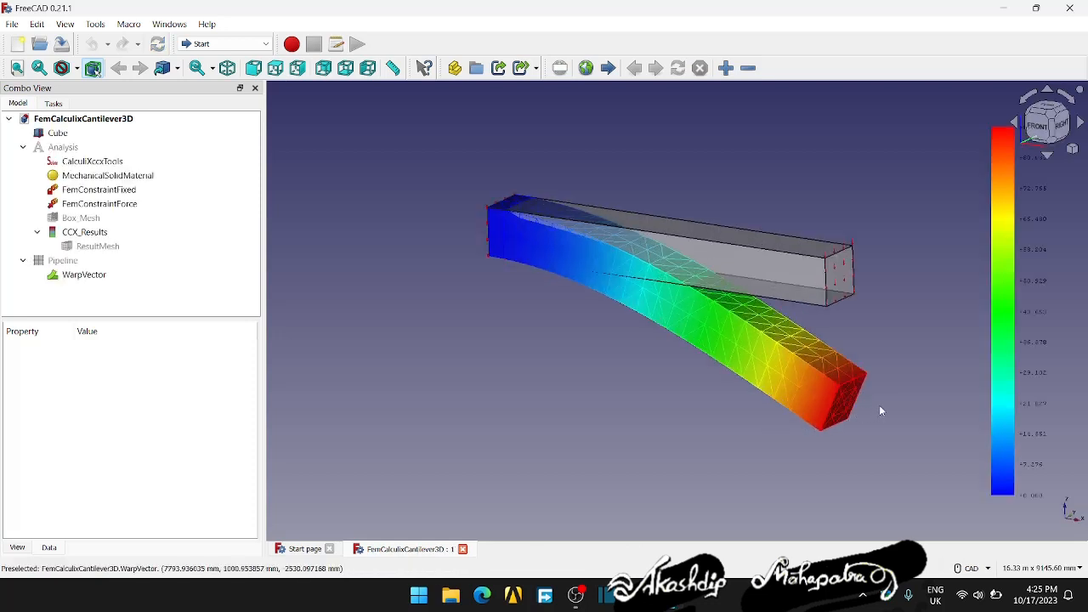
# - Examine the cantilever's deformed result mesh and its loaded end face up close and from different angles
pyautogui.moveTo(875, 406)
pyautogui.mouseDown(button='middle')
pyautogui.moveTo(849, 406)
pyautogui.moveTo(867, 401)
pyautogui.moveTo(864, 412)
pyautogui.mouseUp(button='middle')
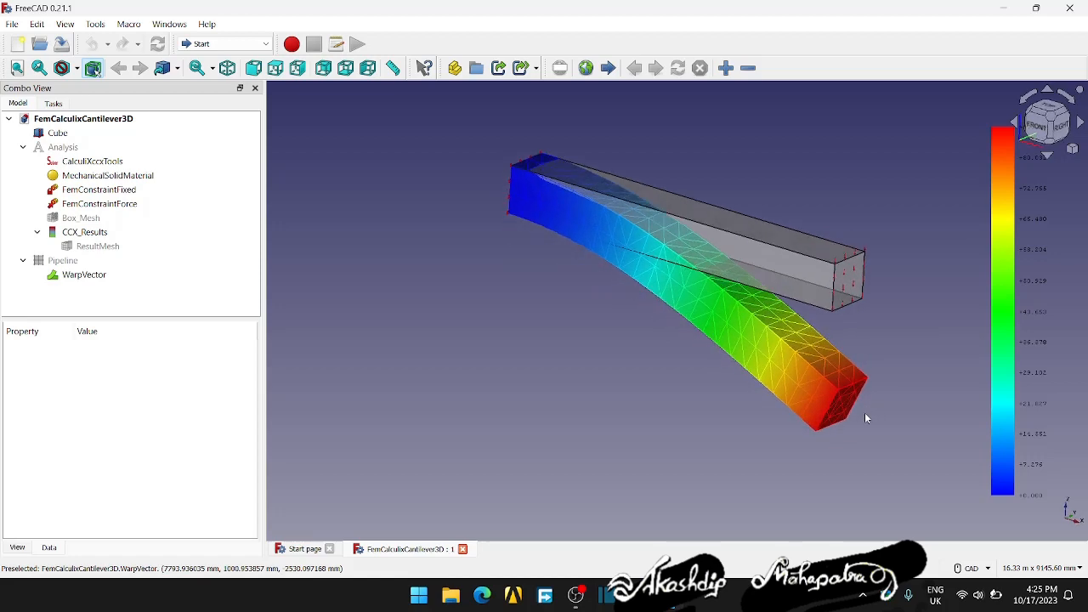
pyautogui.scroll(3, 838, 255)
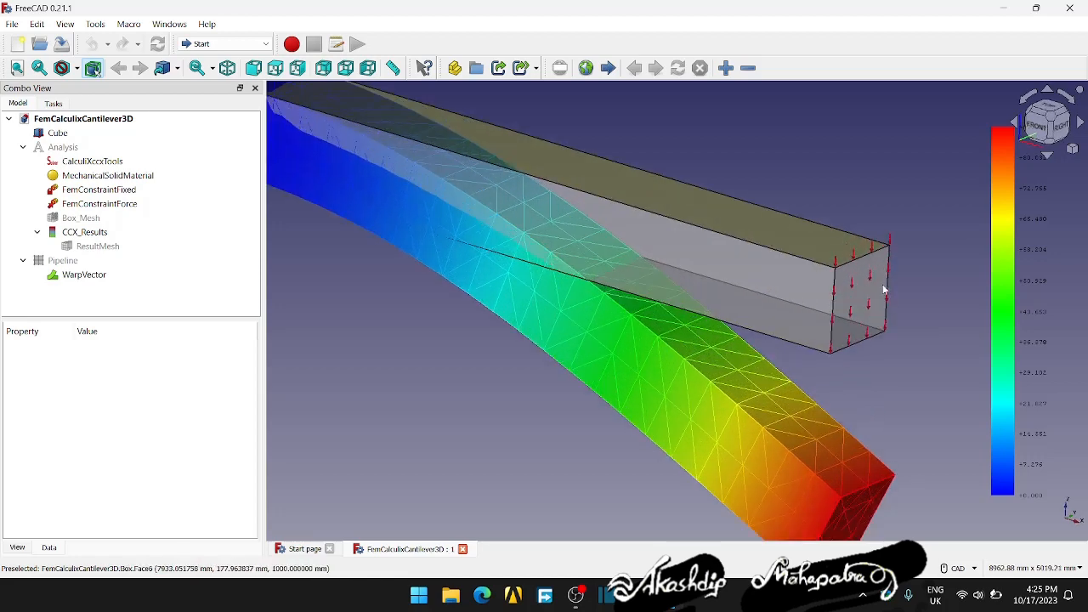
pyautogui.scroll(-1, 892, 296)
pyautogui.scroll(-3, 850, 310)
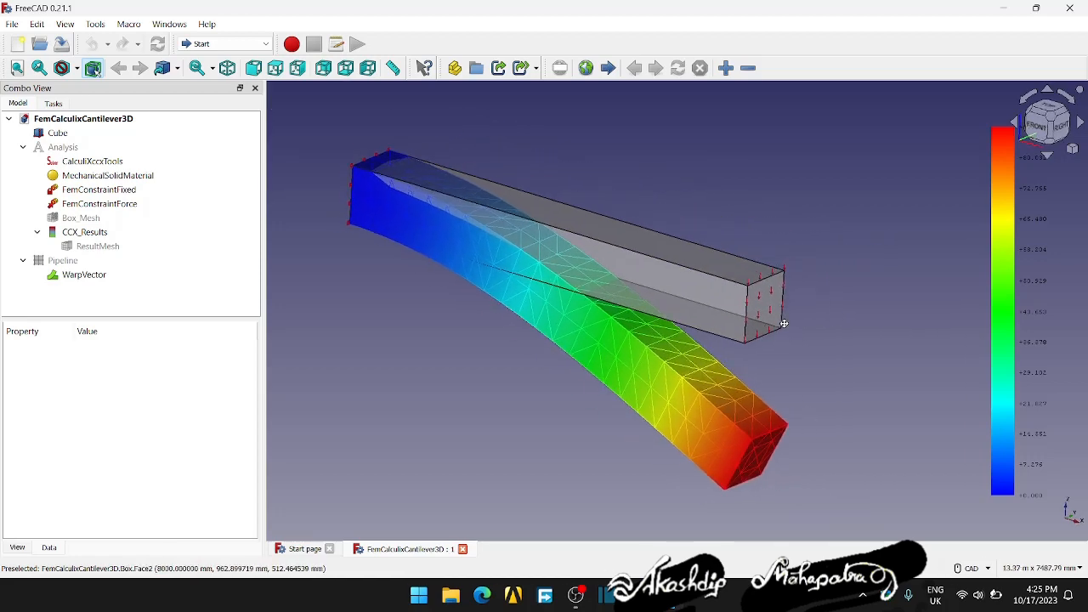
pyautogui.scroll(2, 746, 324)
pyautogui.scroll(2, 773, 314)
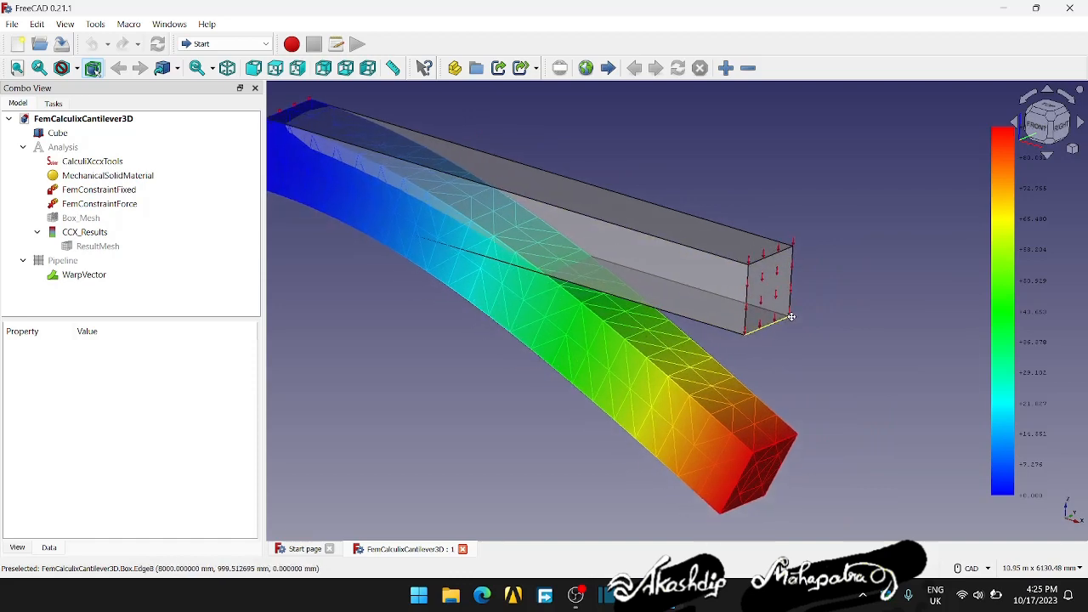
pyautogui.scroll(-4, 775, 308)
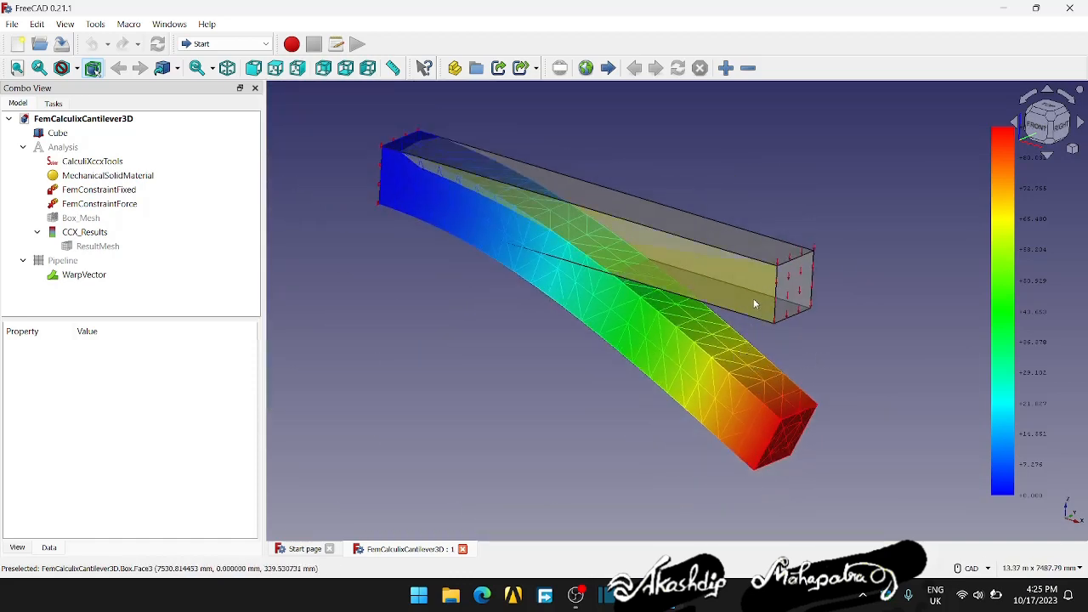
pyautogui.moveTo(805, 357); pyautogui.dragTo(884, 281, button='middle')
pyautogui.click(1035, 8)
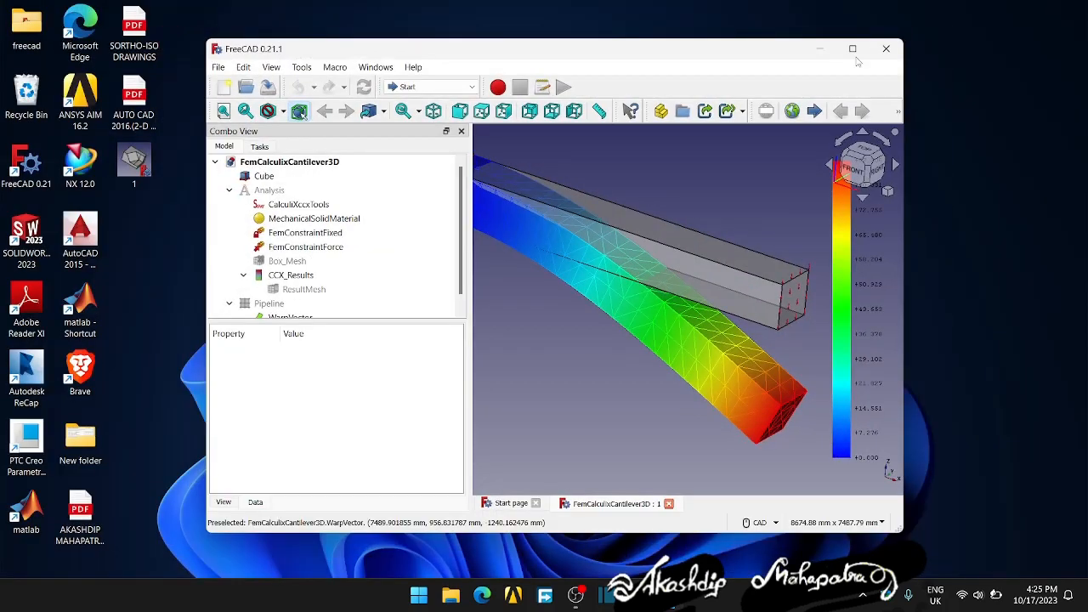
pyautogui.moveTo(759, 60); pyautogui.dragTo(785, 57)
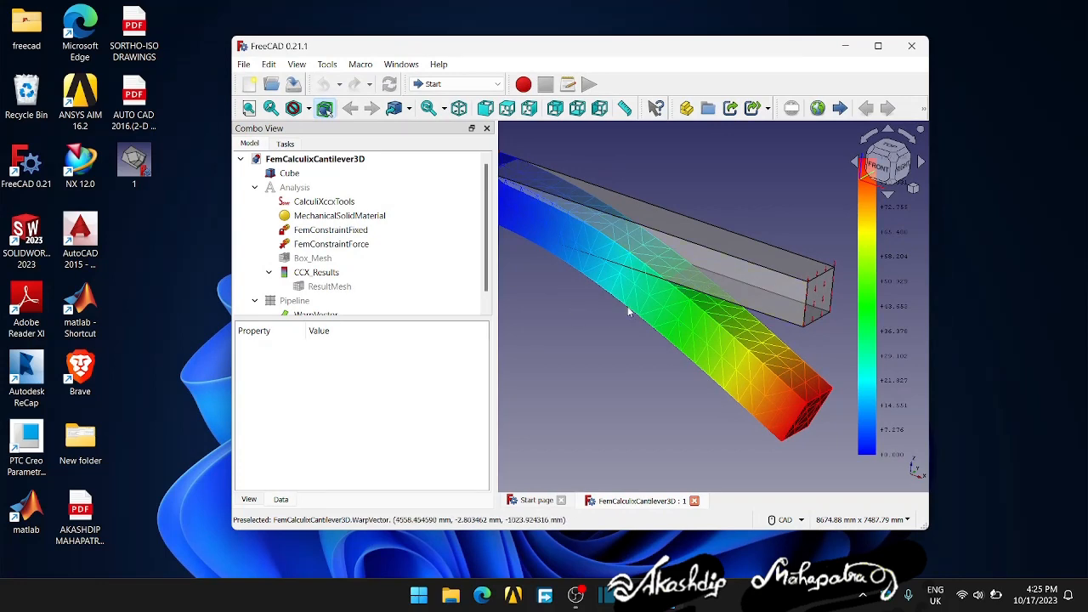
pyautogui.moveTo(674, 349); pyautogui.dragTo(651, 361, button='middle')
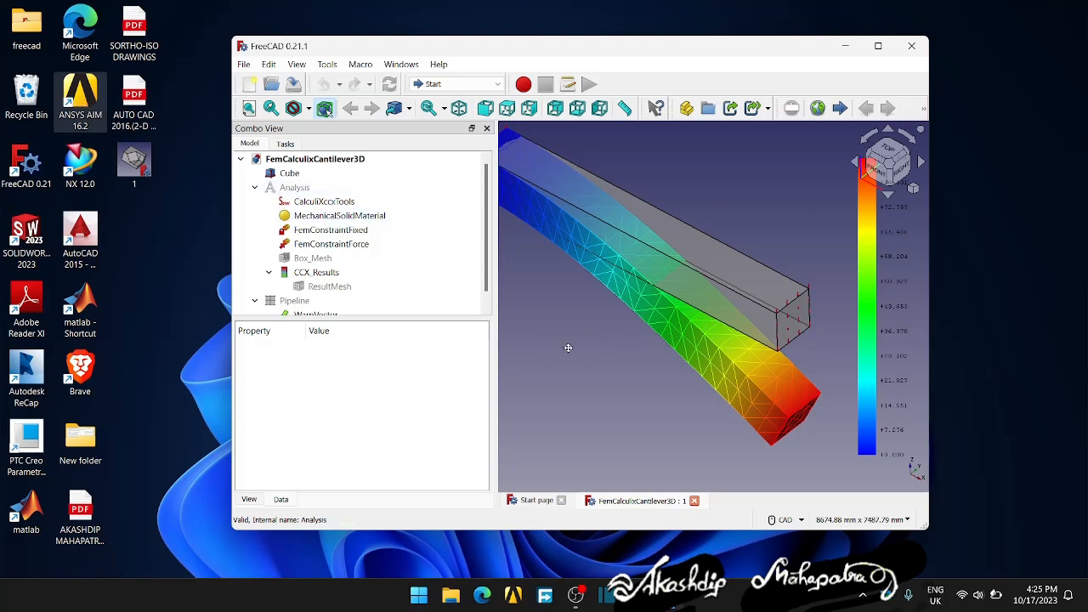
pyautogui.moveTo(567, 348); pyautogui.dragTo(643, 357, button='middle')
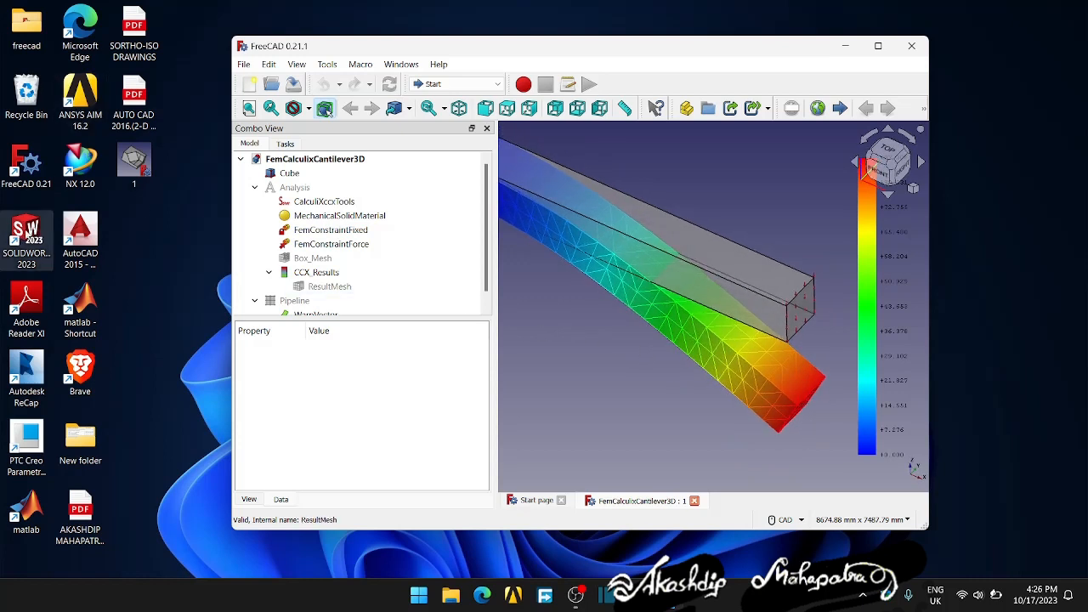
pyautogui.moveTo(517, 334); pyautogui.dragTo(716, 191, button='middle')
pyautogui.click(877, 45)
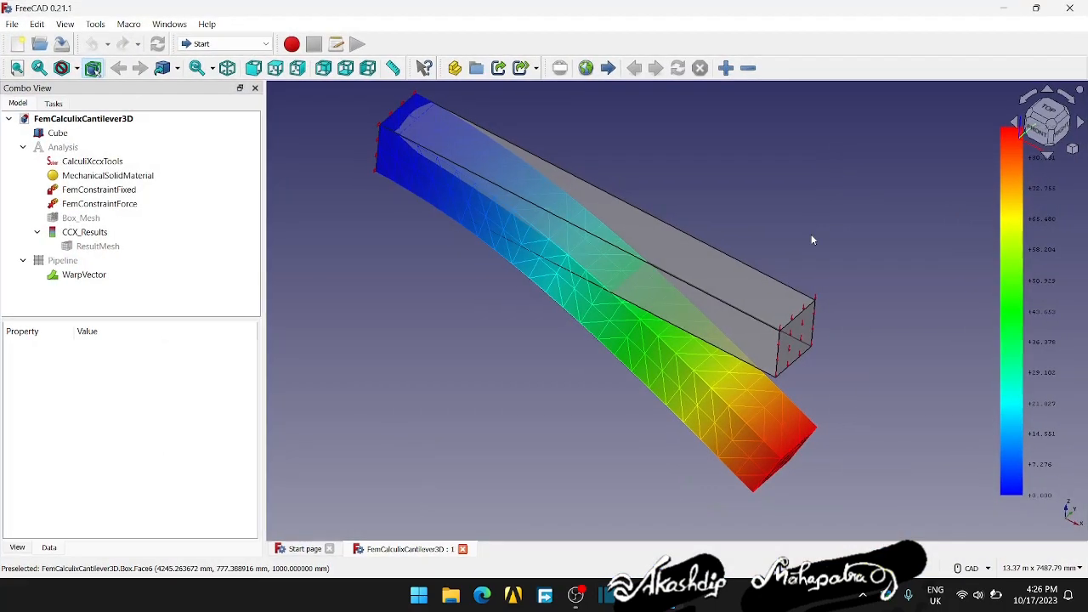
# - View the deformed cantilever from another angle, and close the example document to return to the start page
pyautogui.moveTo(816, 362); pyautogui.dragTo(843, 355, button='middle')
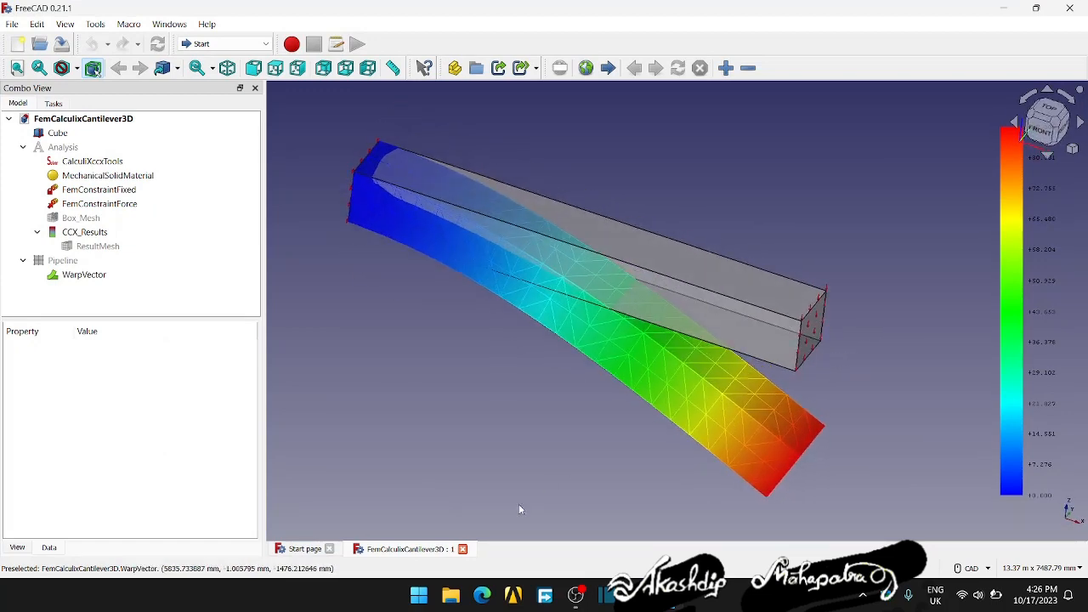
pyautogui.click(463, 549)
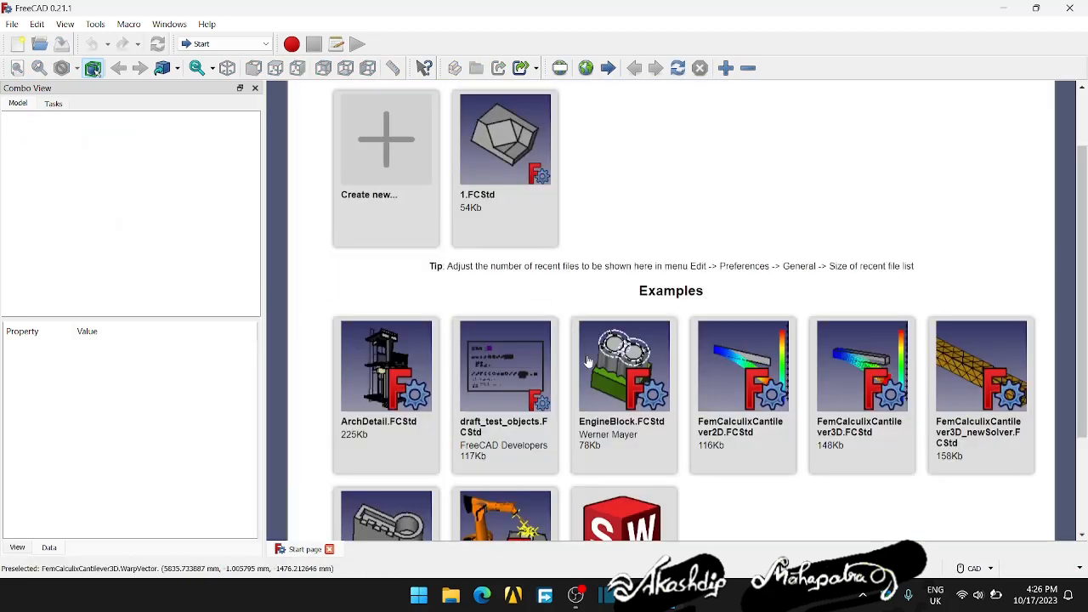
pyautogui.scroll(1, 676, 196)
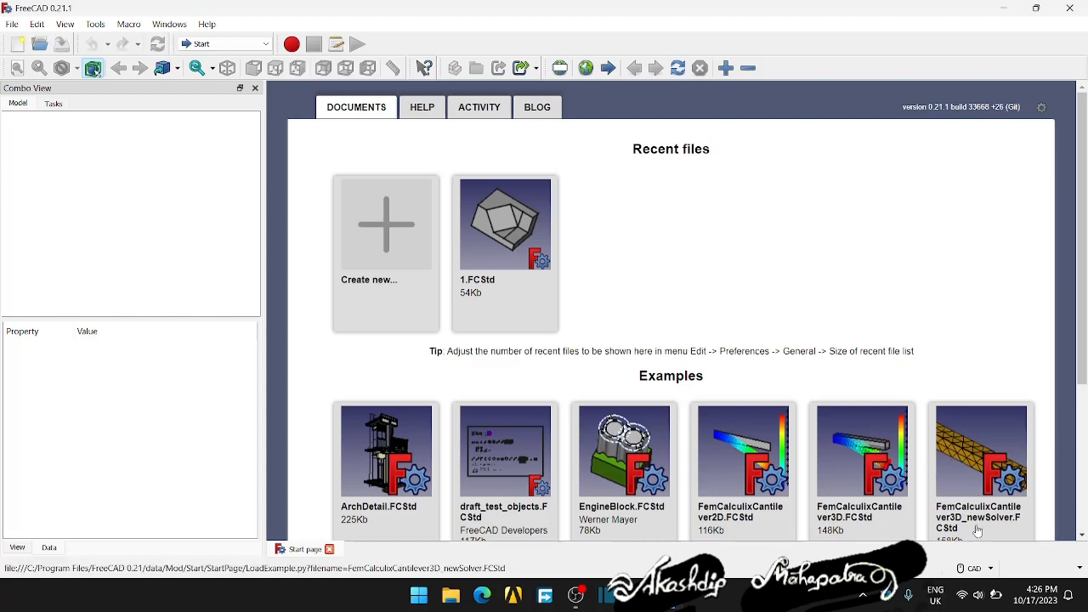
pyautogui.click(990, 569)
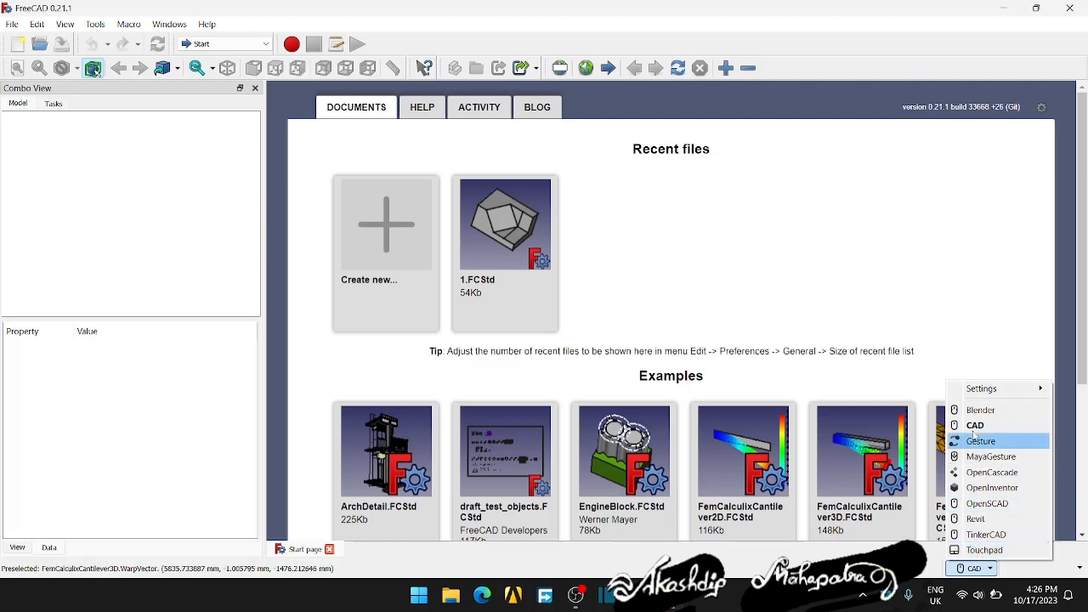
pyautogui.click(971, 571)
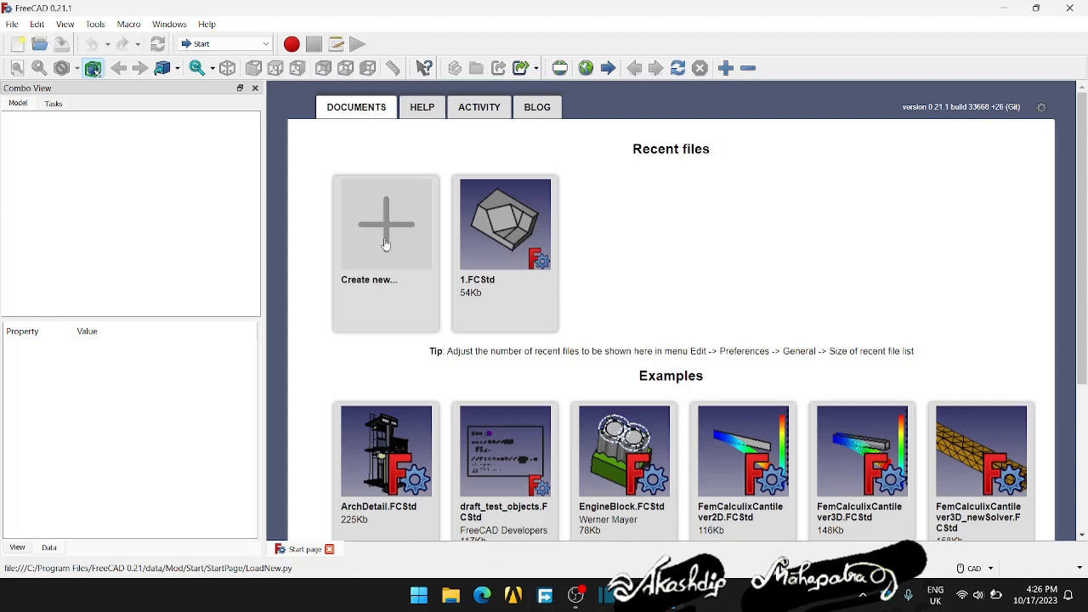
pyautogui.click(12, 24)
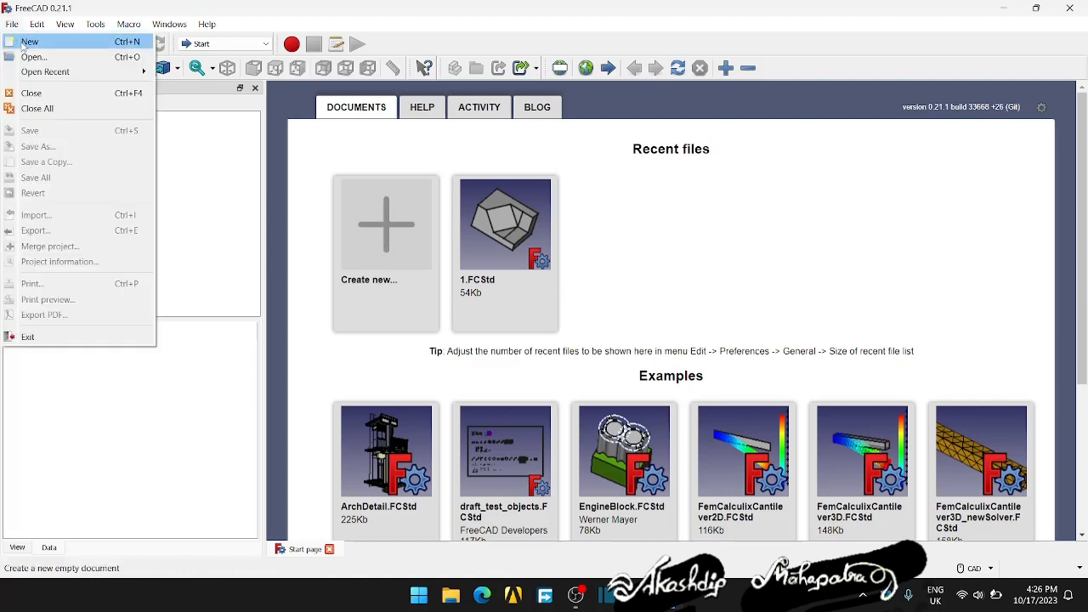
pyautogui.click(211, 173)
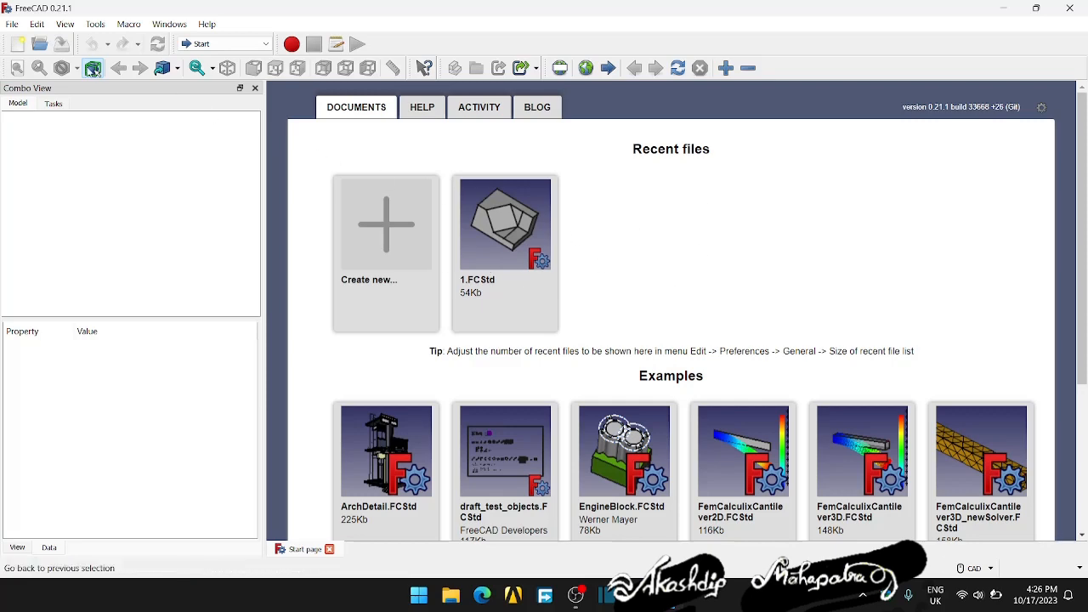
# - Open the general preferences and apply the Dark theme preference pack
pyautogui.click(36, 24)
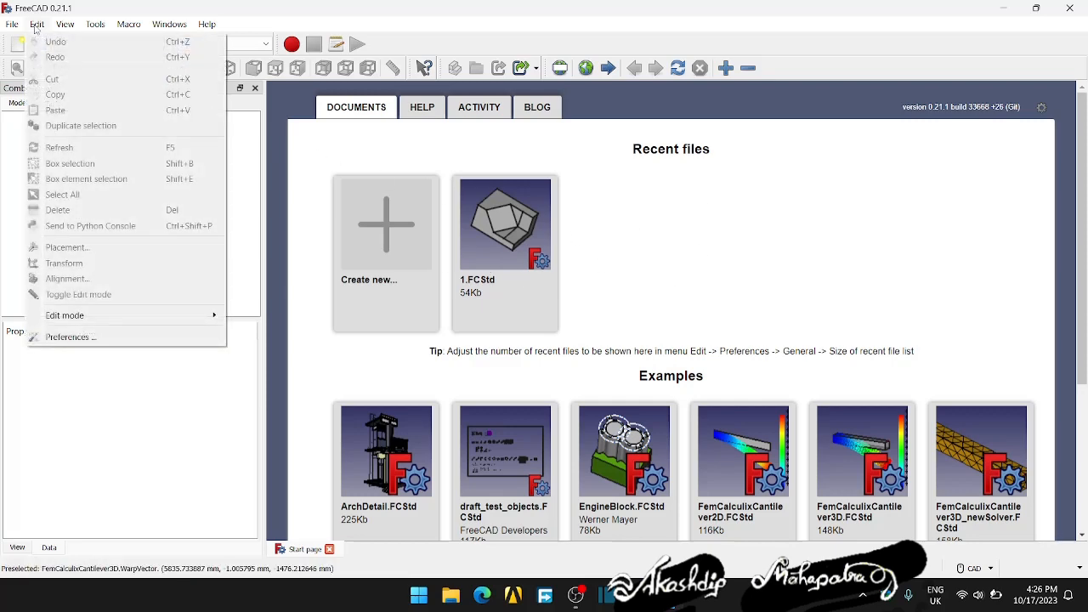
pyautogui.click(67, 338)
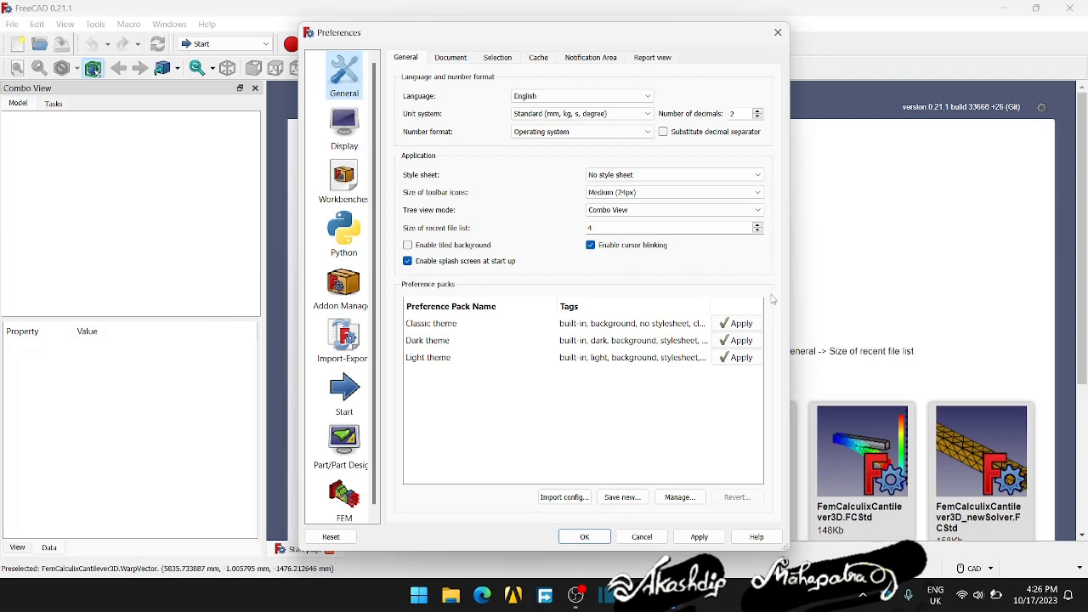
pyautogui.click(736, 342)
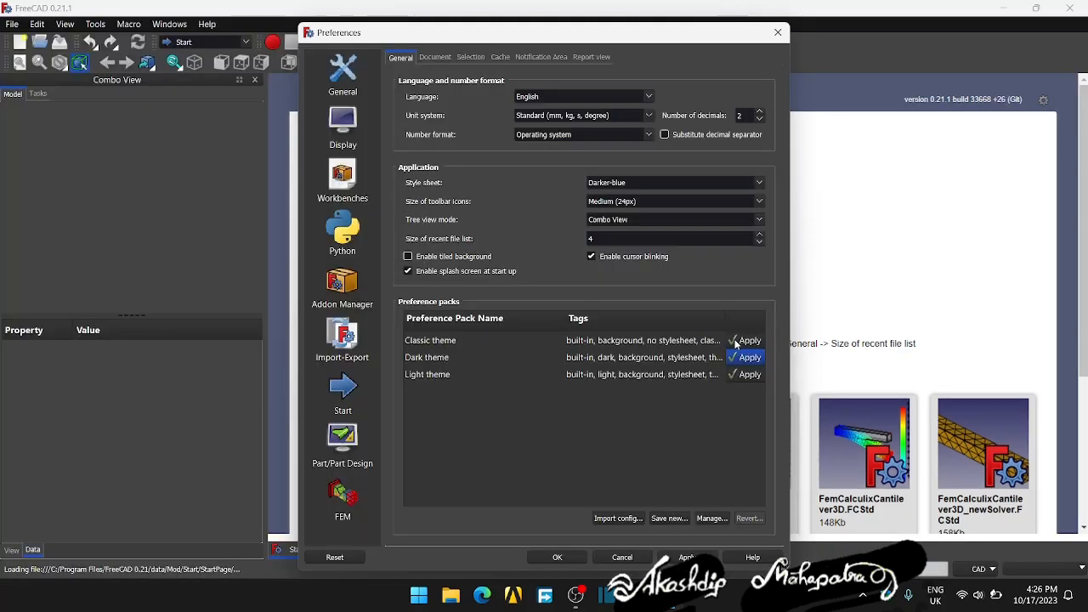
# - Try the Light theme preference pack, and switch the interface back to the Classic theme
pyautogui.moveTo(665, 36); pyautogui.dragTo(621, 43)
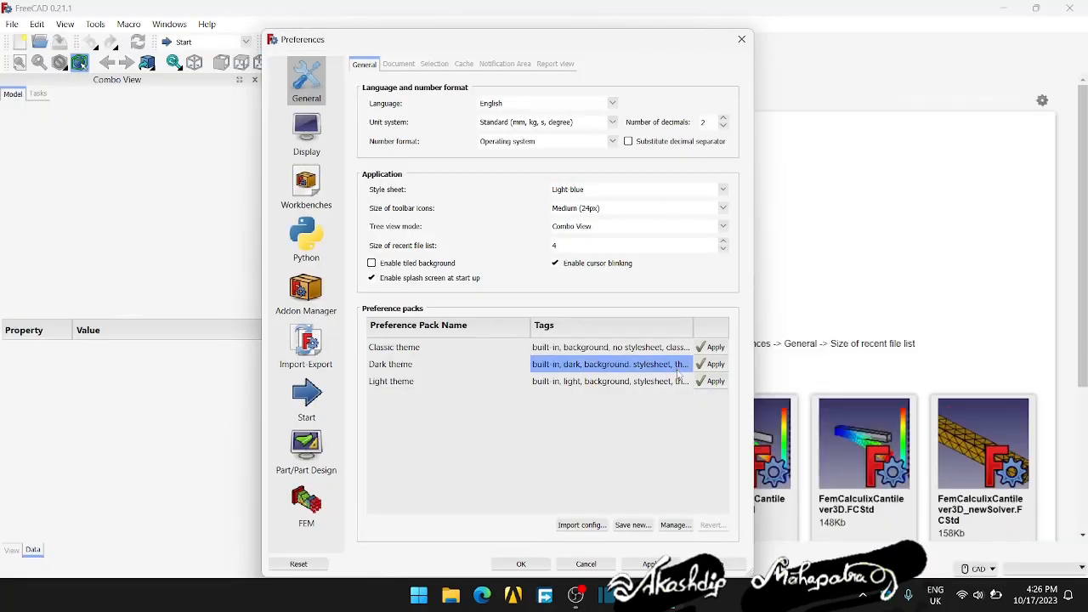
pyautogui.moveTo(636, 43); pyautogui.dragTo(626, 41)
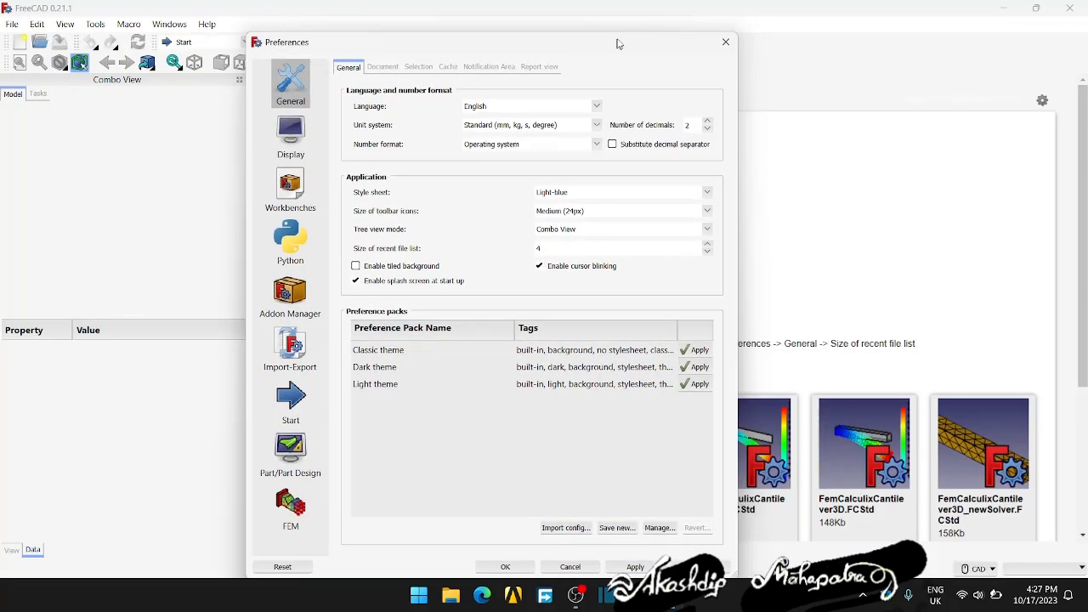
pyautogui.click(704, 346)
pyautogui.moveTo(569, 53); pyautogui.dragTo(544, 44)
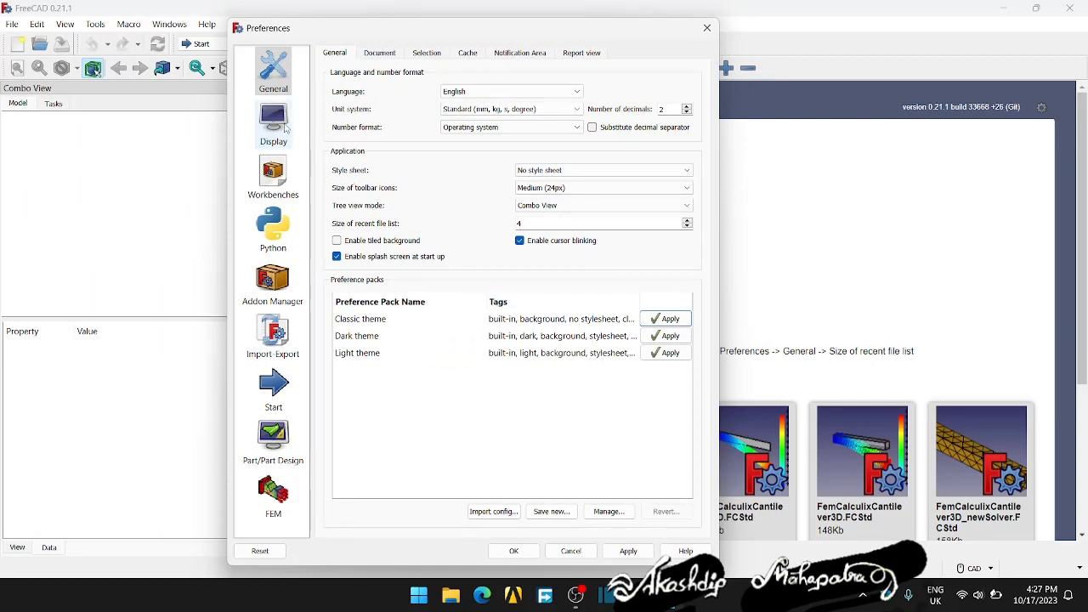
# - Review the Document, Selection, Notification Area, Report view and Display 3D View preferences, and close the preferences
pyautogui.click(380, 54)
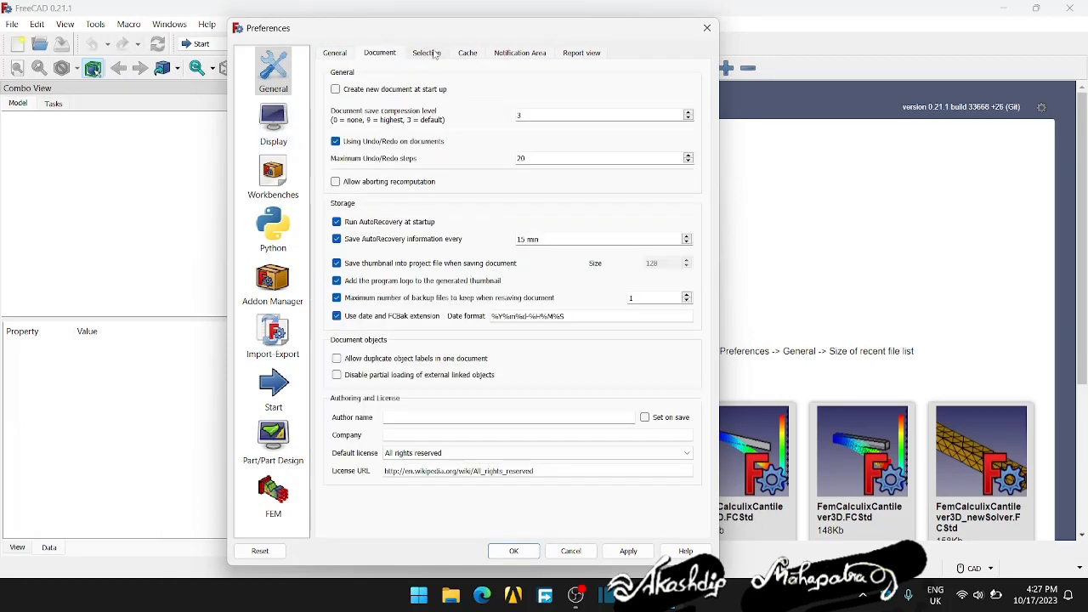
pyautogui.click(428, 54)
pyautogui.click(515, 53)
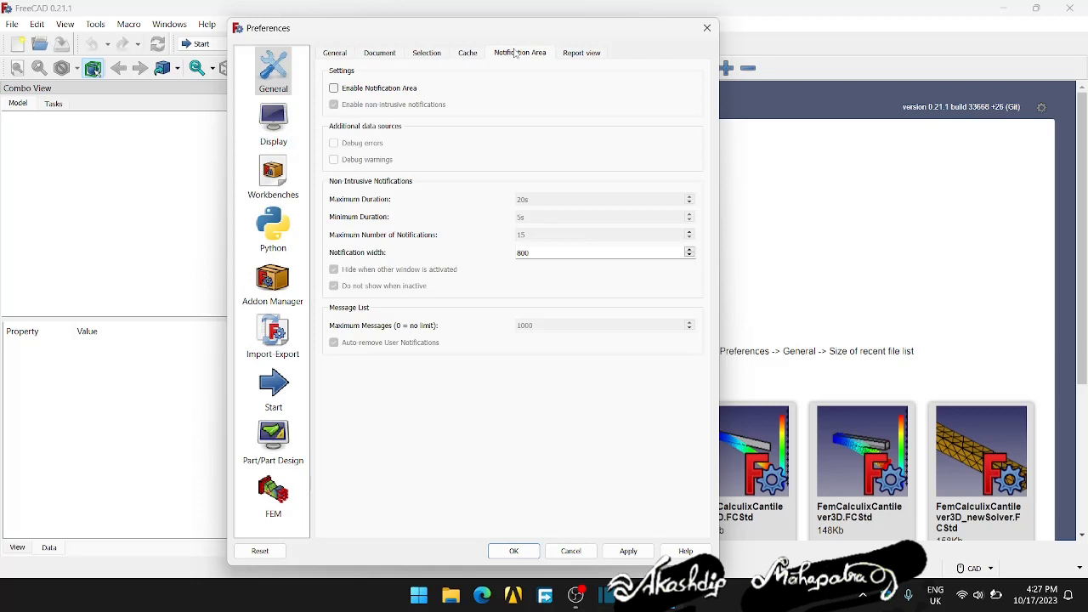
pyautogui.click(572, 54)
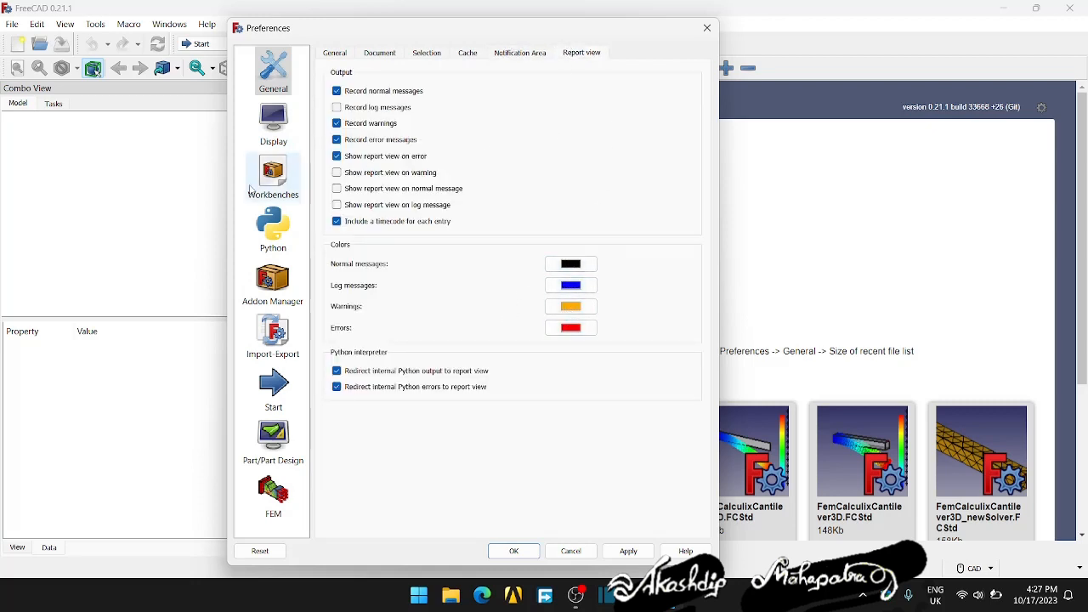
pyautogui.click(273, 123)
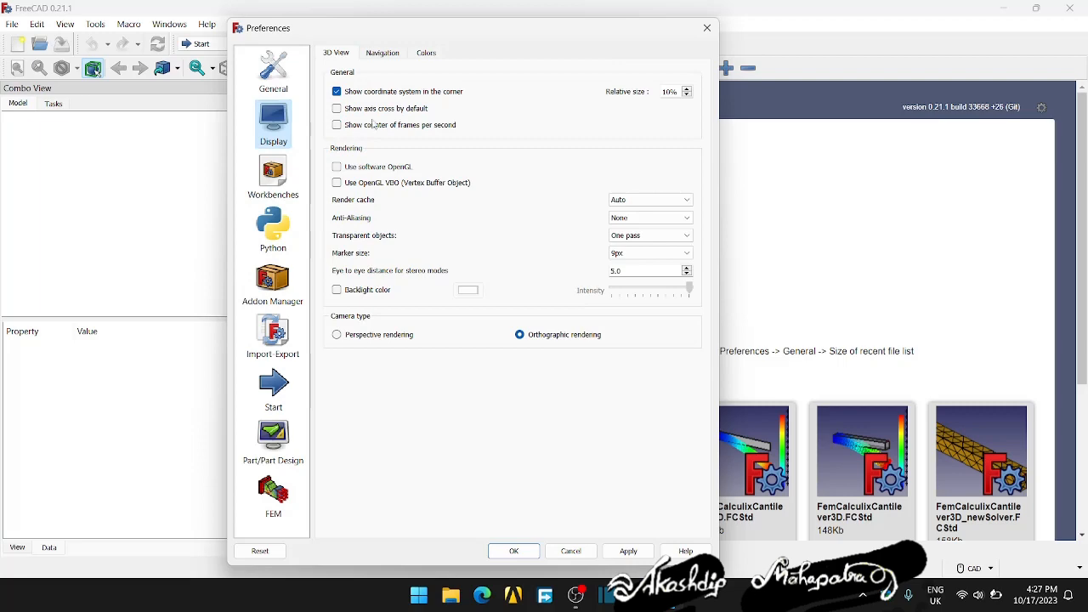
pyautogui.click(707, 28)
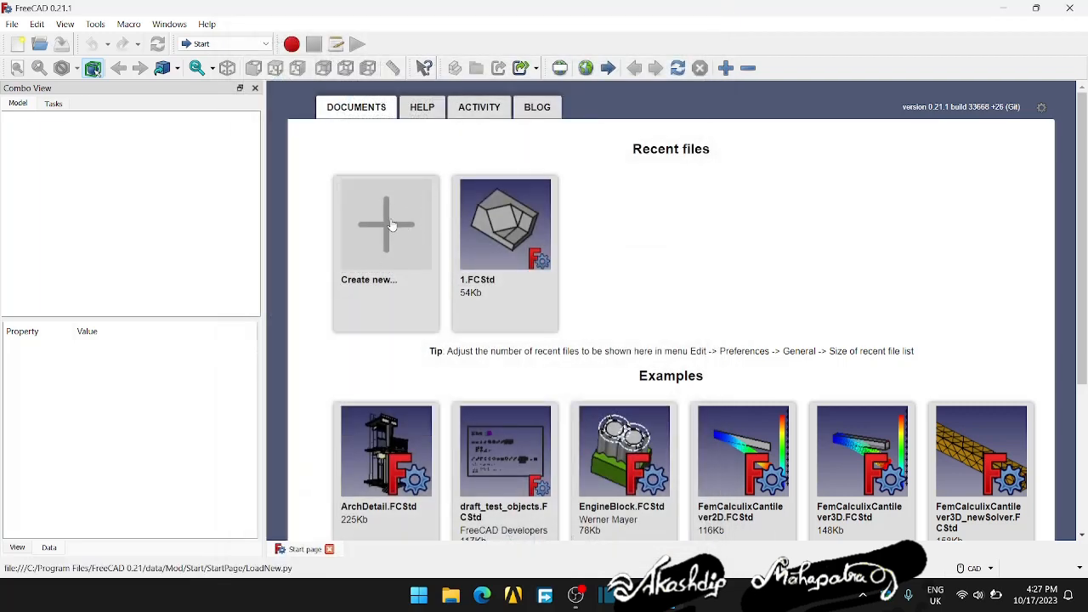
# - Create a new document, and open the Display color preferences
pyautogui.click(390, 224)
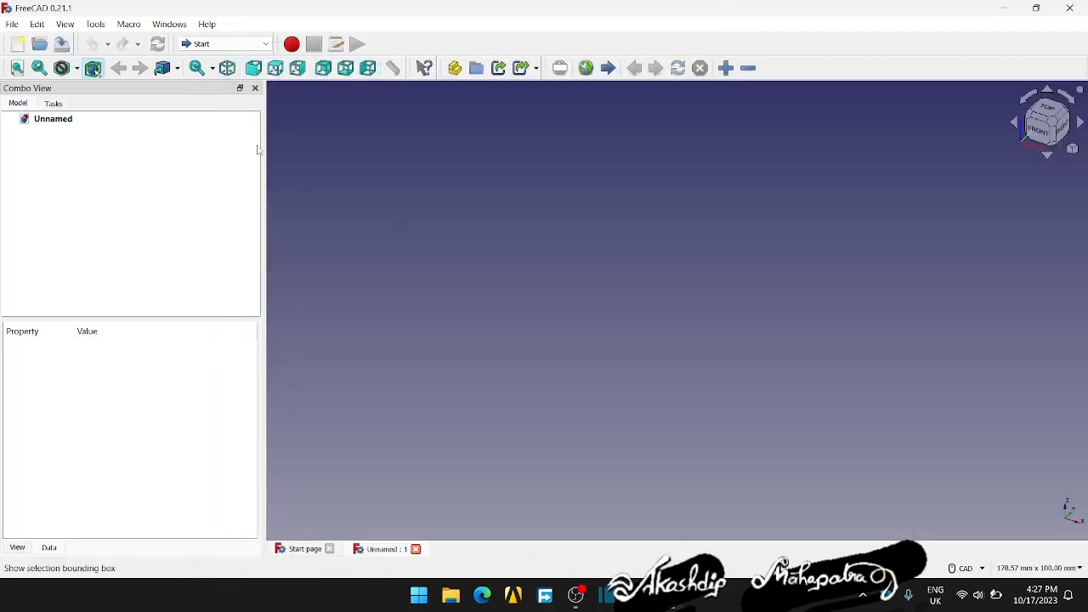
pyautogui.click(37, 24)
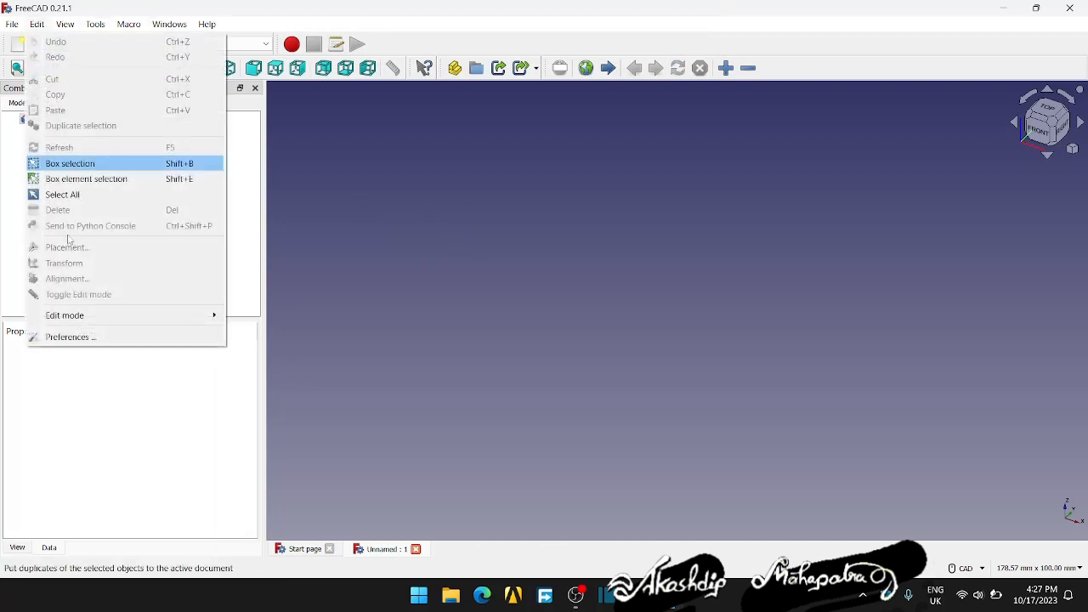
pyautogui.click(70, 336)
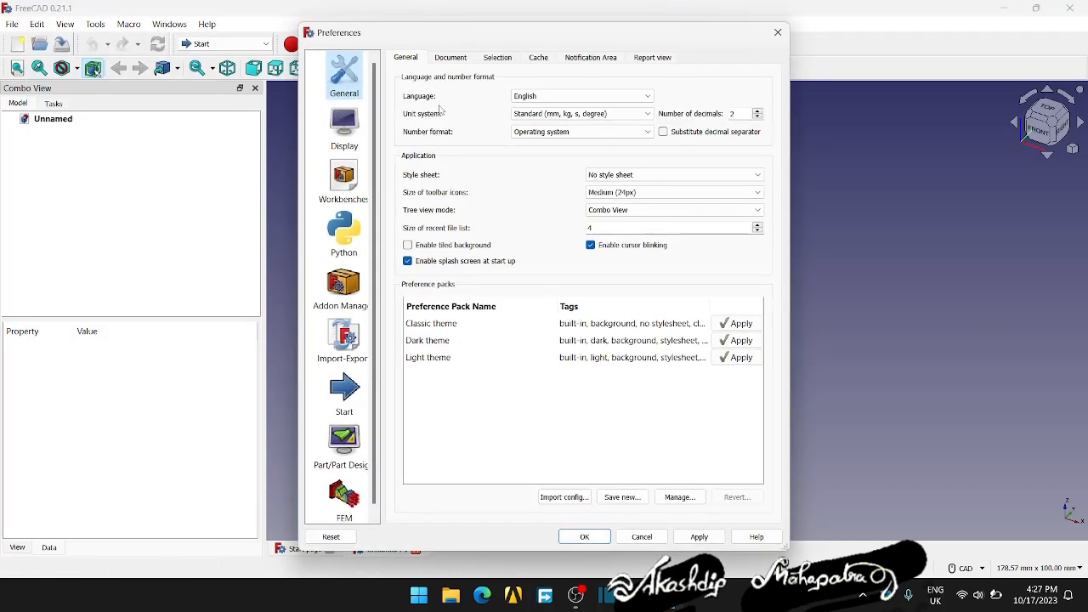
pyautogui.click(353, 127)
pyautogui.click(498, 58)
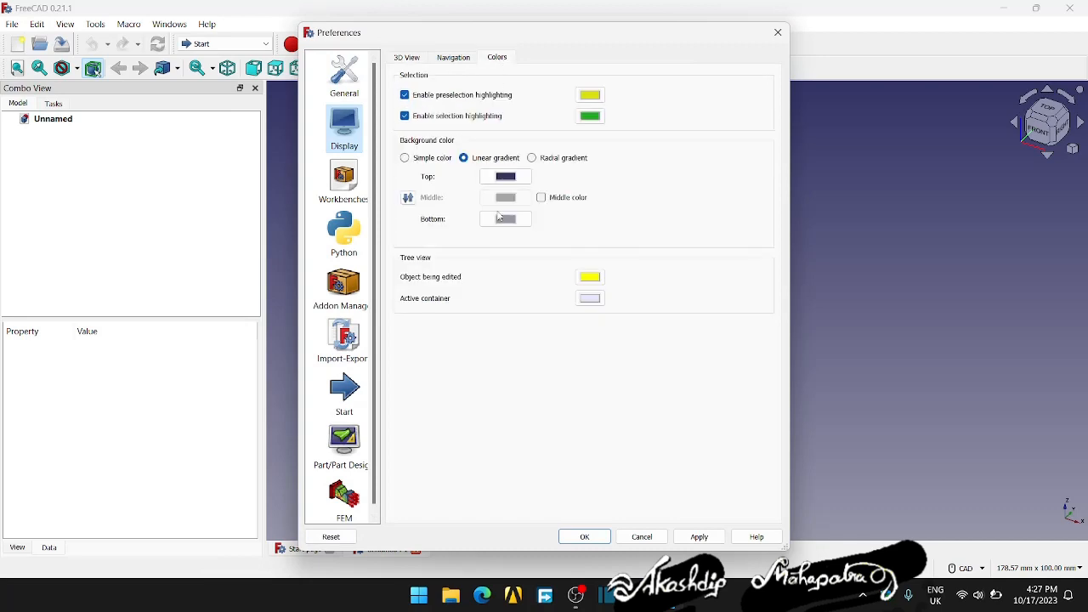
# - Try a simple color for the 3D view background, and switch the background back to a linear gradient
pyautogui.moveTo(541, 38); pyautogui.dragTo(811, 65)
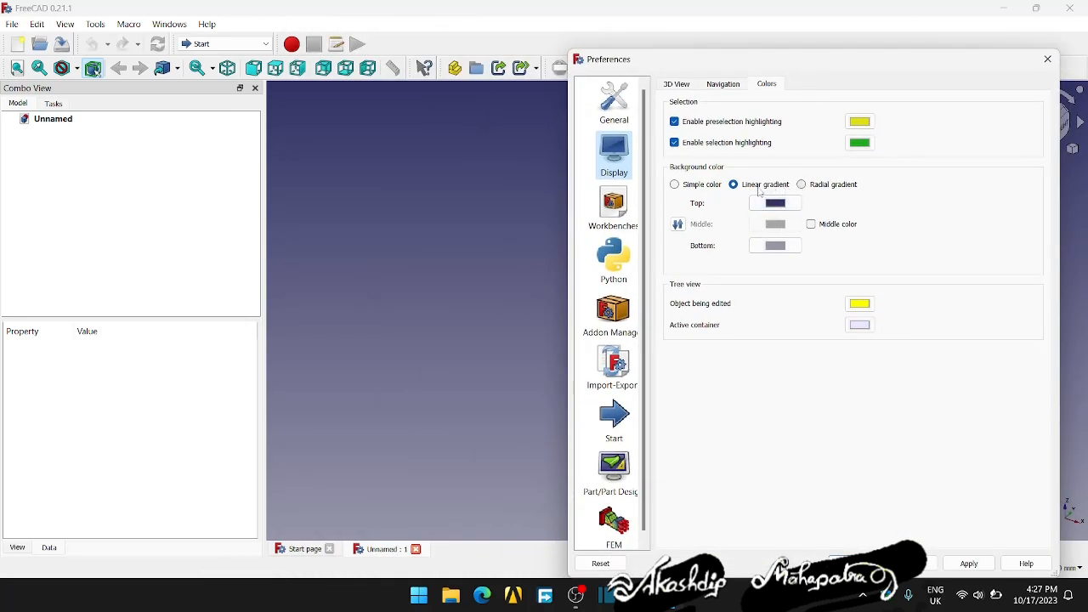
pyautogui.click(674, 184)
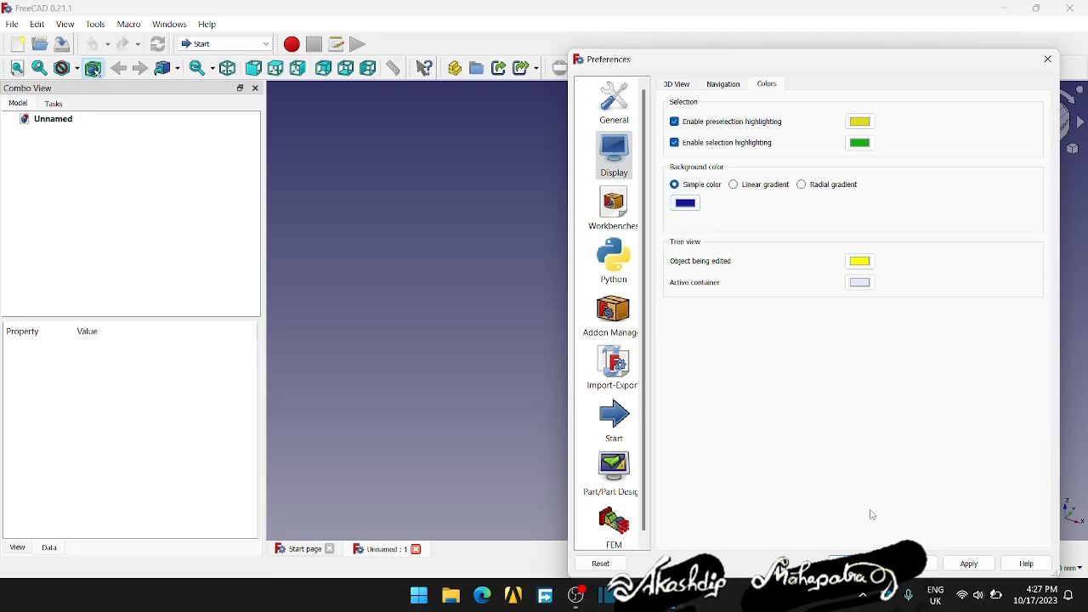
pyautogui.click(960, 565)
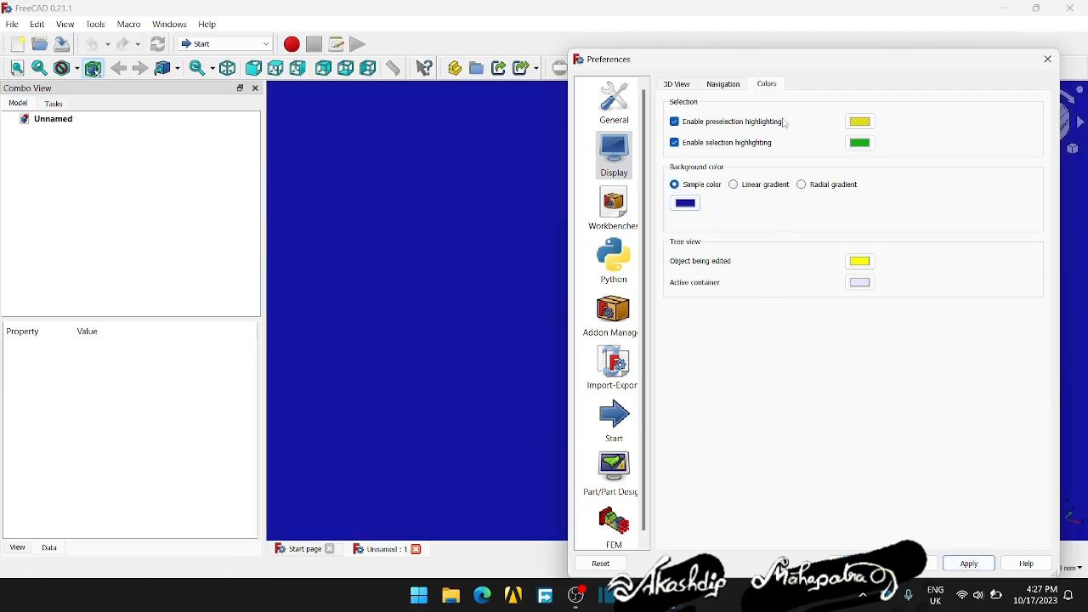
pyautogui.moveTo(727, 72); pyautogui.dragTo(549, 23)
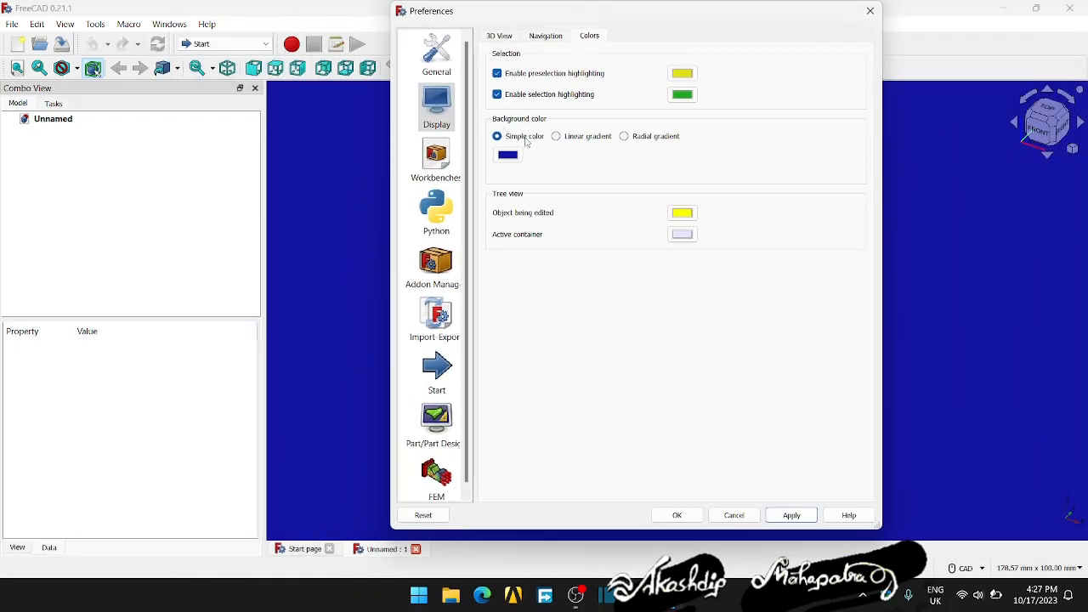
pyautogui.click(555, 137)
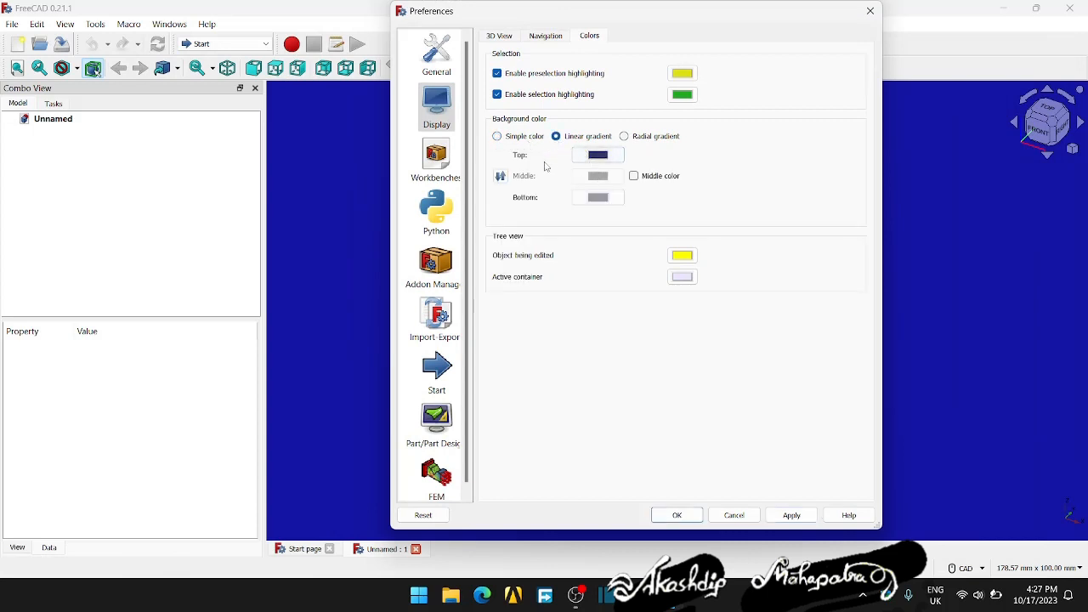
pyautogui.click(803, 515)
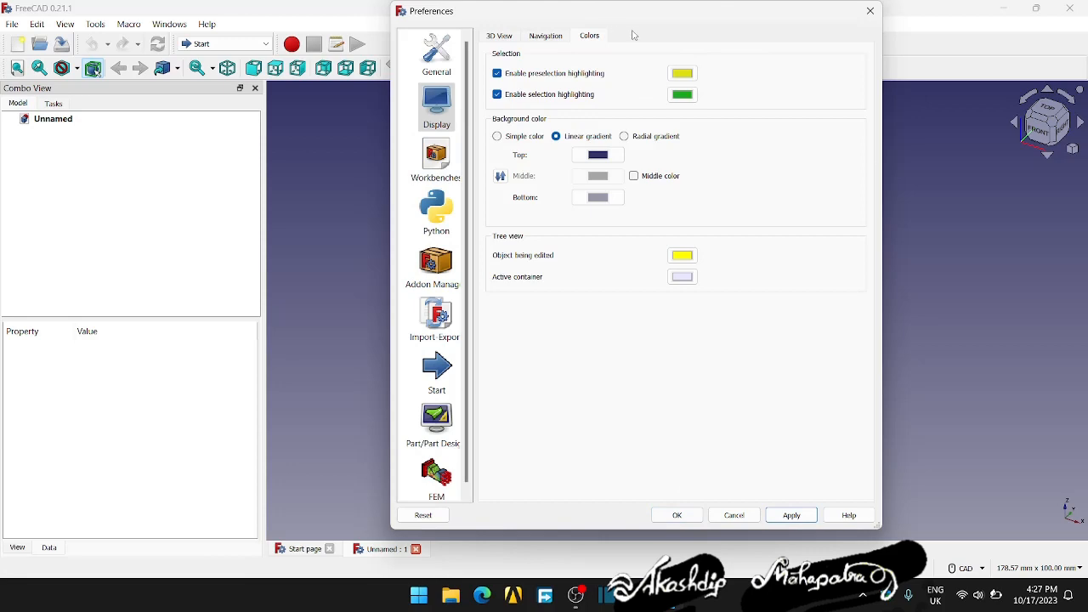
# - Check the available workbenches in the preferences, close them without changes, and switch to the Part Design workbench
pyautogui.moveTo(618, 12); pyautogui.dragTo(469, 22)
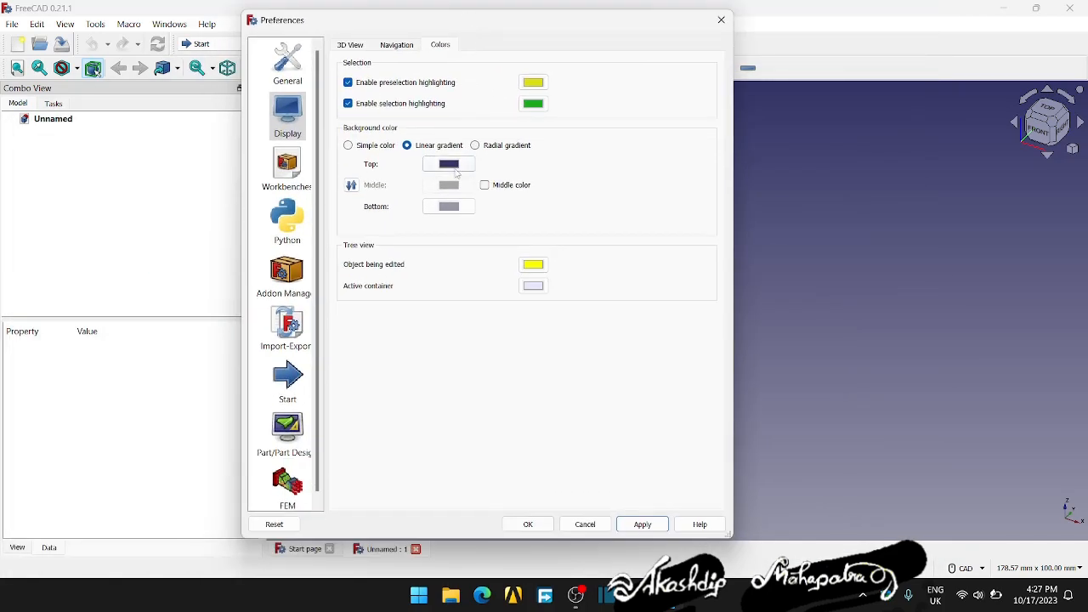
pyautogui.click(287, 168)
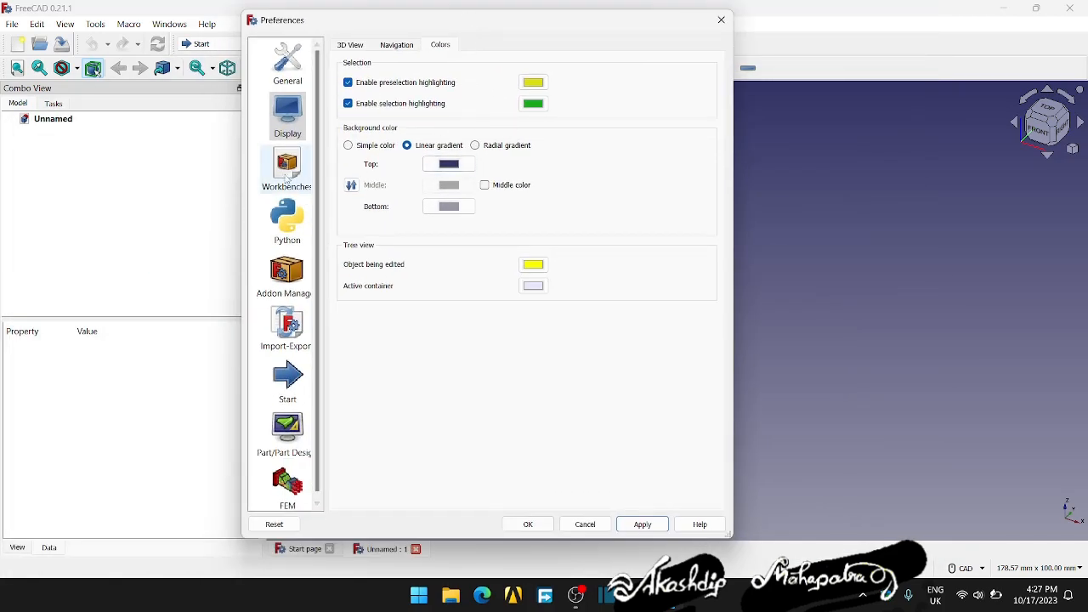
pyautogui.moveTo(505, 31); pyautogui.dragTo(749, 44)
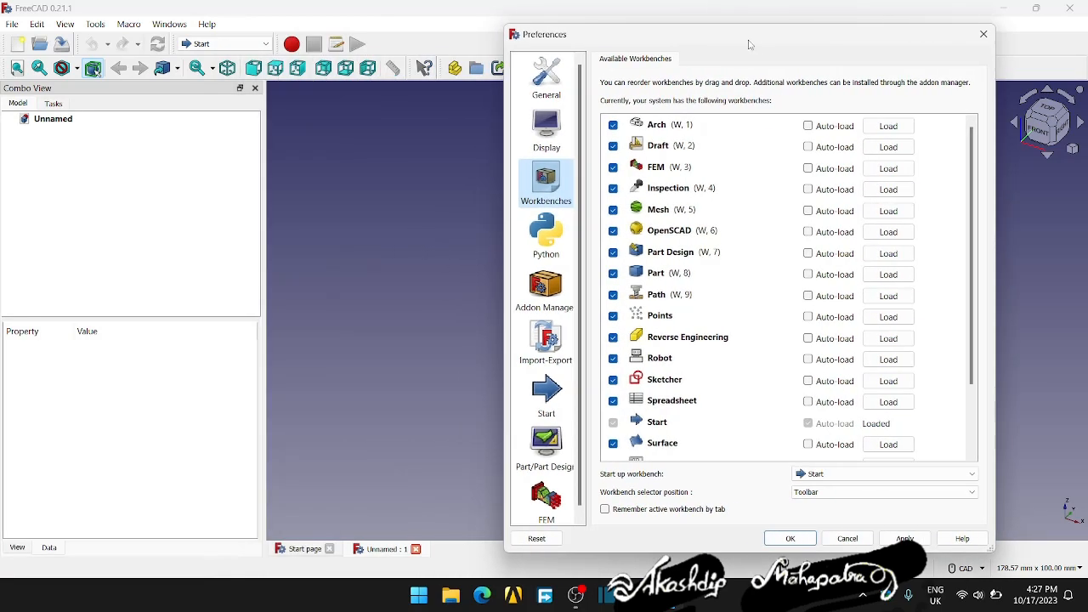
pyautogui.click(848, 539)
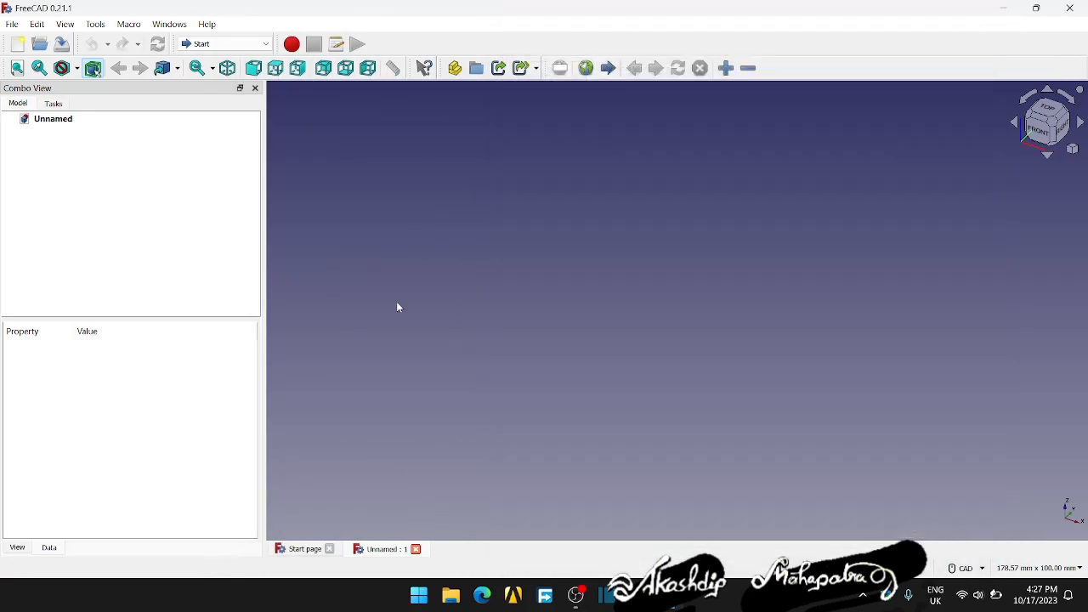
pyautogui.click(265, 44)
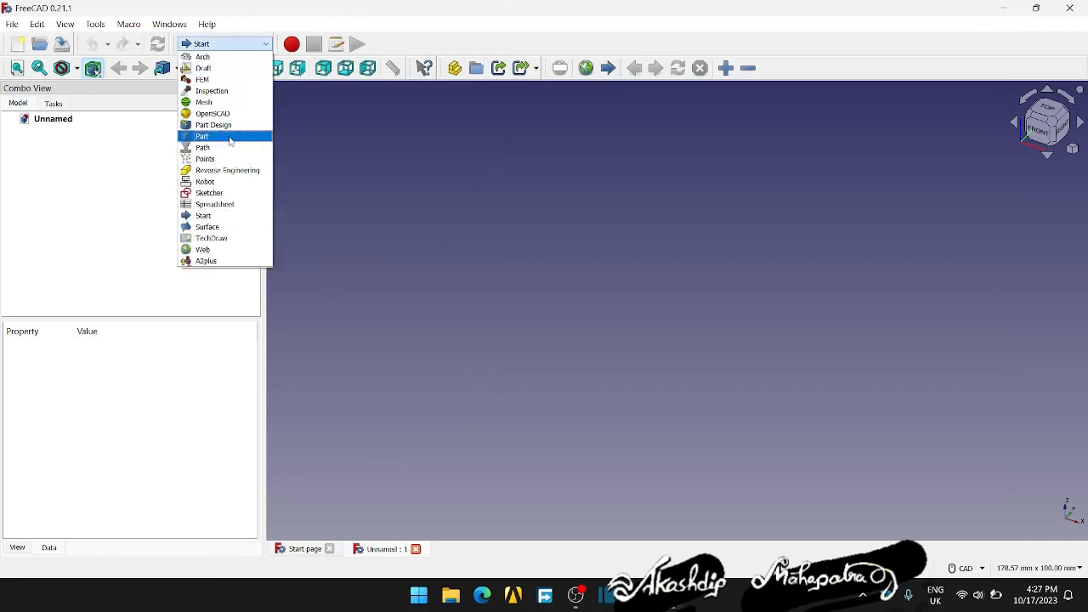
pyautogui.click(219, 126)
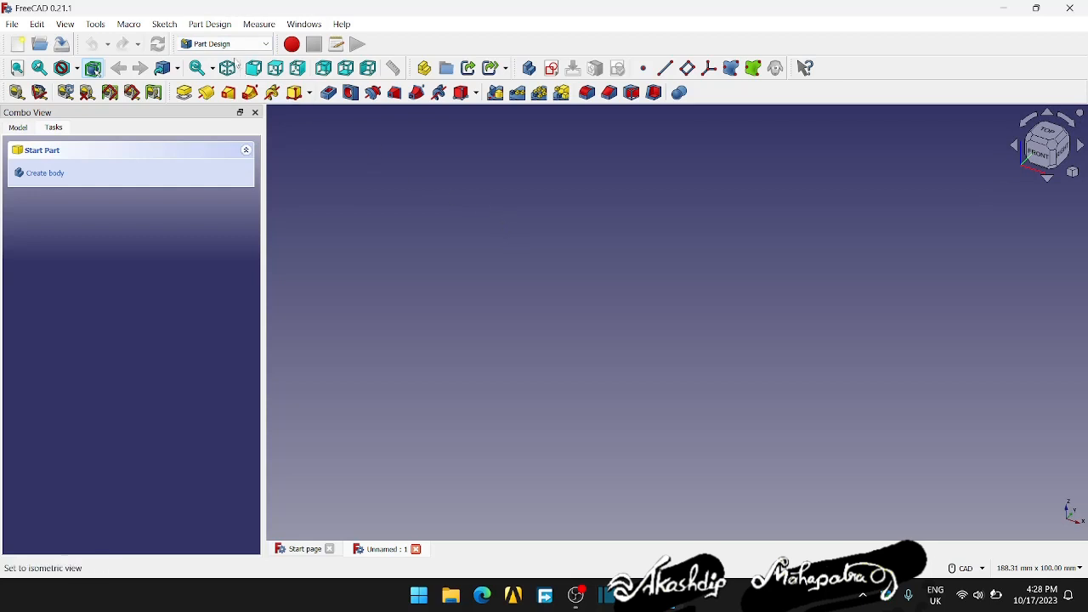
# - Switch to the Edge browser and look through the exercise, assembly and surface modeling videos in the SOLIDWORKS playlist on YouTube
pyautogui.click(483, 597)
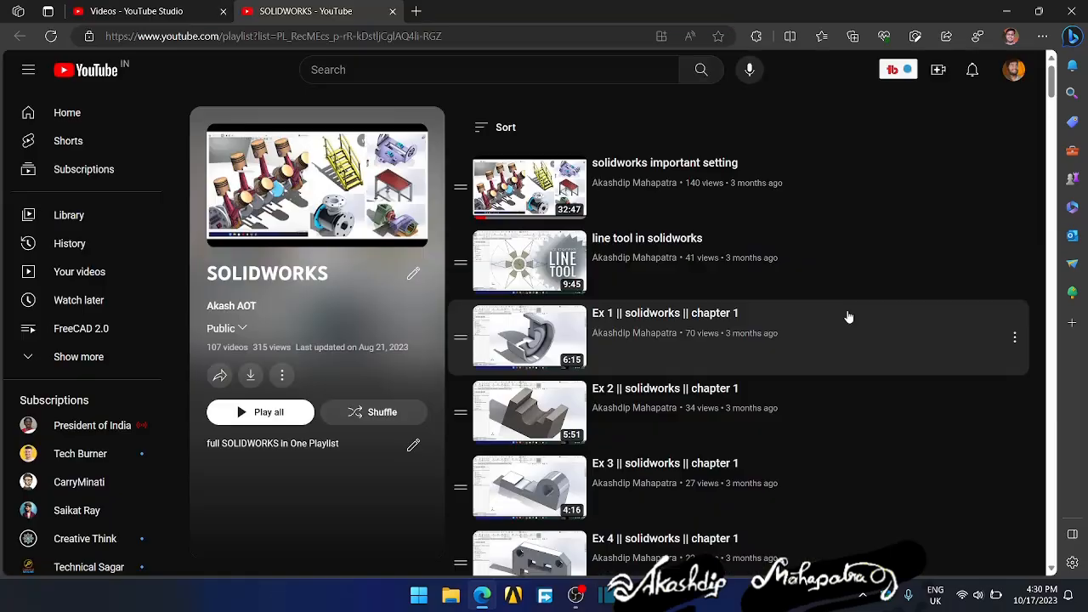
pyautogui.scroll(-2, 847, 315)
pyautogui.scroll(1, 723, 312)
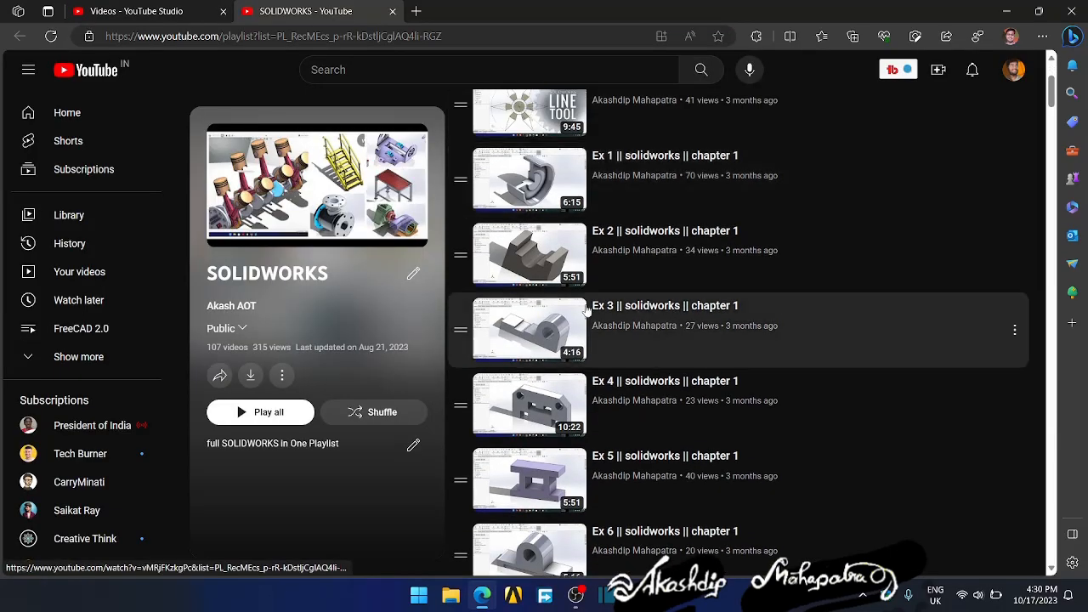
pyautogui.scroll(-6, 521, 343)
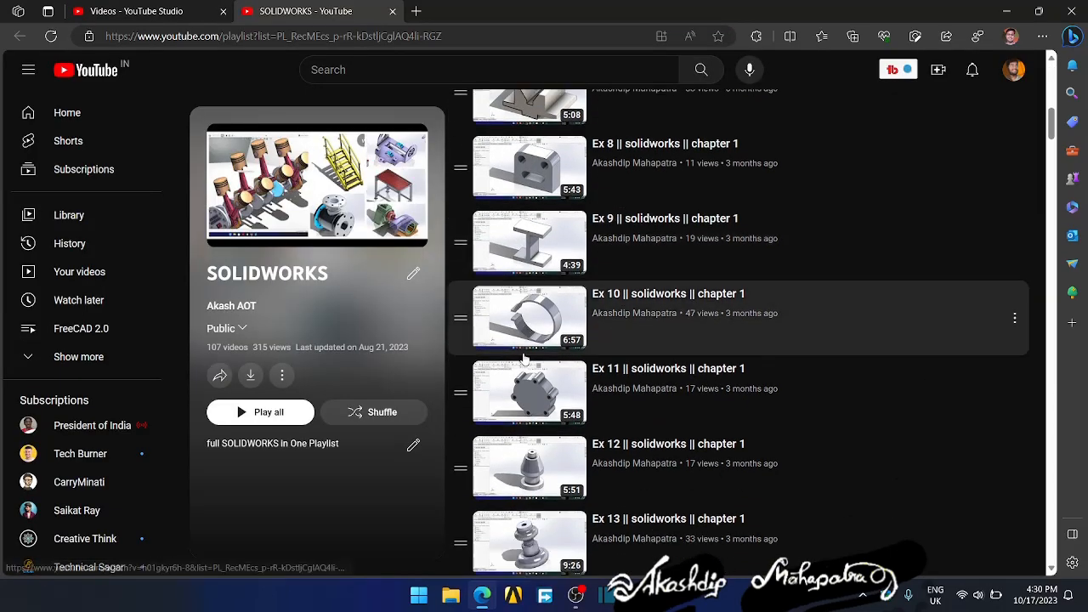
pyautogui.scroll(-7, 527, 376)
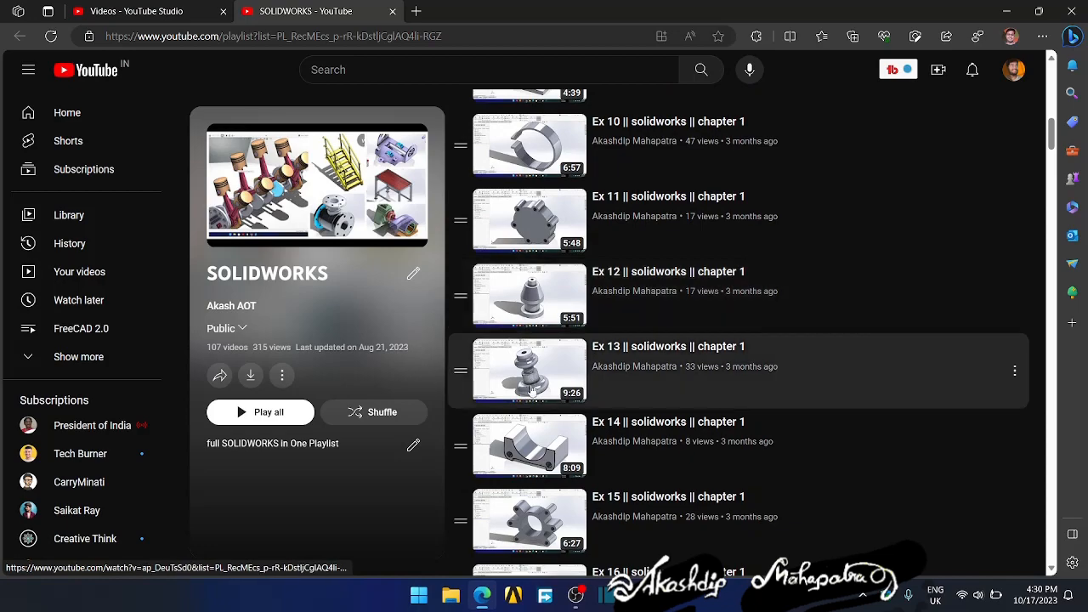
pyautogui.scroll(-9, 532, 390)
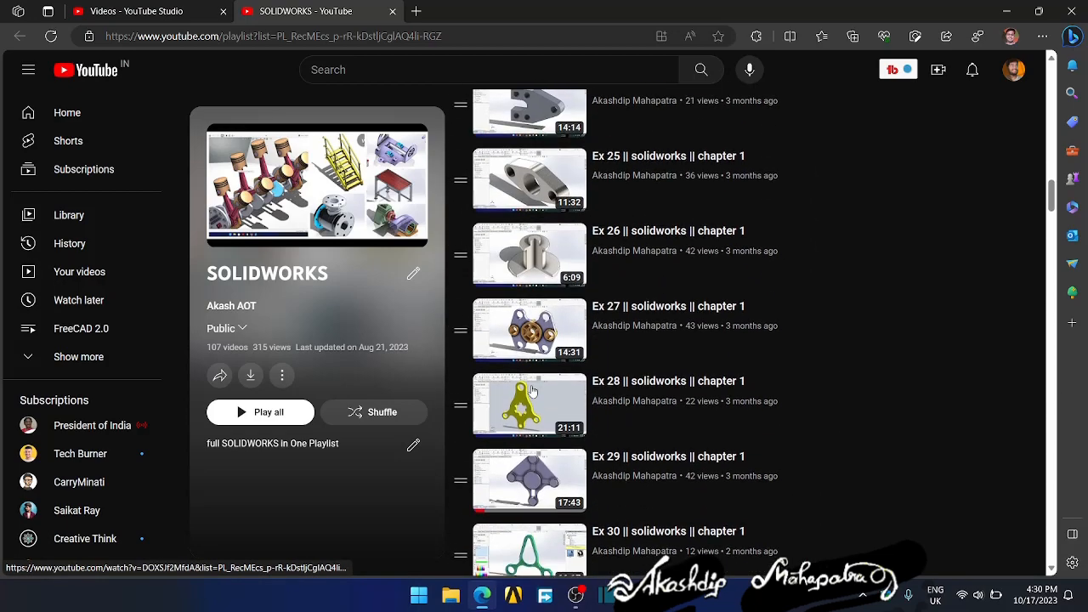
pyautogui.scroll(-12, 536, 387)
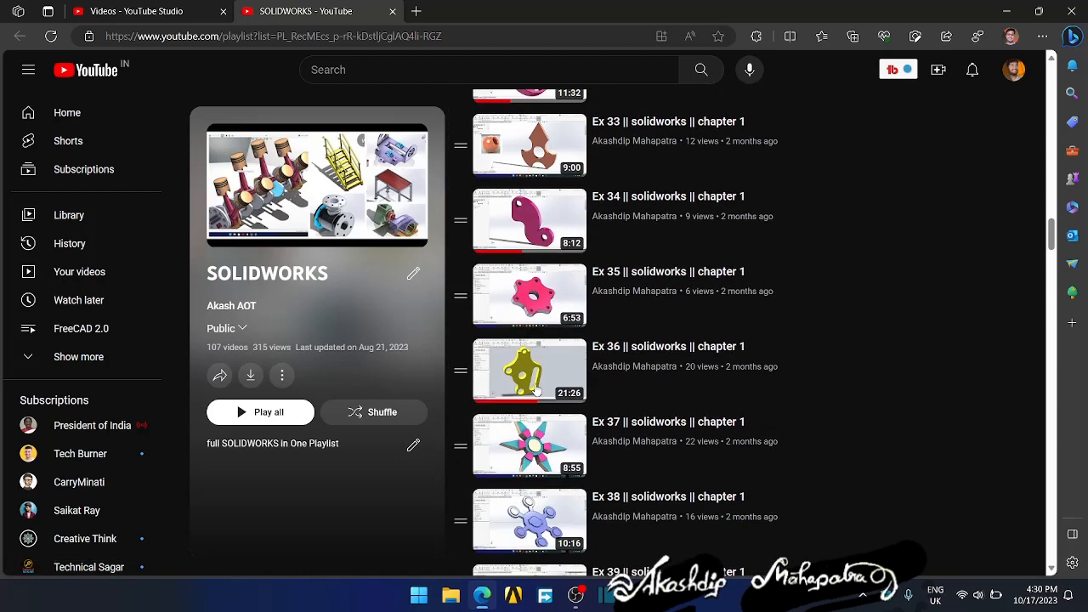
pyautogui.scroll(-20, 536, 387)
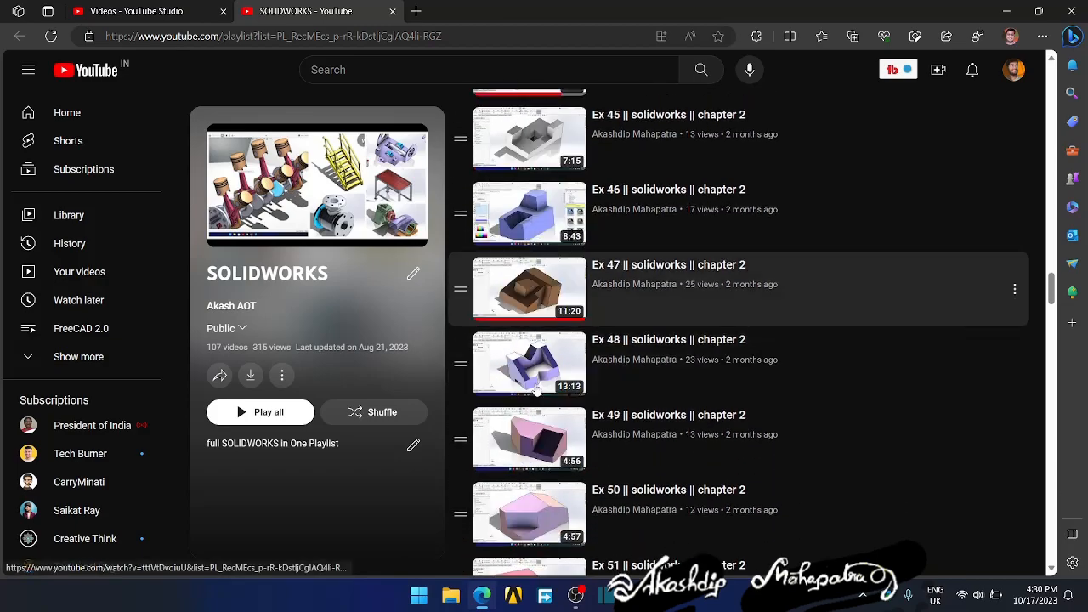
pyautogui.scroll(-15, 537, 387)
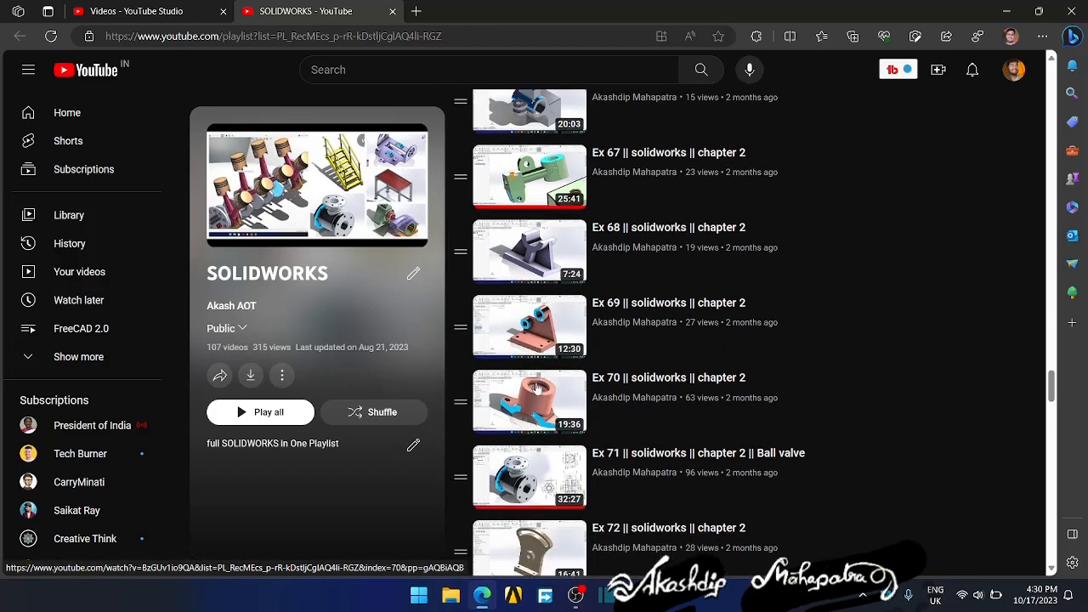
pyautogui.scroll(-4, 548, 391)
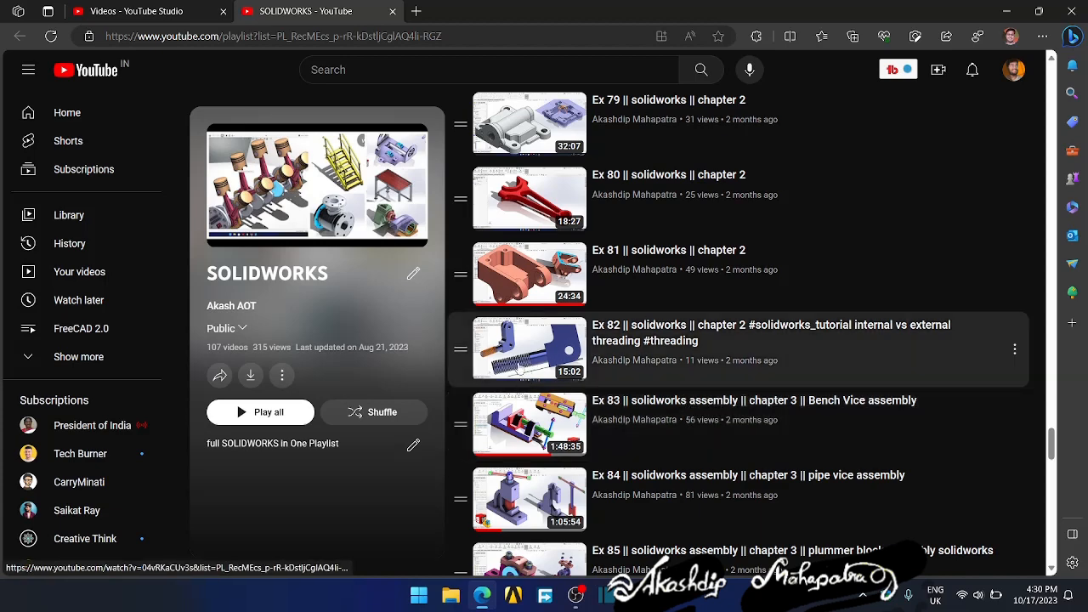
pyautogui.scroll(3, 520, 361)
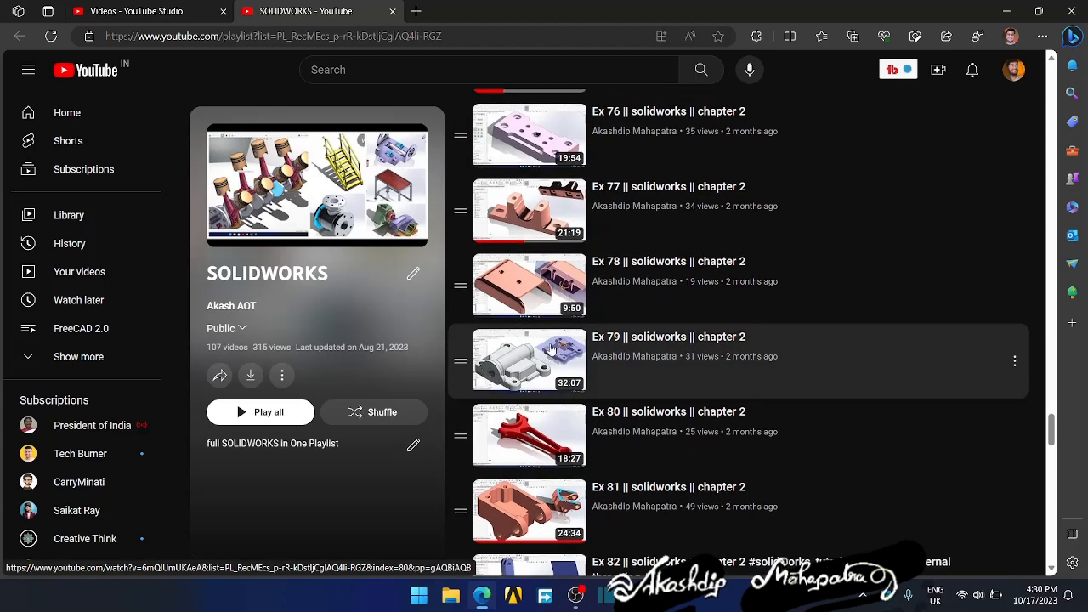
pyautogui.scroll(-4, 626, 361)
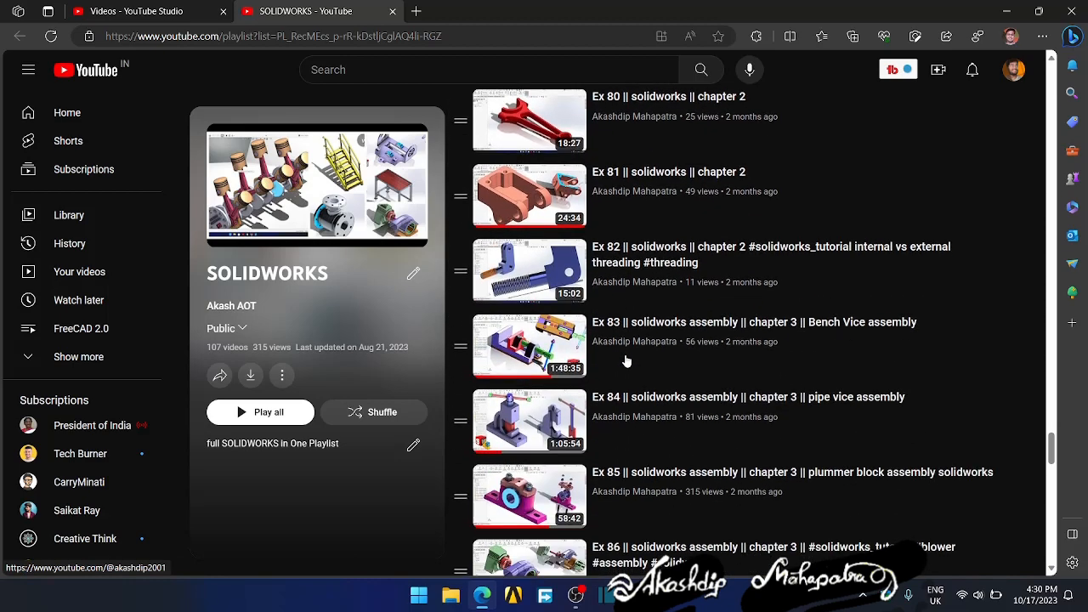
pyautogui.scroll(-3, 627, 362)
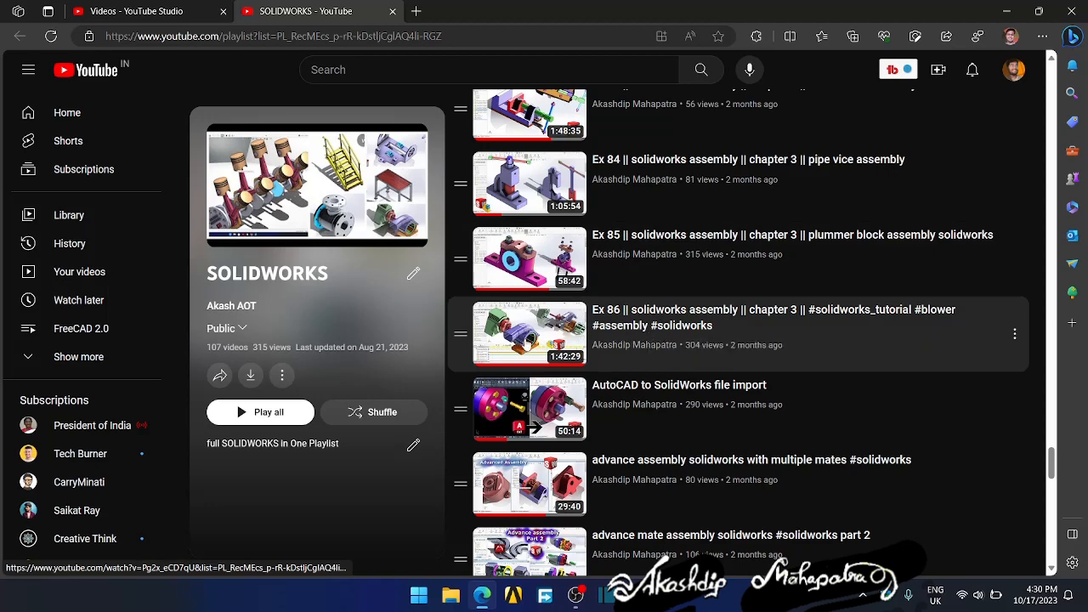
pyautogui.scroll(-5, 531, 342)
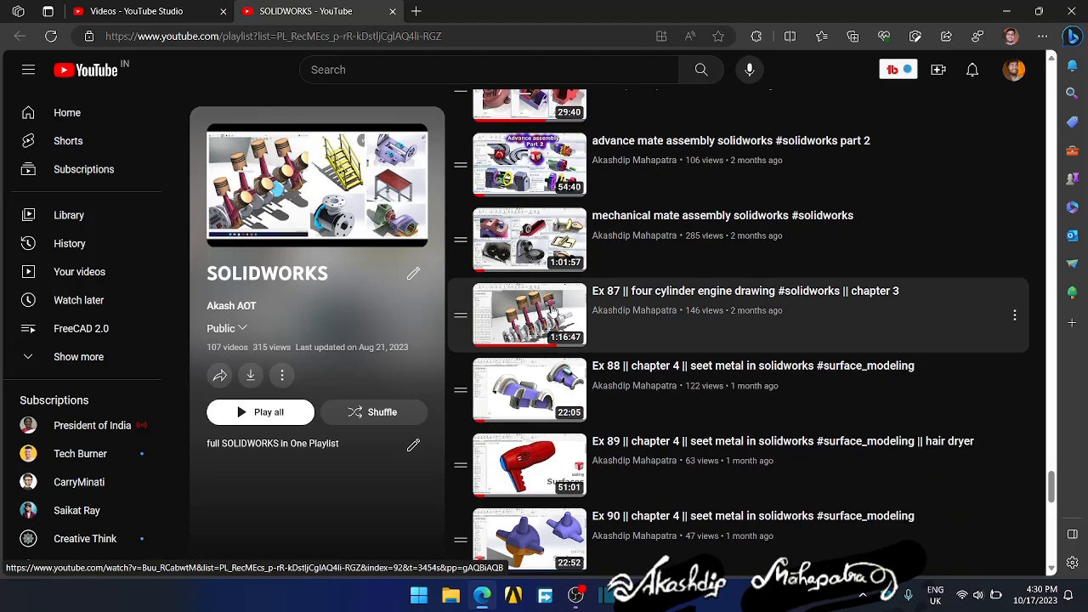
pyautogui.scroll(6, 537, 323)
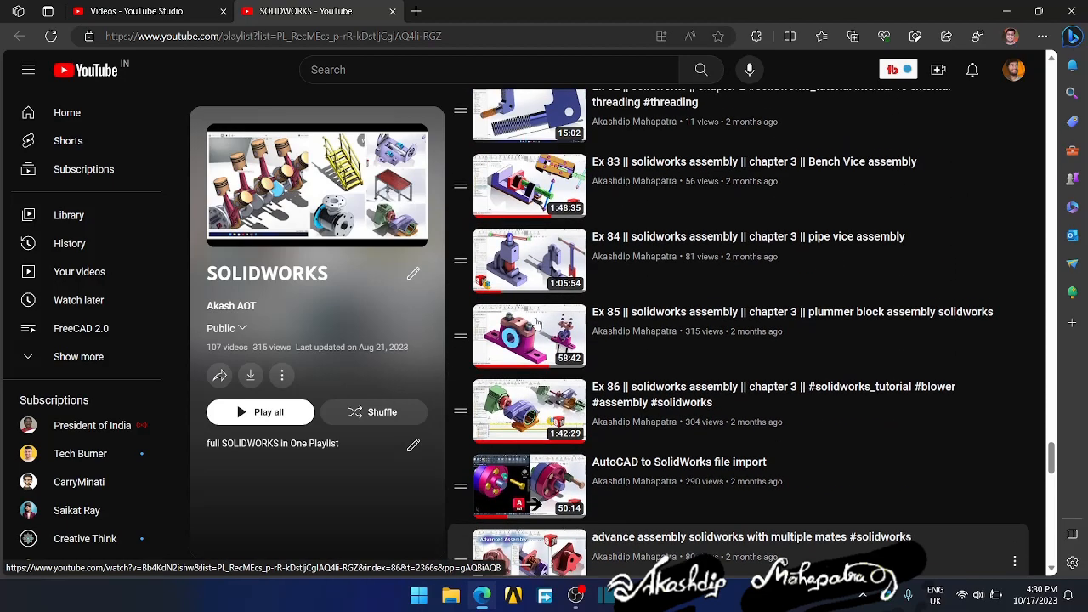
# - Skim back through the playlist's chapter 2 exercises, return to FreeCAD and review the available workbenches without switching
pyautogui.scroll(12, 537, 323)
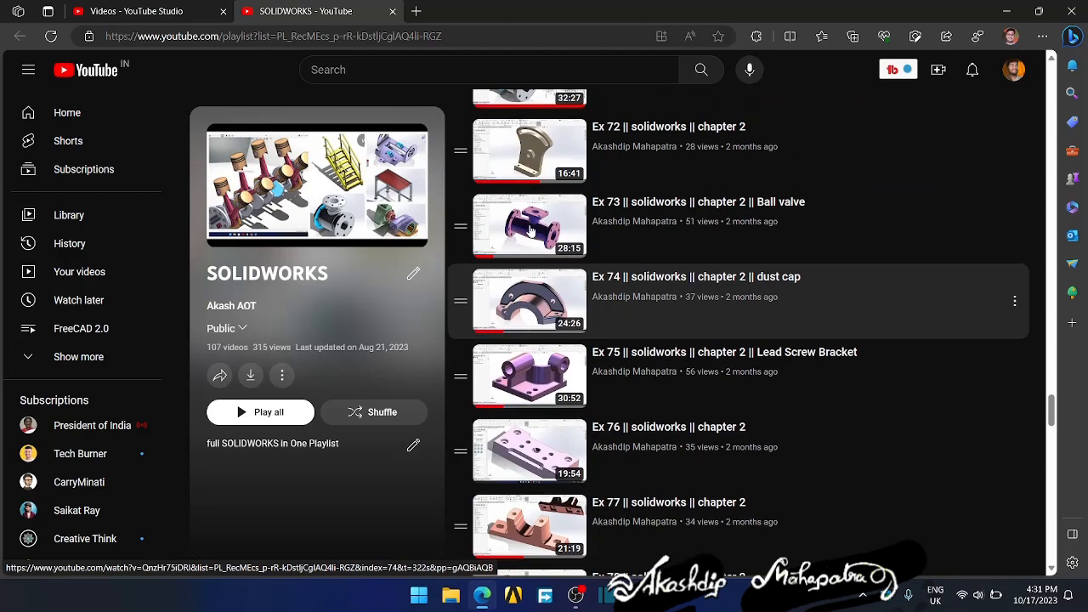
pyautogui.scroll(6, 537, 230)
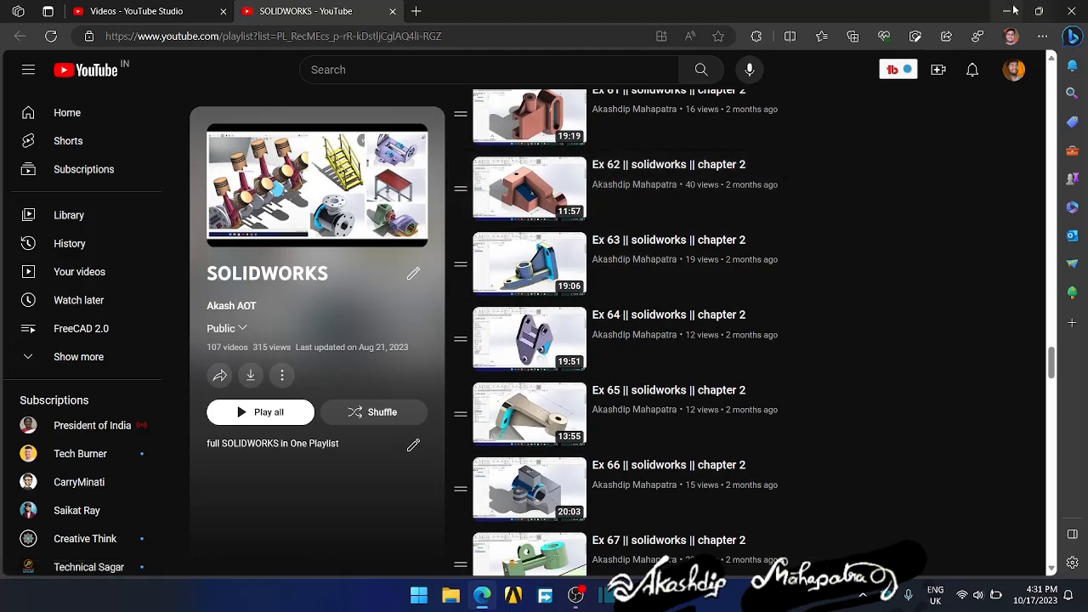
pyautogui.click(1038, 11)
pyautogui.click(947, 38)
pyautogui.click(265, 44)
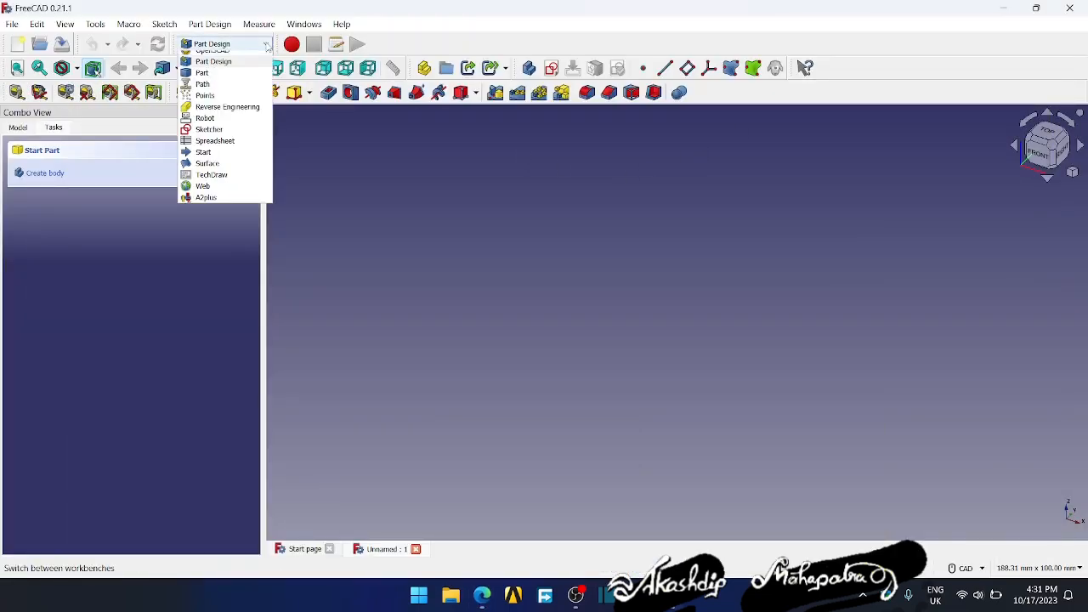
pyautogui.click(223, 128)
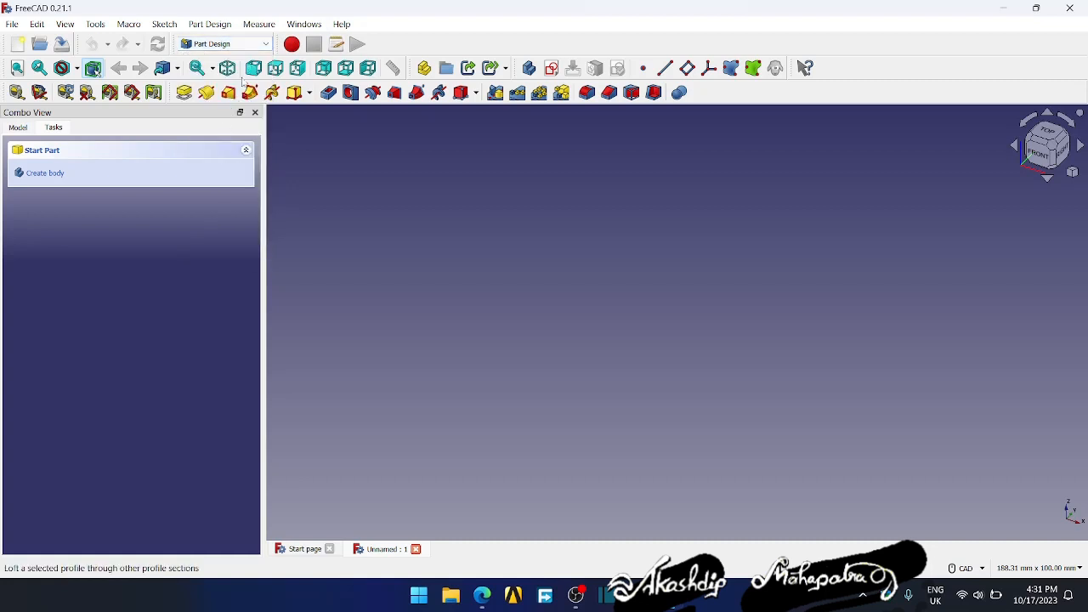
pyautogui.click(222, 44)
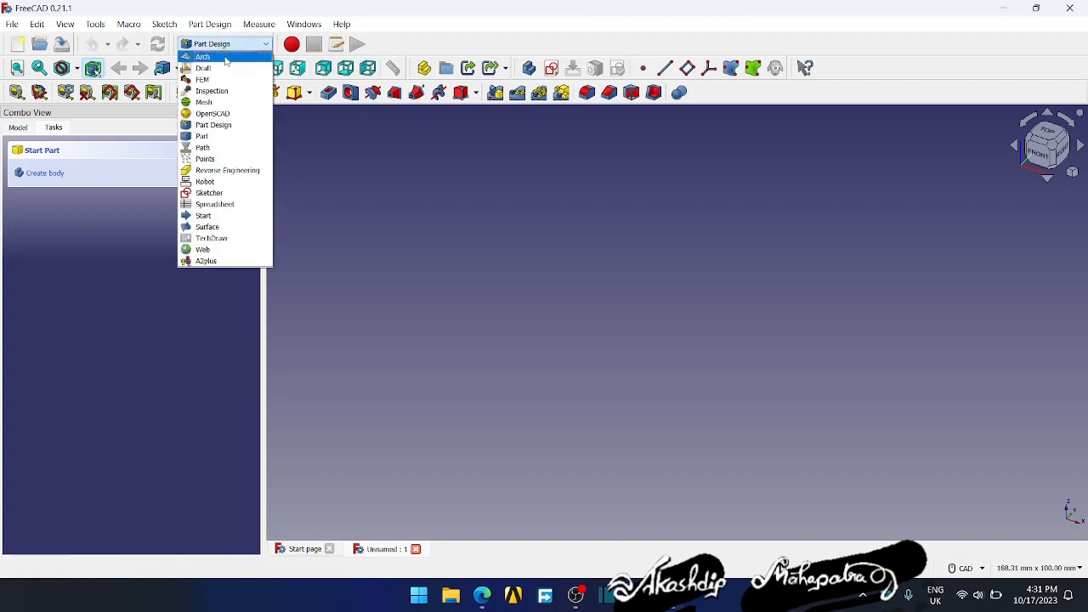
pyautogui.click(69, 264)
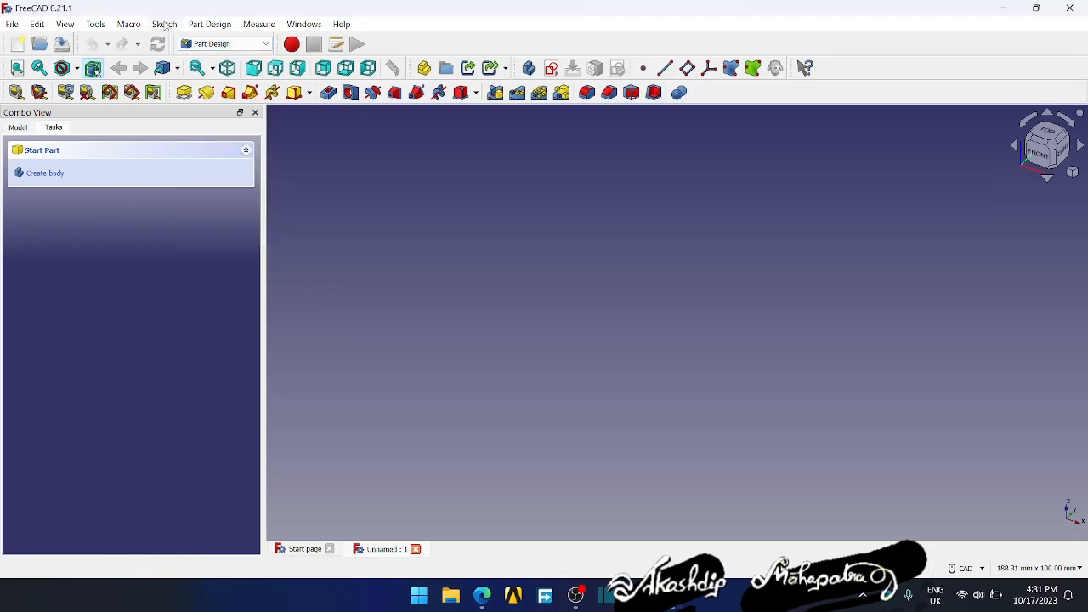
# - Open the Addon Manager for external workbenches, macros and preference packs
pyautogui.click(165, 25)
pyautogui.moveTo(104, 25)
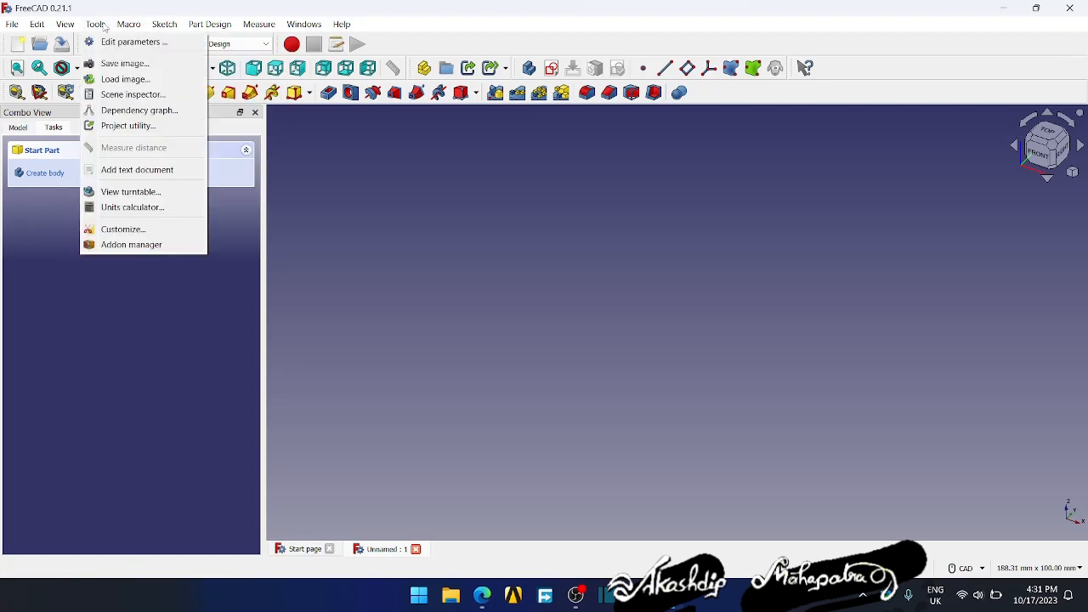
pyautogui.click(114, 244)
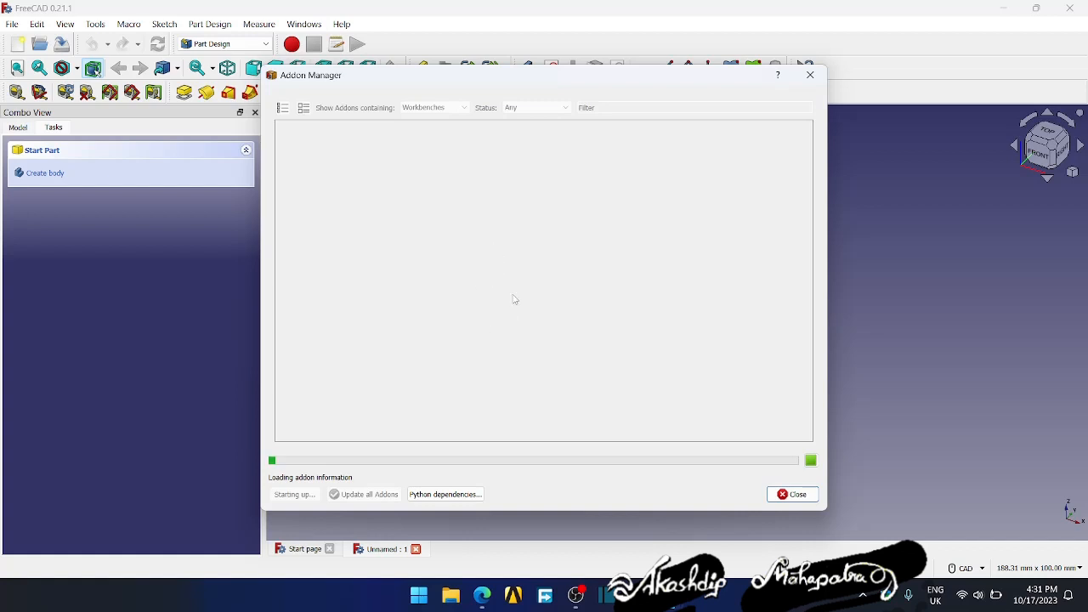
# - Switch to the Edge browser, look through the playlist's sheet metal and weldments videos, and return to FreeCAD
pyautogui.click(481, 600)
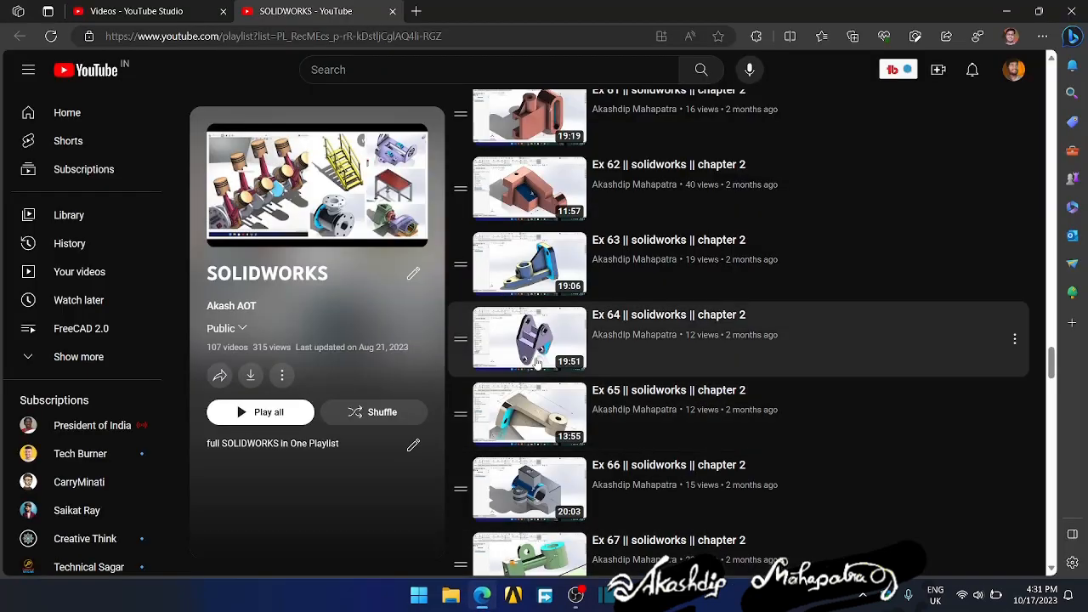
pyautogui.scroll(-10, 595, 361)
pyautogui.scroll(-11, 598, 367)
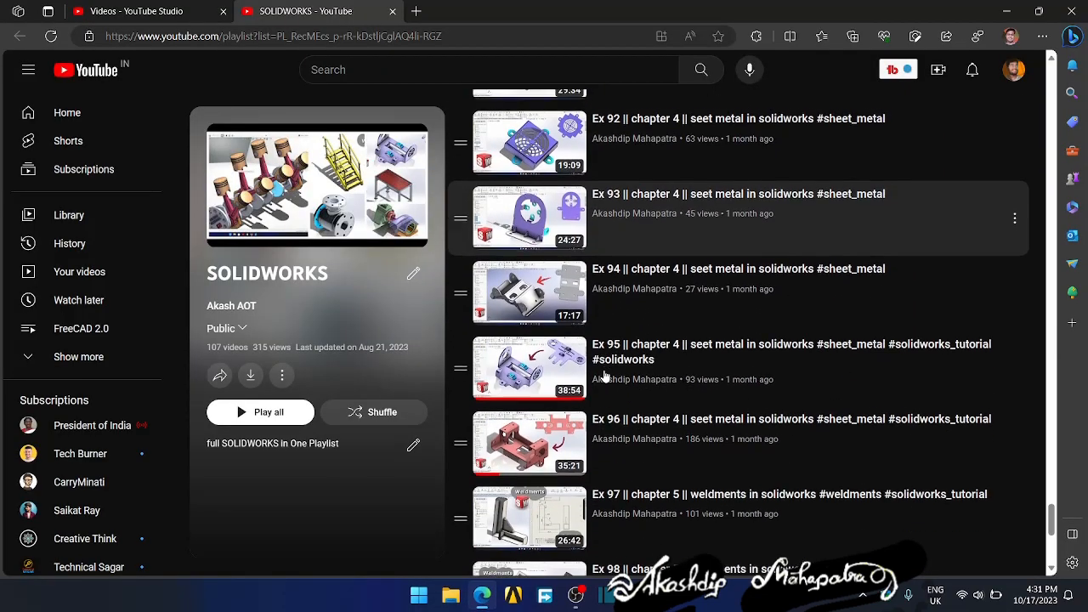
pyautogui.scroll(2, 552, 281)
pyautogui.scroll(-2, 553, 281)
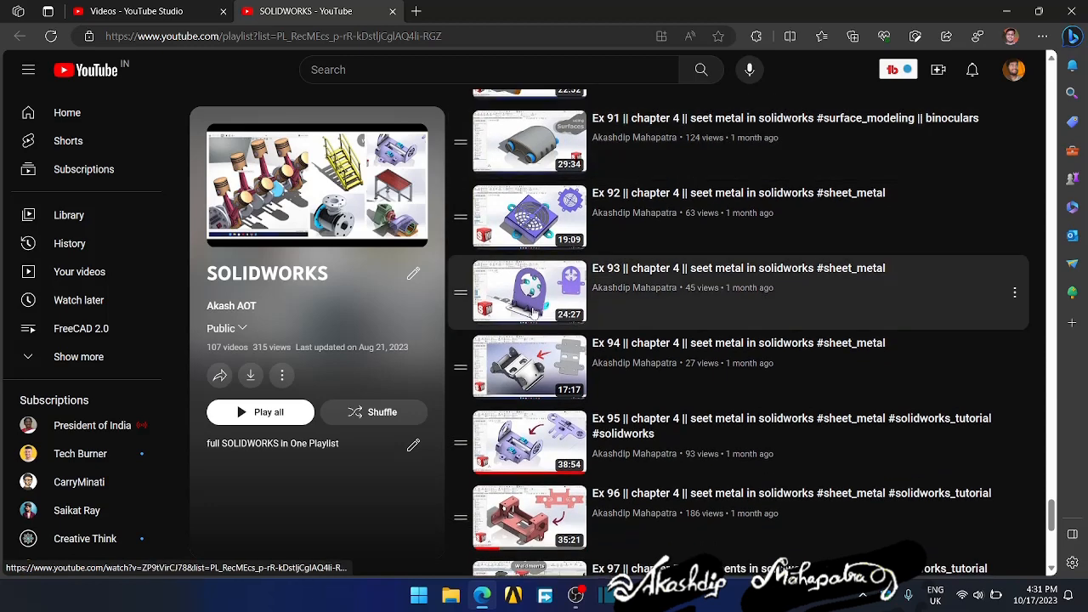
pyautogui.scroll(-1, 551, 410)
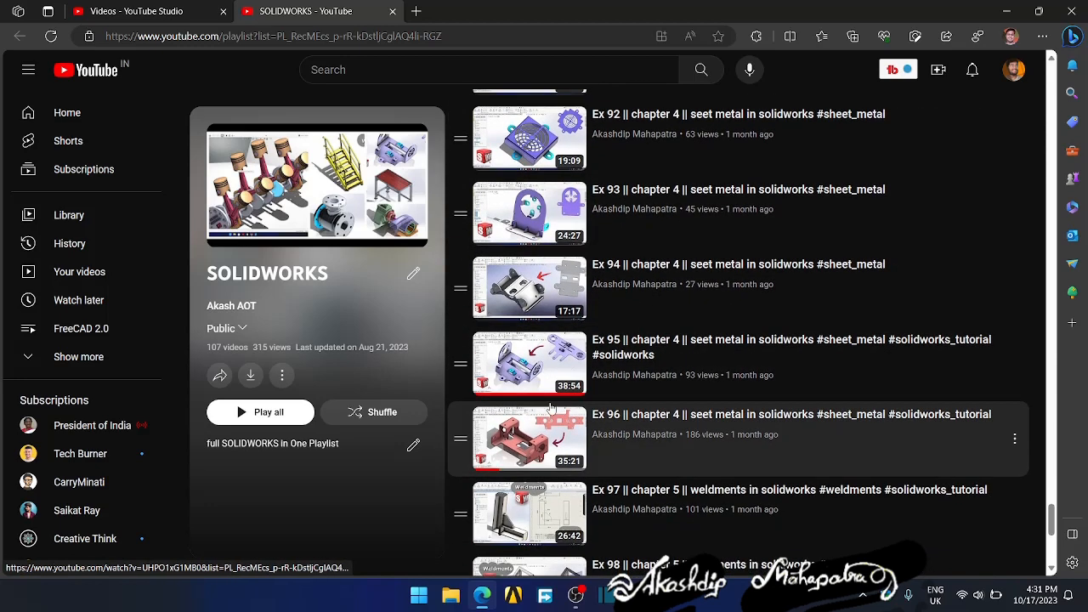
pyautogui.scroll(-2, 544, 416)
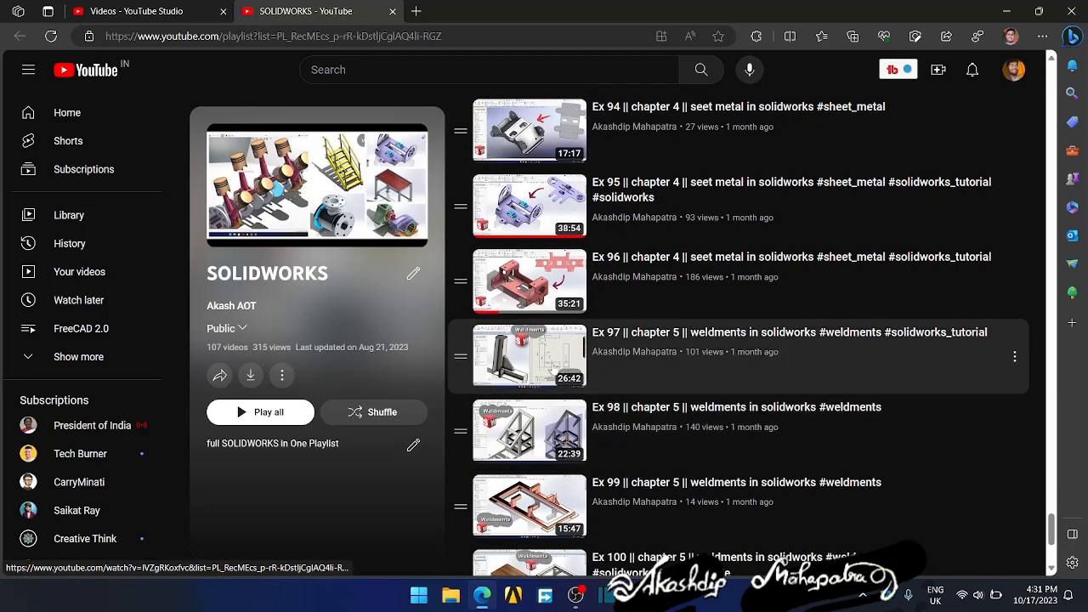
pyautogui.scroll(-3, 513, 395)
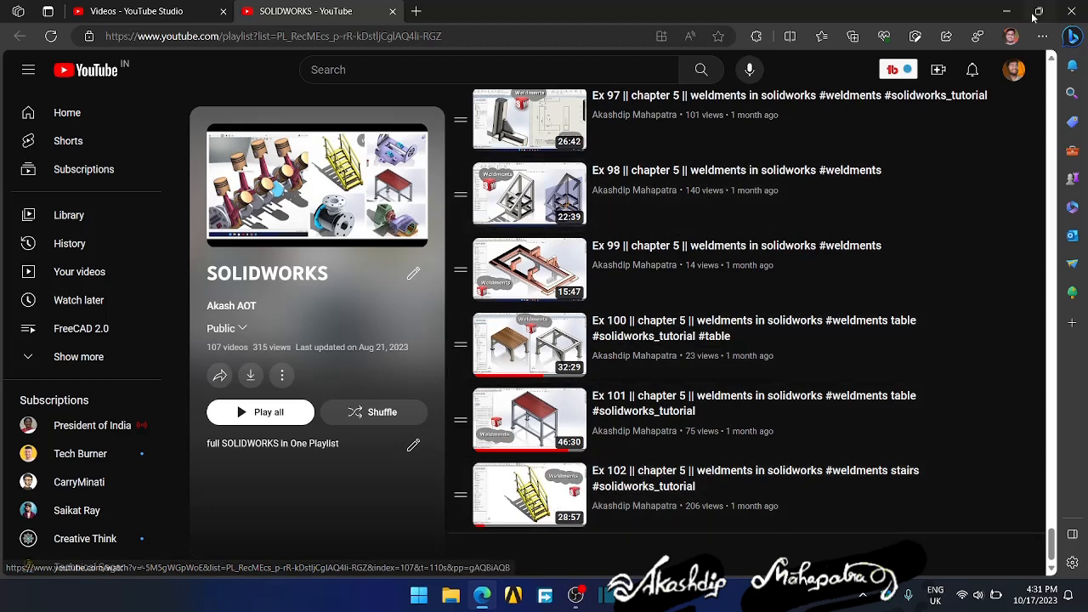
pyautogui.click(1006, 11)
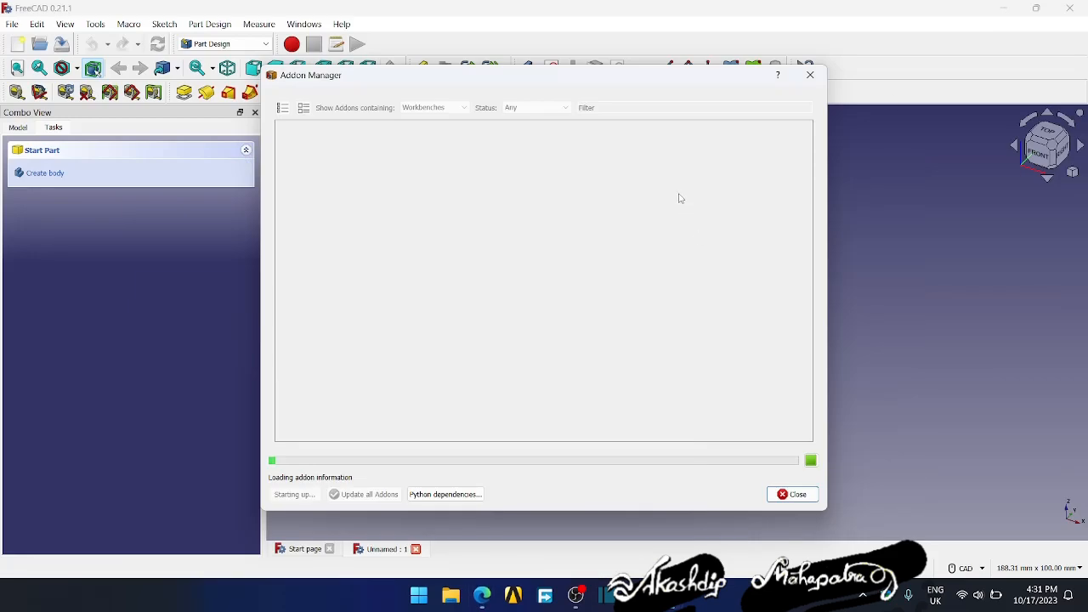
# - Close the Addon Manager and the Report view
pyautogui.moveTo(747, 80)
pyautogui.mouseDown()
pyautogui.moveTo(767, 85)
pyautogui.moveTo(753, 83)
pyautogui.mouseUp()
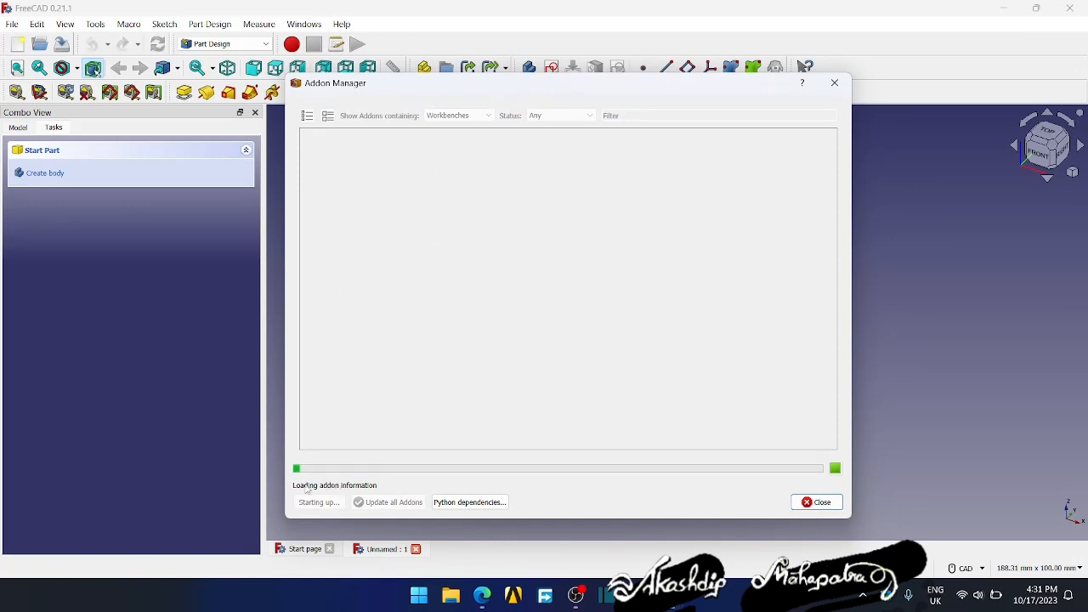
pyautogui.click(818, 502)
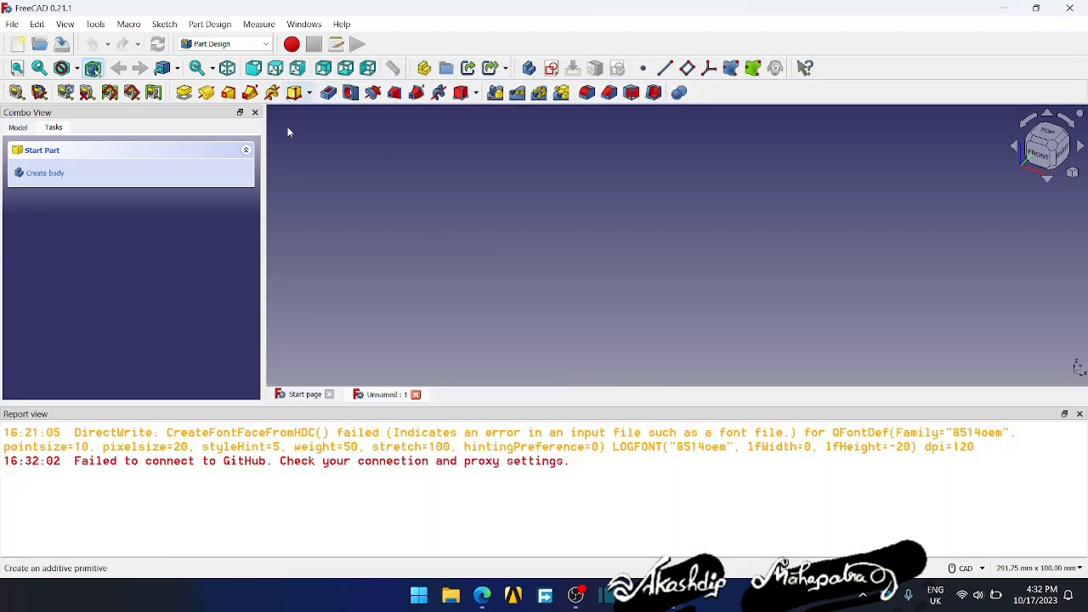
pyautogui.click(1079, 414)
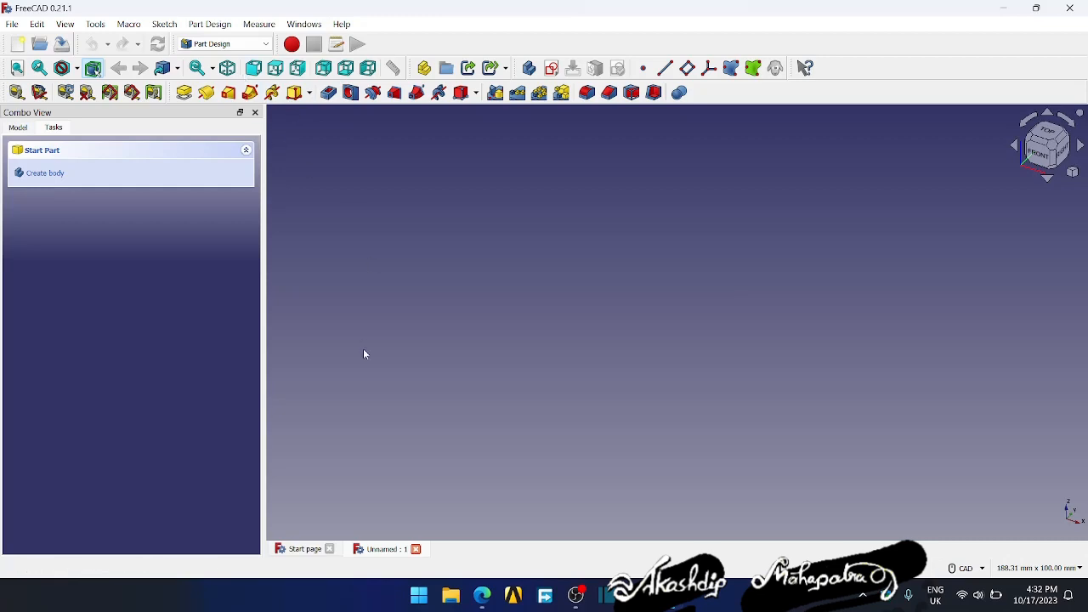
# - Switch to Edge, open a blank browser tab, and return to FreeCAD
pyautogui.click(481, 595)
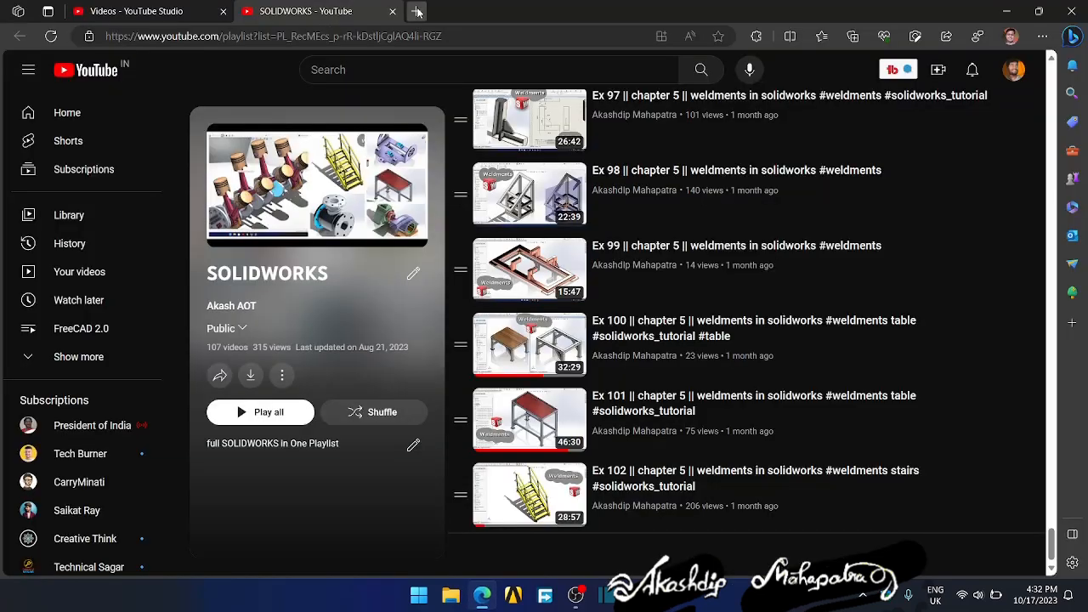
pyautogui.click(416, 11)
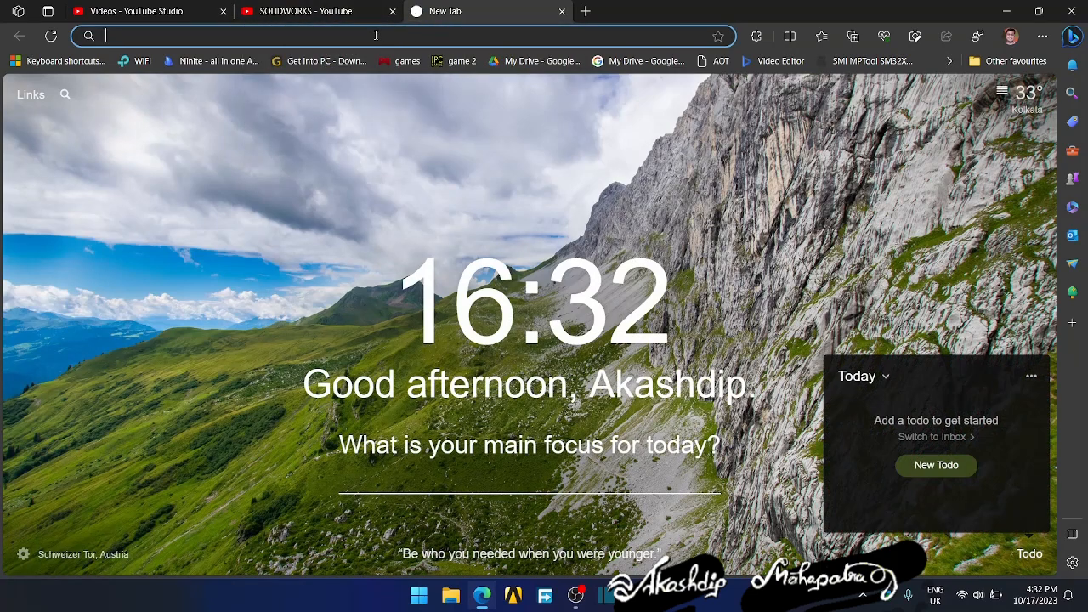
pyautogui.click(1004, 11)
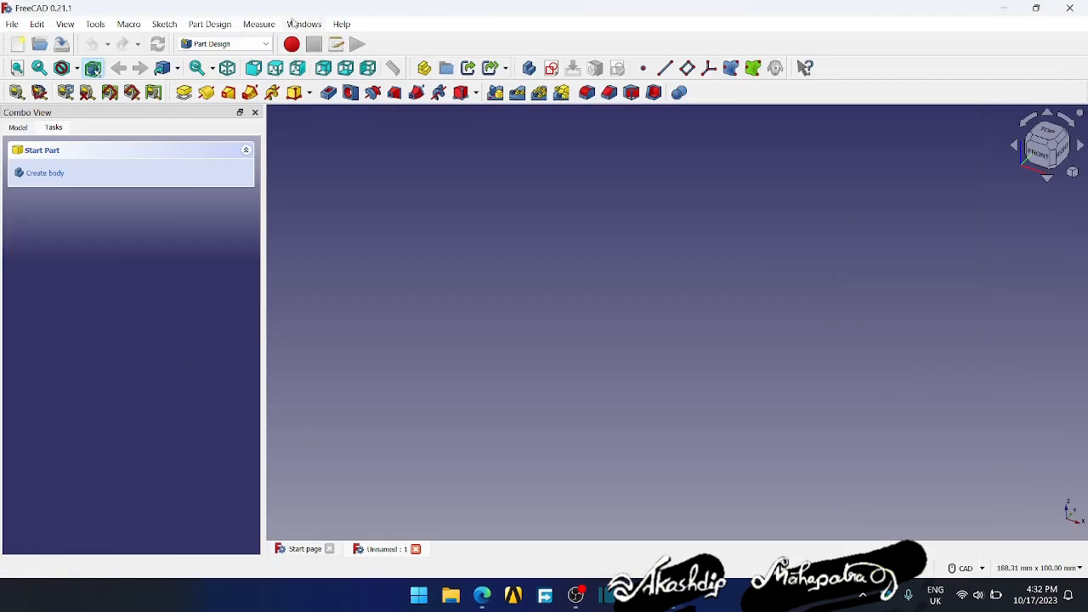
# - Check the workbench list for the A2plus assembly workbench, and minimize FreeCAD
pyautogui.click(223, 43)
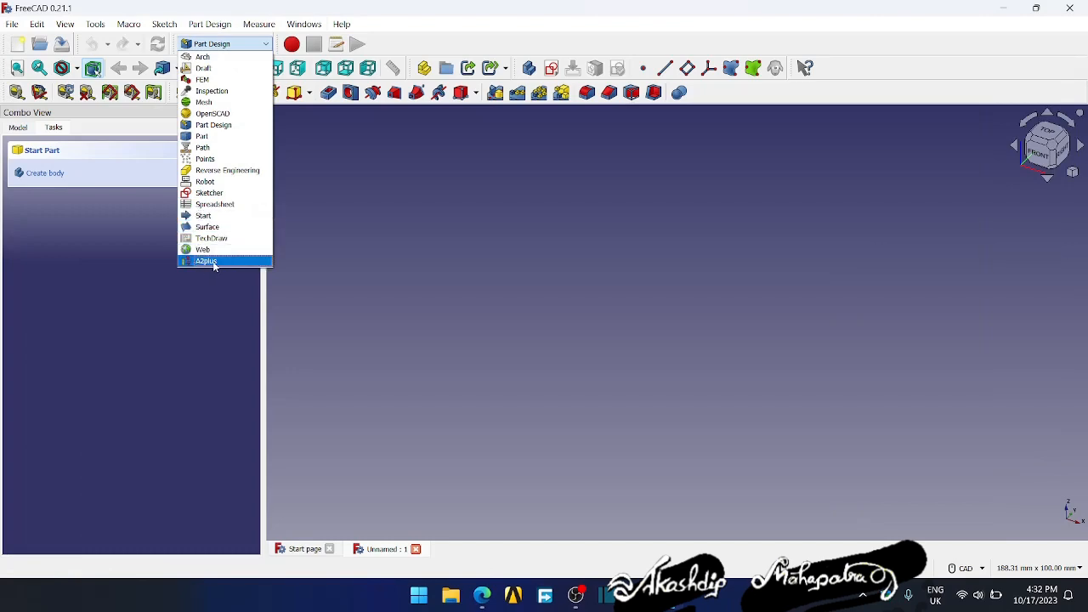
pyautogui.click(330, 274)
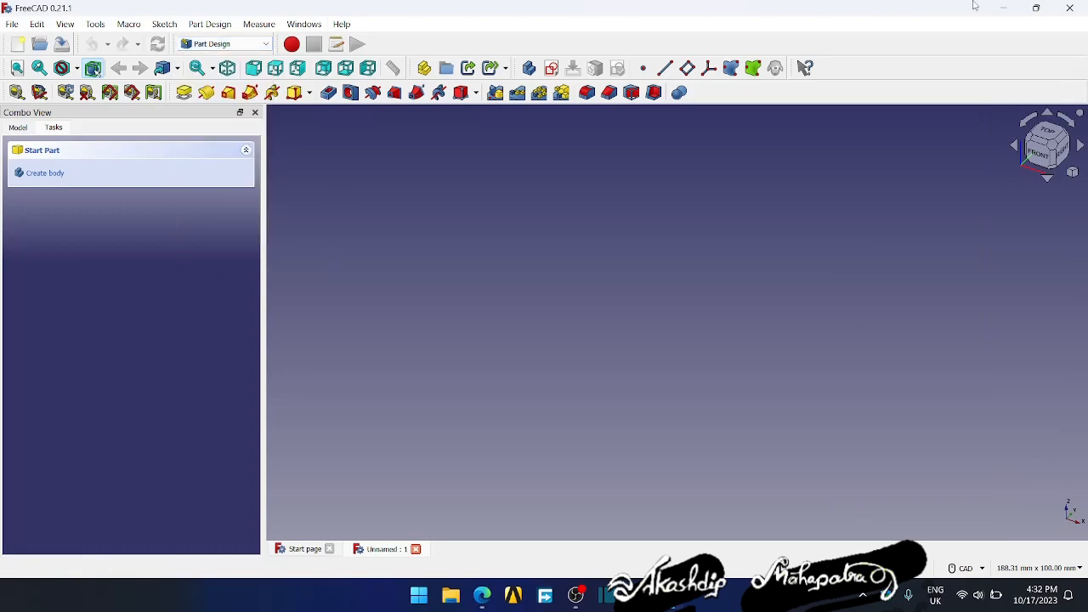
pyautogui.click(1014, 7)
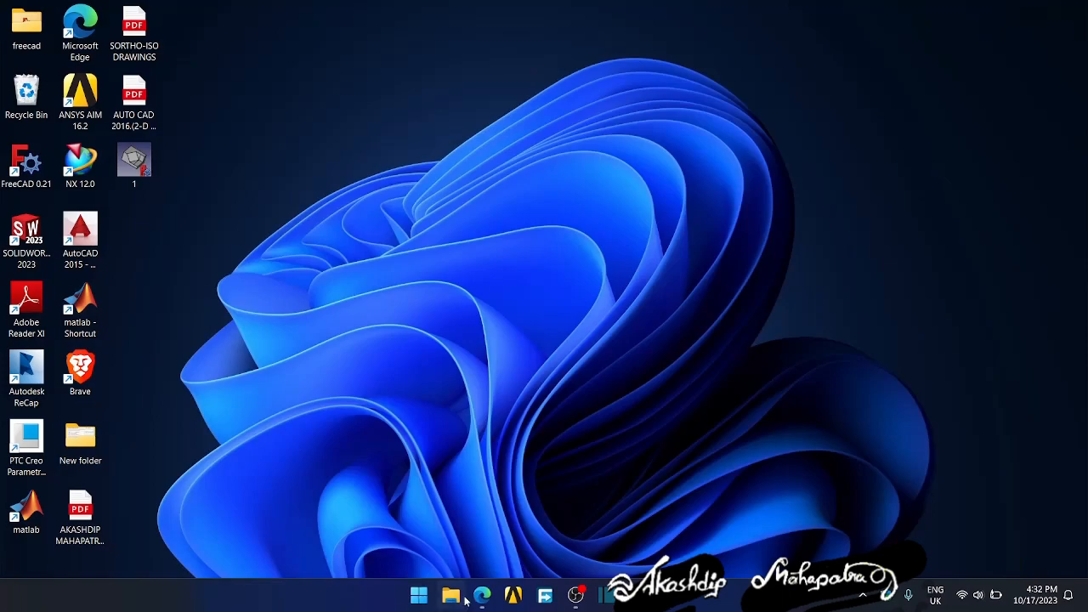
# - Switch to Edge, search the web for "assembly freecad workbanch downlod" and open the FreeCAD Documentation page on the Assembly2 Workbench
pyautogui.click(482, 594)
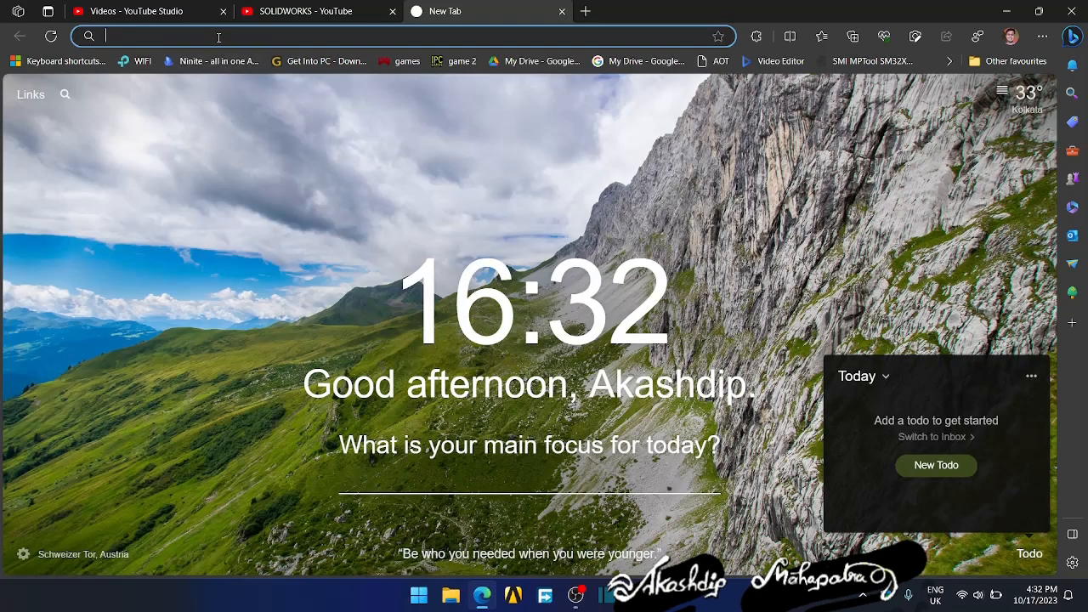
pyautogui.write('assembly freecad workbanch downlod')
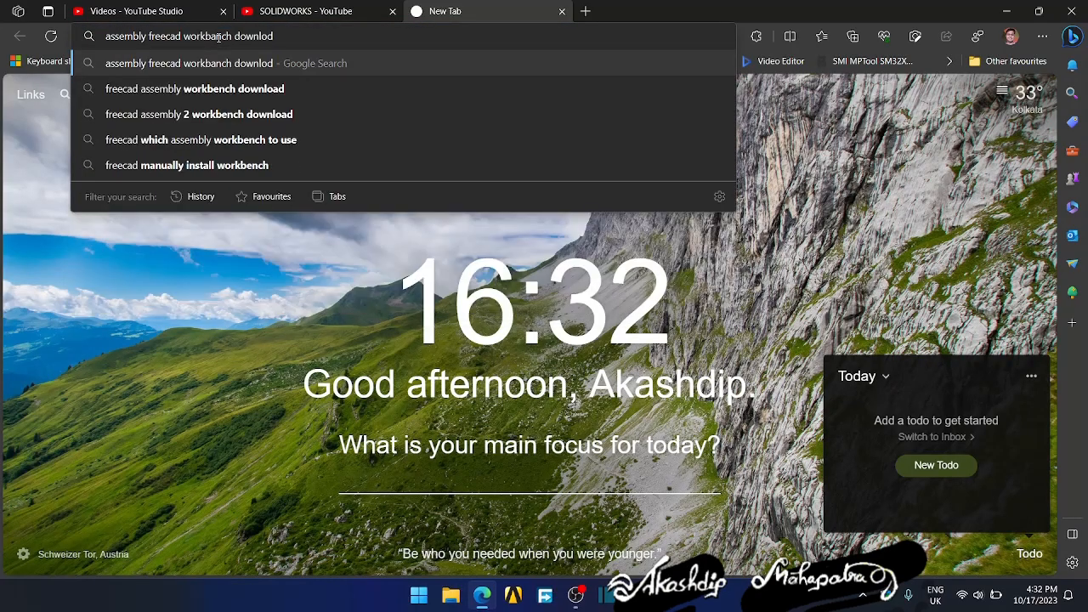
pyautogui.press('Return')
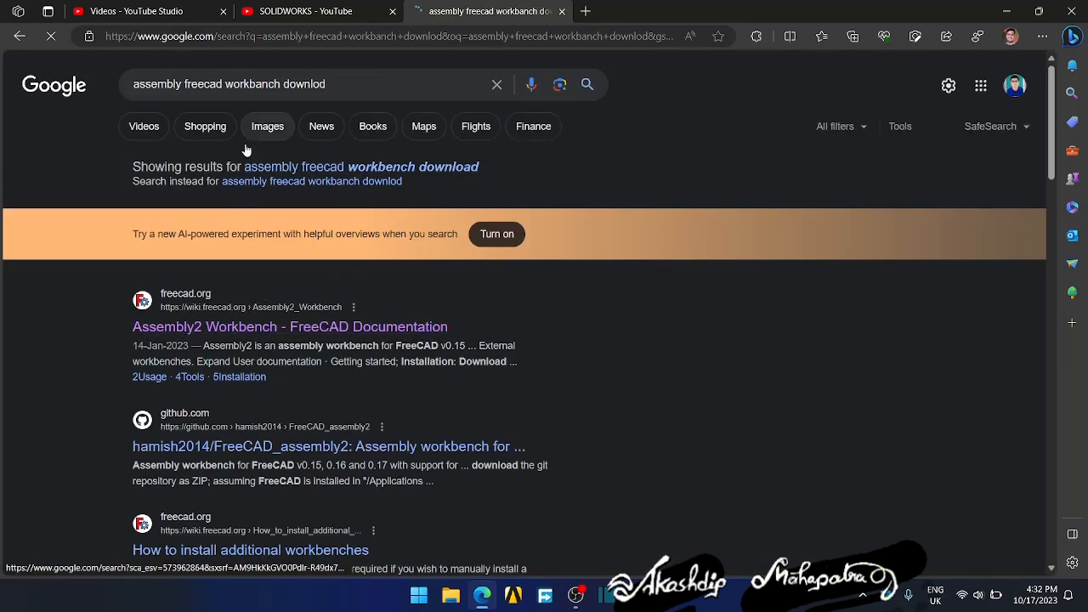
pyautogui.doubleClick(286, 84)
pyautogui.click(96, 307)
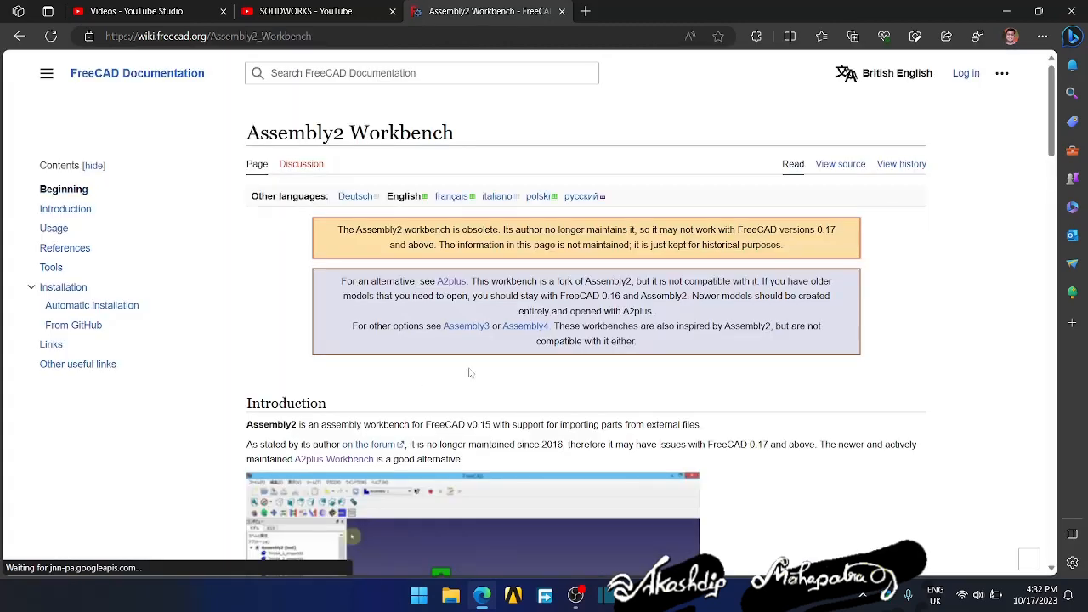
# - Review the introduction, usage and tools on the Assembly2 Workbench page, and open its source code repository on GitHub
pyautogui.scroll(-3, 512, 350)
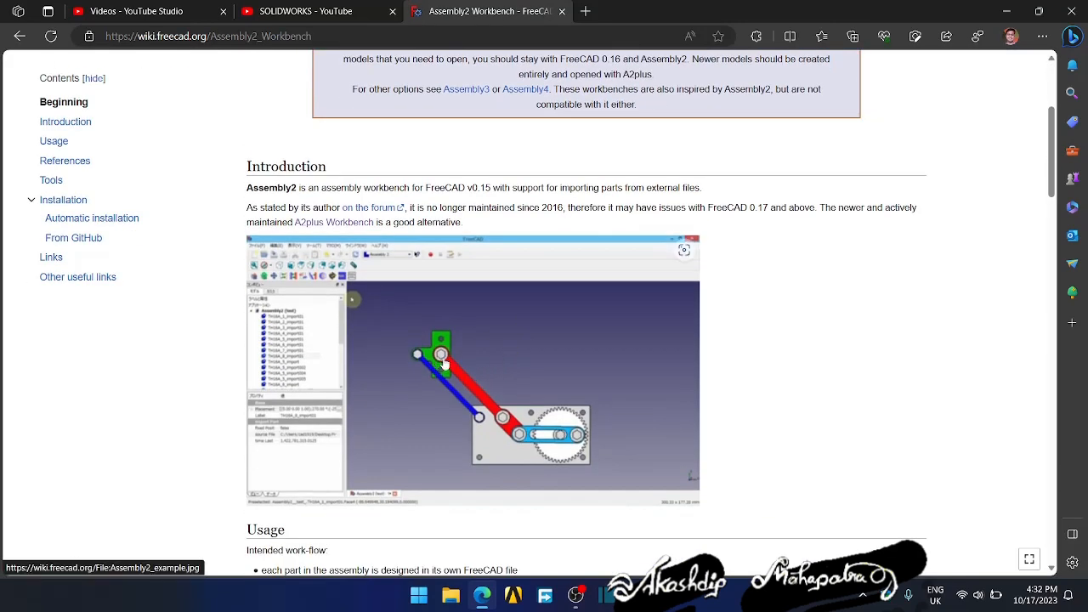
pyautogui.scroll(-7, 493, 407)
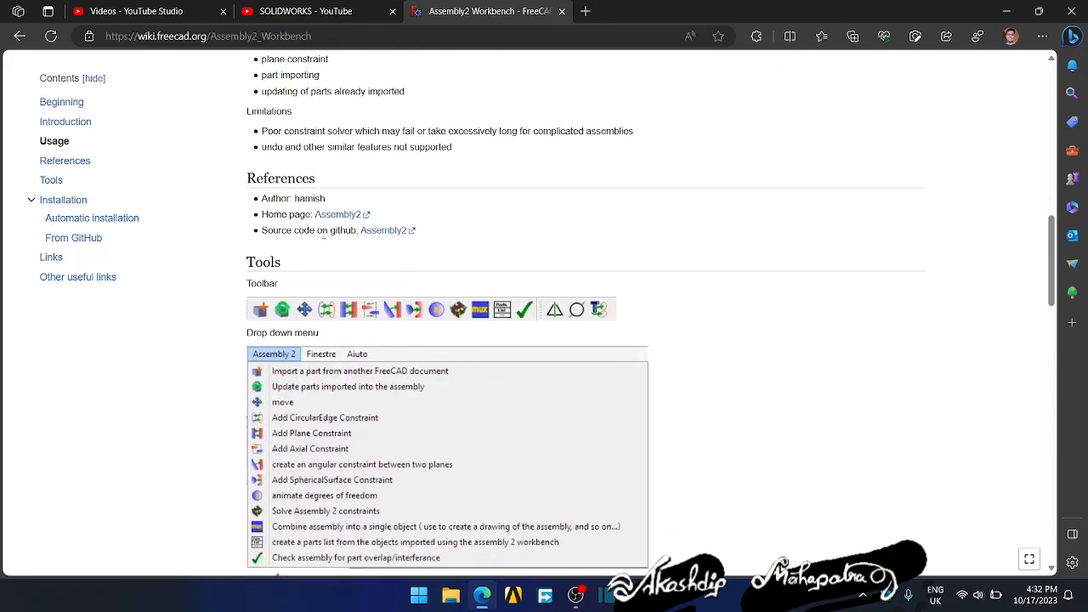
pyautogui.moveTo(261, 230); pyautogui.dragTo(357, 255)
pyautogui.click(383, 232)
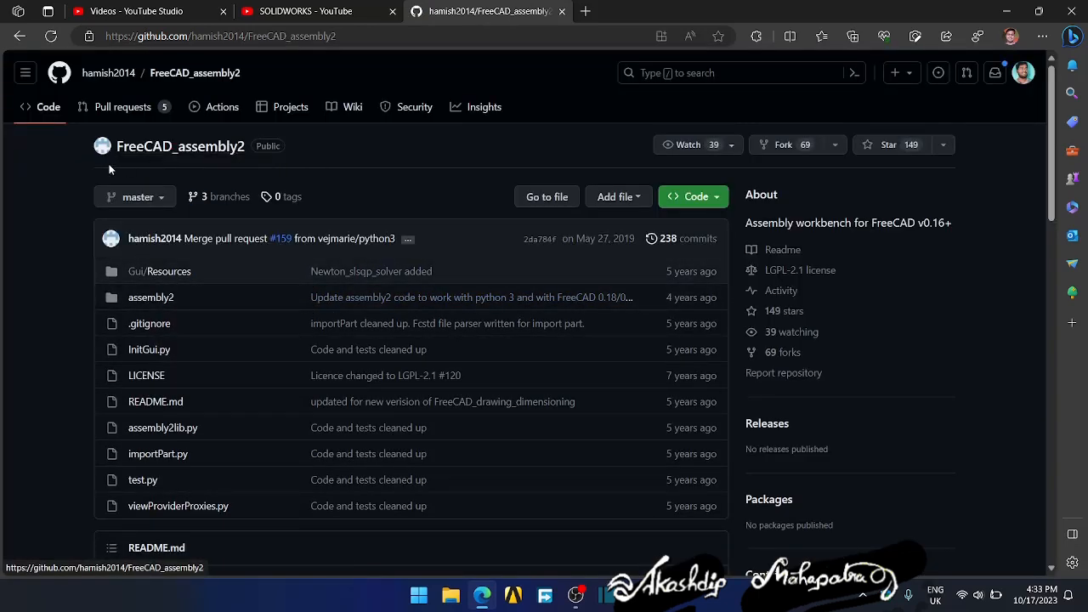
# - Examine the clone URL and ZIP download options of the FreeCAD_assembly2 repository, and minimize the browser
pyautogui.click(718, 200)
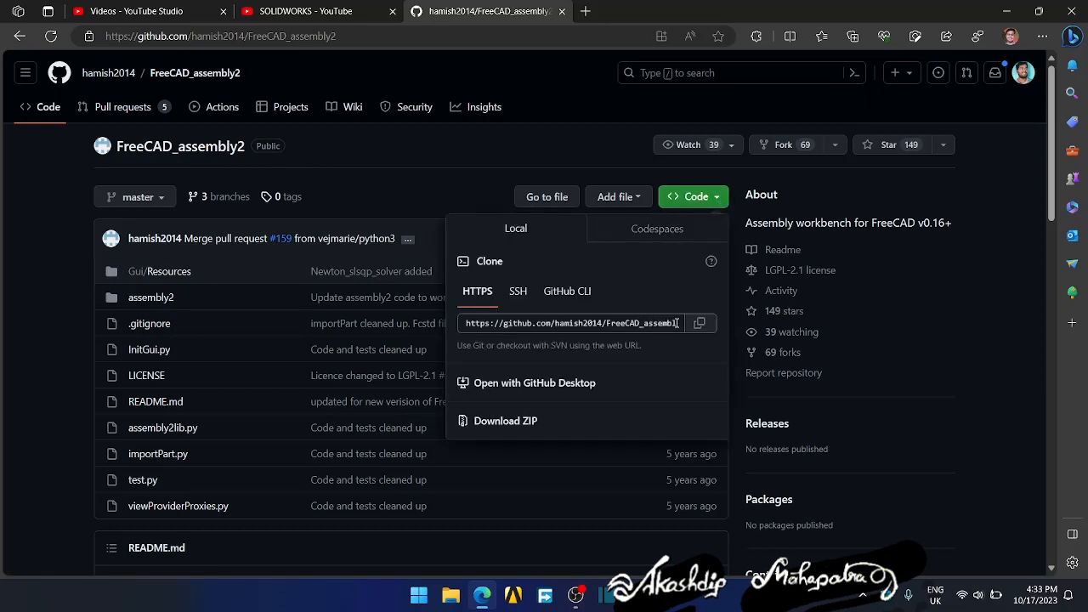
pyautogui.click(677, 323)
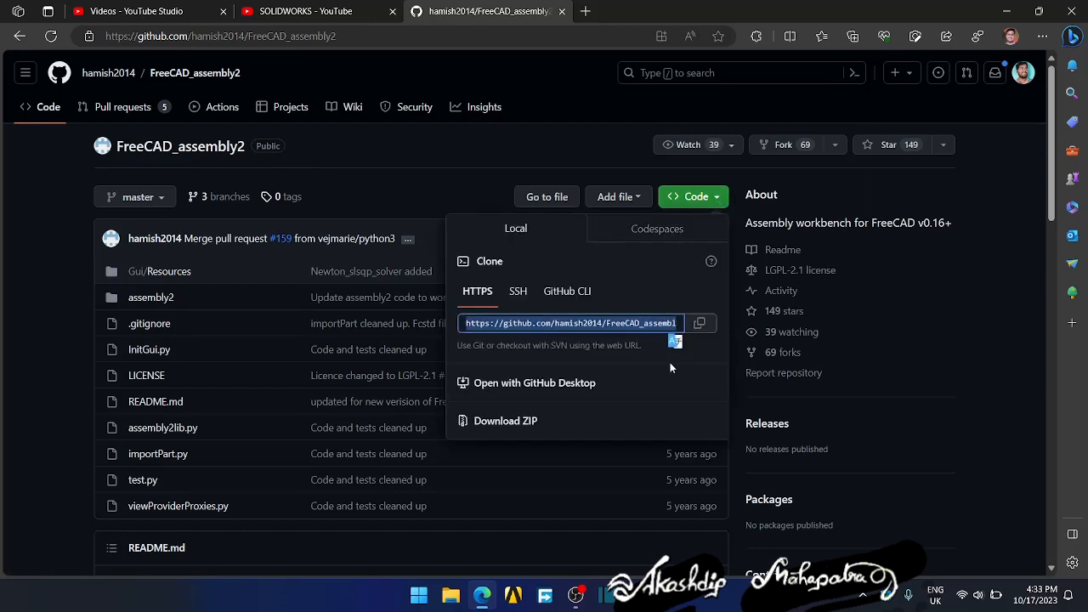
pyautogui.click(691, 359)
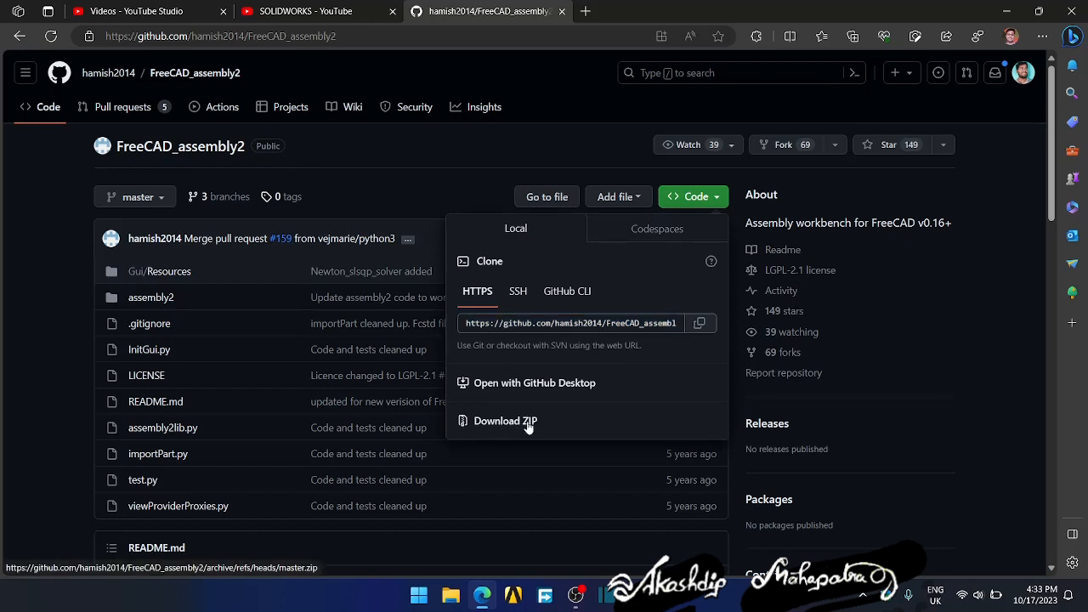
pyautogui.click(1006, 11)
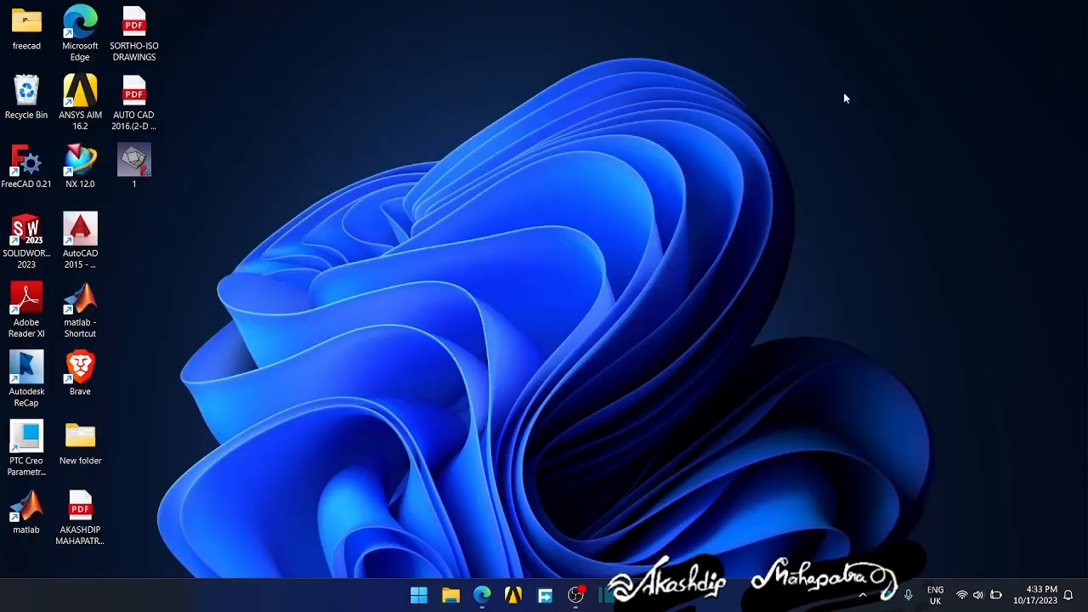
# - Open File Explorer and browse to the Mod folder under Program Files > FreeCAD 0.21 on Local Disk (C:)
pyautogui.click(451, 595)
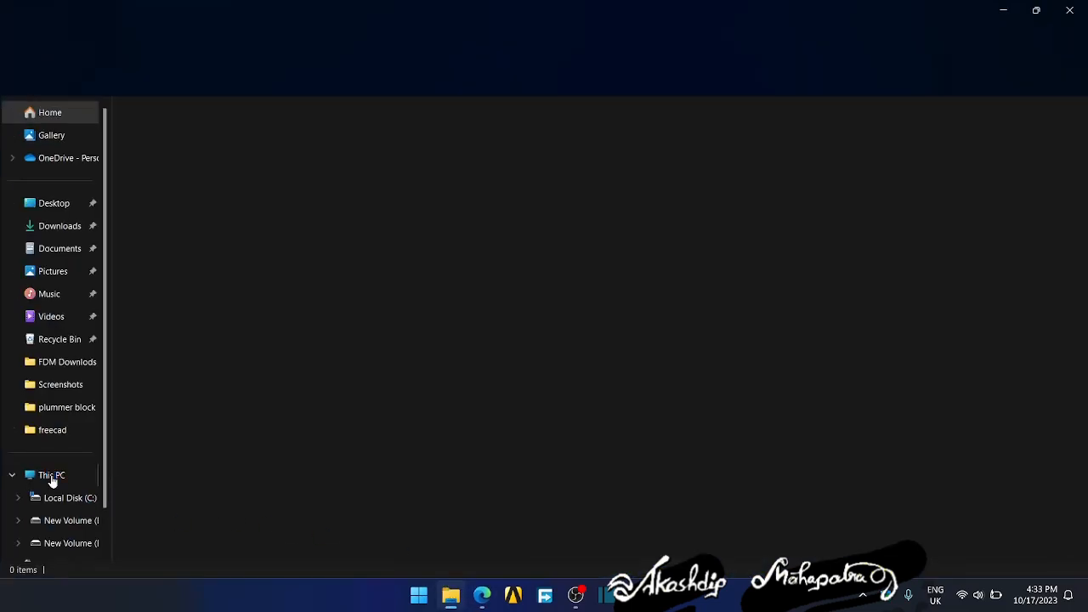
pyautogui.click(54, 499)
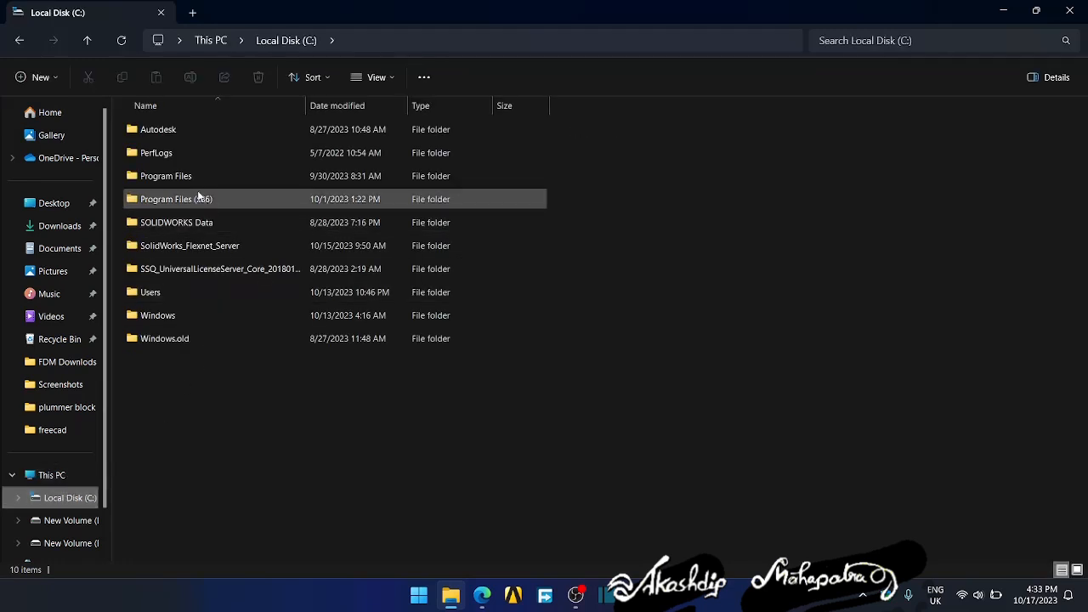
pyautogui.doubleClick(176, 179)
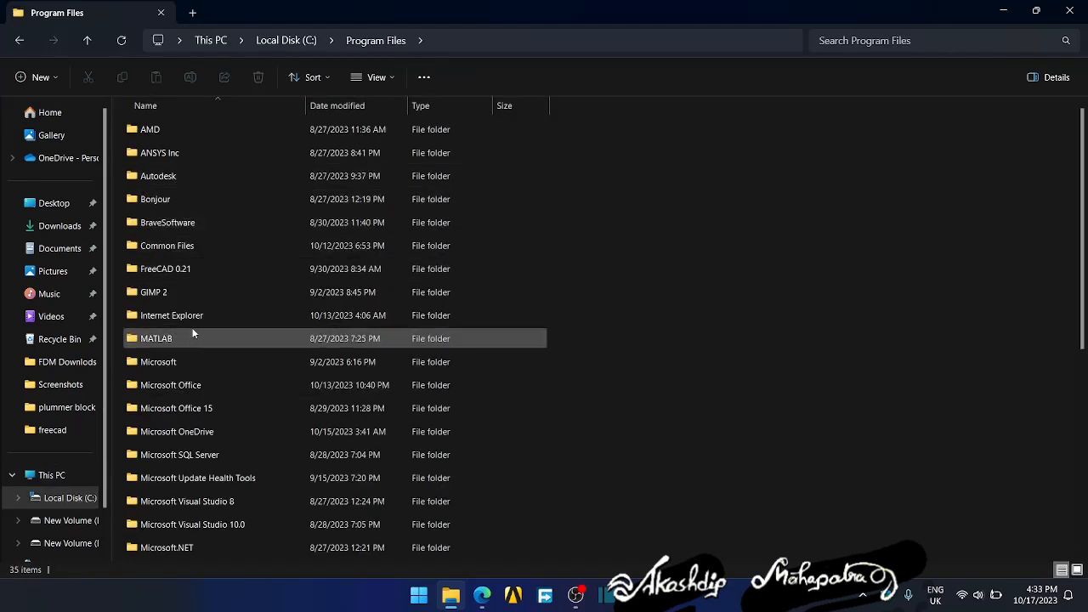
pyautogui.scroll(-3, 194, 386)
pyautogui.scroll(-2, 200, 406)
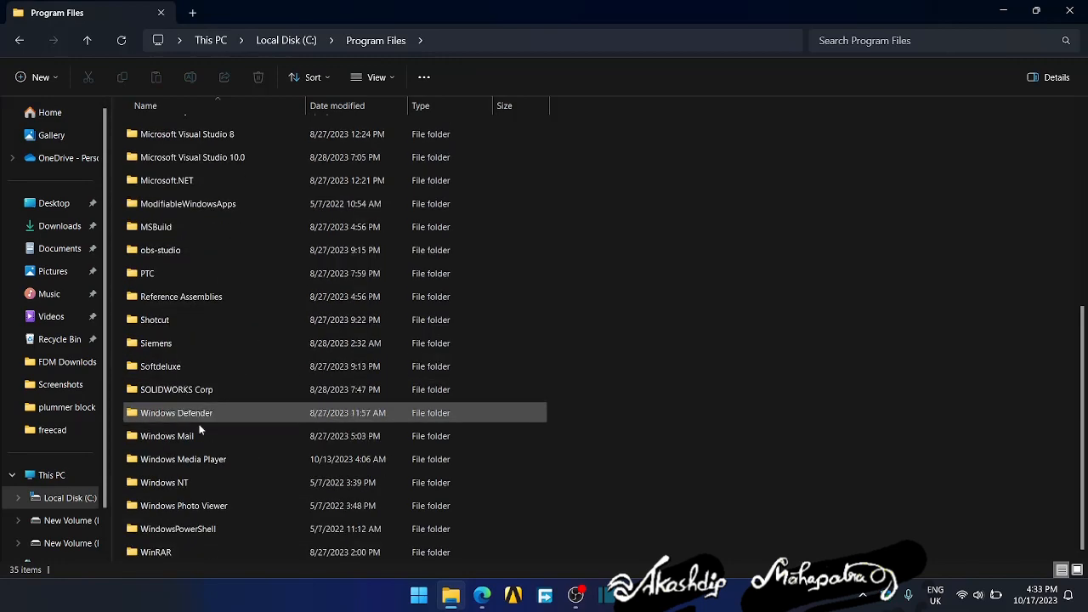
pyautogui.scroll(5, 152, 276)
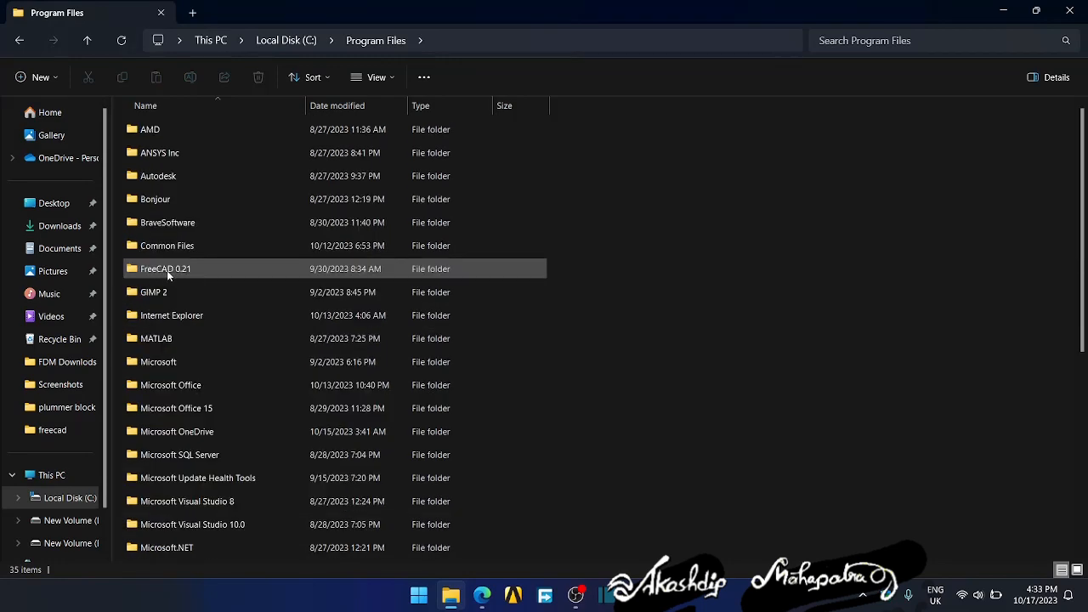
pyautogui.doubleClick(175, 269)
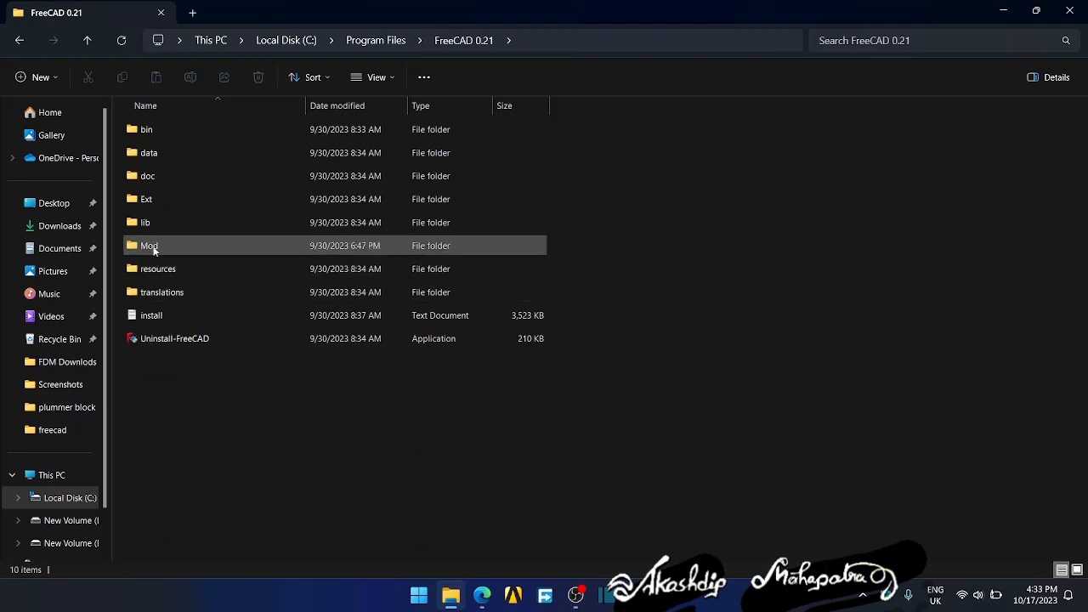
pyautogui.doubleClick(151, 247)
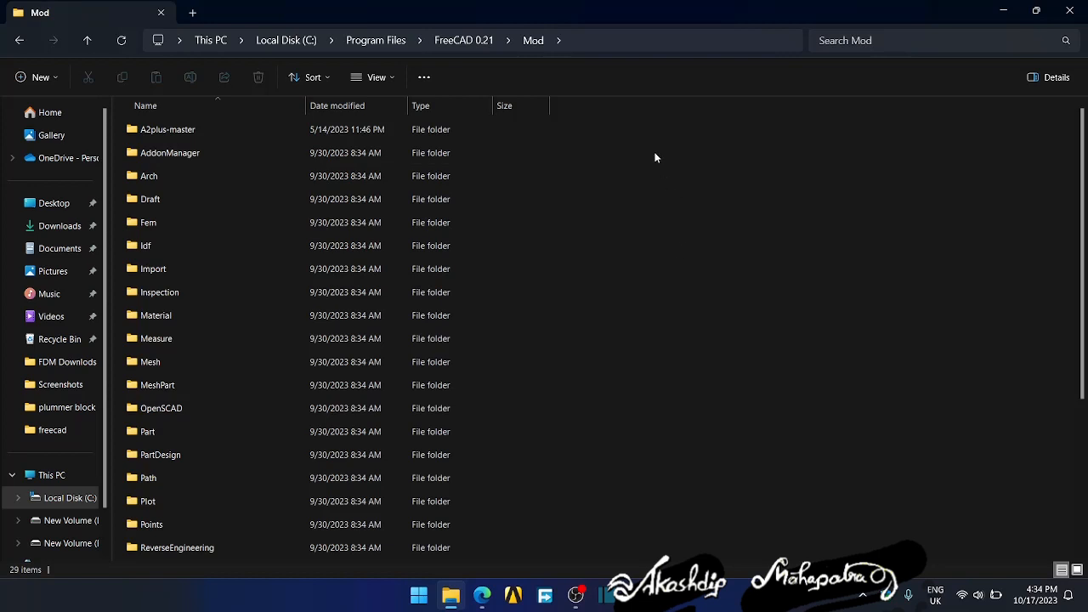
# - Examine the workbench folders inside the Mod folder, such as A2plus-master, Arch and PartDesign, and switch back to FreeCAD
pyautogui.rightClick(618, 184)
pyautogui.click(559, 198)
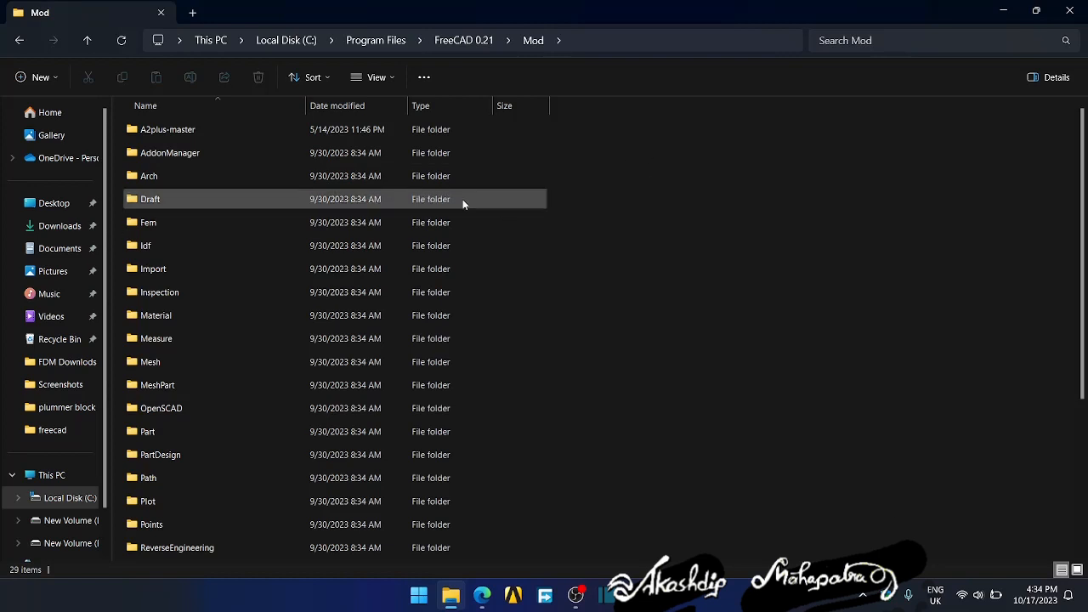
pyautogui.click(156, 176)
pyautogui.click(158, 457)
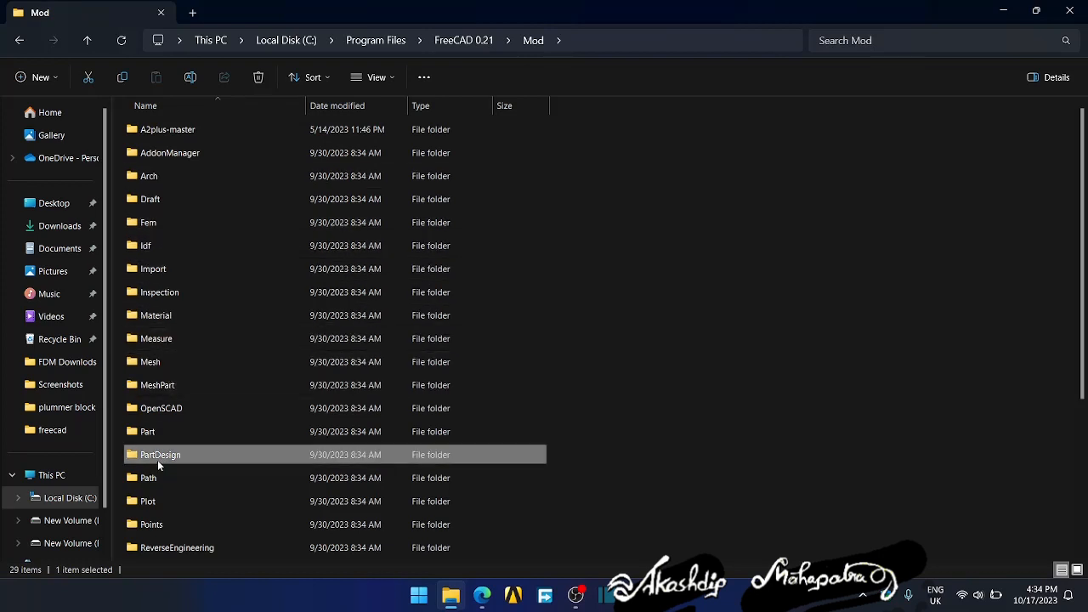
pyautogui.moveTo(618, 138); pyautogui.dragTo(396, 529)
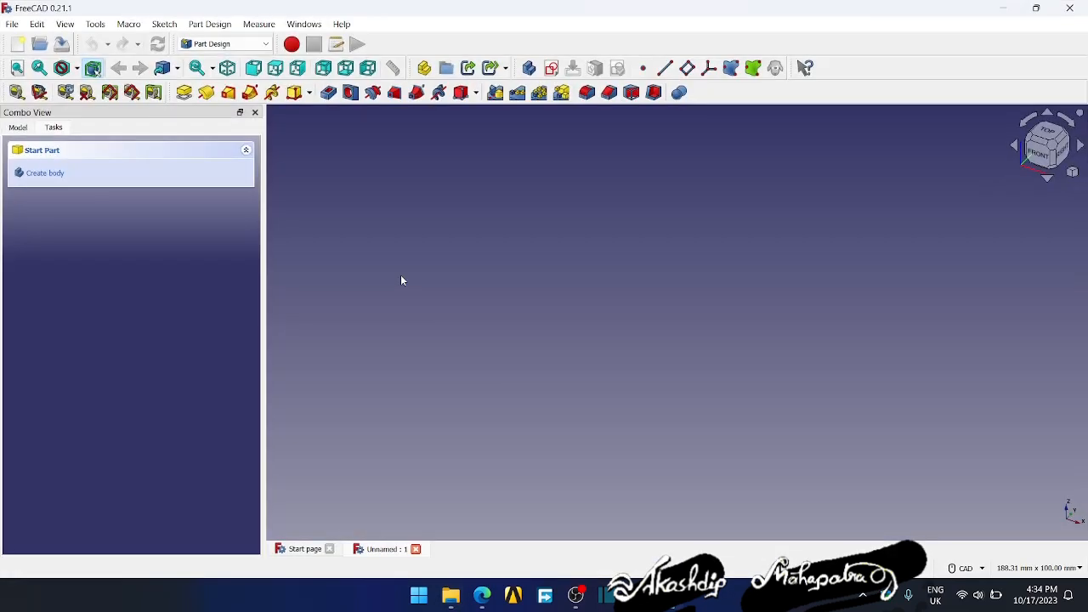
# - Switch to the A2plus workbench to show its assembly tools, and return to the Part Design workbench
pyautogui.click(225, 43)
pyautogui.click(311, 168)
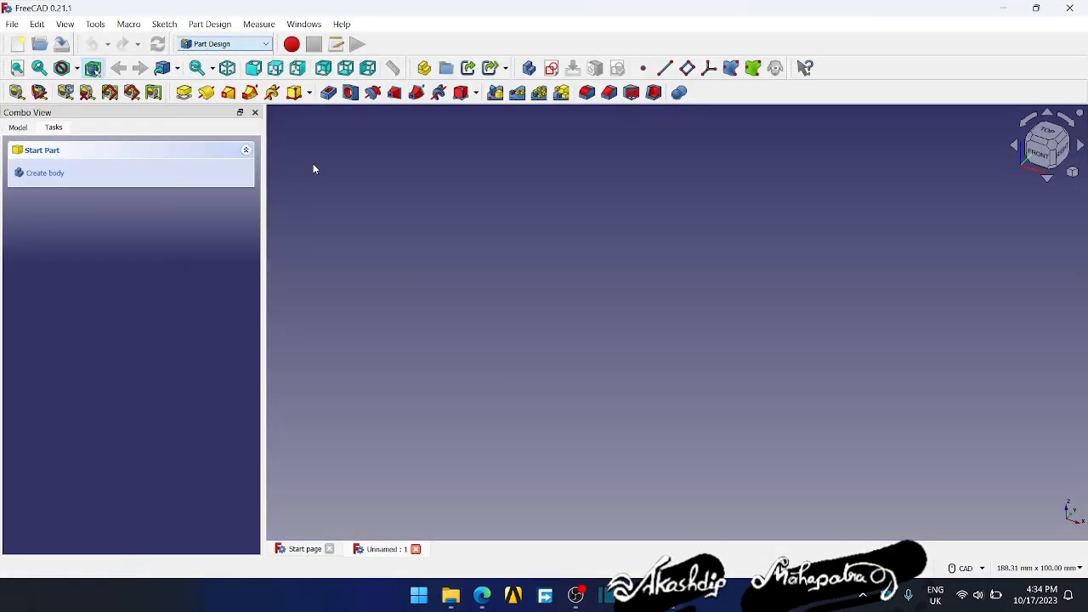
pyautogui.click(225, 44)
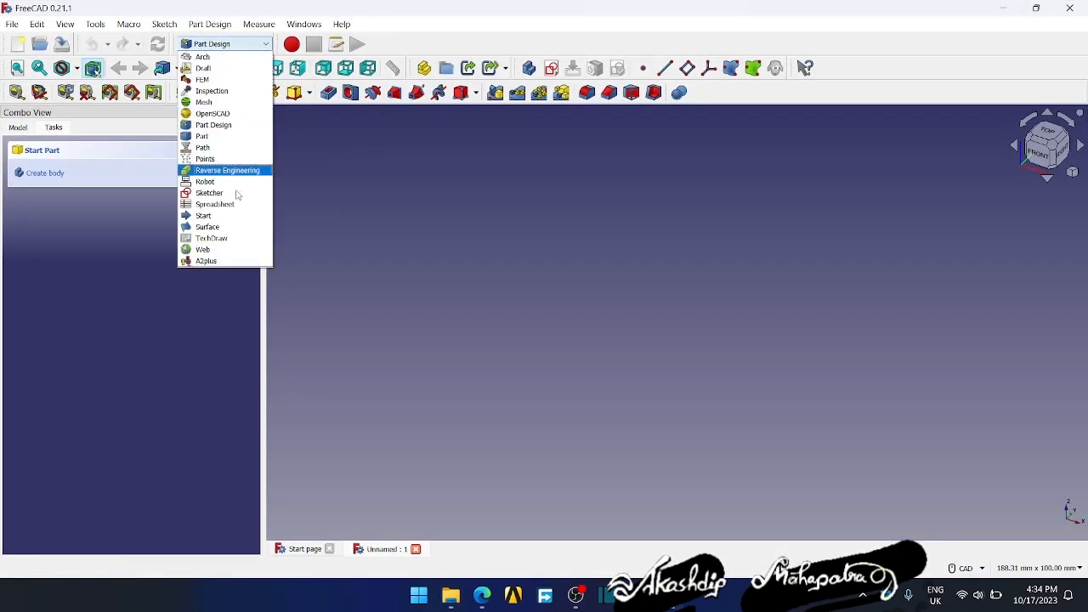
pyautogui.click(207, 261)
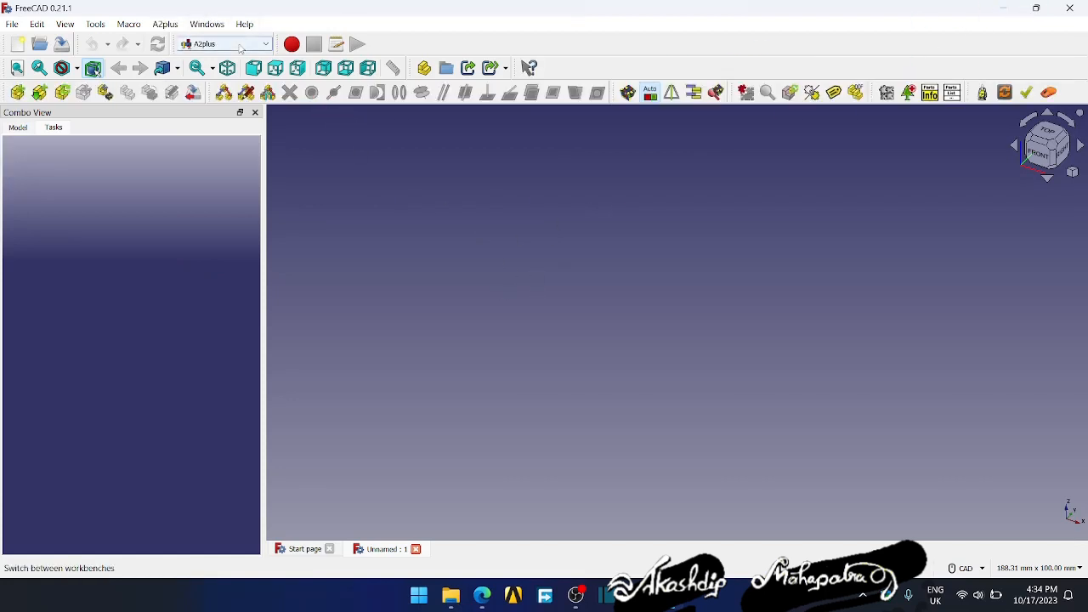
pyautogui.click(226, 44)
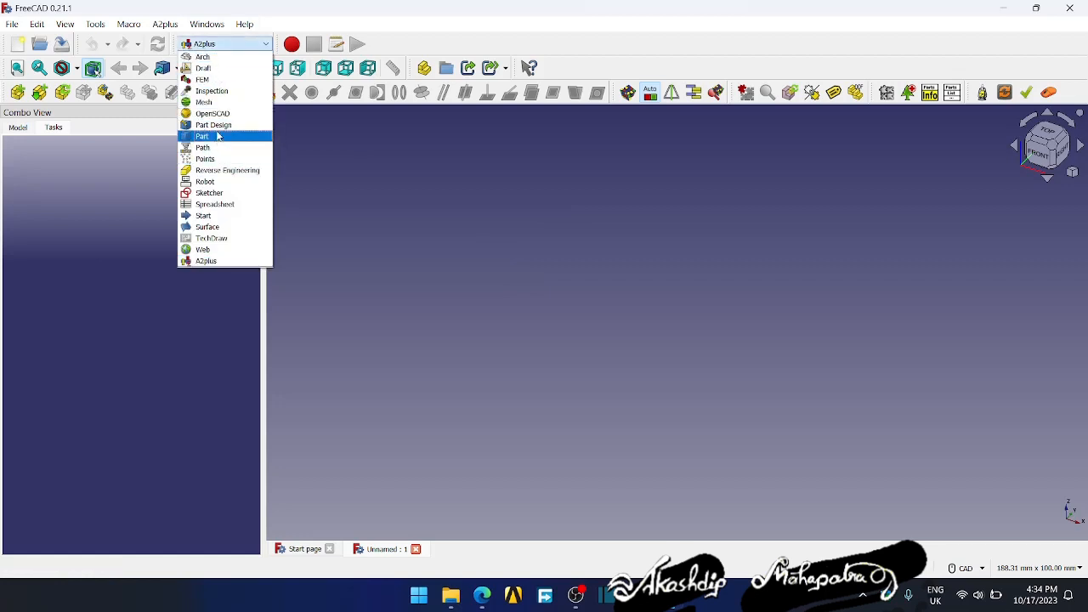
pyautogui.click(215, 127)
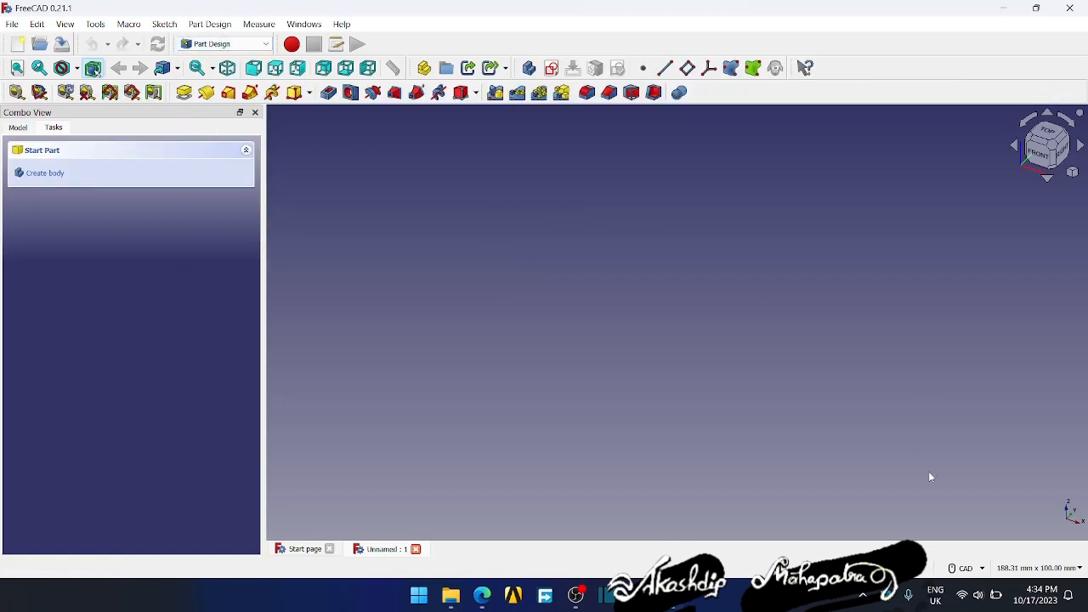
# - Choose the Standard (mm, kg, s, degree) unit system and review the other available unit systems
pyautogui.click(1080, 568)
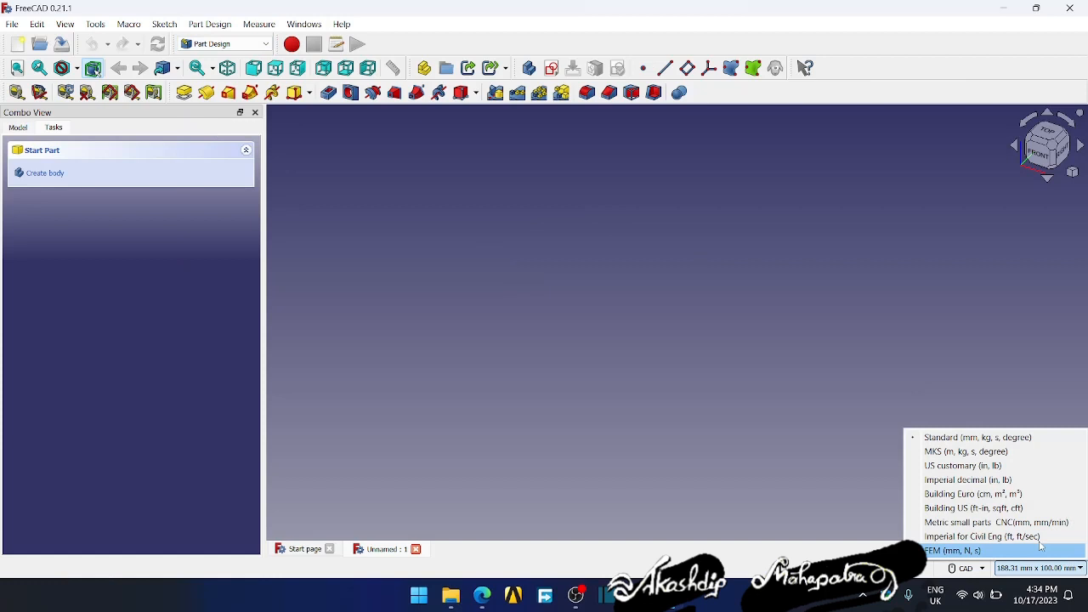
pyautogui.click(962, 438)
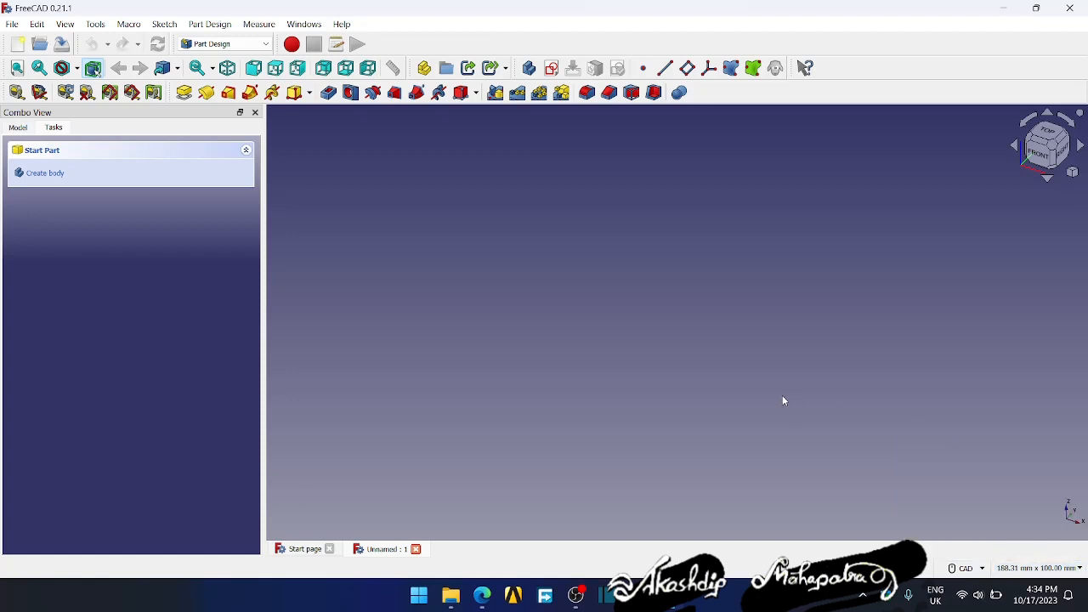
pyautogui.click(1029, 568)
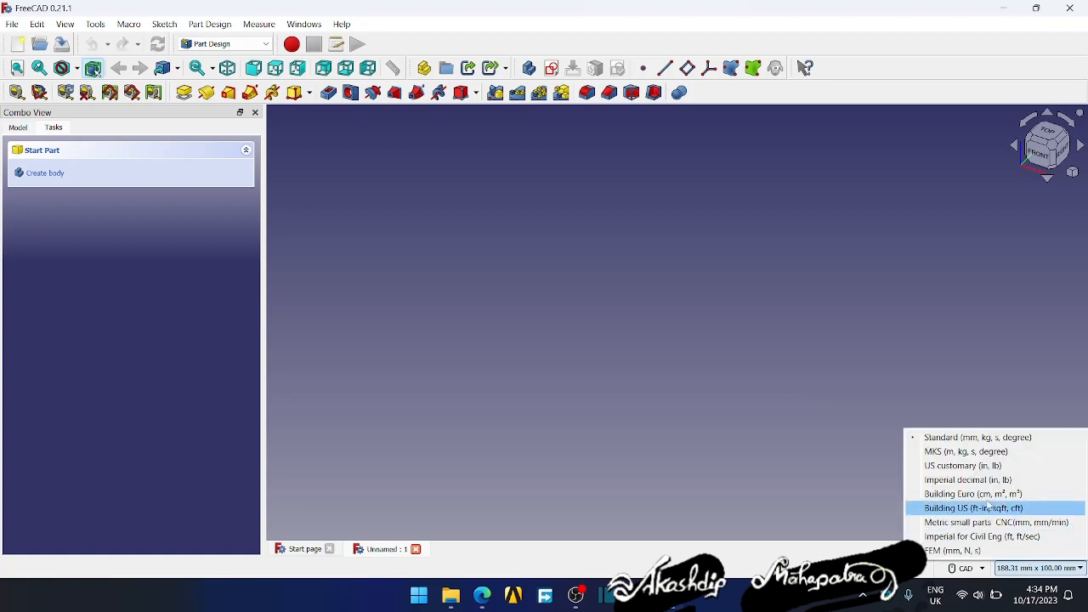
pyautogui.click(873, 379)
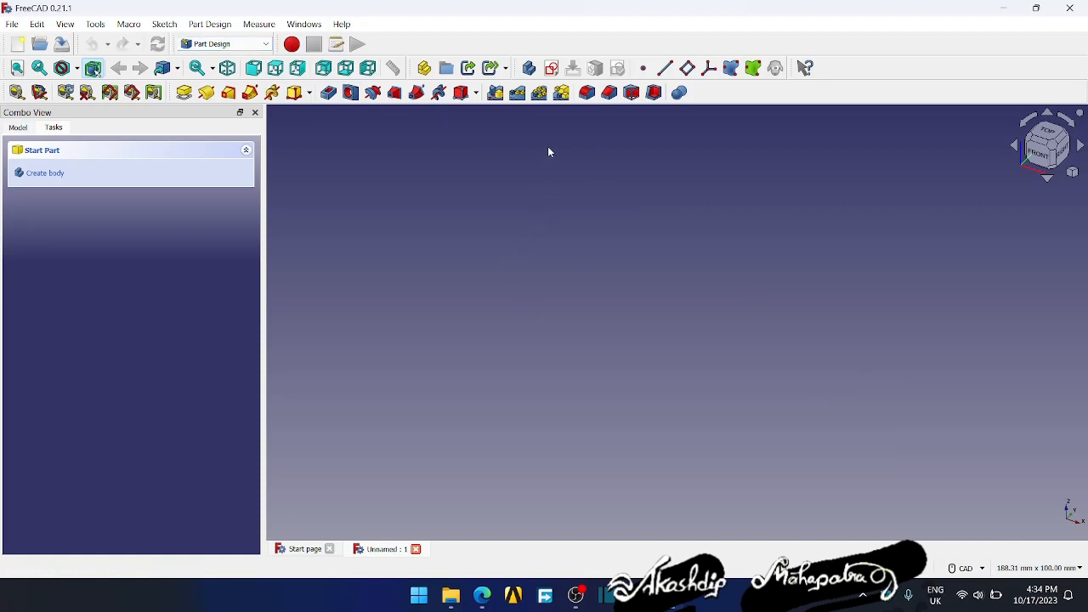
# - Start a new sketch in the empty document and inspect the three base planes from a slightly rotated view
pyautogui.click(552, 69)
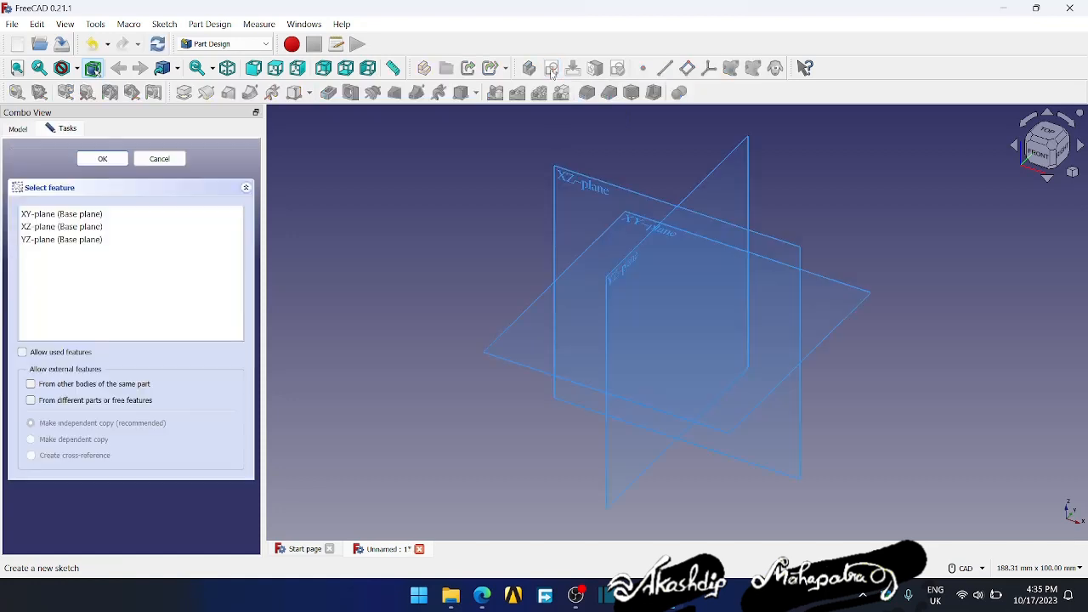
pyautogui.moveTo(790, 180)
pyautogui.mouseDown(button='middle')
pyautogui.moveTo(773, 179)
pyautogui.moveTo(789, 184)
pyautogui.mouseUp(button='middle')
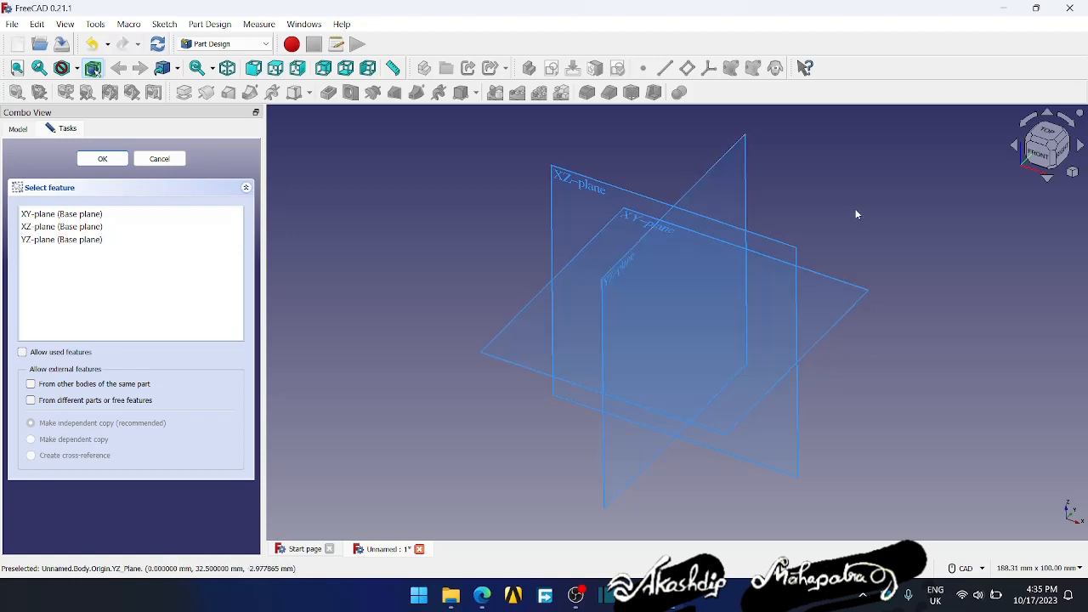
pyautogui.moveTo(855, 214)
pyautogui.mouseDown(button='middle')
pyautogui.moveTo(843, 213)
pyautogui.moveTo(862, 209)
pyautogui.mouseUp(button='middle')
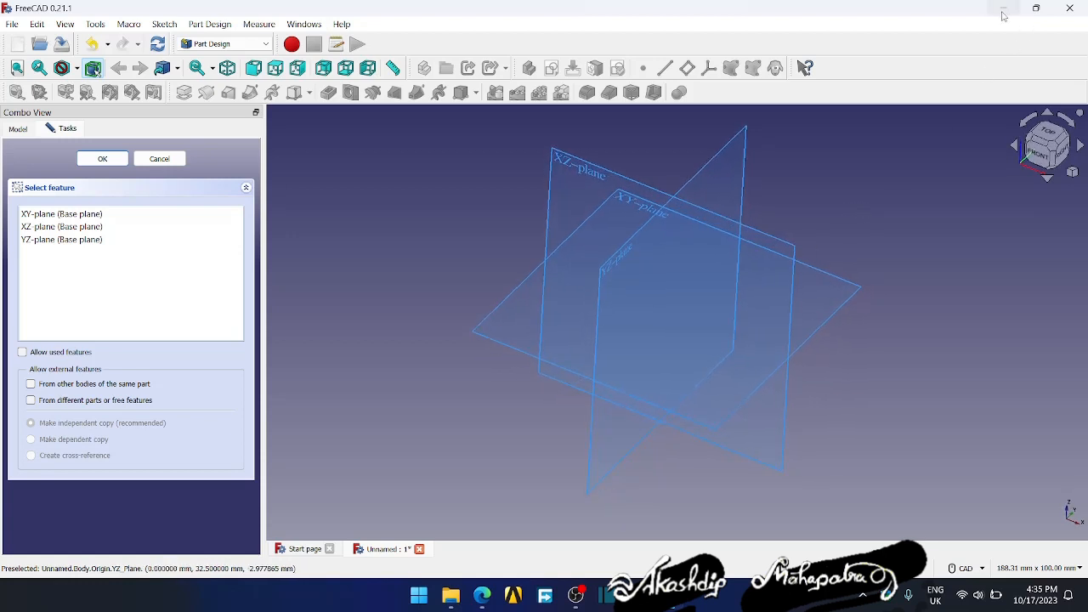
# - Minimize the FreeCAD and File Explorer windows, and bring FreeCAD back to the front
pyautogui.click(1003, 9)
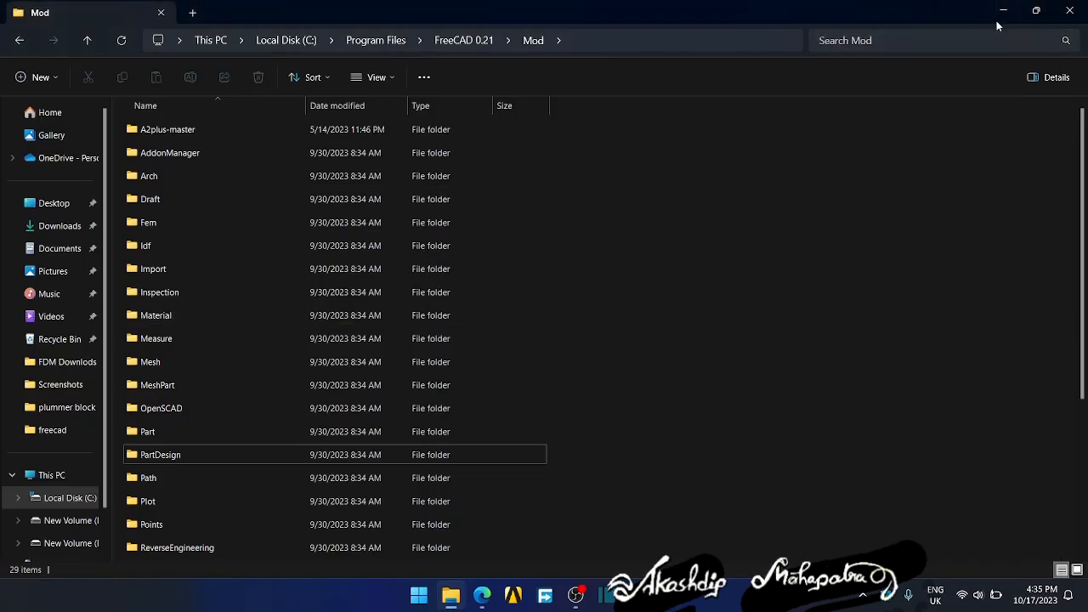
pyautogui.click(1033, 10)
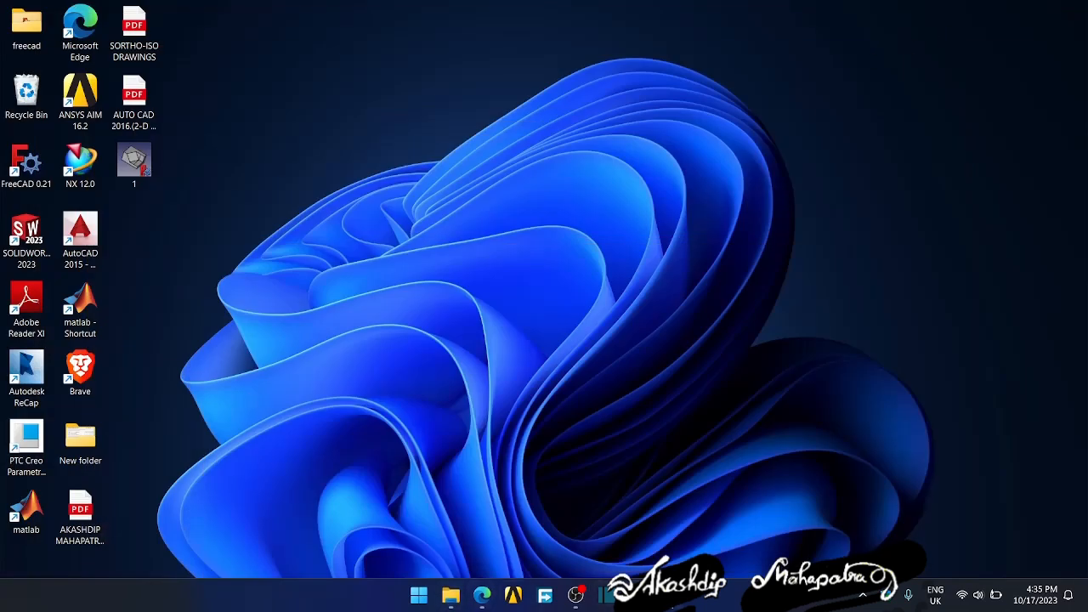
pyautogui.click(671, 595)
# - Pick the XZ-plane as the base plane for the new sketch
pyautogui.moveTo(850, 320)
pyautogui.mouseDown(button='middle')
pyautogui.moveTo(829, 325)
pyautogui.moveTo(849, 340)
pyautogui.moveTo(842, 332)
pyautogui.mouseUp(button='middle')
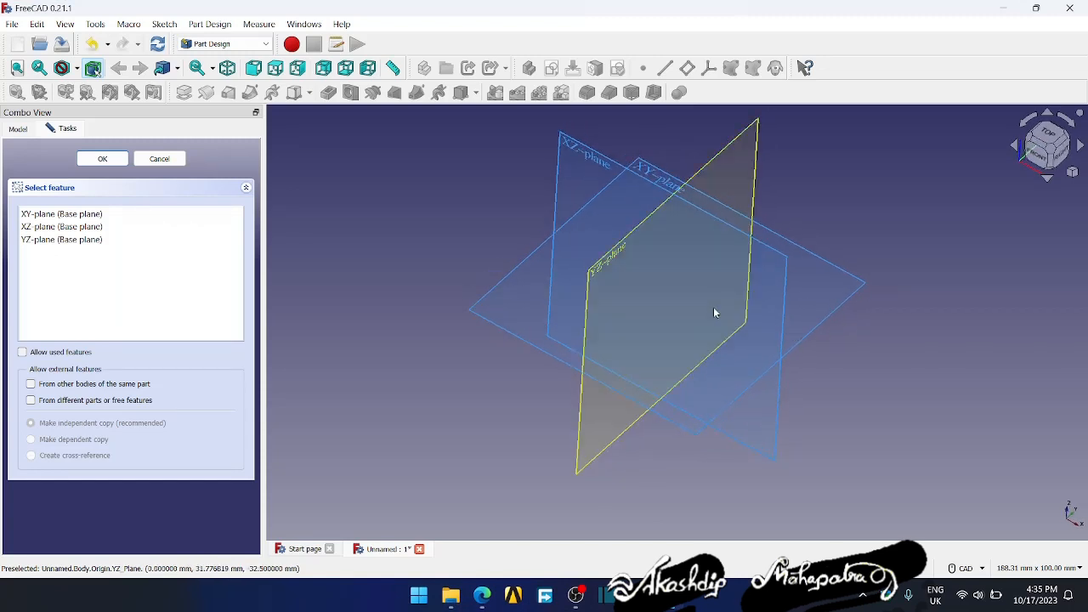
pyautogui.click(486, 299)
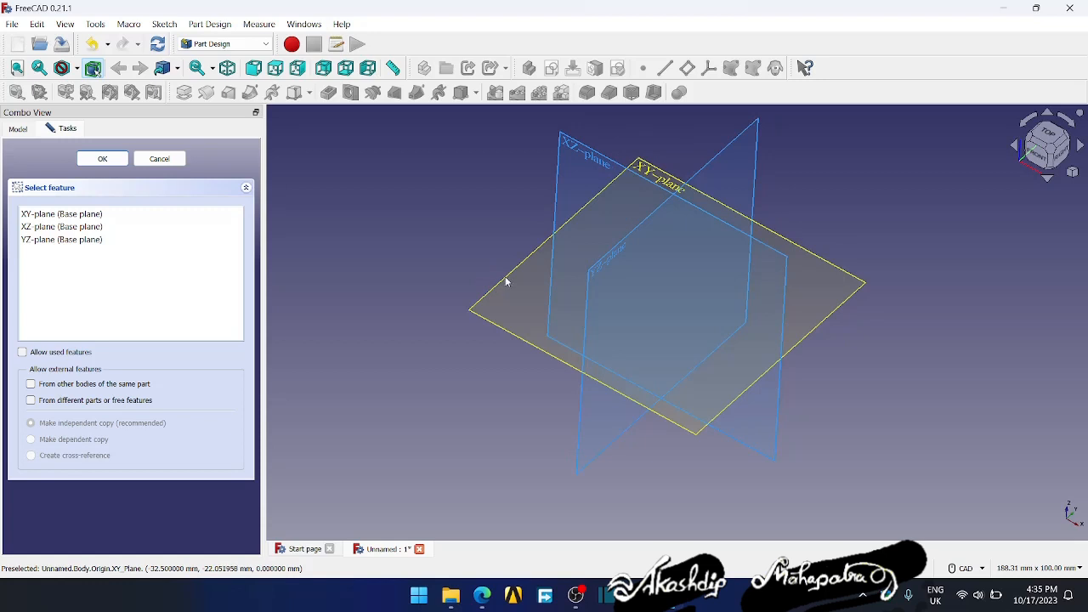
pyautogui.click(579, 153)
pyautogui.scroll(-1, 668, 253)
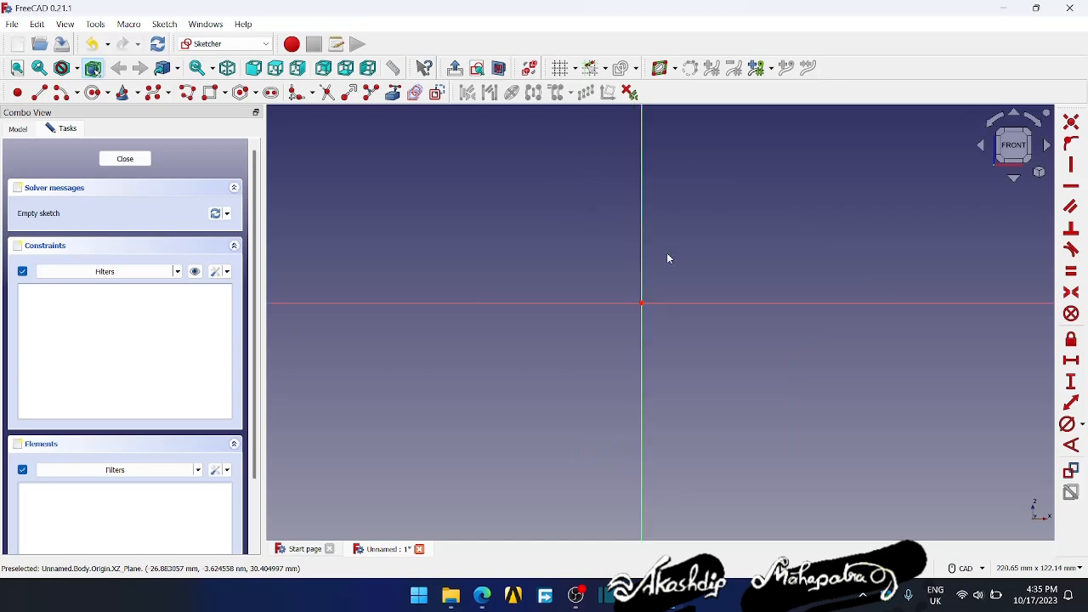
# - Sketch a horizontal line crossing the vertical axis above the origin, and a free circle to the left of the line
pyautogui.click(44, 96)
pyautogui.click(570, 227)
pyautogui.click(726, 228)
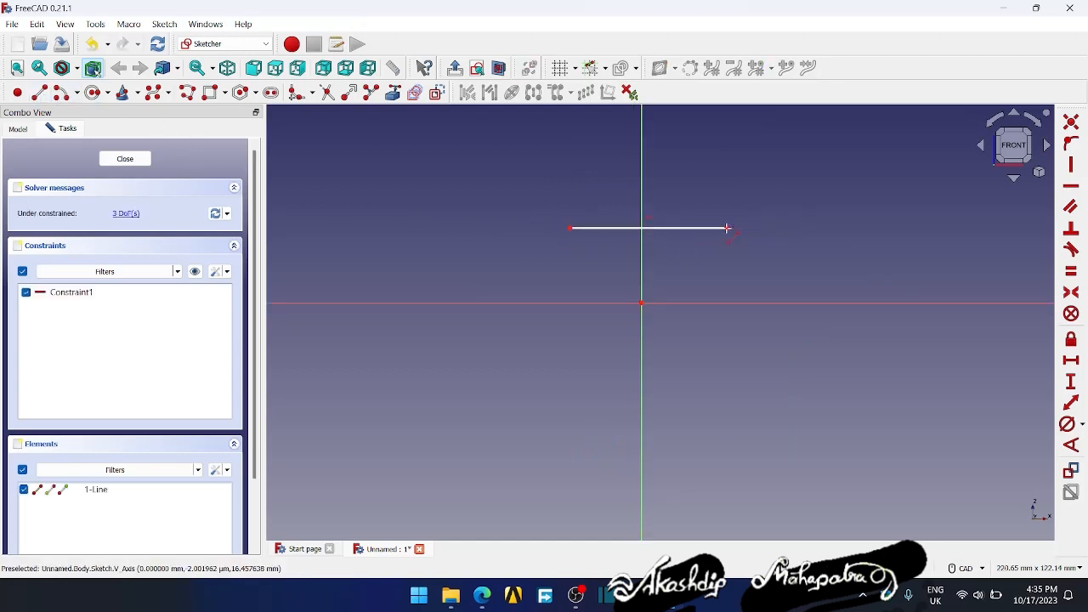
pyautogui.click(91, 92)
pyautogui.click(418, 257)
pyautogui.click(459, 276)
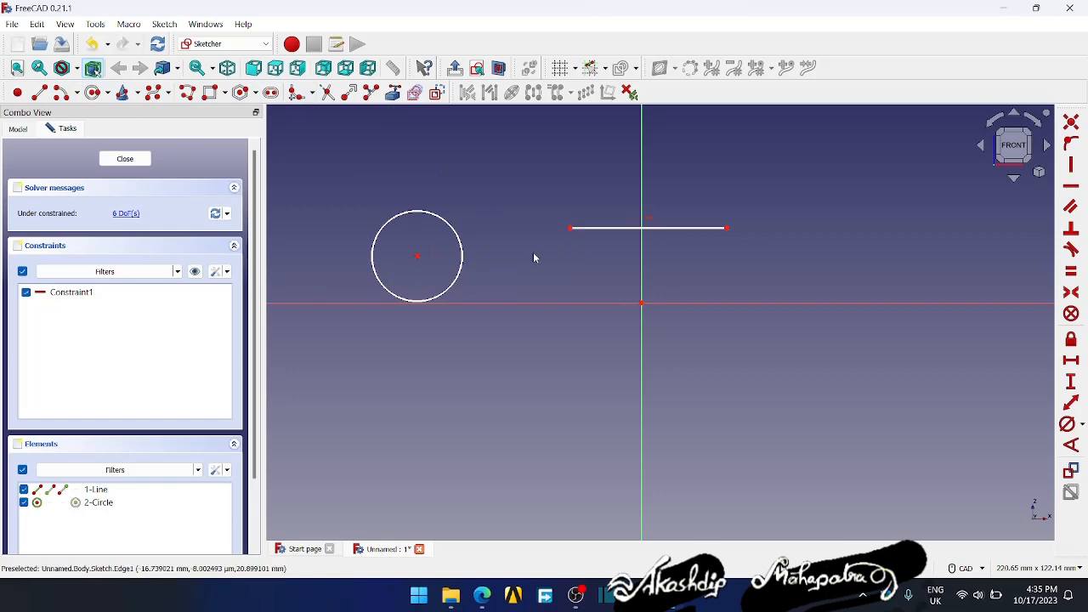
# - Move the circle by its centre up towards the line, and point out the vertical and horizontal axes by selecting them
pyautogui.moveTo(417, 257); pyautogui.dragTo(466, 221)
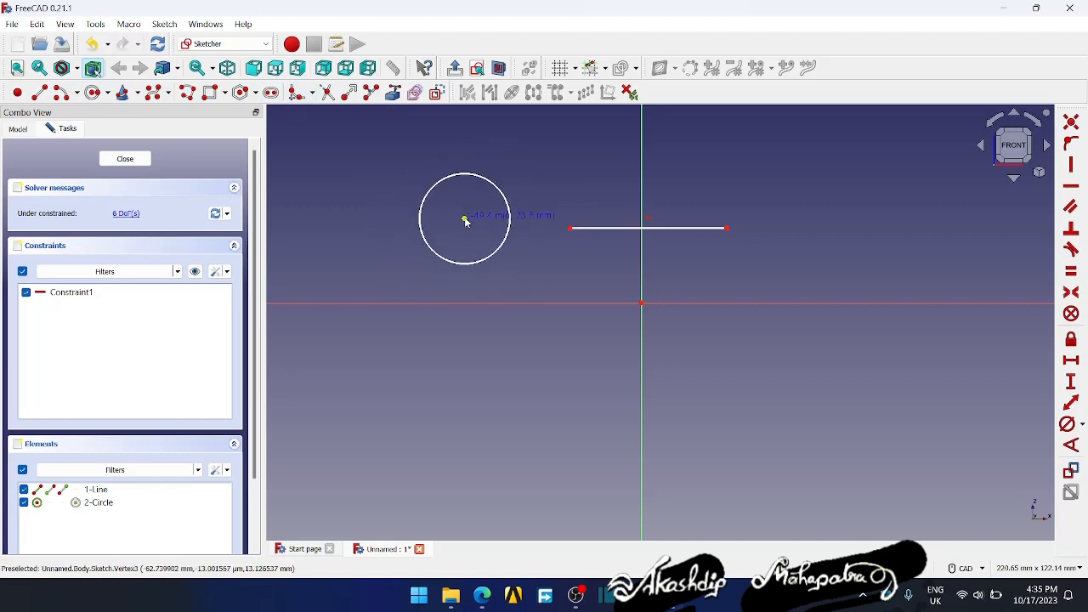
pyautogui.click(643, 186)
pyautogui.click(669, 304)
pyautogui.click(689, 273)
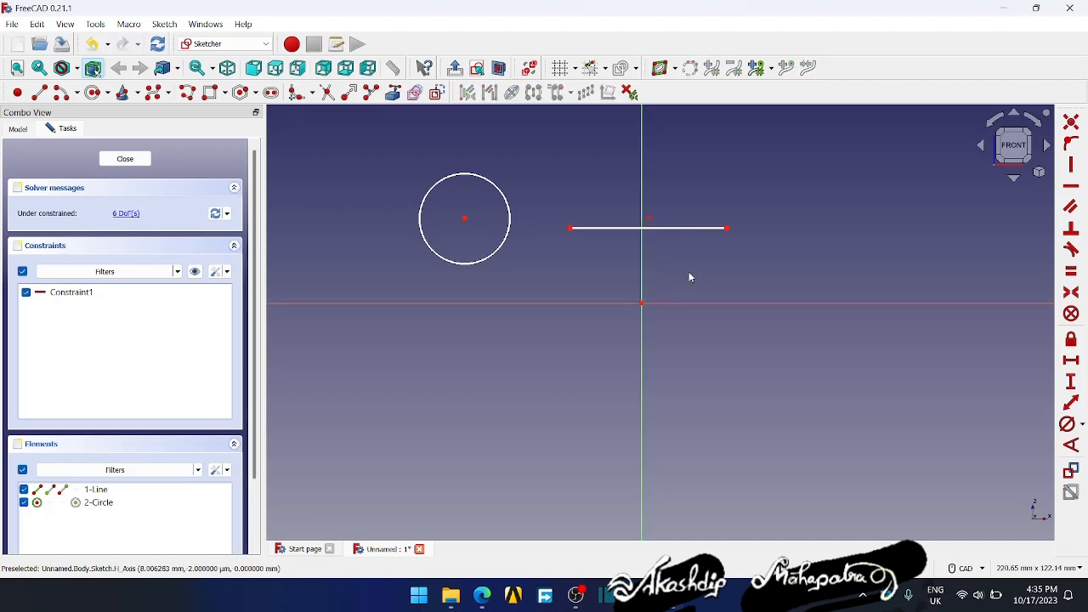
# - Move the circle below the horizontal axis and constrain its centre point onto that axis
pyautogui.moveTo(465, 223); pyautogui.dragTo(566, 408)
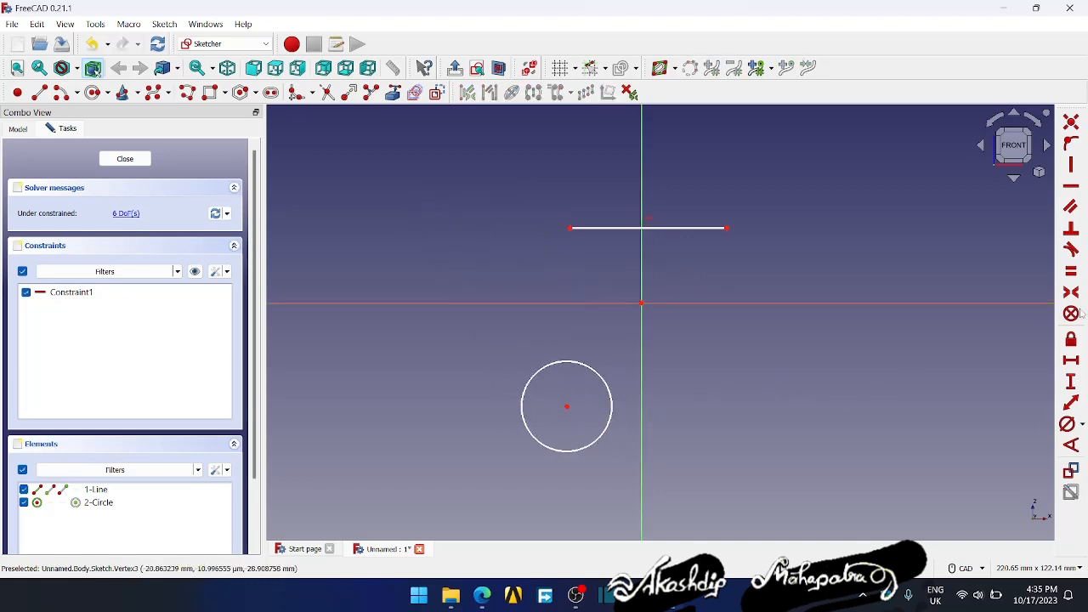
pyautogui.click(566, 407)
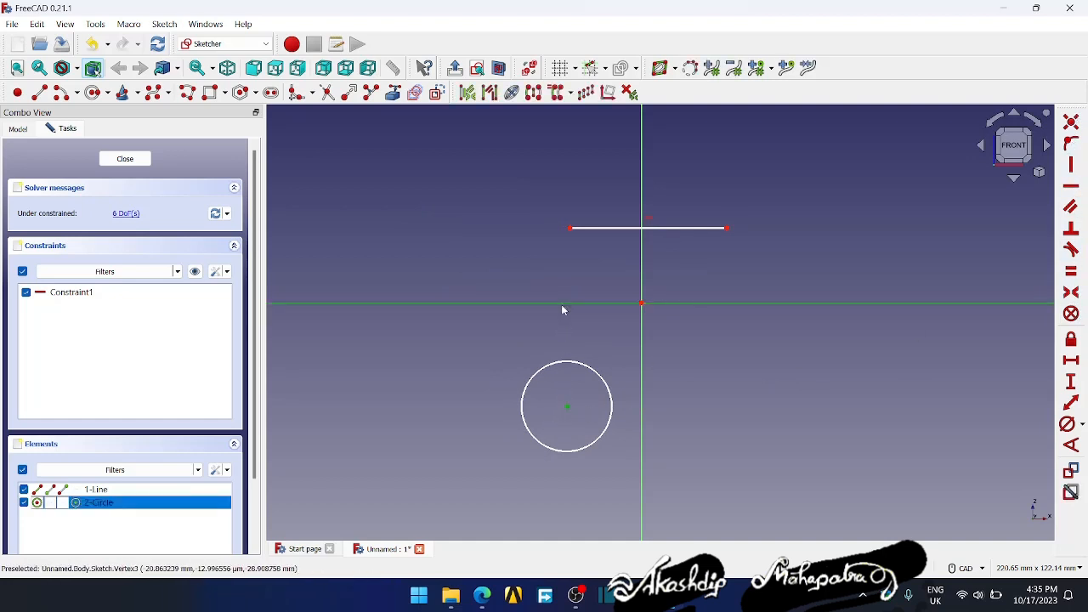
pyautogui.click(1073, 142)
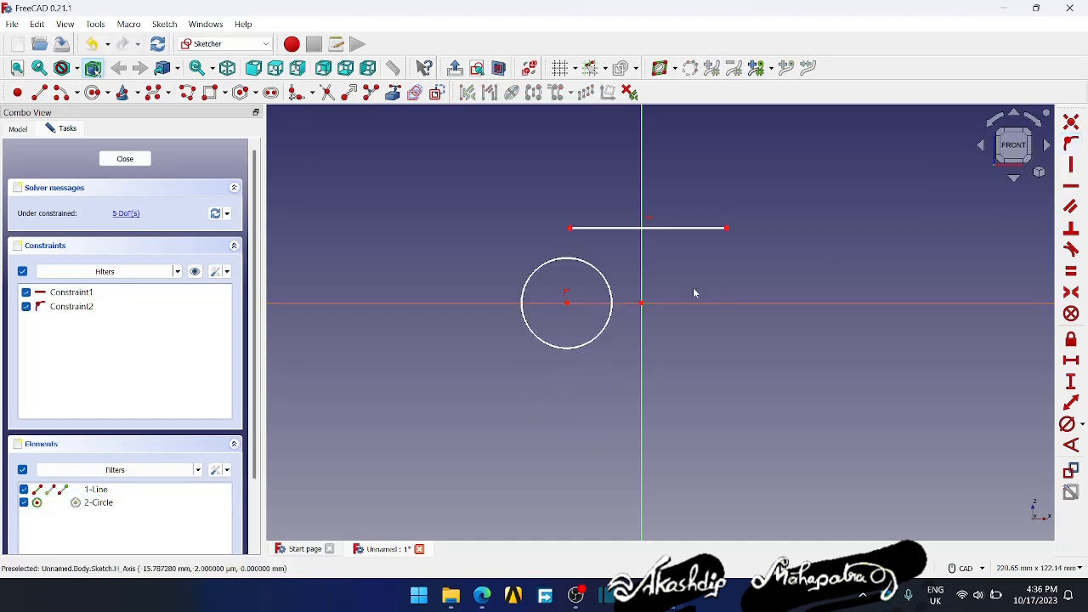
# - Delete the circle's point-on-object constraint and move the circle back below the horizontal axis by its centre
pyautogui.click(566, 294)
pyautogui.press('Delete')
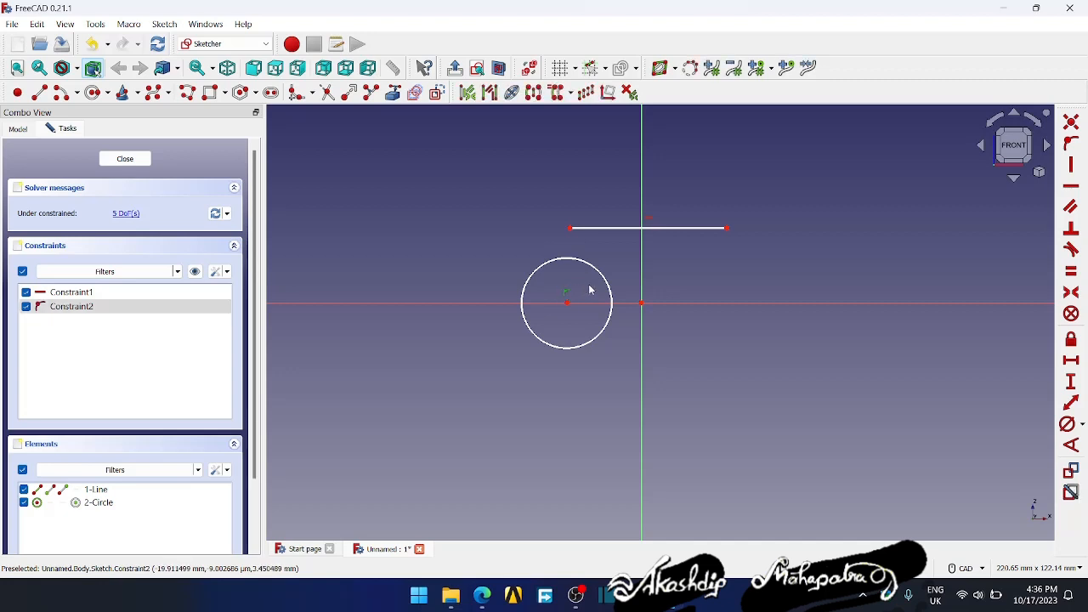
pyautogui.moveTo(566, 304); pyautogui.dragTo(554, 378)
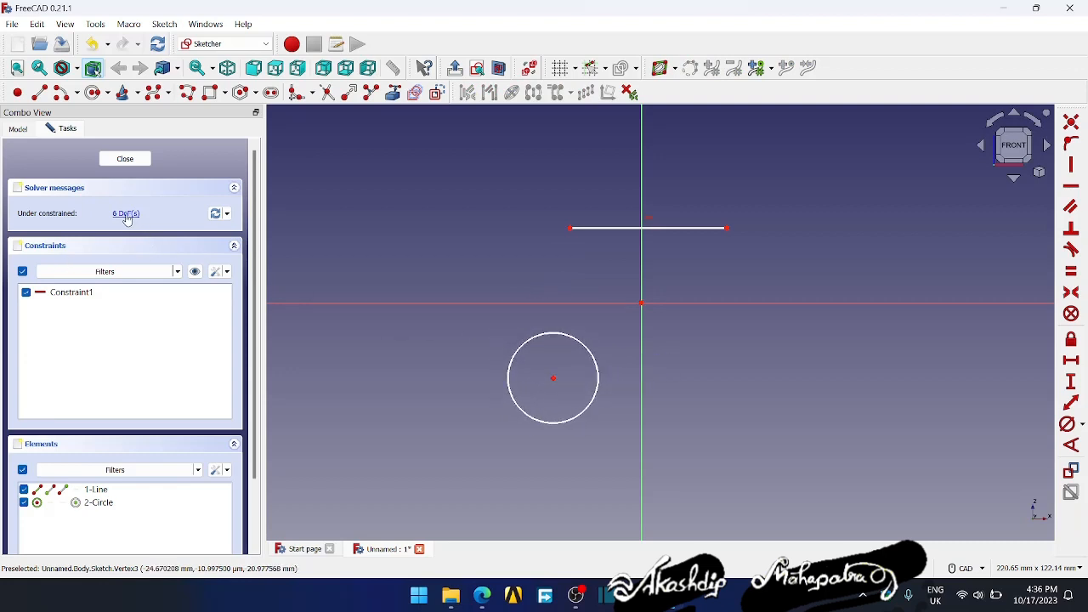
# - Move the circle around below the horizontal axis by its centre point to test its freedom of movement
pyautogui.moveTo(554, 382); pyautogui.dragTo(491, 383)
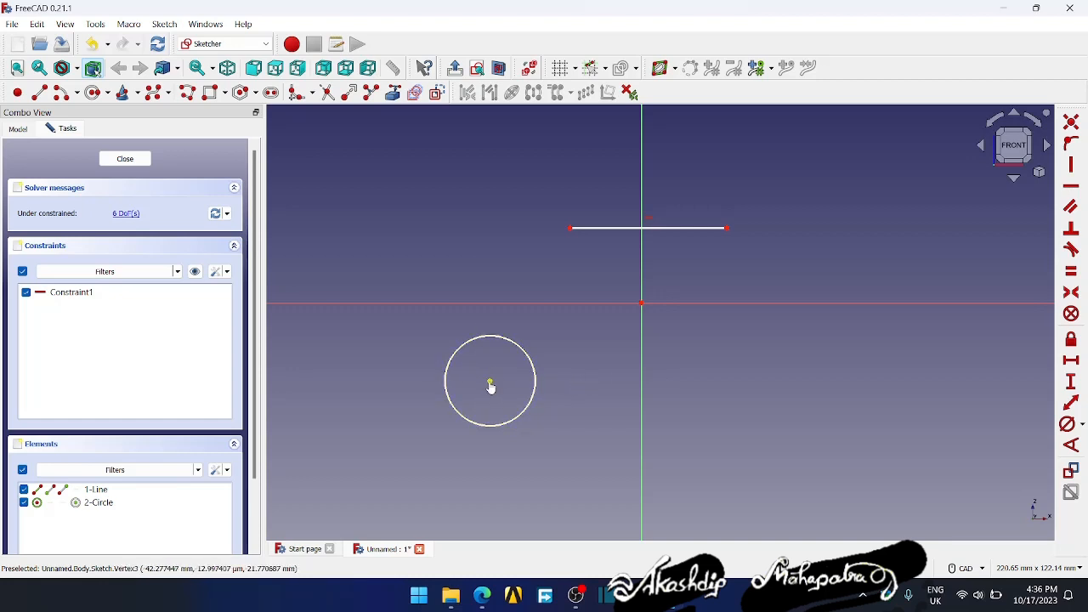
pyautogui.moveTo(491, 387); pyautogui.dragTo(503, 392)
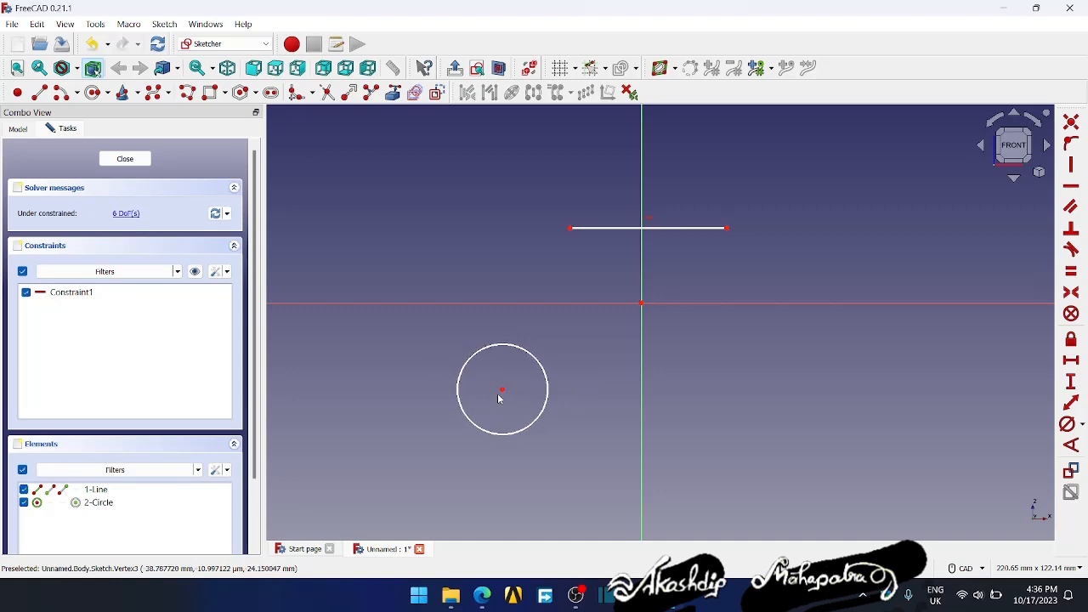
pyautogui.moveTo(502, 393); pyautogui.dragTo(523, 400)
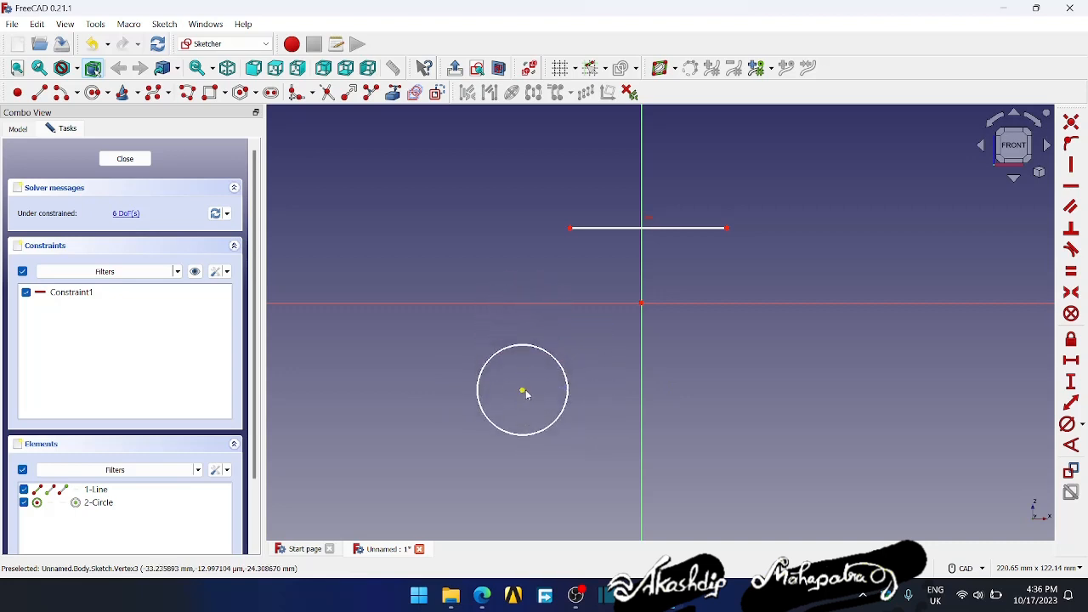
pyautogui.click(522, 393)
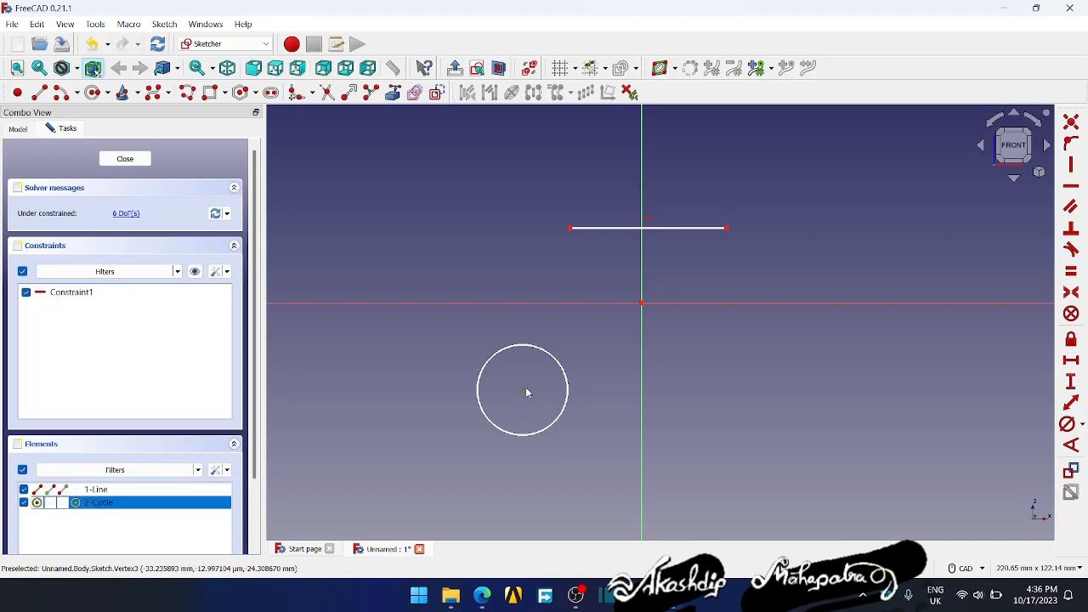
pyautogui.click(516, 408)
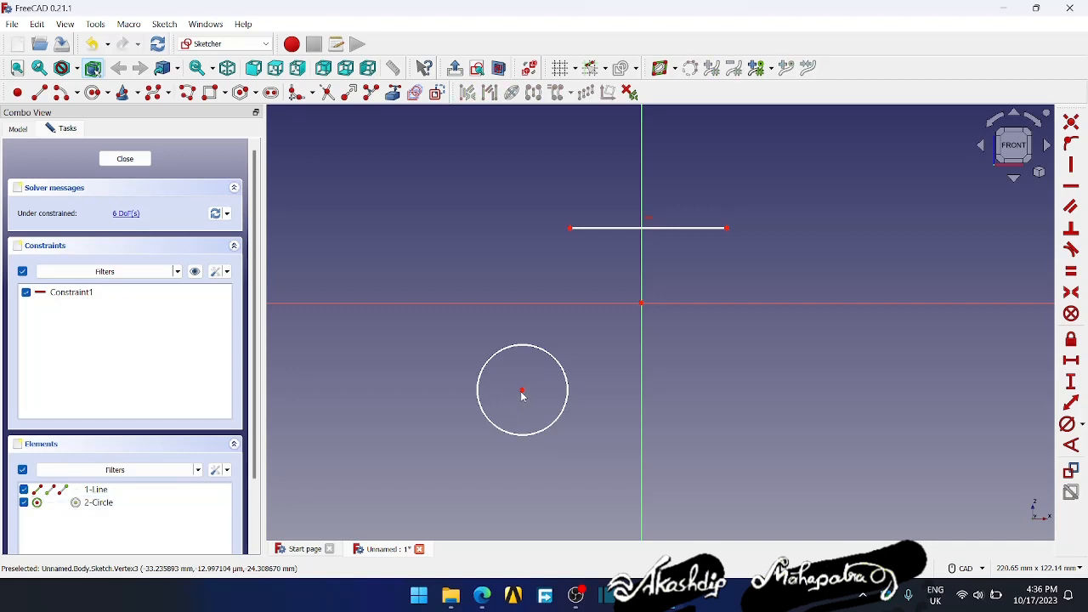
pyautogui.moveTo(523, 394); pyautogui.dragTo(513, 396)
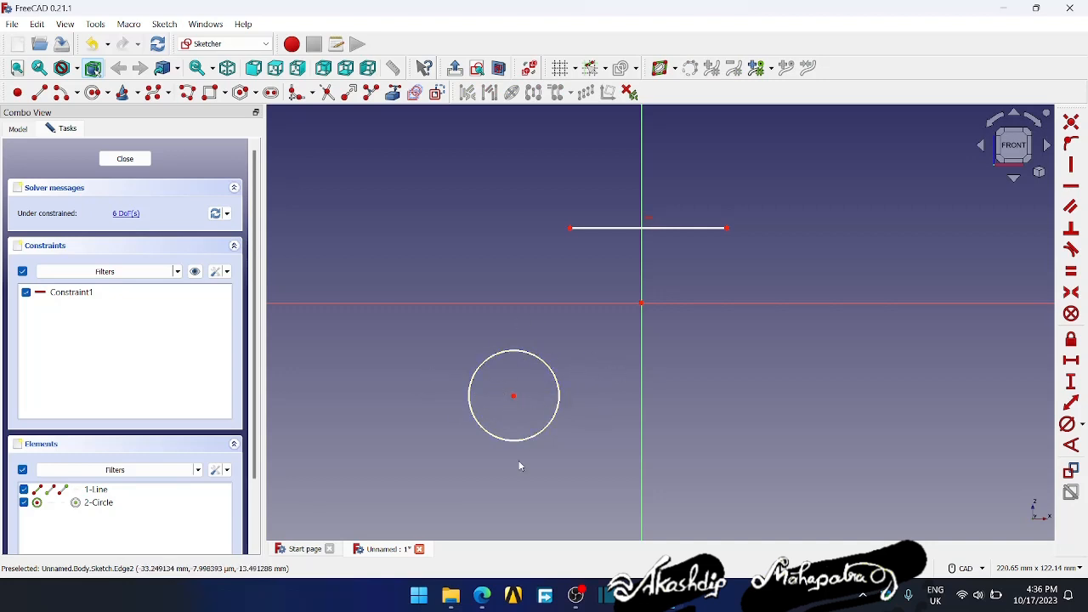
# - Highlight the sketch's under-constrained geometry, clear the selection and move the circle by its centre slightly towards the vertical axis
pyautogui.click(128, 215)
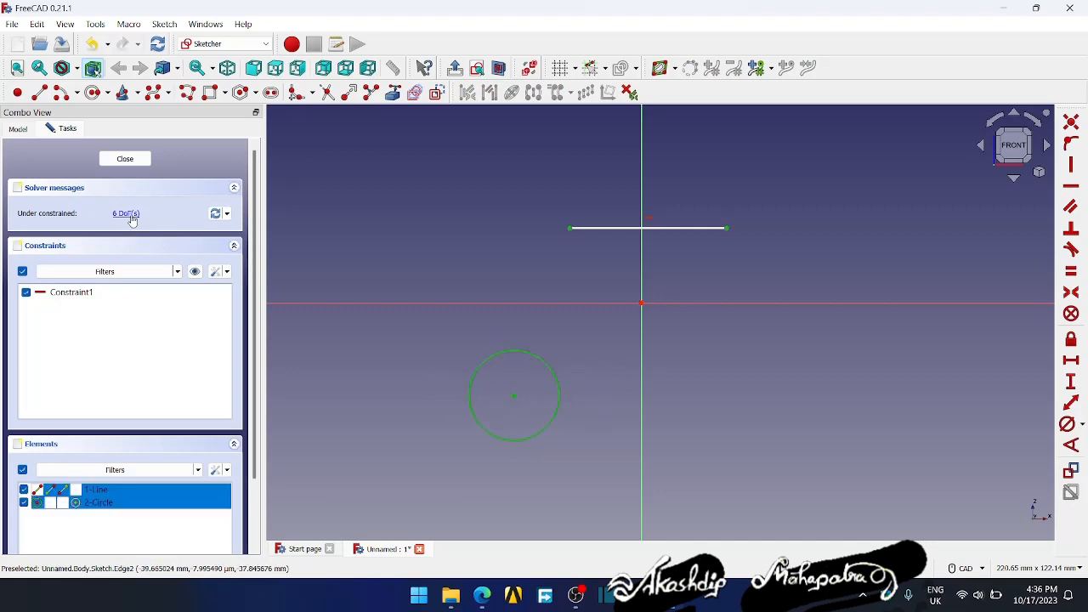
pyautogui.click(495, 400)
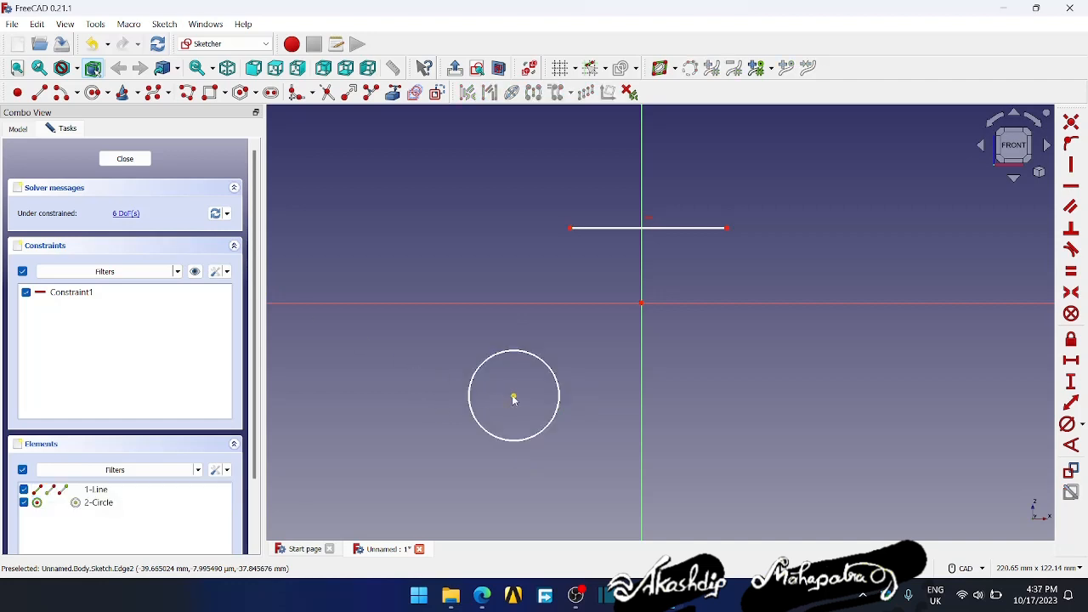
pyautogui.moveTo(514, 398); pyautogui.dragTo(540, 398)
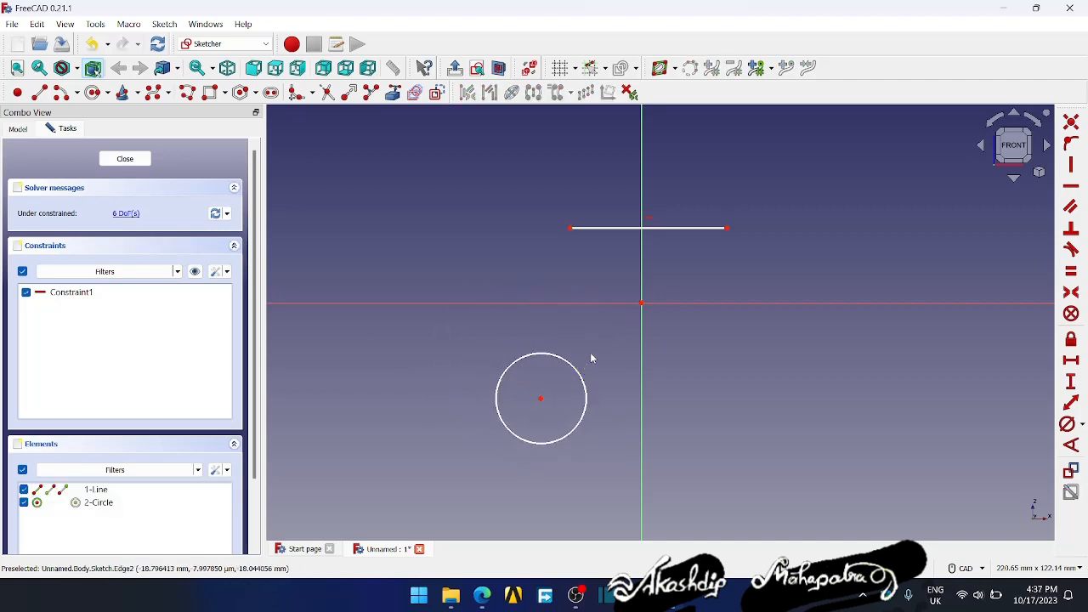
# - Try a coincident constraint between the circle's centre and the sketch origin, and undo it
pyautogui.click(541, 401)
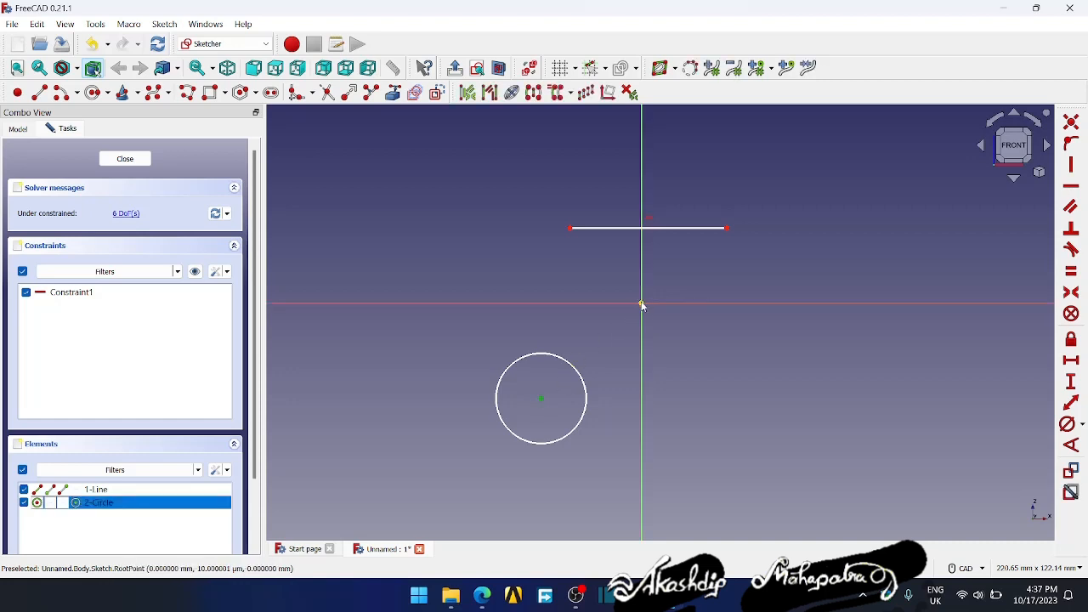
pyautogui.click(1070, 121)
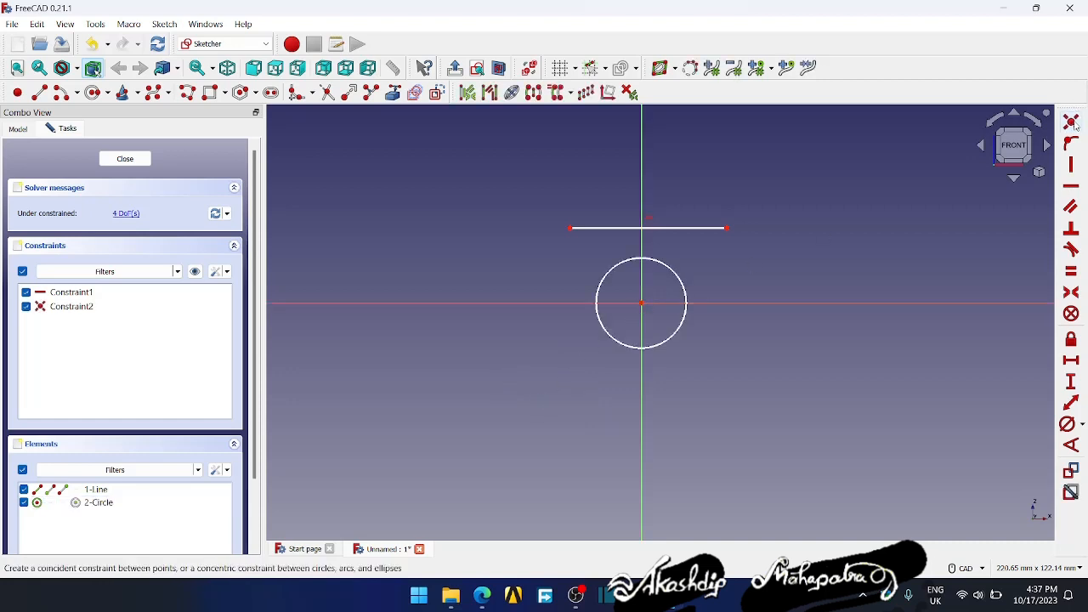
pyautogui.hotkey('ctrl', 'z')
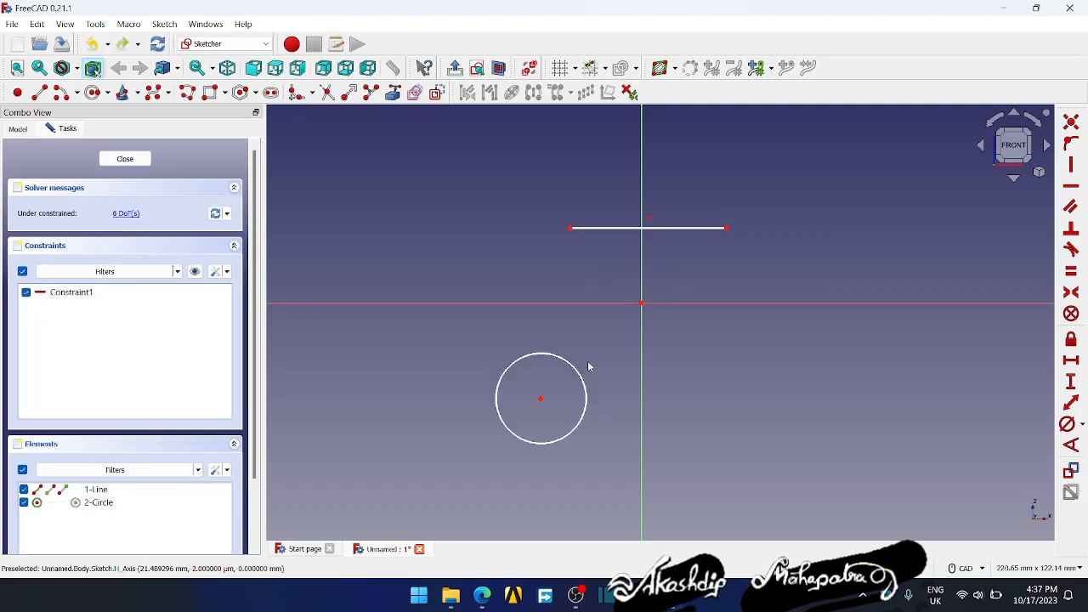
# - Try constraining the circle's centre onto the horizontal axis with a point-on-object constraint, and undo it
pyautogui.click(541, 401)
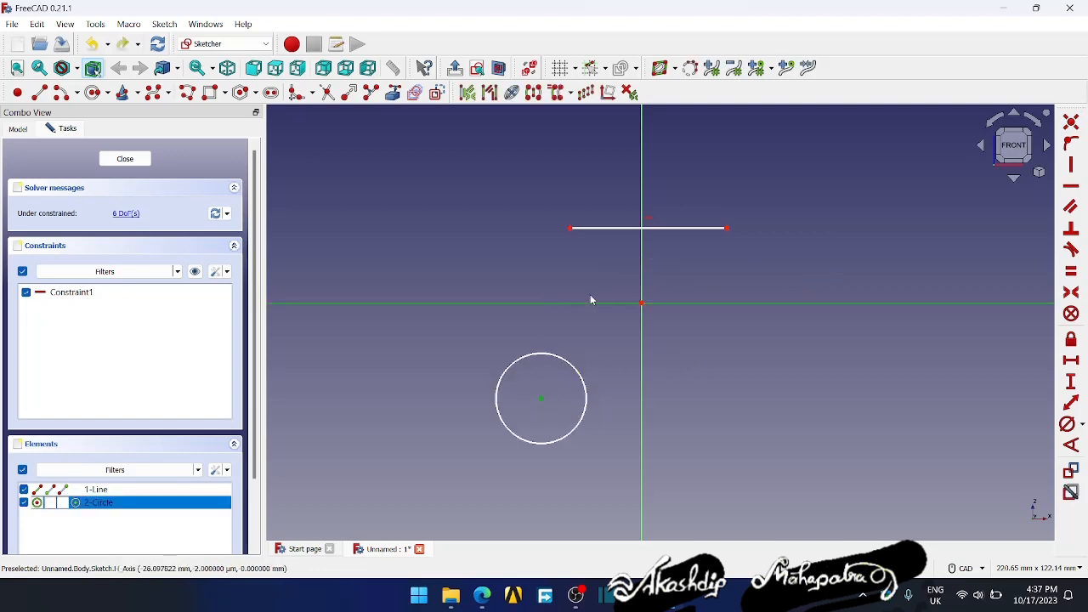
pyautogui.click(1070, 143)
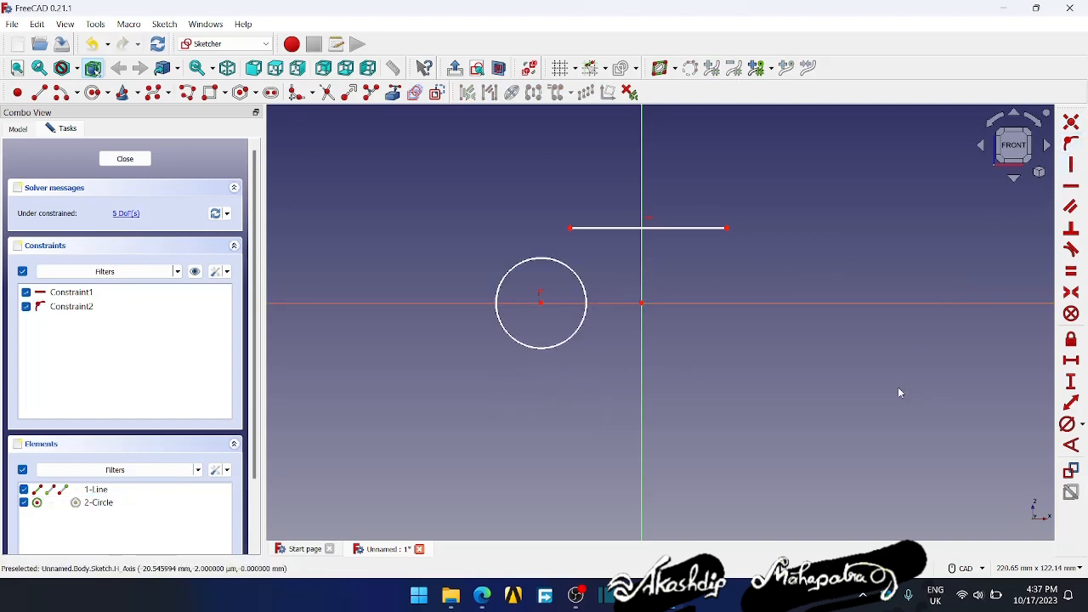
pyautogui.hotkey('ctrl', 'z')
# - Try constraining the circle's centre onto the horizontal line, test it by moving the centre, and undo both changes
pyautogui.click(540, 399)
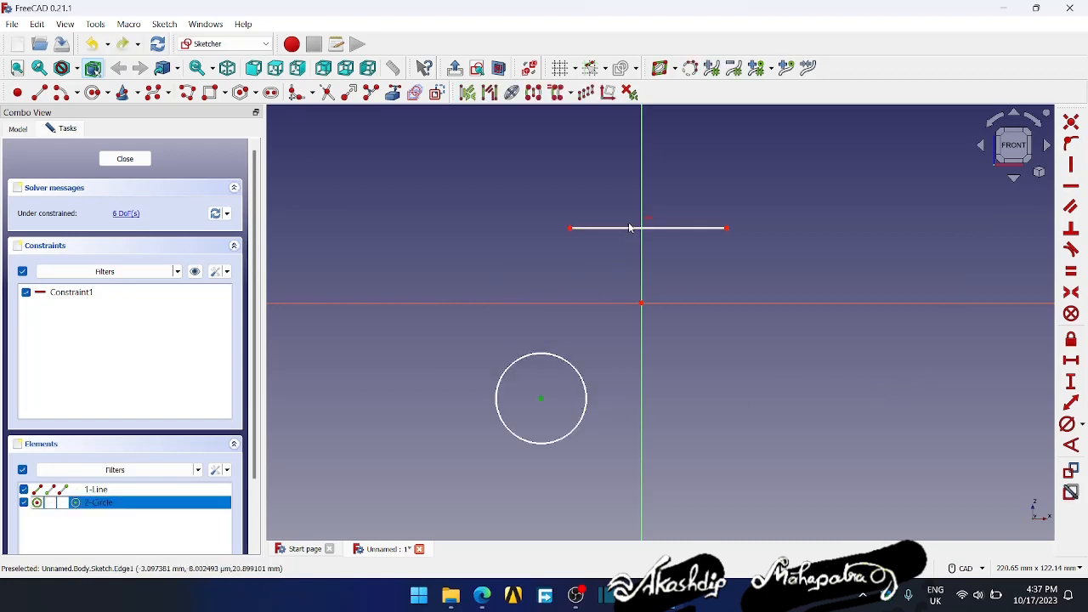
pyautogui.click(629, 227)
pyautogui.press('o')
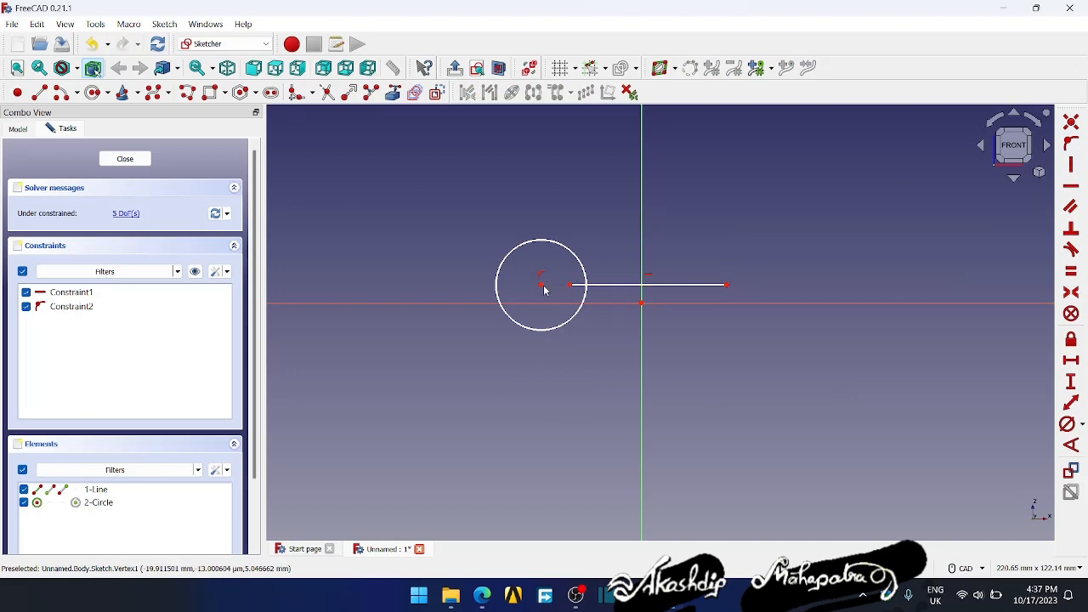
pyautogui.moveTo(542, 287); pyautogui.dragTo(499, 250)
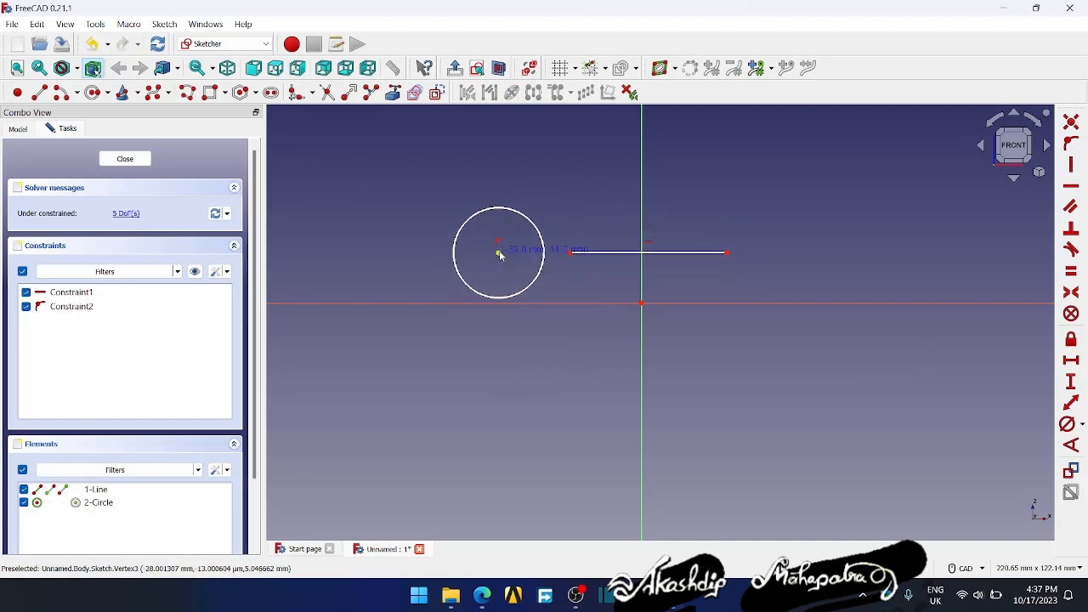
pyautogui.hotkey('ctrl', 'z')
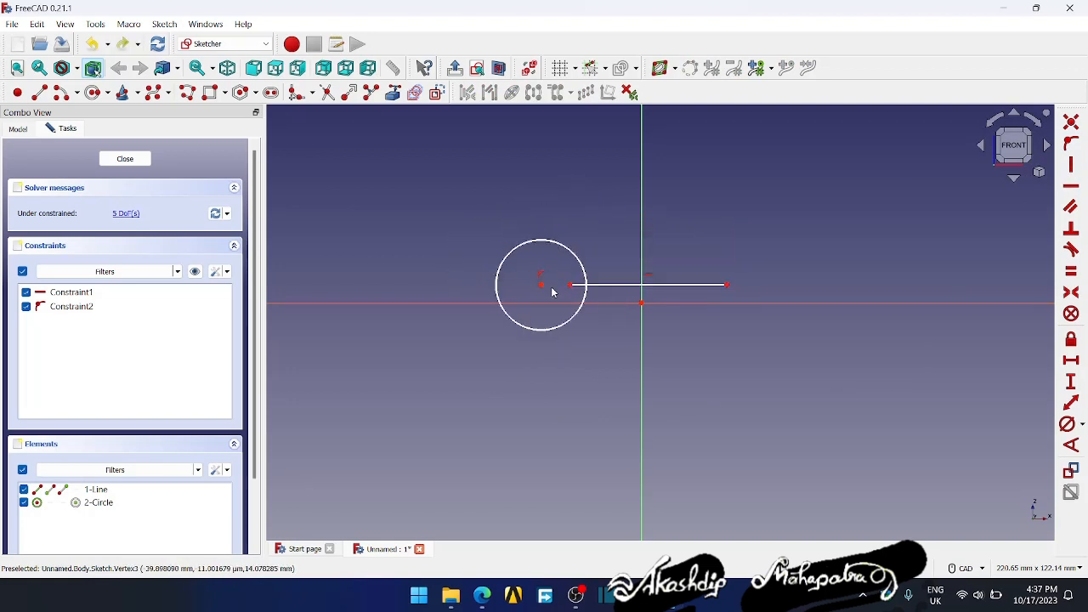
pyautogui.hotkey('ctrl', 'z')
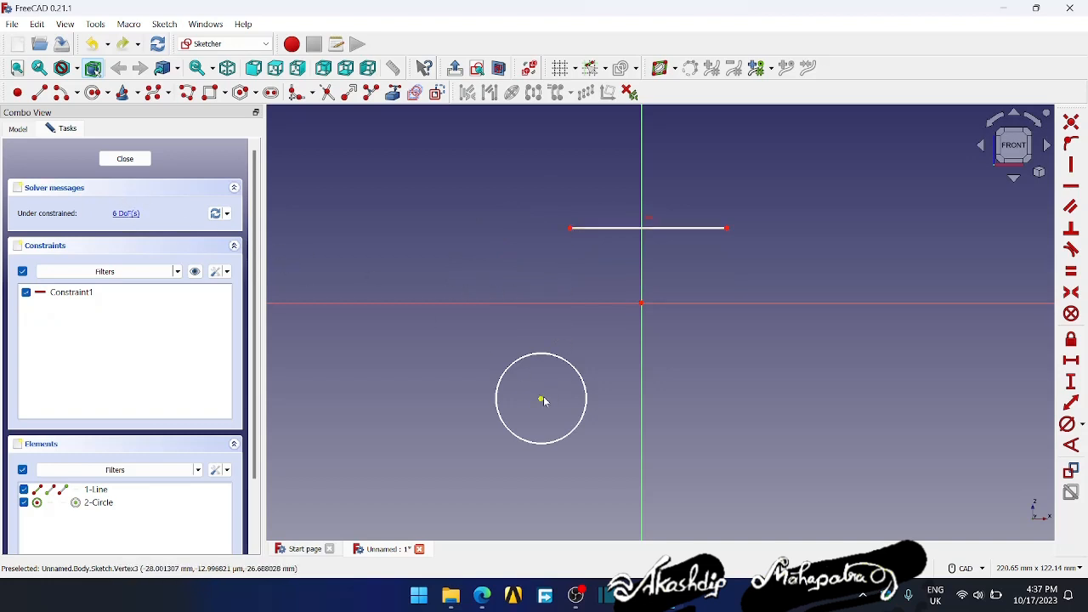
# - Move the circle closer to the origin and set the horizontal distance between the origin and its centre to 20 mm
pyautogui.moveTo(541, 399); pyautogui.dragTo(562, 385)
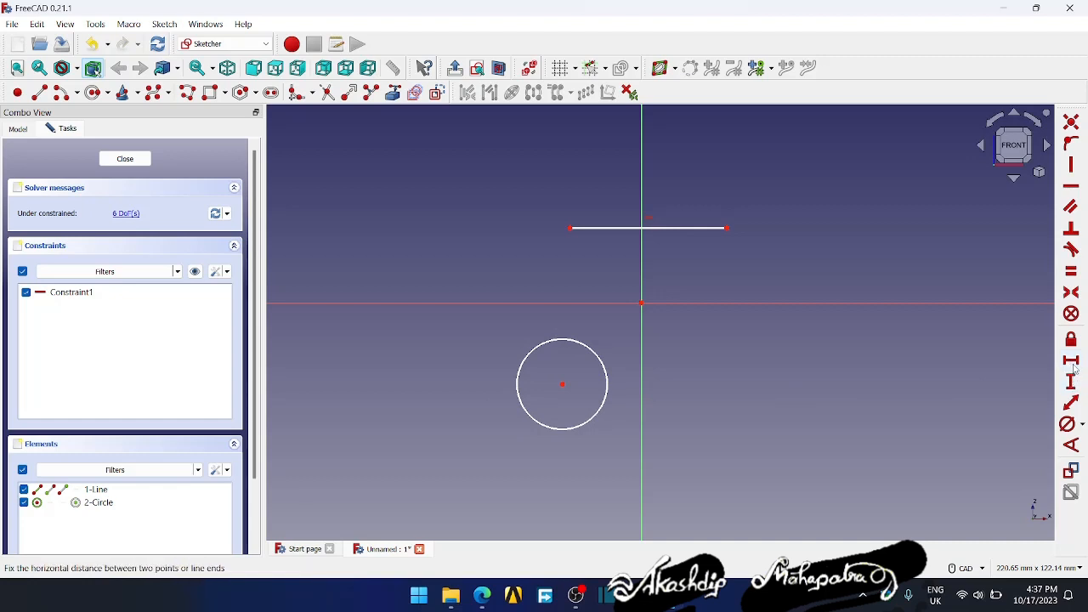
pyautogui.click(1071, 364)
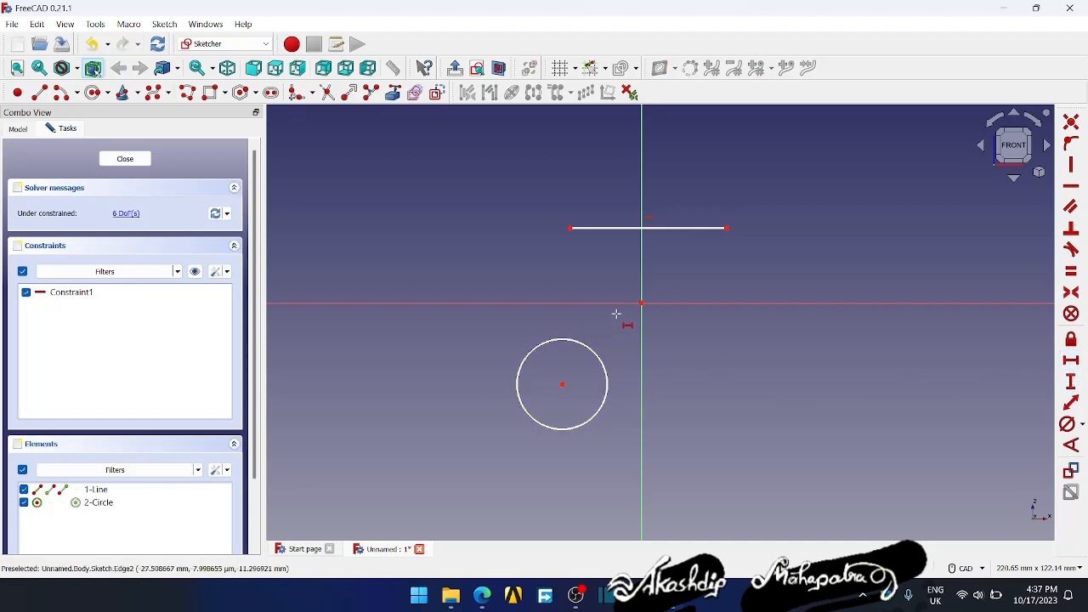
pyautogui.click(562, 384)
pyautogui.press('Return')
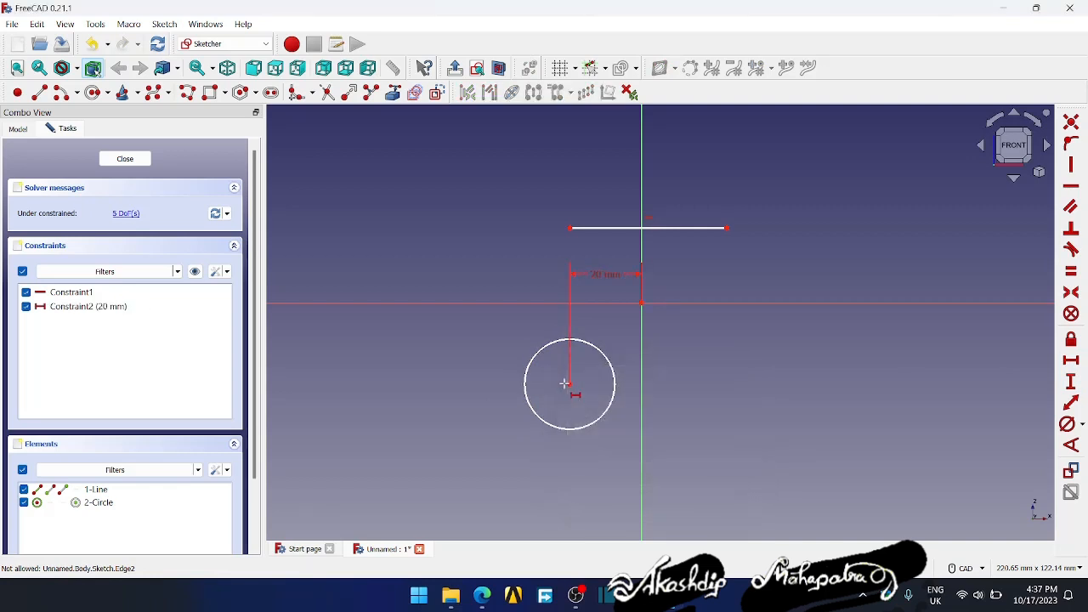
# - Set the vertical distance between the origin and the circle's centre to 30 mm
pyautogui.click(1071, 381)
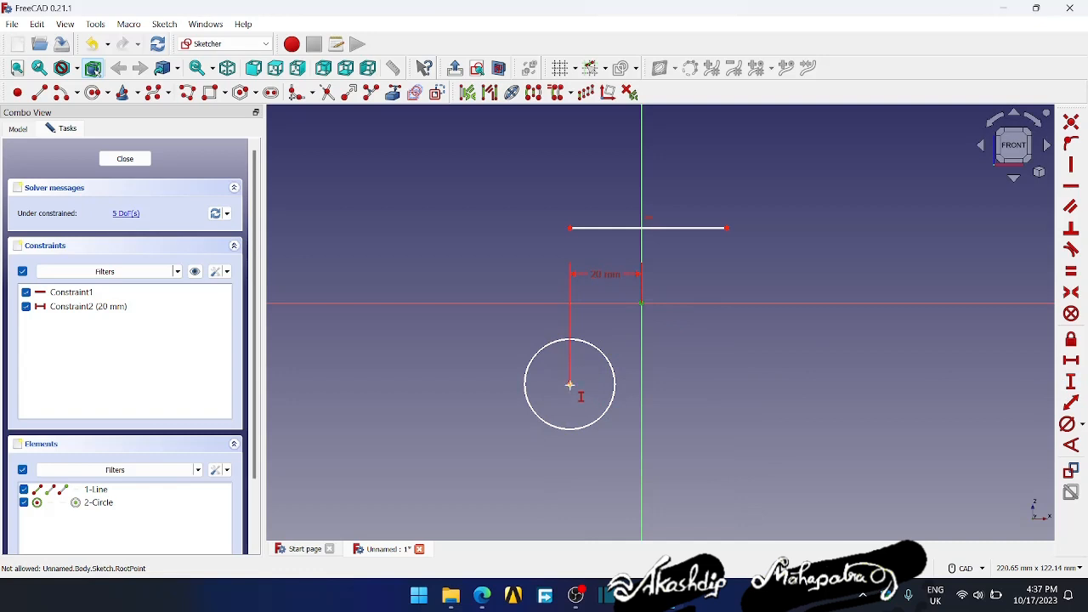
pyautogui.click(570, 385)
pyautogui.write('30')
pyautogui.press('Return')
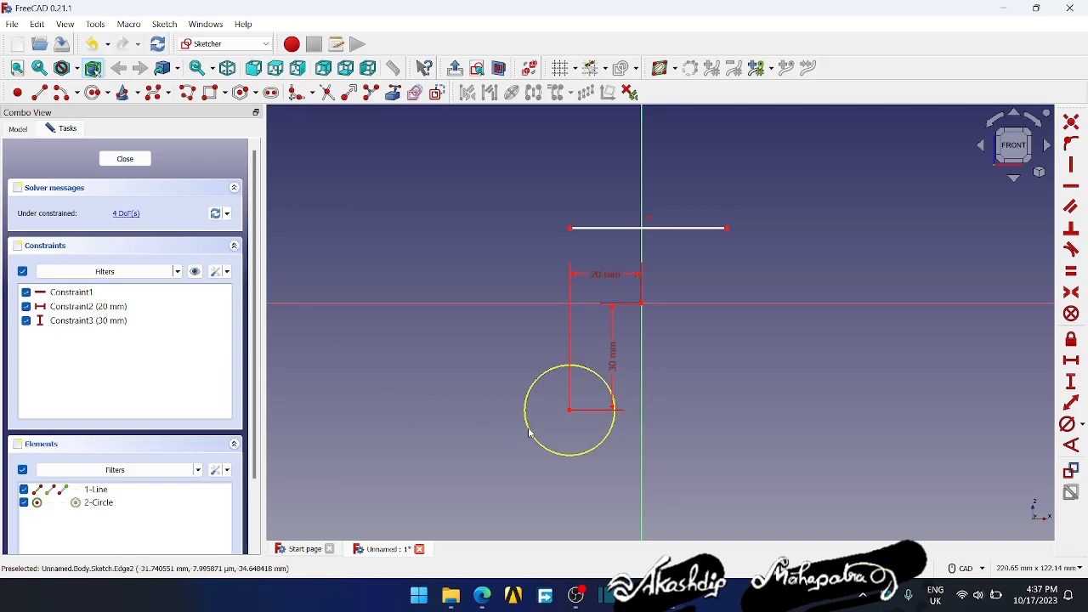
# - Enlarge the circle freely, constrain its radius to 15 mm and place the radius dimension below the circle
pyautogui.moveTo(526, 425)
pyautogui.mouseDown()
pyautogui.moveTo(500, 440)
pyautogui.moveTo(522, 442)
pyautogui.moveTo(493, 466)
pyautogui.moveTo(520, 443)
pyautogui.mouseUp()
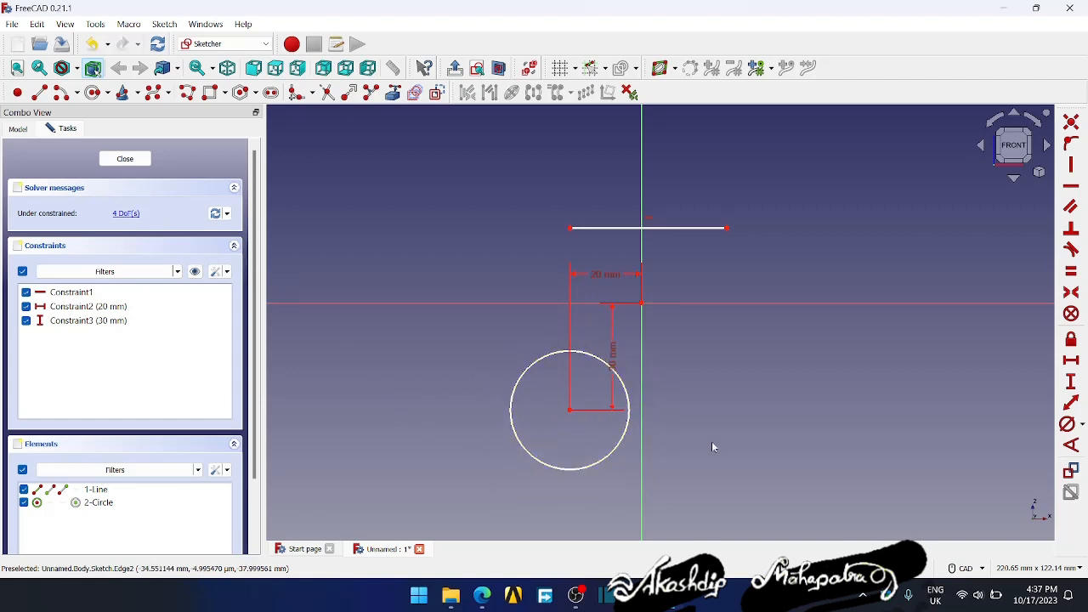
pyautogui.click(1082, 423)
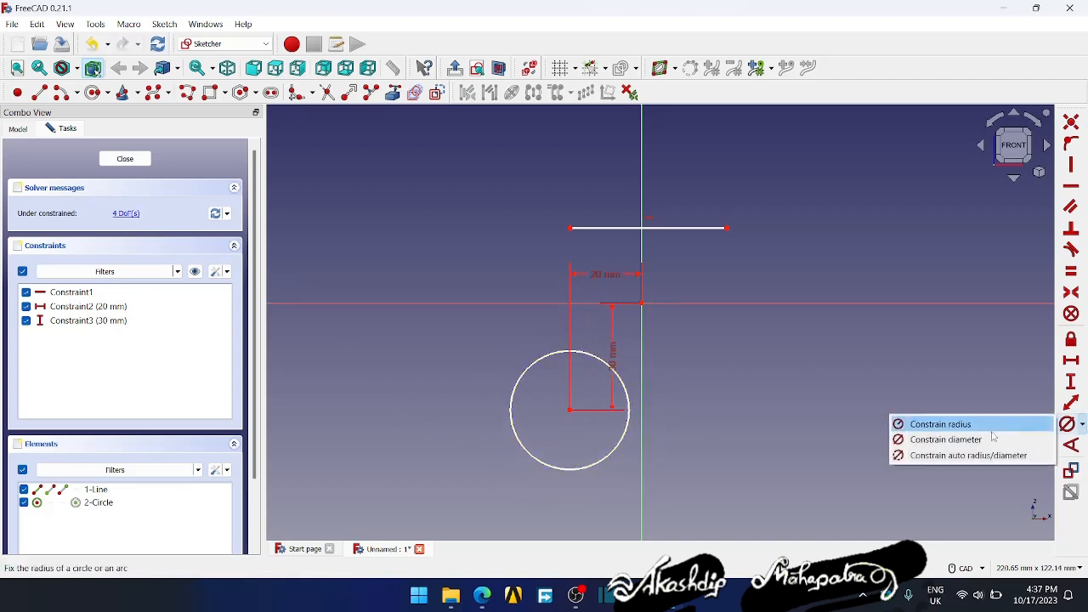
pyautogui.click(945, 439)
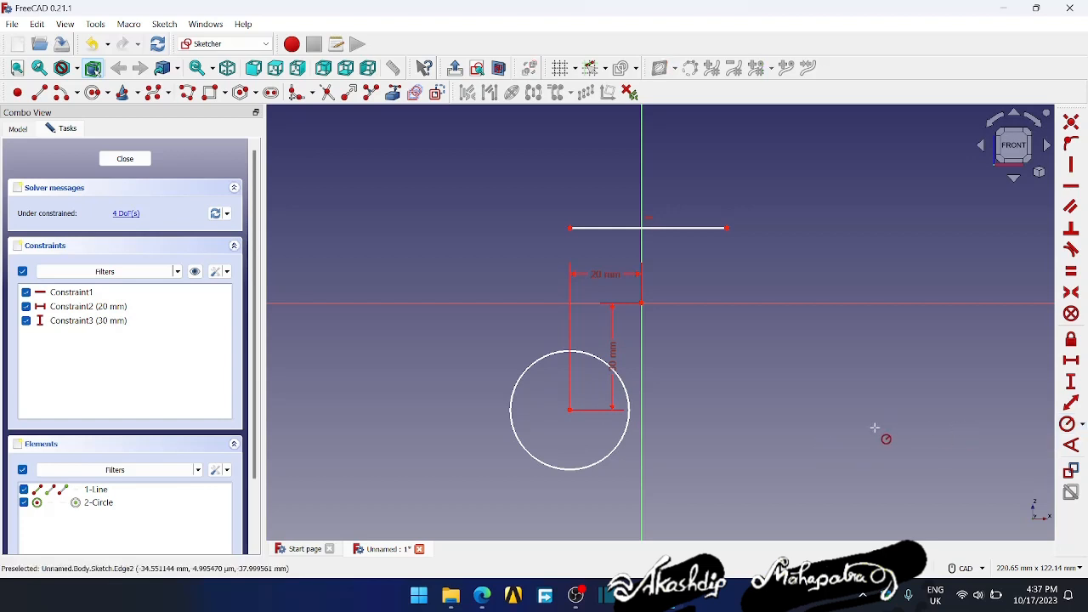
pyautogui.click(616, 452)
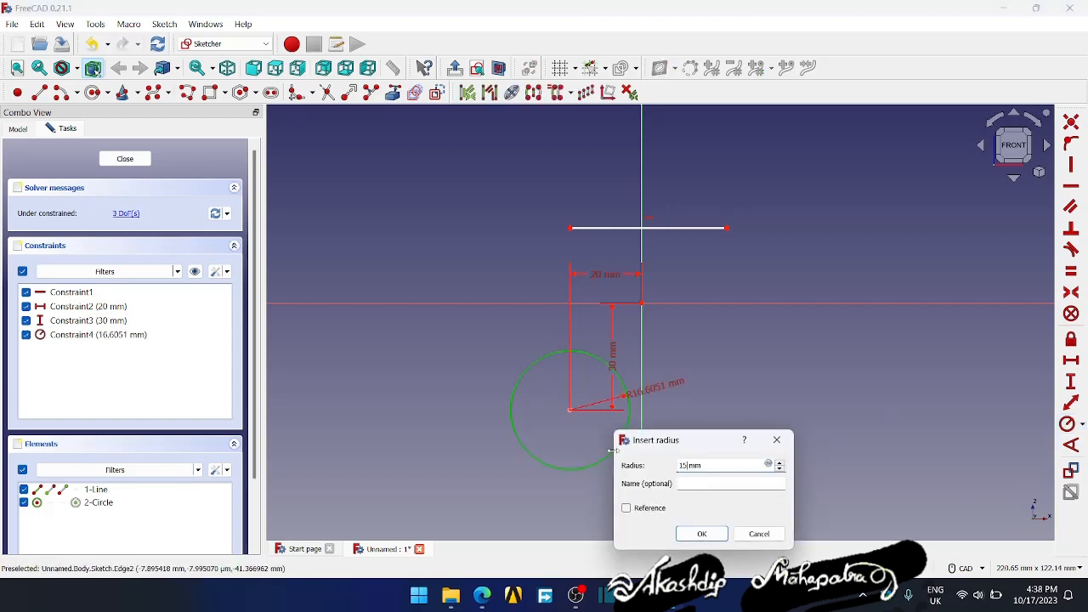
pyautogui.write('15')
pyautogui.press('Return')
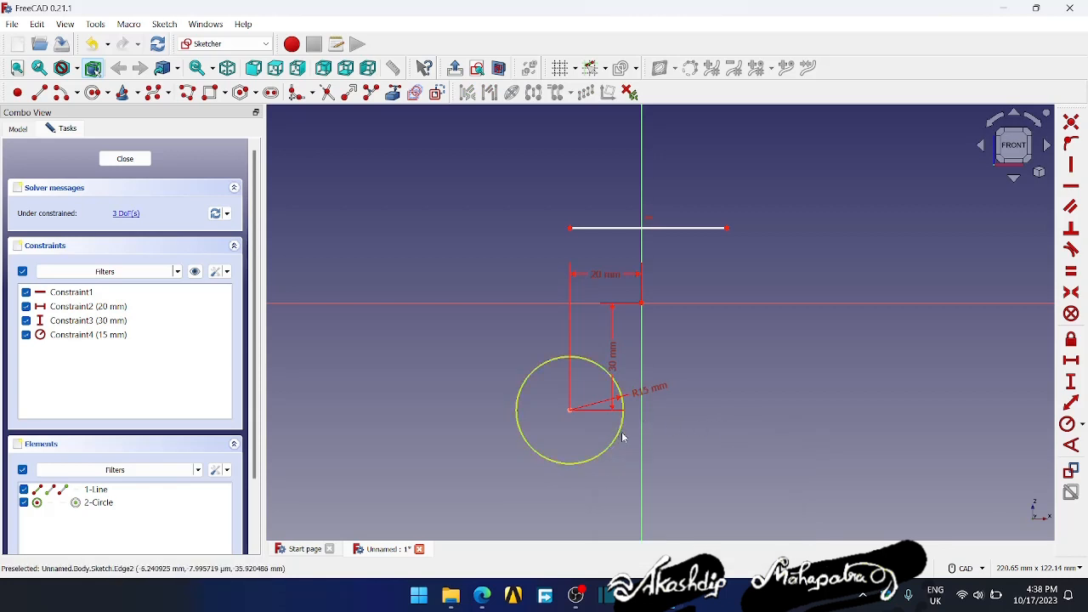
pyautogui.moveTo(659, 391); pyautogui.dragTo(607, 491)
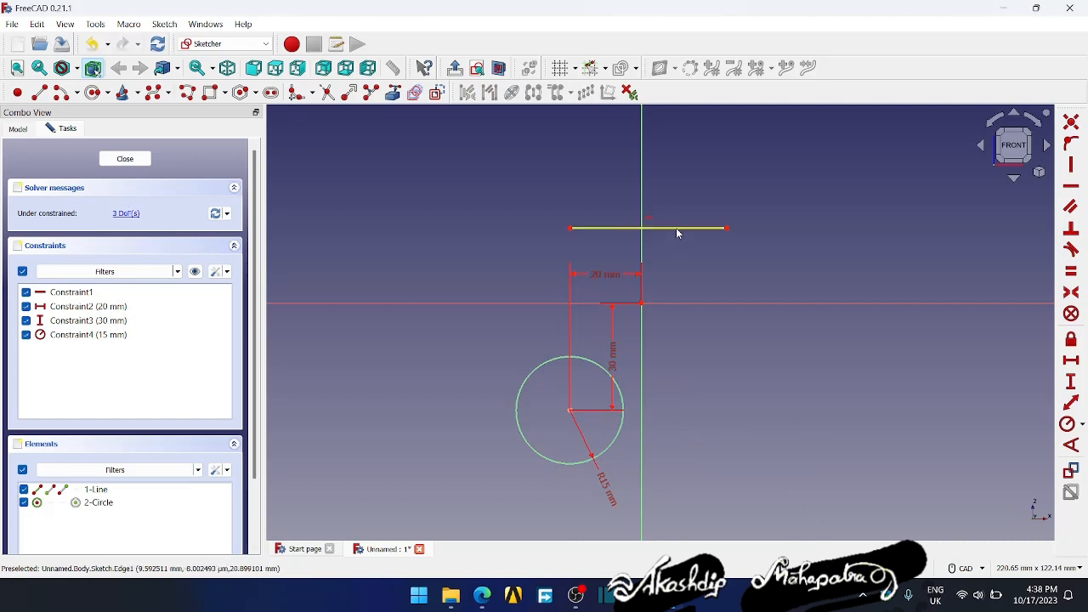
# - Move the horizontal line right of the vertical axis, constrain its left endpoint onto that axis and adjust the line's position
pyautogui.moveTo(675, 228)
pyautogui.mouseDown()
pyautogui.moveTo(787, 219)
pyautogui.moveTo(796, 204)
pyautogui.moveTo(791, 235)
pyautogui.mouseUp()
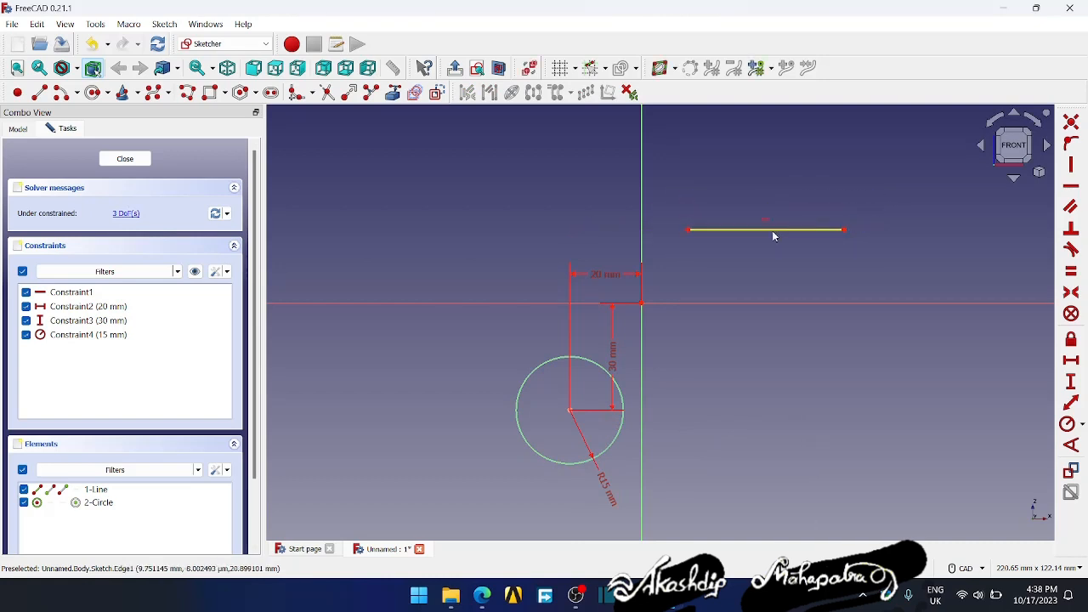
pyautogui.click(686, 230)
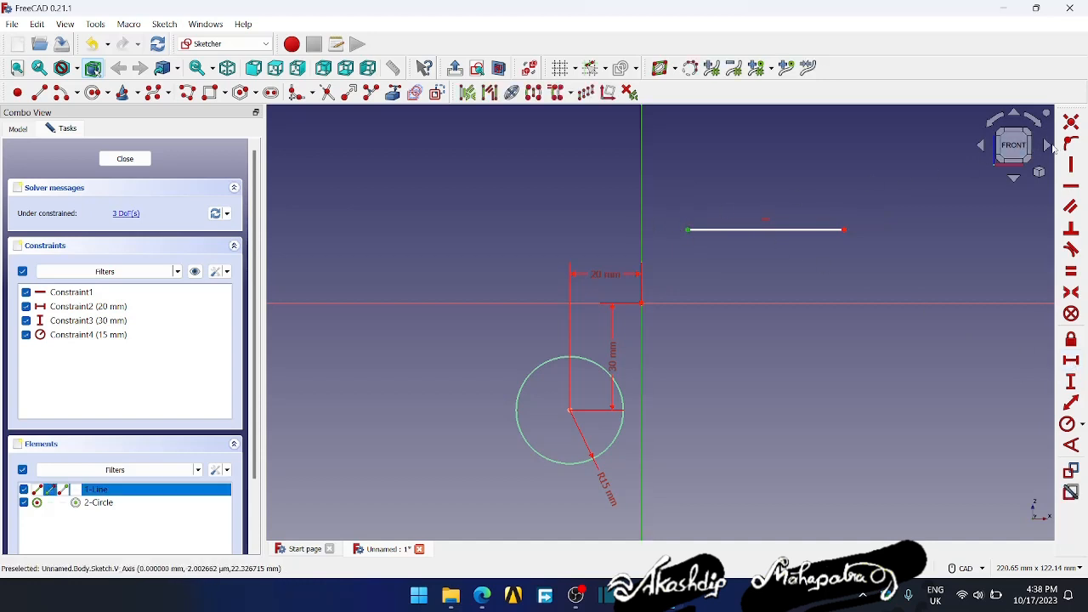
pyautogui.click(1071, 143)
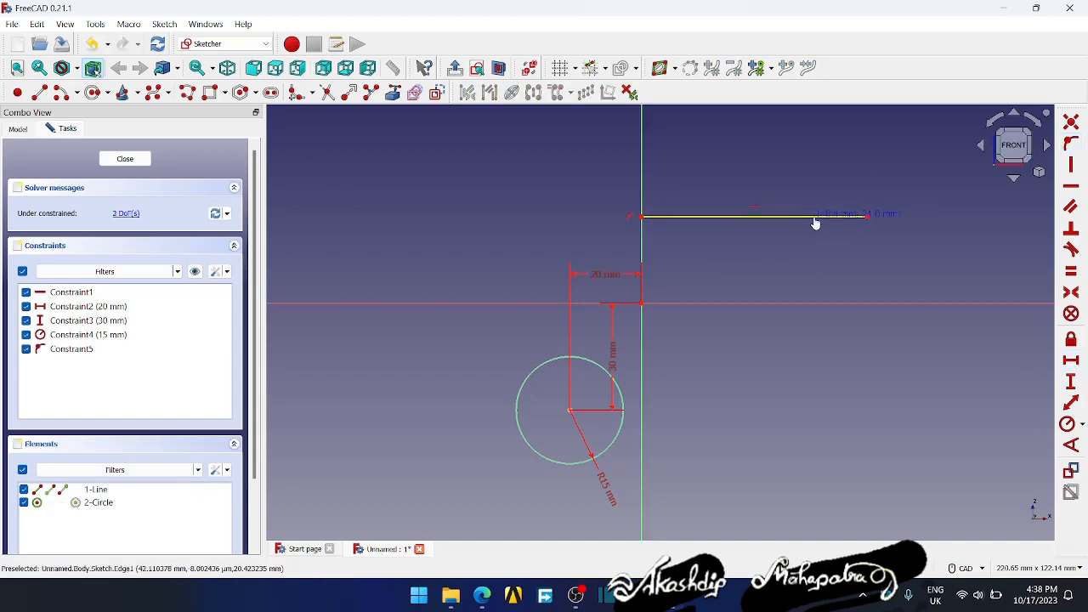
pyautogui.moveTo(814, 219); pyautogui.dragTo(756, 223)
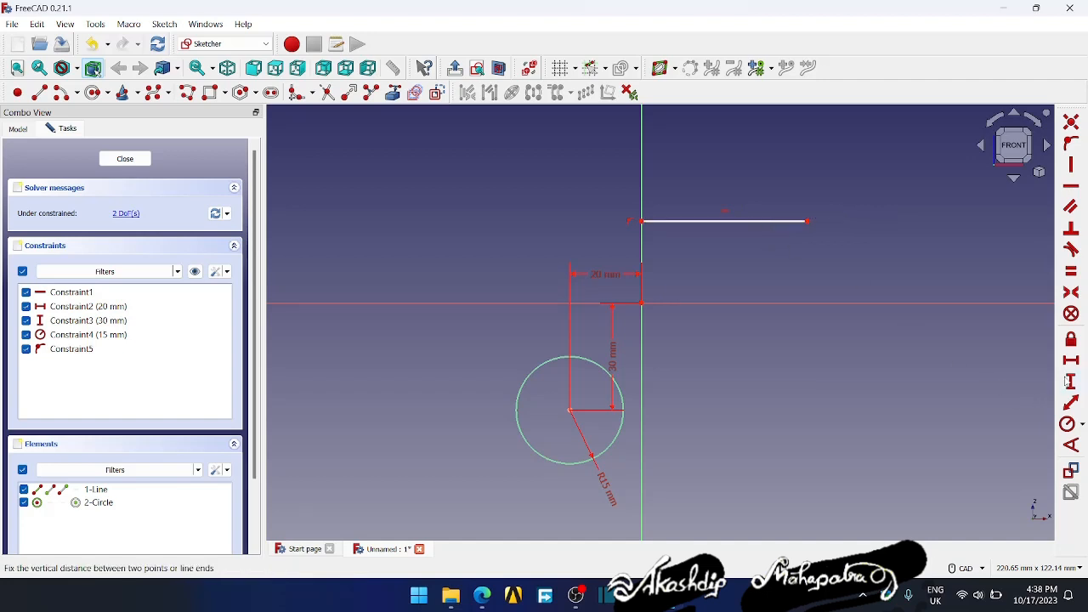
# - Set the horizontal length of the line to 50 mm and shift the line slightly along the vertical axis
pyautogui.click(1071, 359)
pyautogui.click(756, 221)
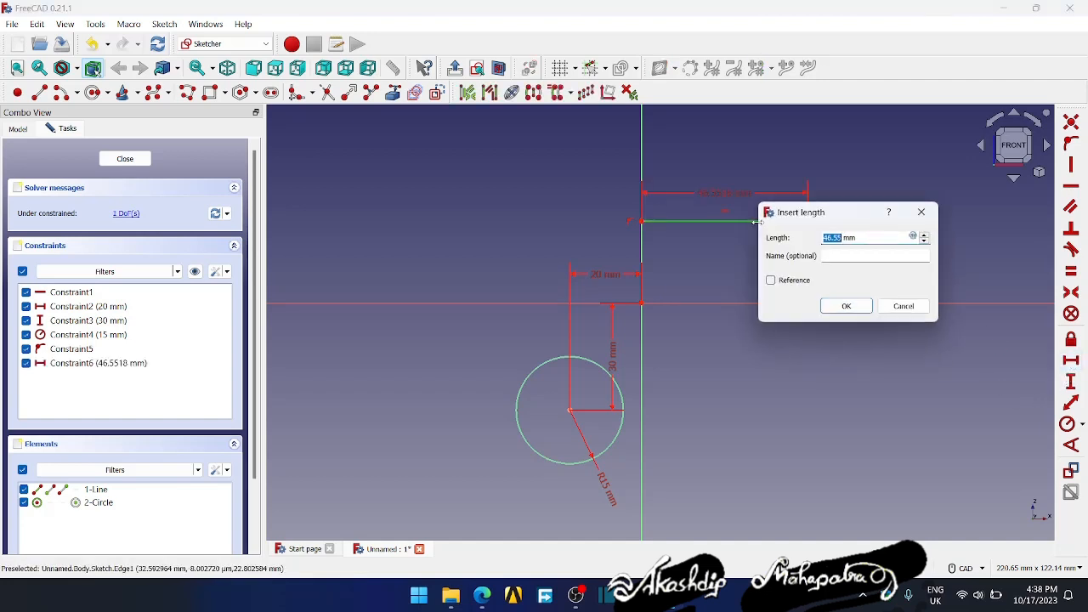
pyautogui.write('50')
pyautogui.press('Return')
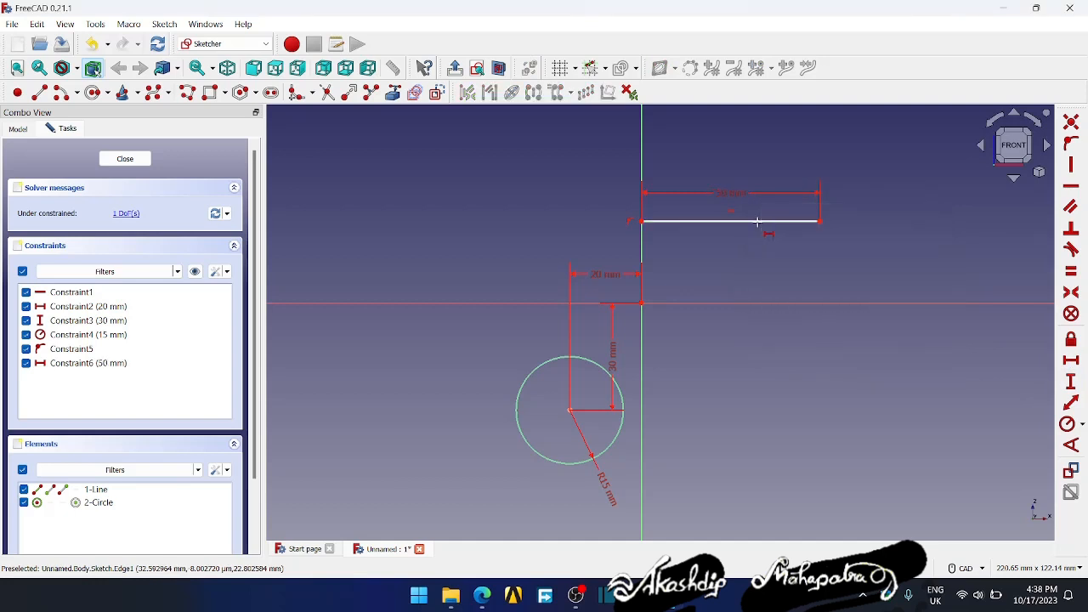
pyautogui.moveTo(764, 227); pyautogui.dragTo(758, 216)
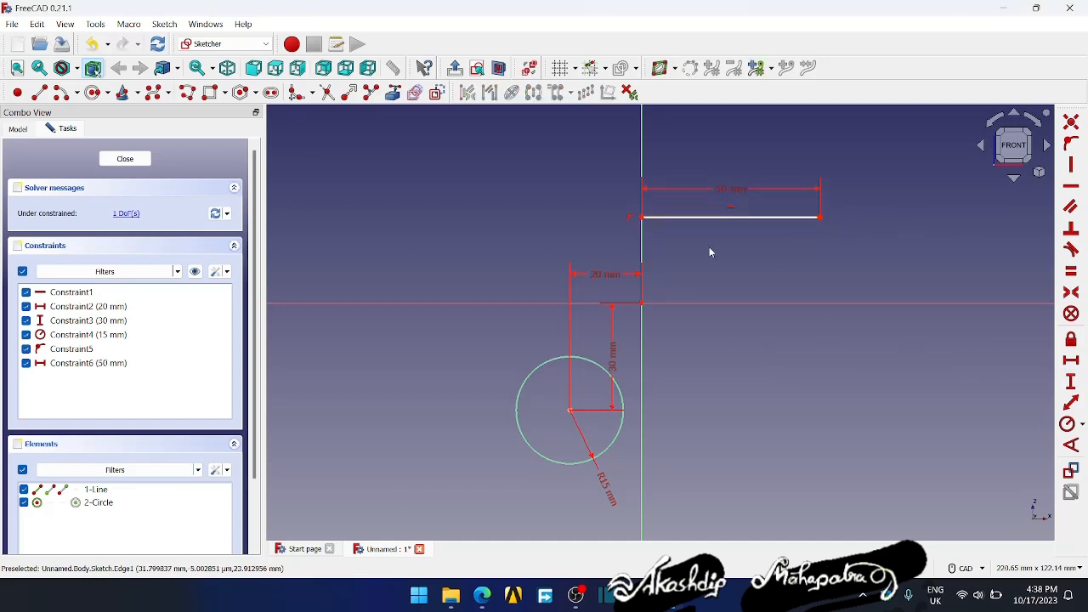
# - Set the vertical distance between the line's right endpoint and the origin to 25 mm
pyautogui.click(1071, 381)
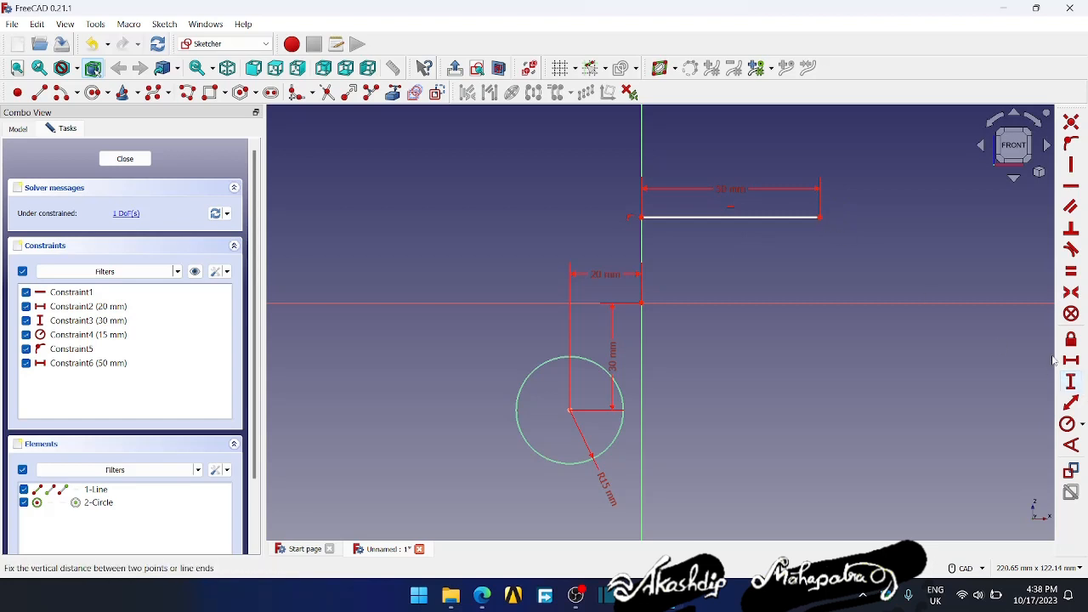
pyautogui.click(819, 216)
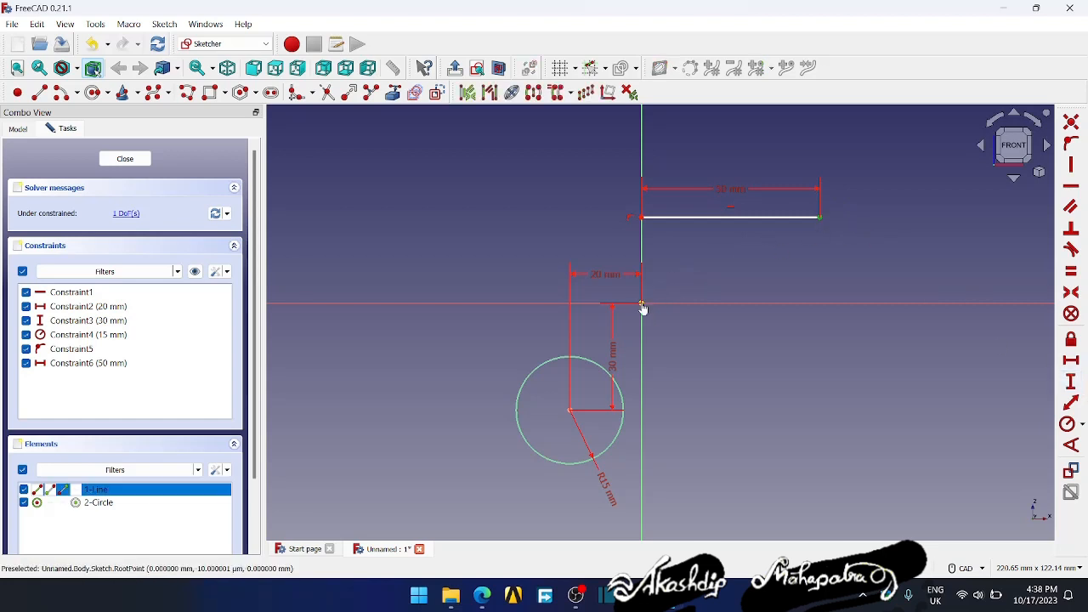
pyautogui.click(642, 303)
pyautogui.write('25')
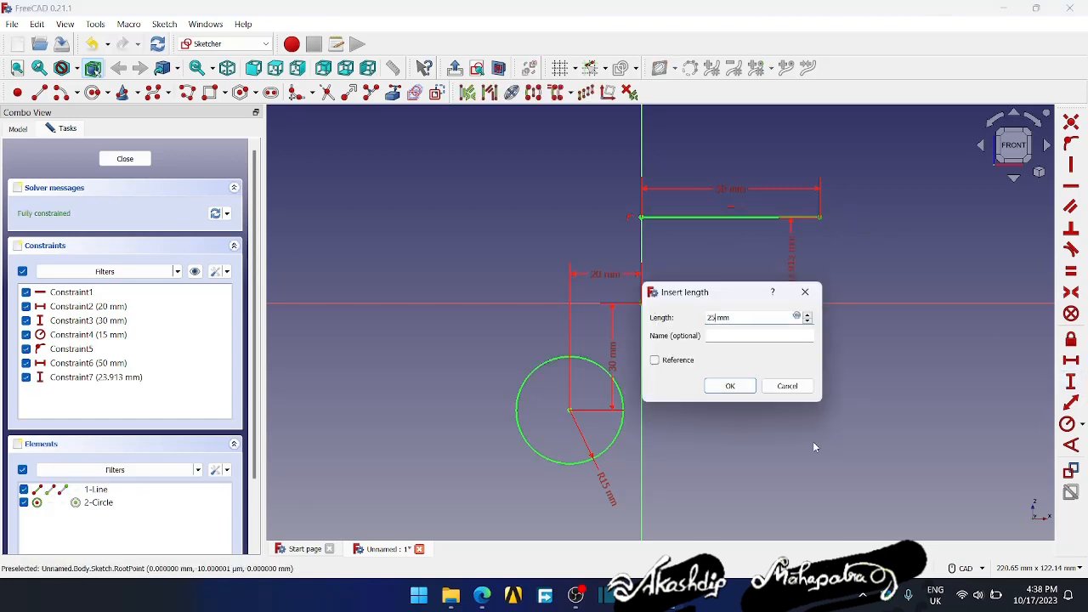
pyautogui.press('Return')
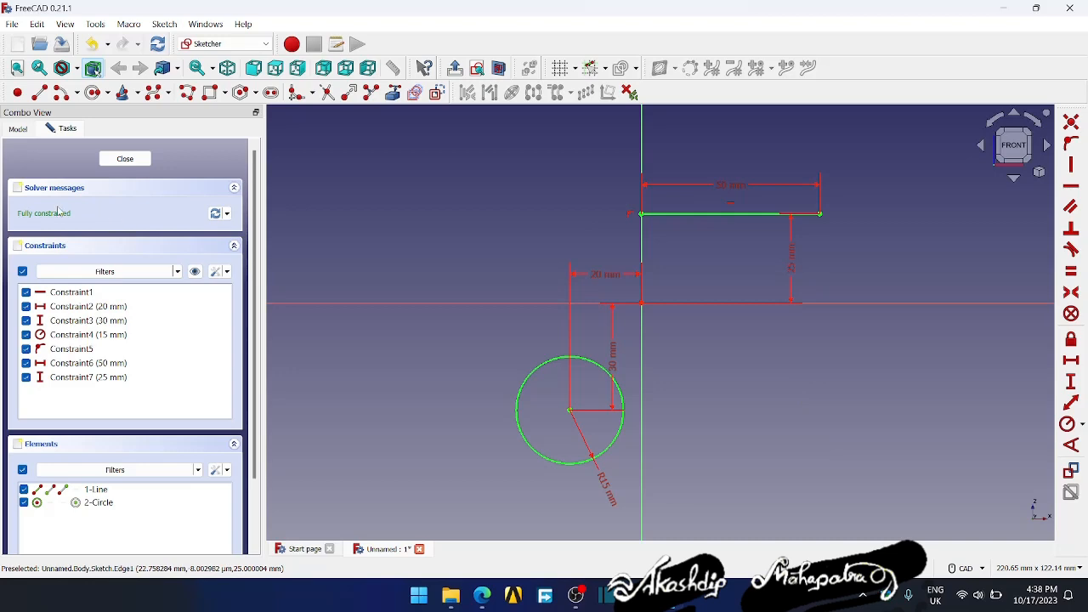
# - Examine the sketch from angled and rear views, and return to a centred front view
pyautogui.moveTo(772, 374)
pyautogui.mouseDown(button='middle')
pyautogui.moveTo(745, 377)
pyautogui.moveTo(689, 352)
pyautogui.moveTo(764, 314)
pyautogui.moveTo(808, 364)
pyautogui.moveTo(924, 382)
pyautogui.moveTo(744, 386)
pyautogui.mouseUp(button='middle')
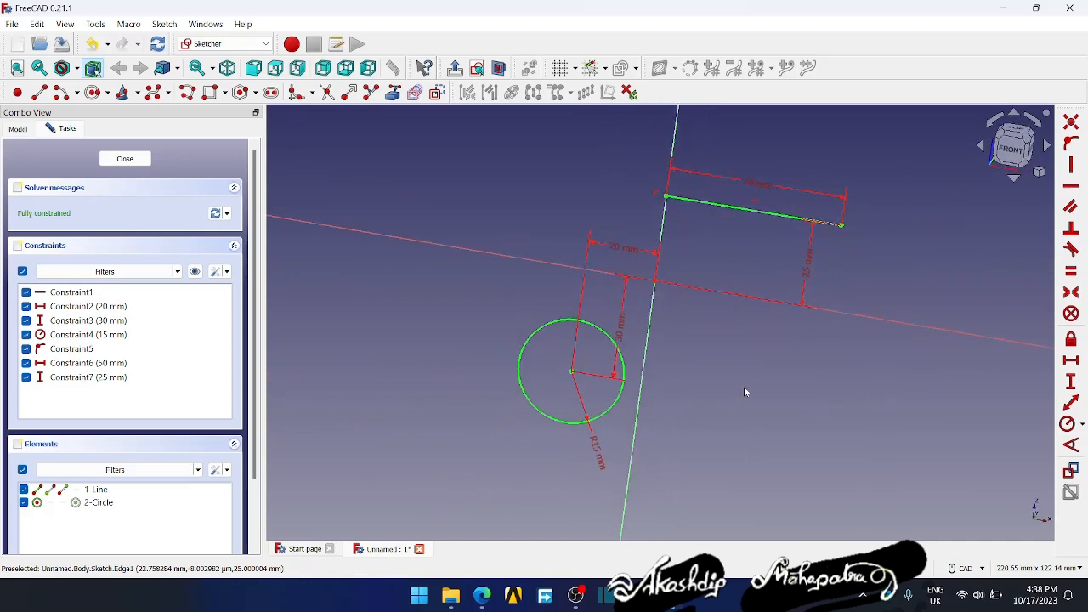
pyautogui.click(1007, 153)
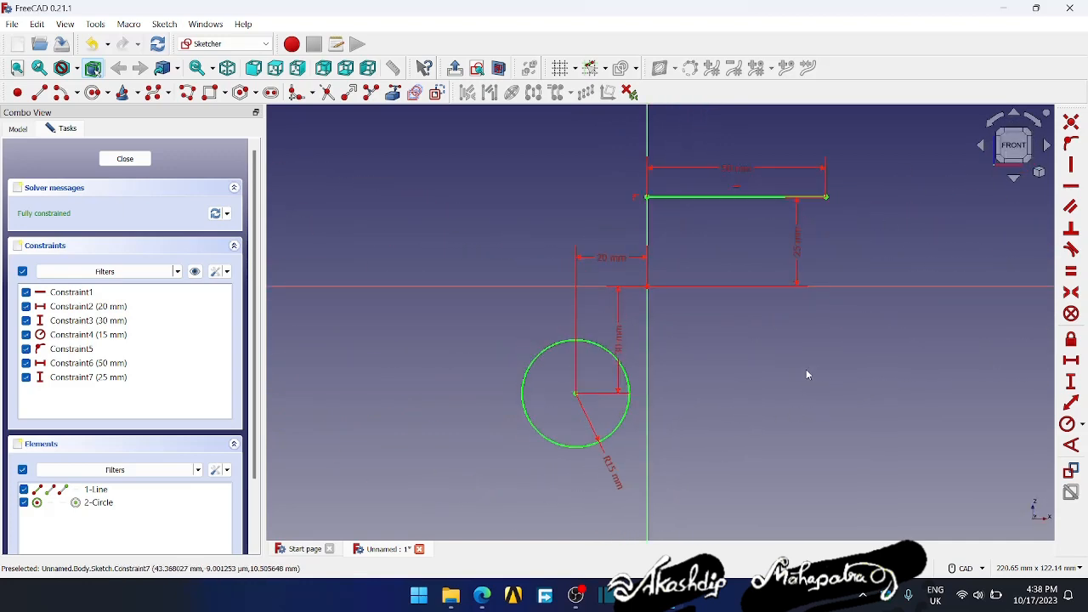
pyautogui.click(980, 148)
pyautogui.click(979, 148)
pyautogui.click(980, 148)
pyautogui.click(980, 148)
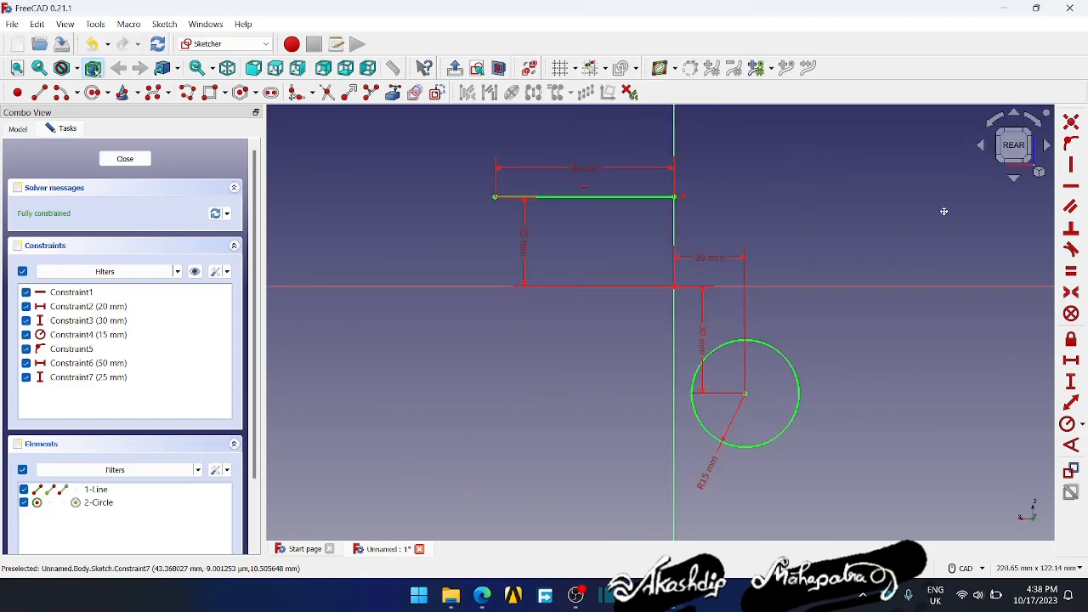
pyautogui.moveTo(944, 211)
pyautogui.mouseDown(button='middle')
pyautogui.moveTo(636, 279)
pyautogui.moveTo(462, 405)
pyautogui.moveTo(899, 304)
pyautogui.moveTo(820, 353)
pyautogui.mouseUp(button='middle')
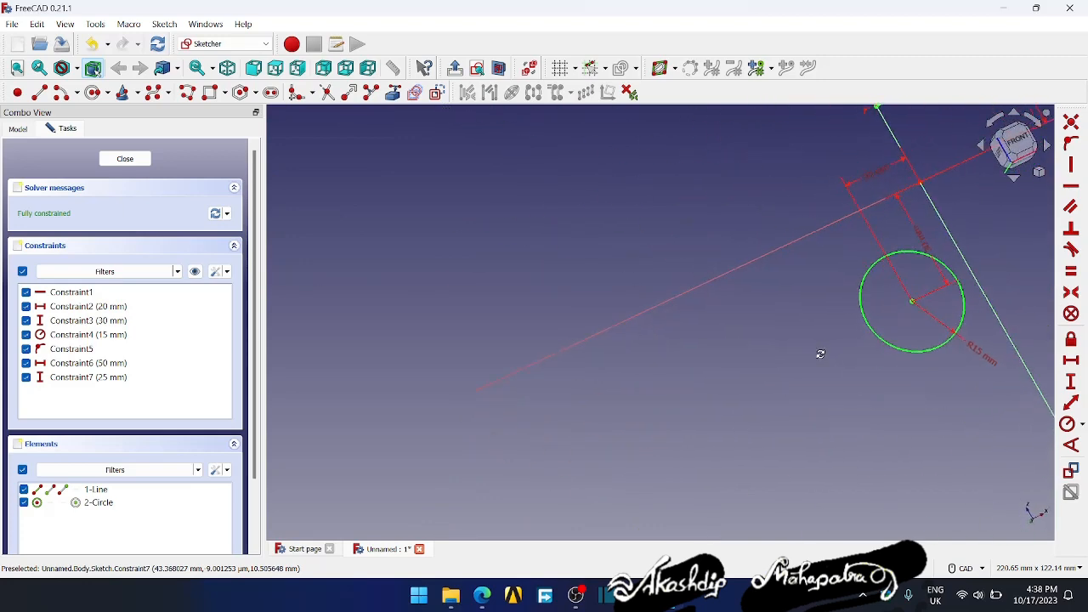
pyautogui.click(1013, 144)
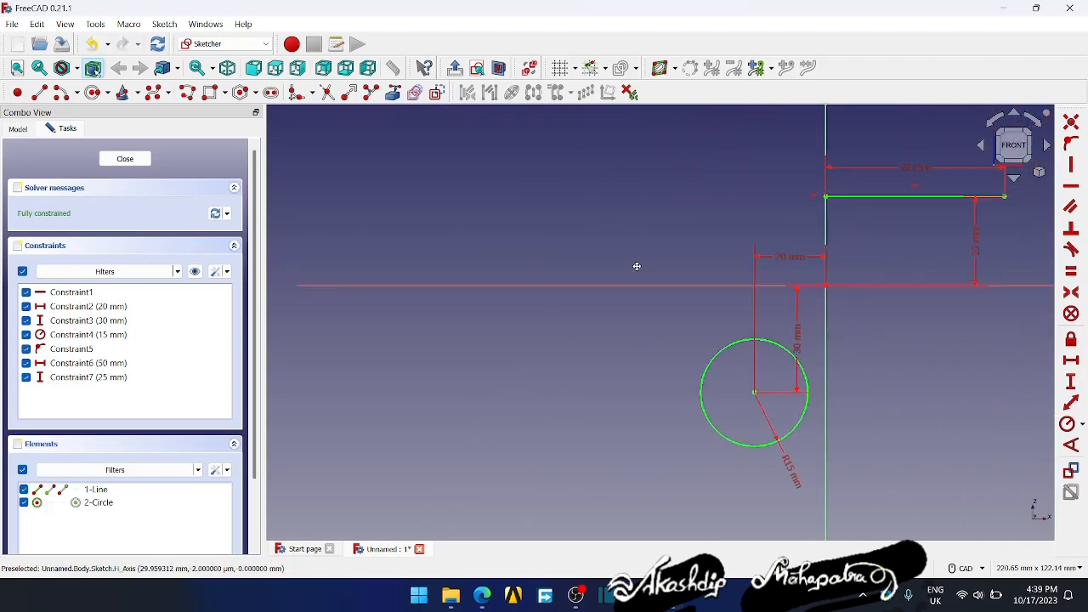
pyautogui.moveTo(636, 266); pyautogui.dragTo(430, 292, button='middle')
pyautogui.moveTo(575, 321); pyautogui.dragTo(594, 320, button='middle')
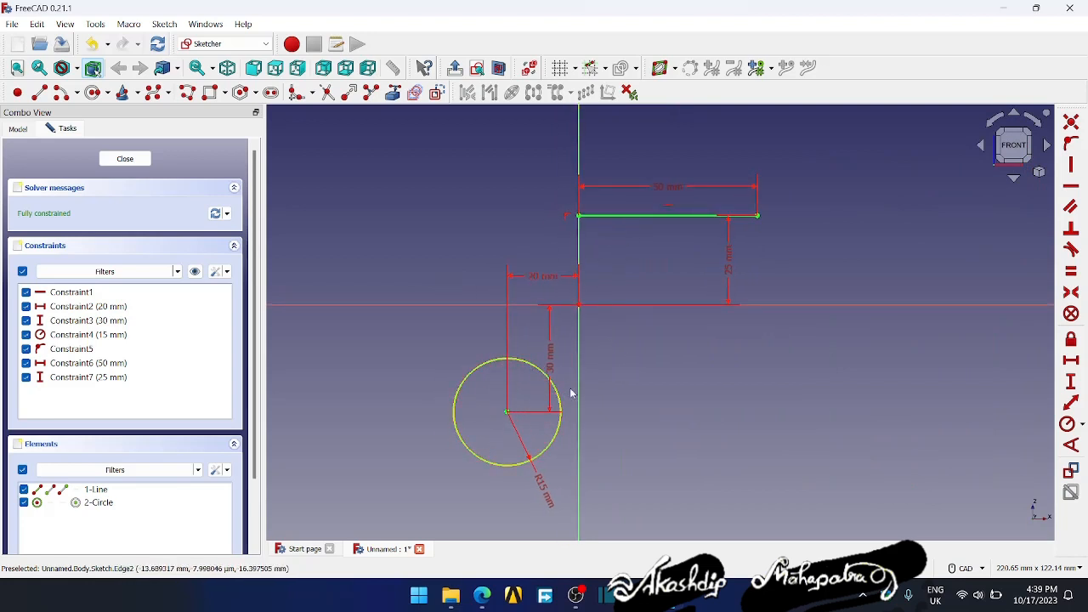
# - Delete the horizontal line from the sketch, keeping only the circle, and close the sketch
pyautogui.click(532, 368)
pyautogui.click(656, 307)
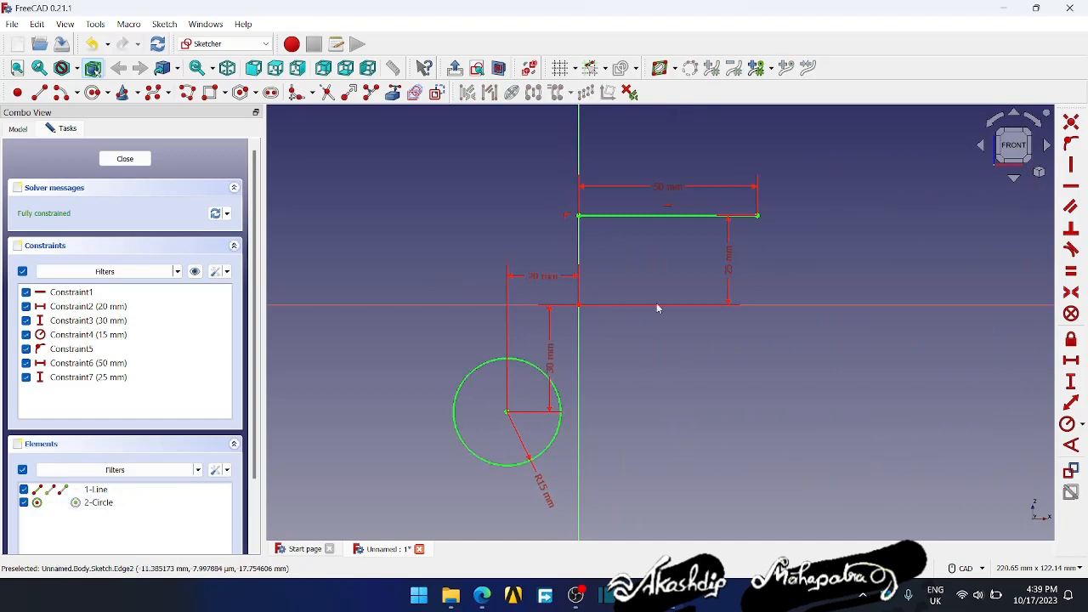
pyautogui.click(664, 214)
pyautogui.click(666, 233)
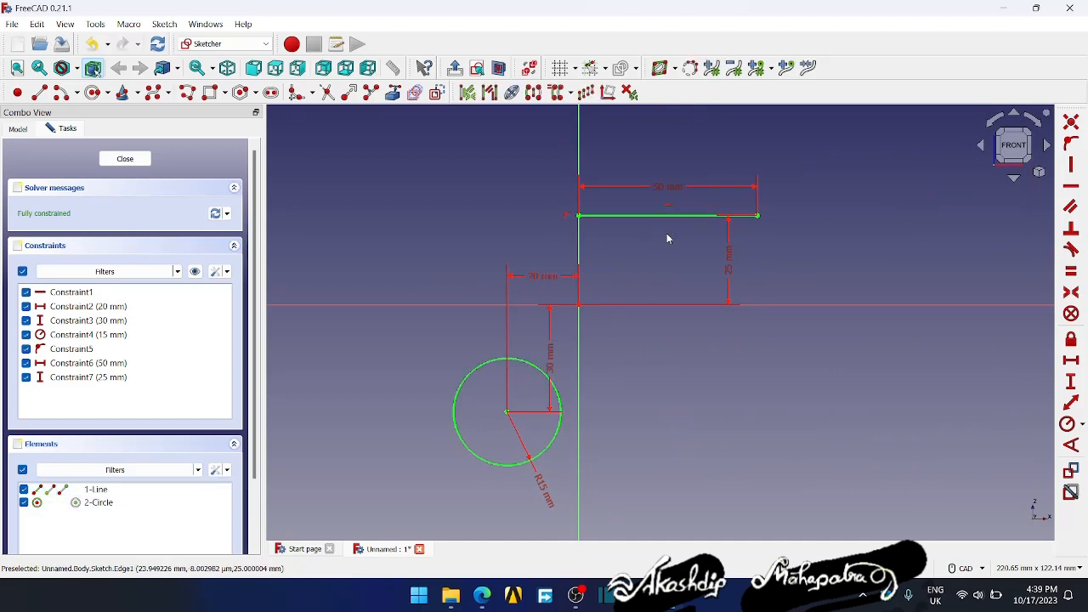
pyautogui.click(667, 218)
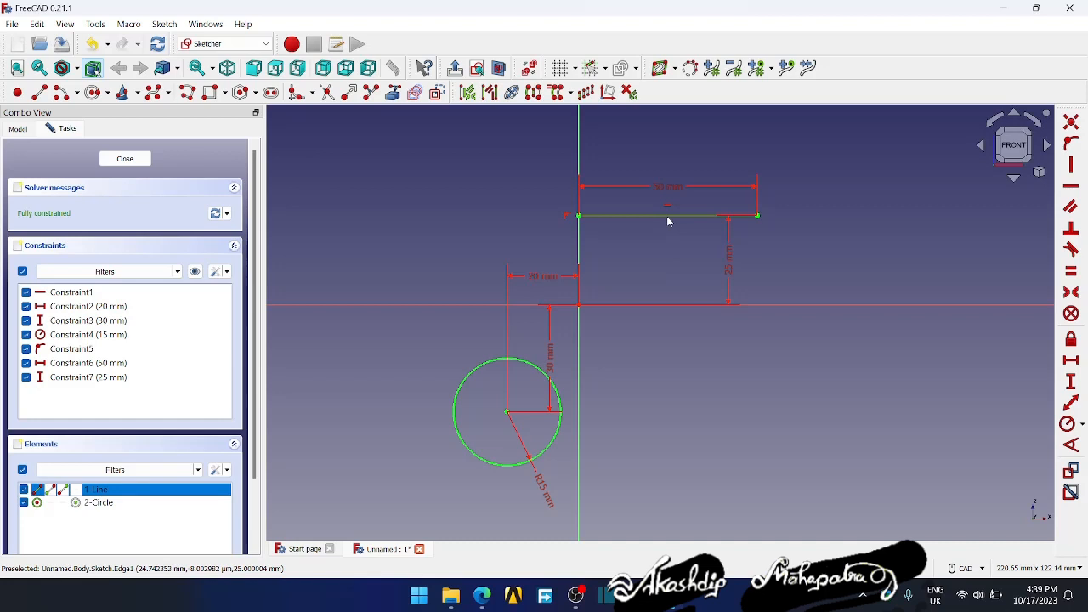
pyautogui.press('Delete')
pyautogui.moveTo(711, 244); pyautogui.dragTo(804, 193, button='middle')
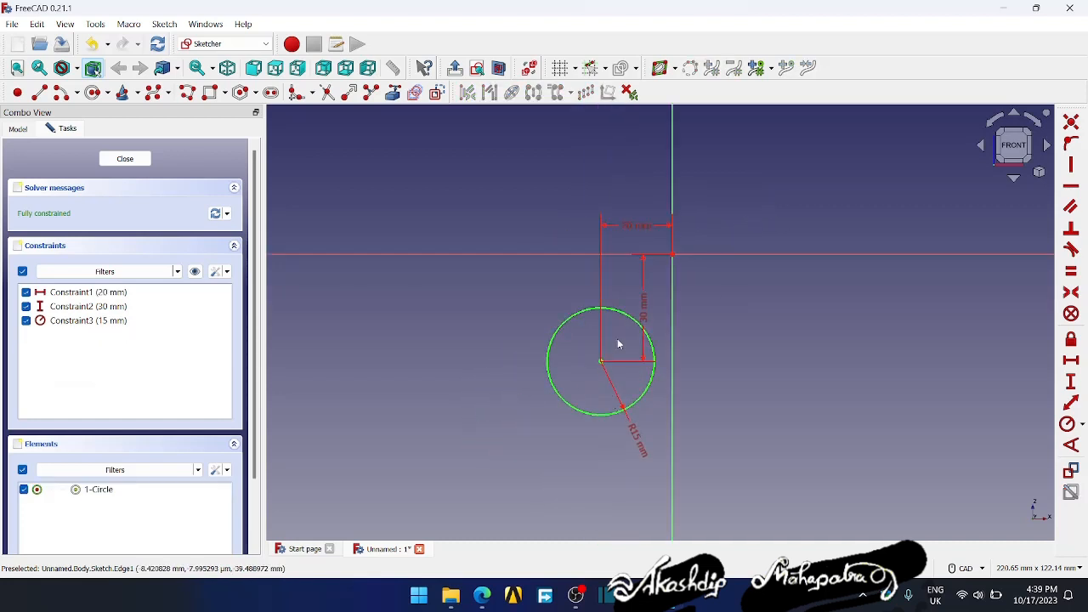
pyautogui.click(124, 160)
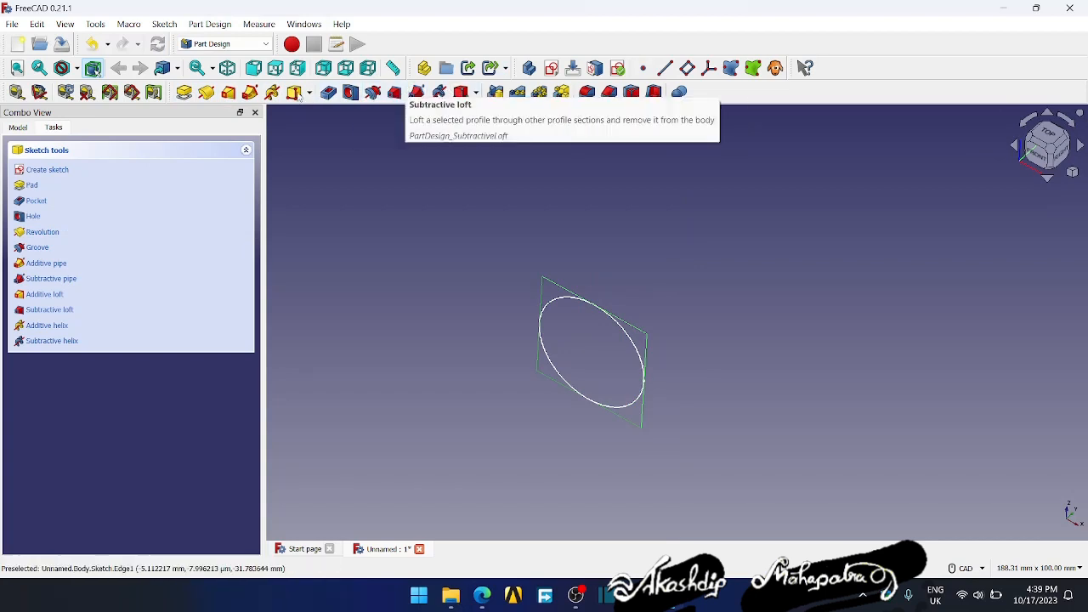
# - Start a pad of the circle sketch and try longer and shorter lengths, ending at 9 mm
pyautogui.moveTo(580, 340); pyautogui.dragTo(572, 283, button='middle')
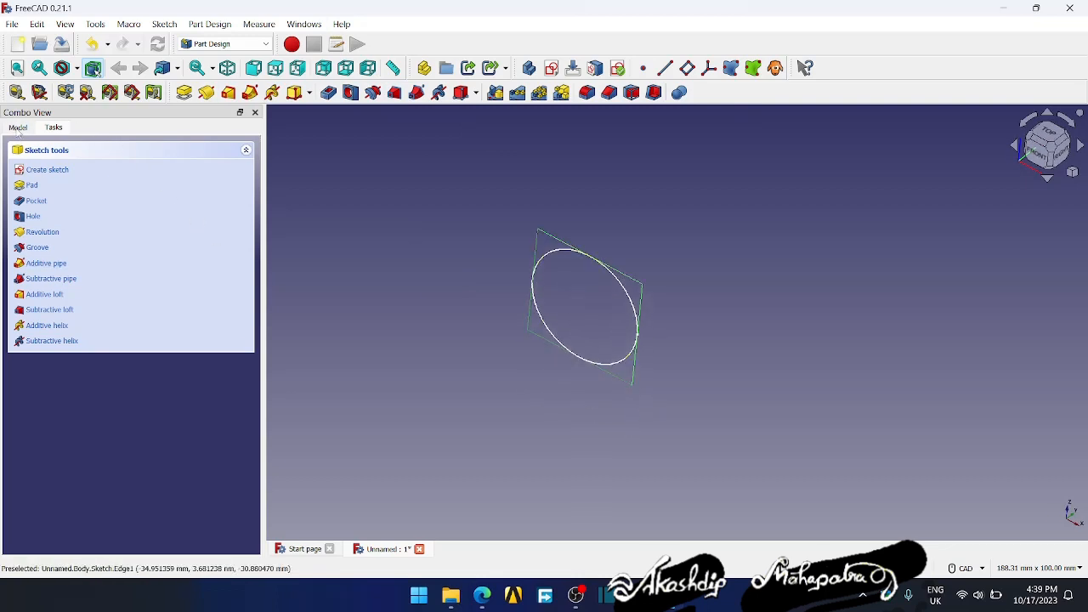
pyautogui.click(18, 126)
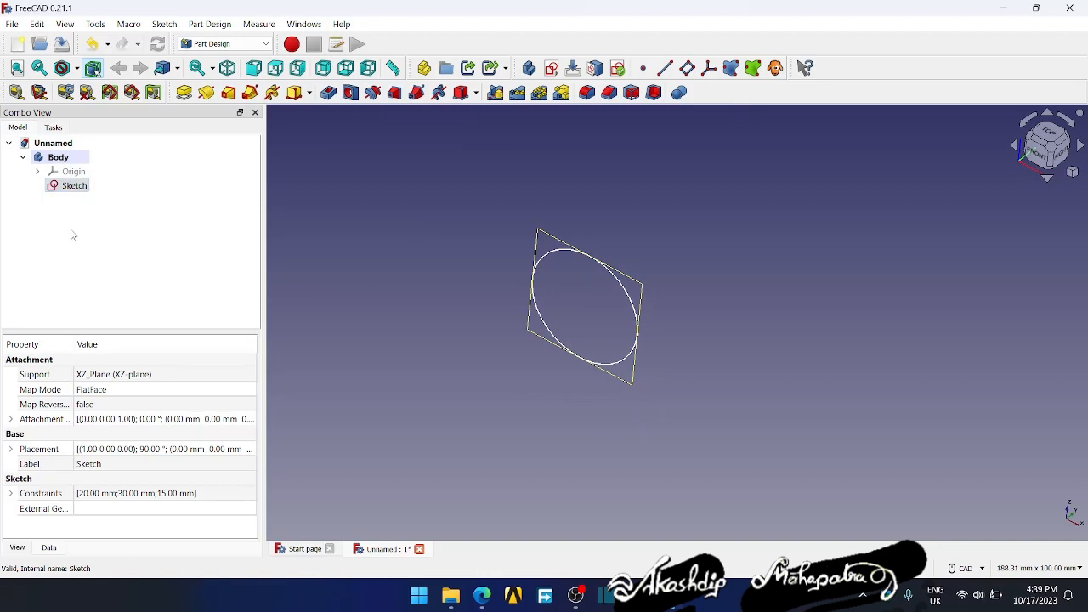
pyautogui.click(71, 187)
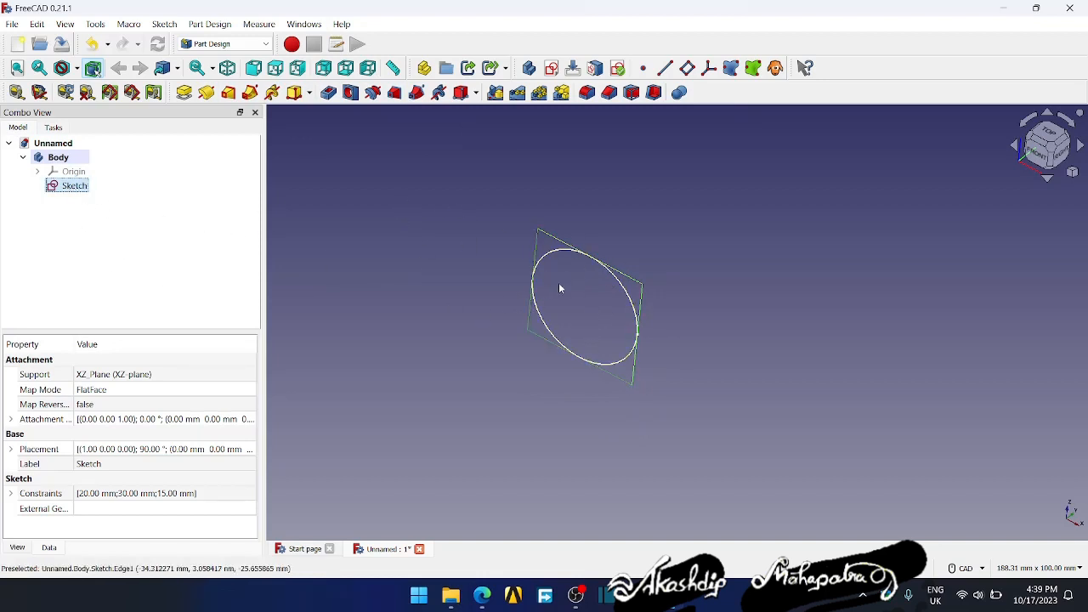
pyautogui.click(184, 91)
pyautogui.moveTo(470, 287)
pyautogui.mouseDown(button='middle')
pyautogui.moveTo(454, 294)
pyautogui.moveTo(468, 294)
pyautogui.mouseUp(button='middle')
pyautogui.click(239, 228)
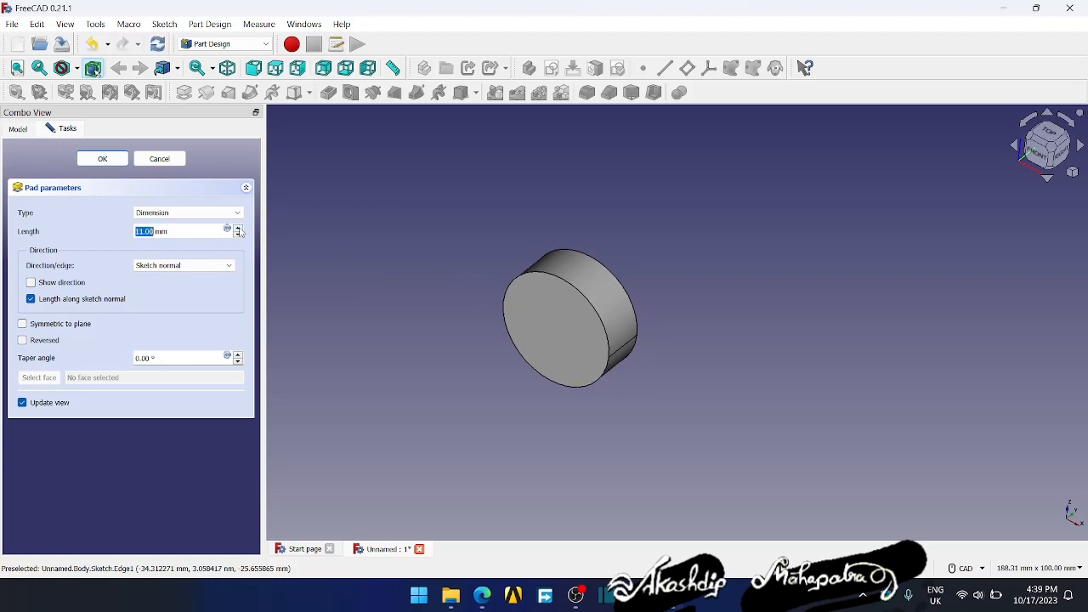
pyautogui.click(238, 228)
pyautogui.click(239, 229)
pyautogui.click(239, 229)
pyautogui.click(239, 235)
pyautogui.click(239, 235)
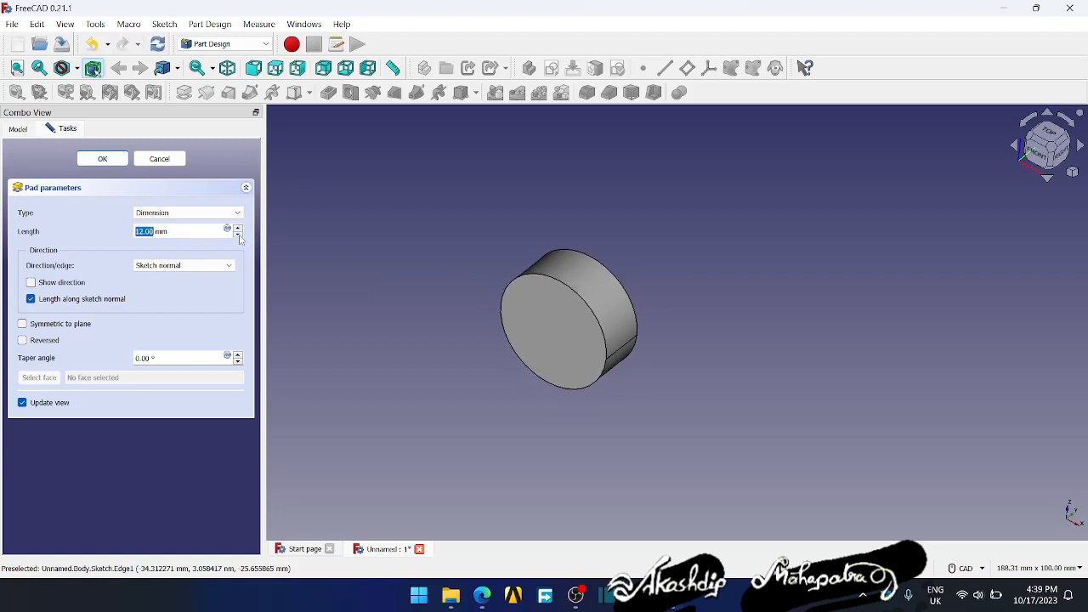
pyautogui.click(239, 235)
pyautogui.click(239, 236)
pyautogui.click(239, 236)
# - Try reversing the pad direction with lengths between 9 and 15 mm, and switch the reversal off again
pyautogui.click(23, 340)
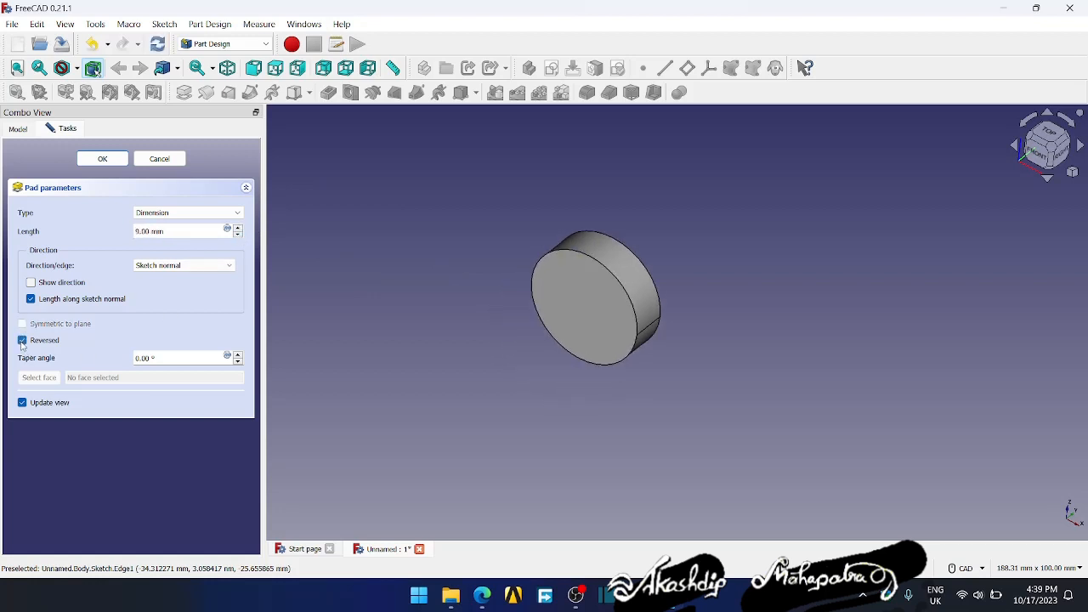
pyautogui.click(239, 229)
pyautogui.click(239, 228)
pyautogui.click(239, 229)
pyautogui.click(239, 229)
pyautogui.click(239, 229)
pyautogui.click(239, 228)
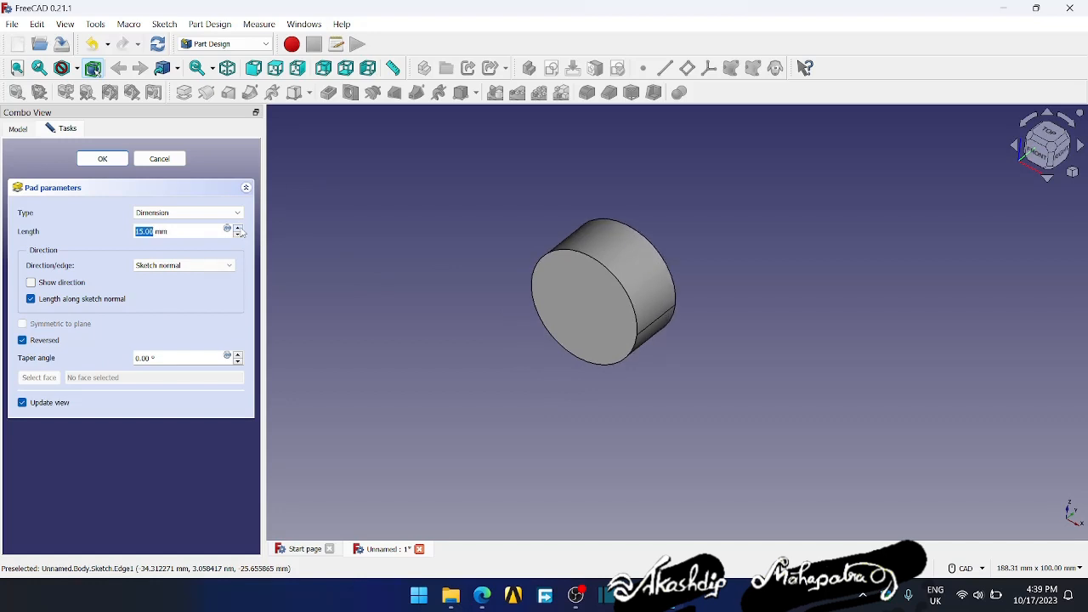
pyautogui.click(238, 234)
pyautogui.click(238, 234)
pyautogui.click(238, 234)
pyautogui.click(238, 235)
pyautogui.click(238, 235)
pyautogui.click(238, 234)
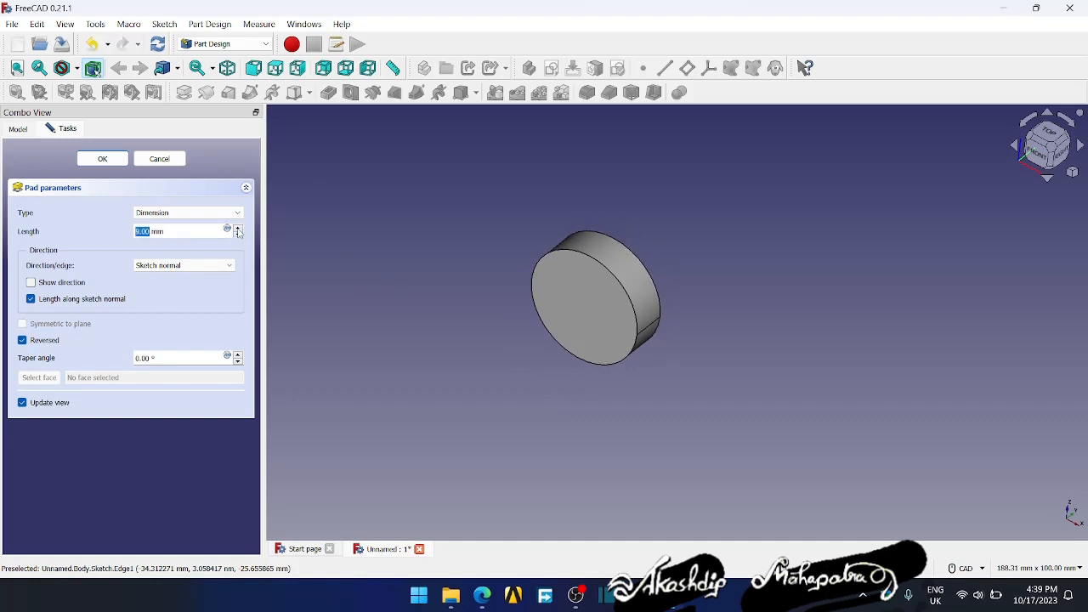
pyautogui.click(238, 228)
pyautogui.click(238, 228)
pyautogui.click(238, 228)
pyautogui.click(239, 235)
pyautogui.click(239, 235)
pyautogui.click(239, 235)
pyautogui.click(23, 340)
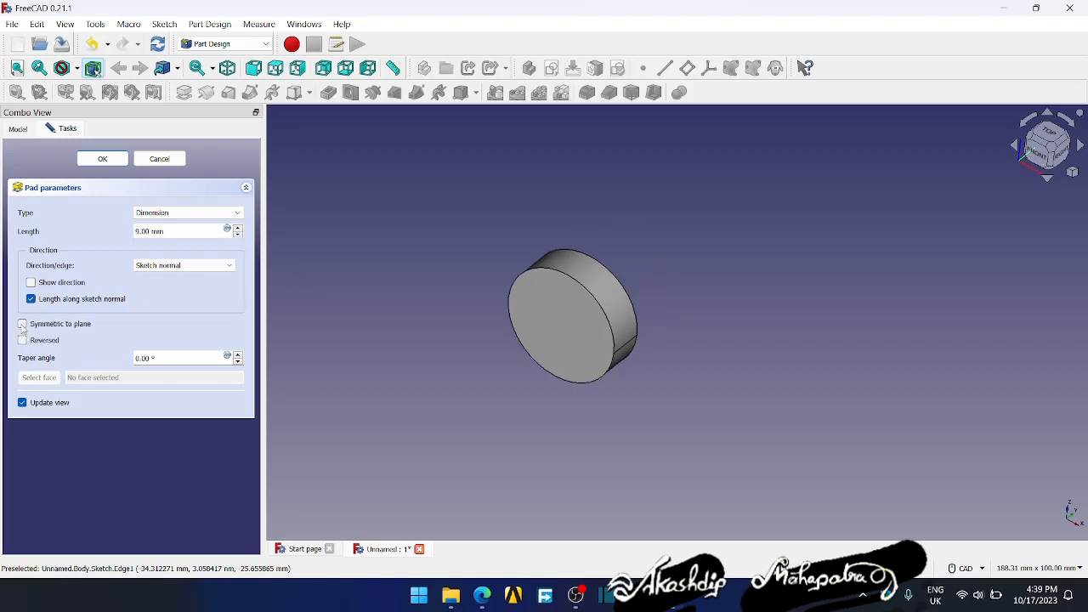
# - Make the pad symmetric to the sketch plane with a length of 20 mm and accept it
pyautogui.click(23, 323)
pyautogui.click(239, 229)
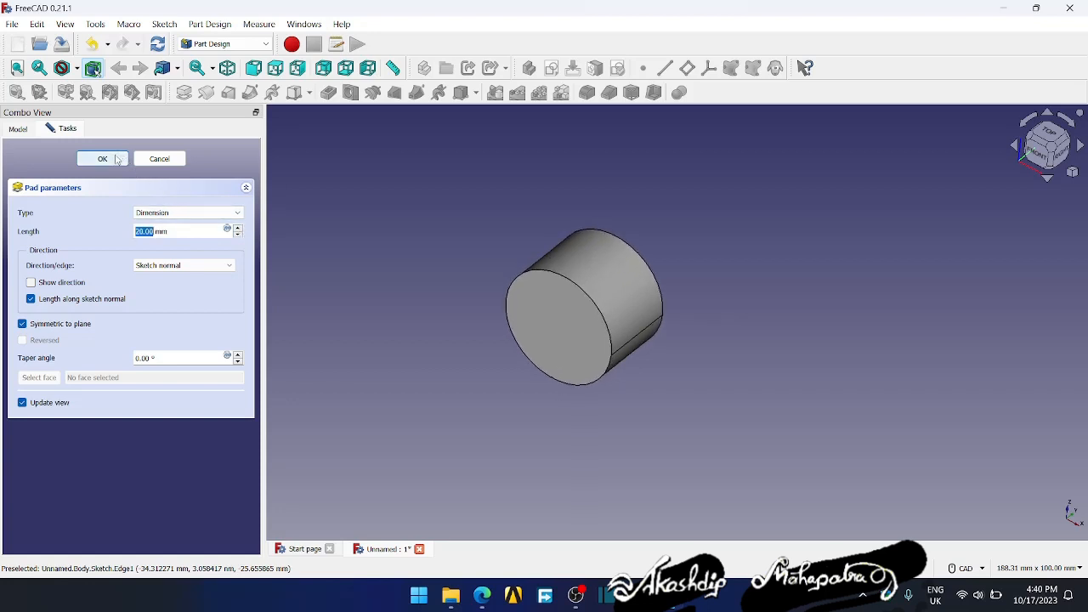
pyautogui.click(121, 160)
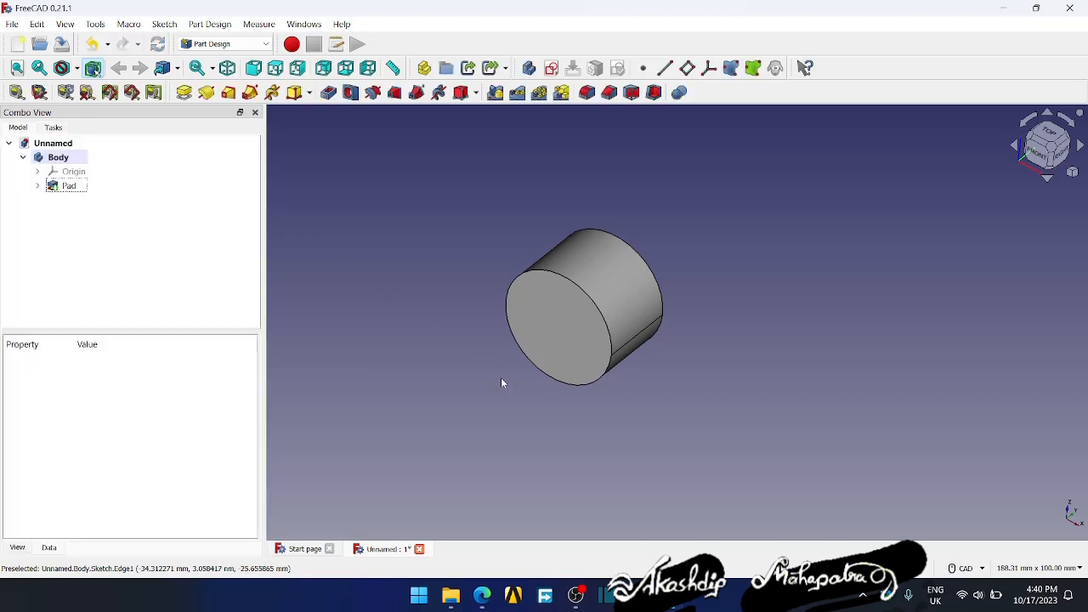
# - Create a new sketch on the cylinder's front circular face
pyautogui.moveTo(501, 380); pyautogui.dragTo(510, 369, button='middle')
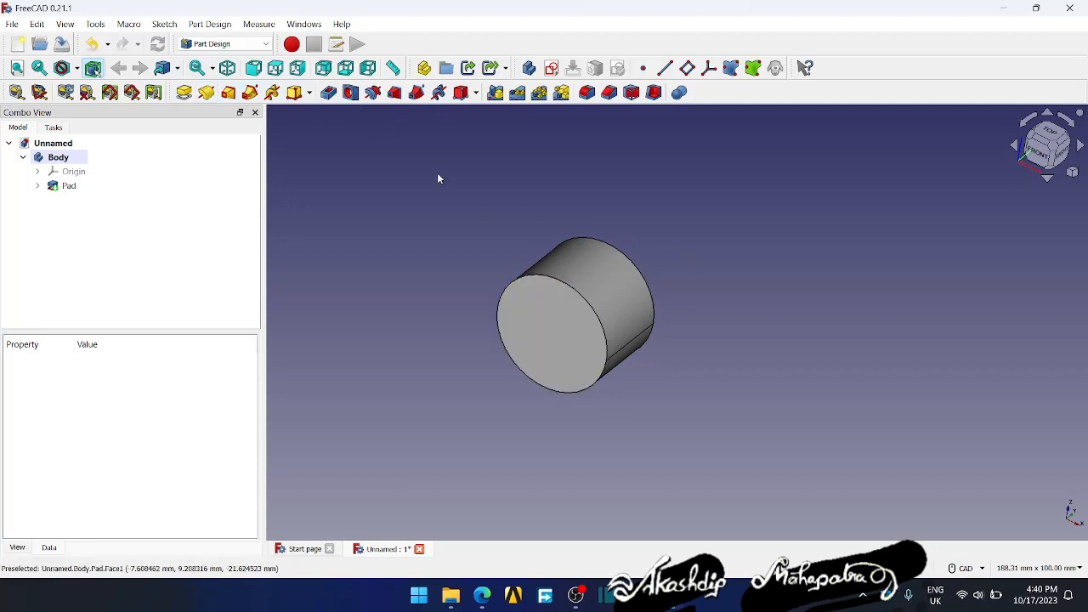
pyautogui.click(539, 341)
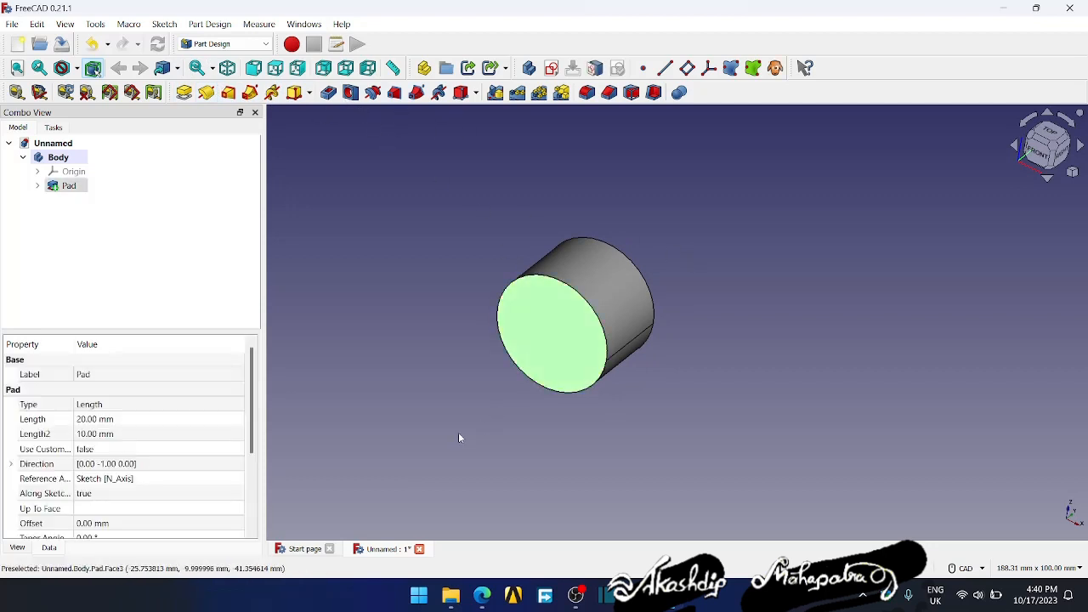
pyautogui.click(552, 68)
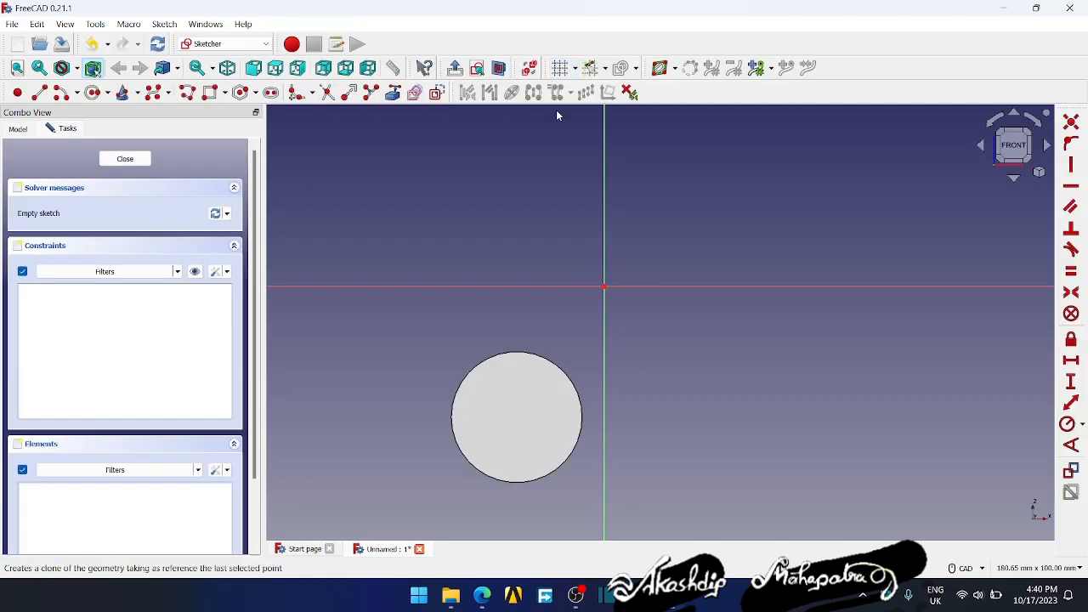
# - Draw a smaller circle freehand inside the cylinder's front face, slightly up and left of its centre
pyautogui.scroll(2, 515, 332)
pyautogui.scroll(2, 561, 323)
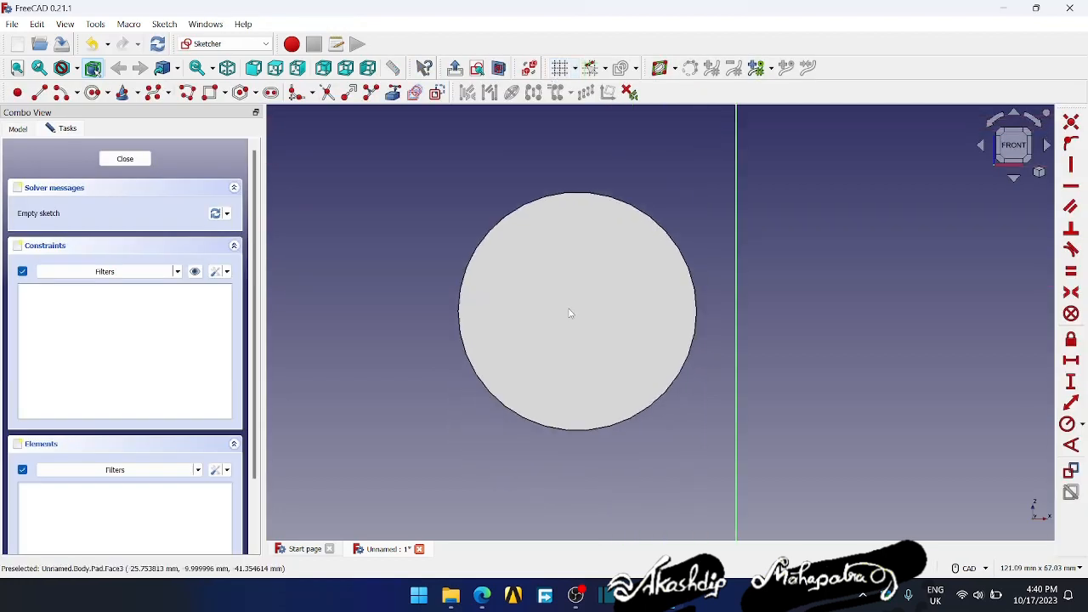
pyautogui.click(94, 92)
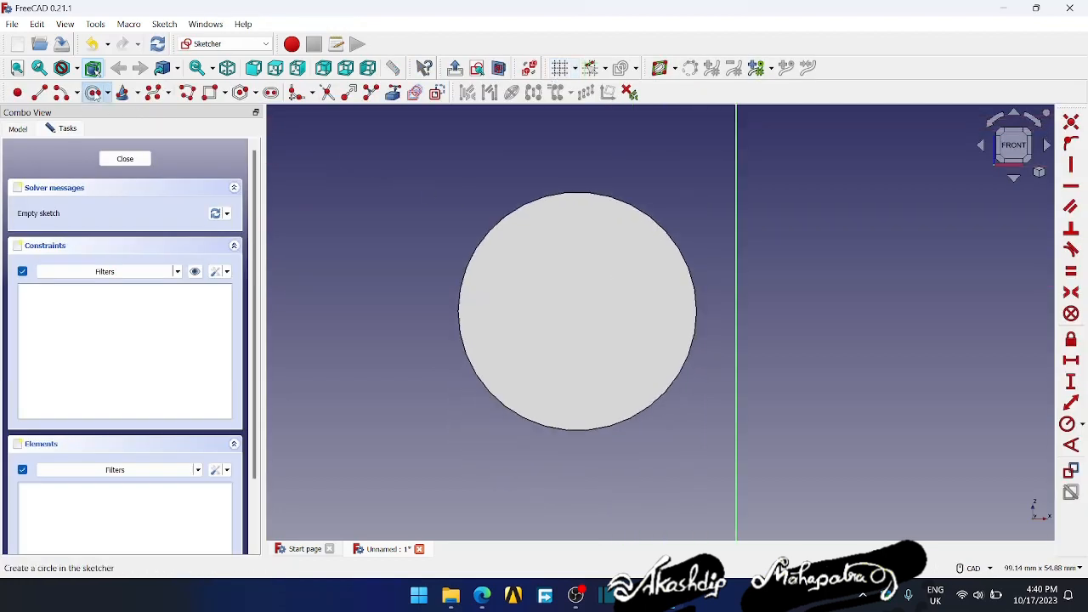
pyautogui.click(564, 296)
pyautogui.click(601, 330)
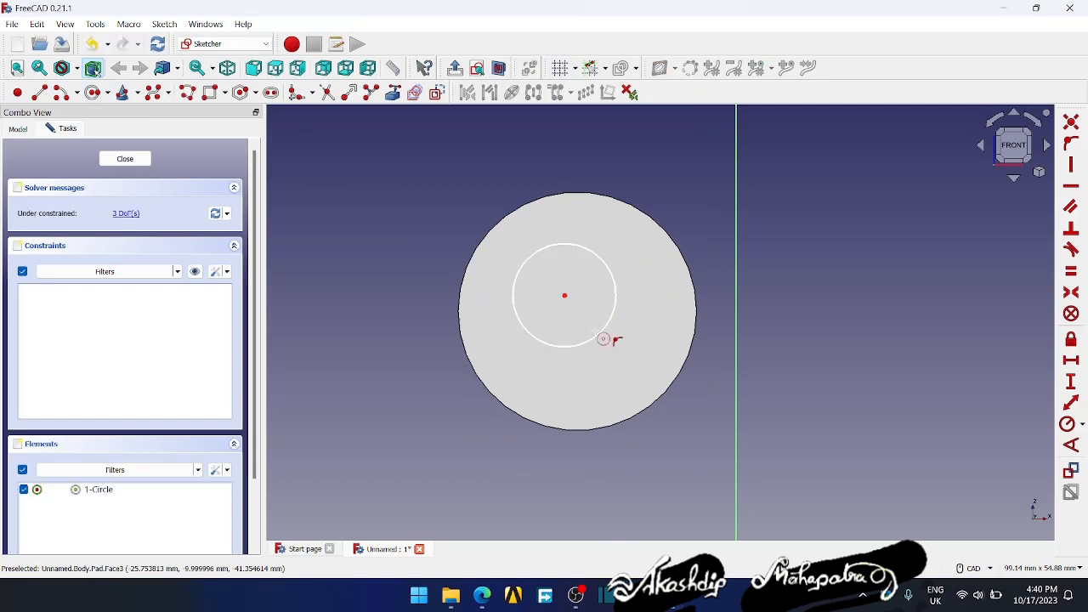
# - Finish the circle tool and reposition the small circle by its centre, trying to centre it on the cylinder's face by eye
pyautogui.rightClick(569, 304)
pyautogui.moveTo(565, 296)
pyautogui.mouseDown()
pyautogui.moveTo(592, 314)
pyautogui.moveTo(537, 300)
pyautogui.mouseUp()
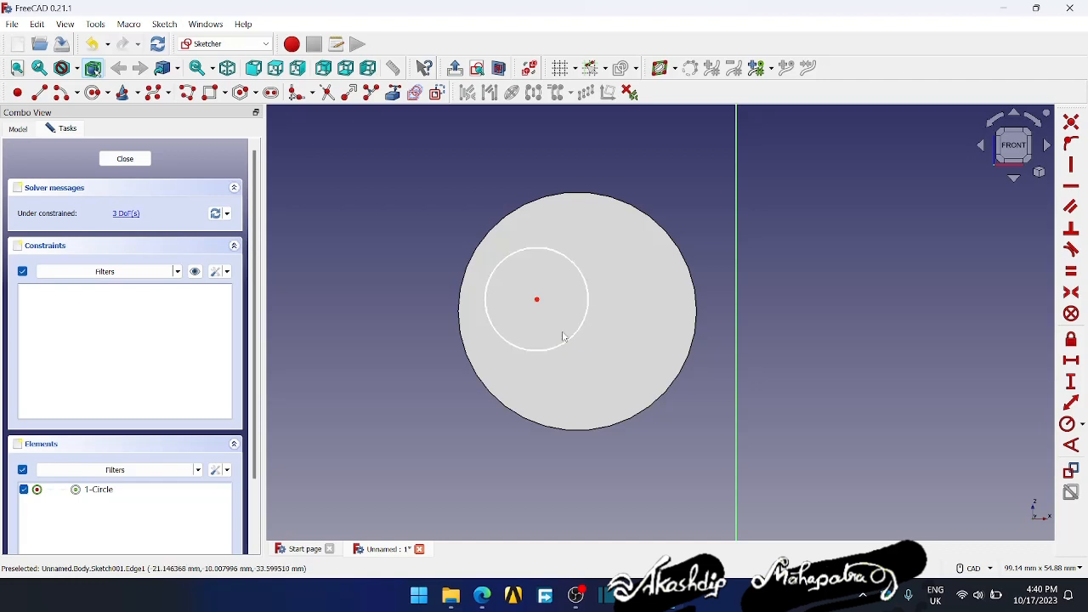
pyautogui.scroll(-5, 601, 321)
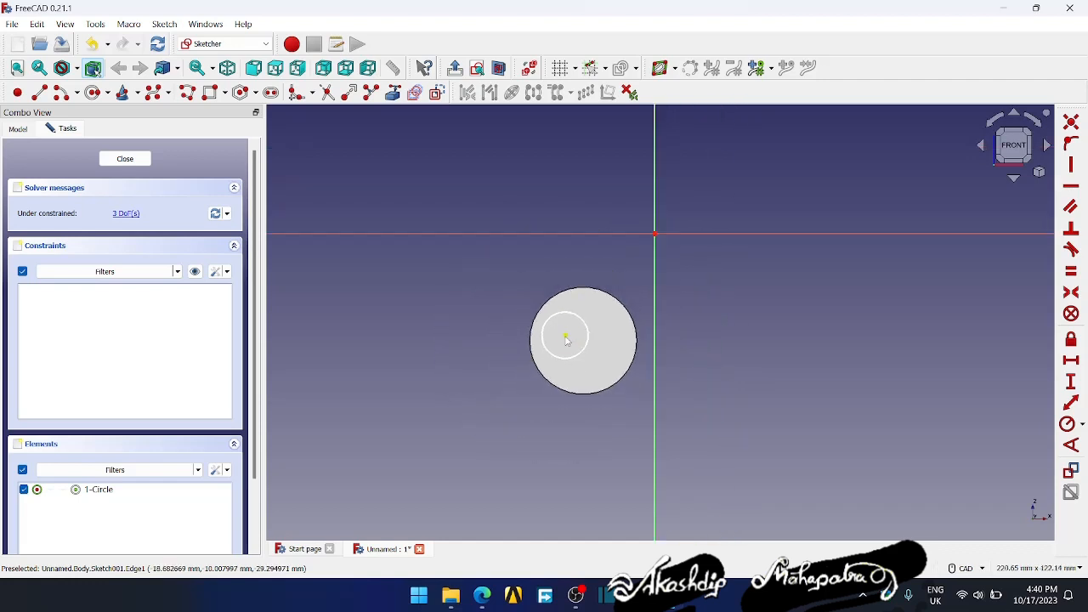
pyautogui.moveTo(583, 342); pyautogui.dragTo(586, 342)
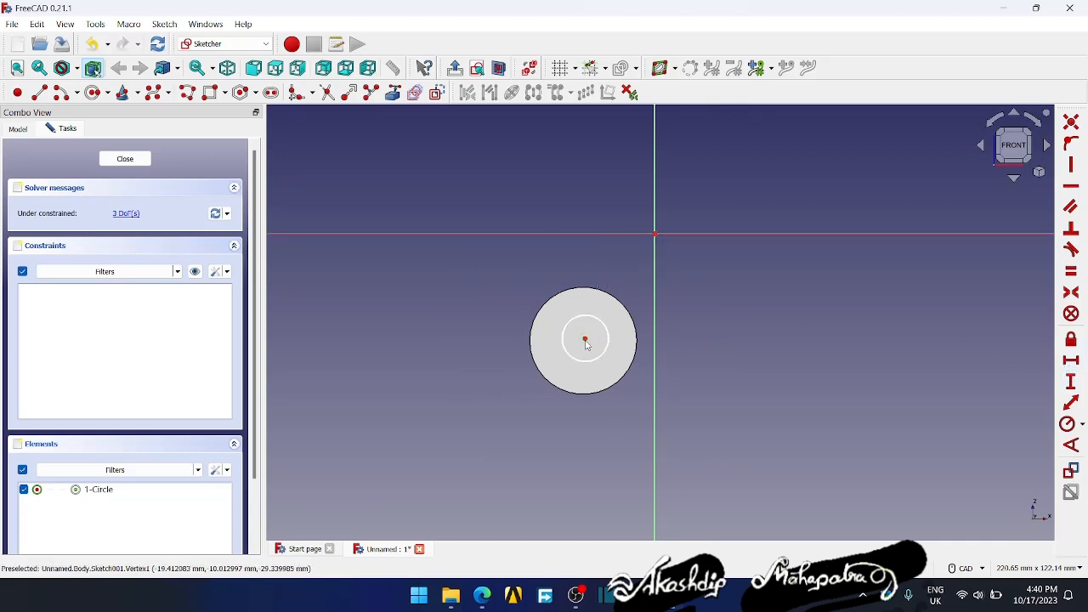
pyautogui.moveTo(586, 342)
pyautogui.mouseDown()
pyautogui.moveTo(554, 342)
pyautogui.moveTo(562, 336)
pyautogui.mouseUp()
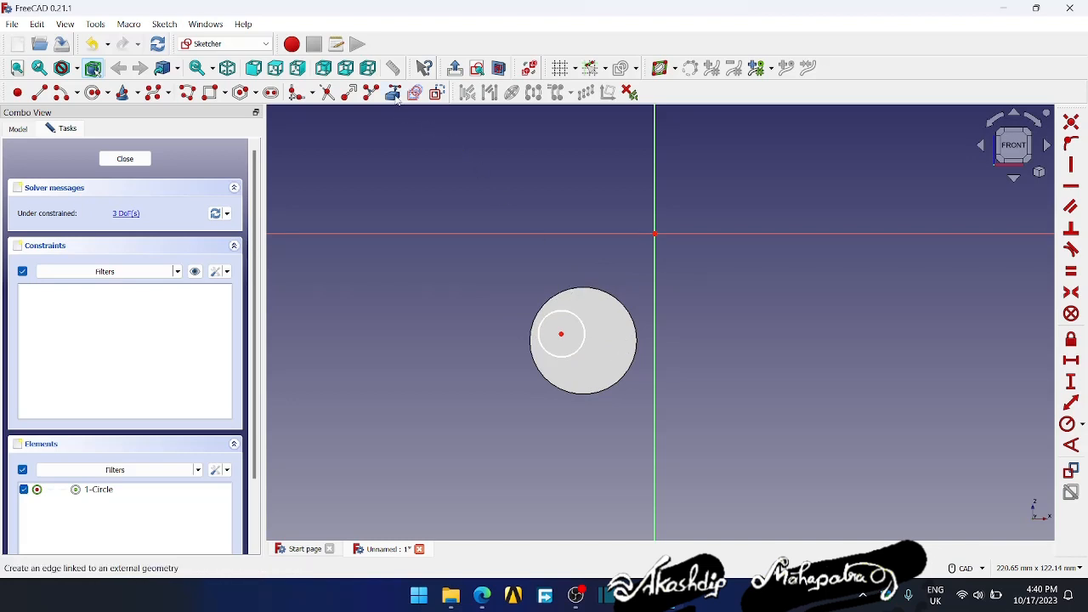
# - Link the cylinder's outer edge as external geometry and make the small circle's centre coincident with the edge's centre
pyautogui.click(394, 94)
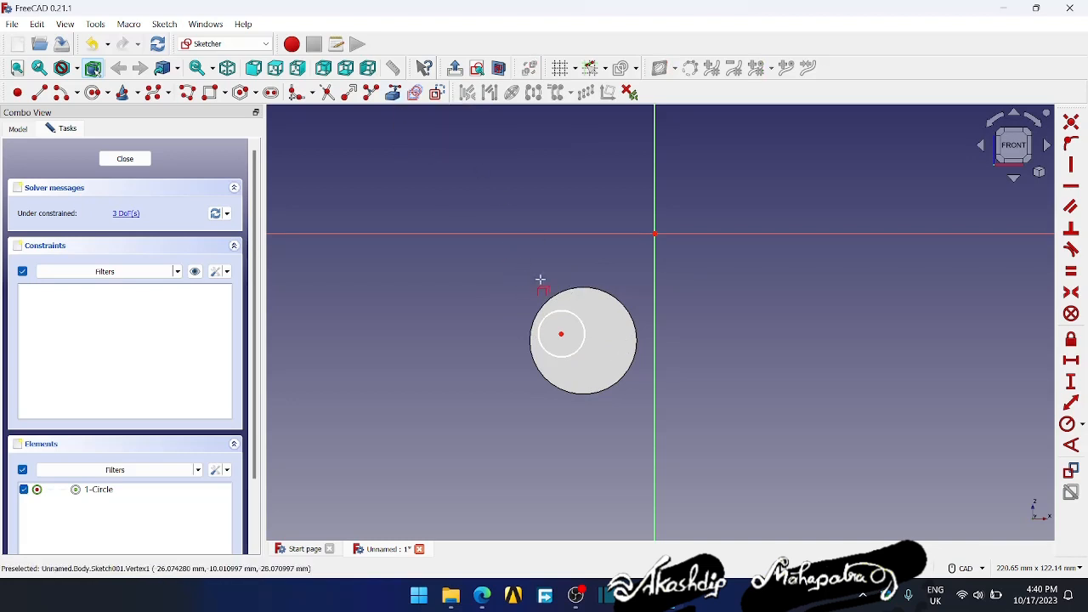
pyautogui.click(573, 288)
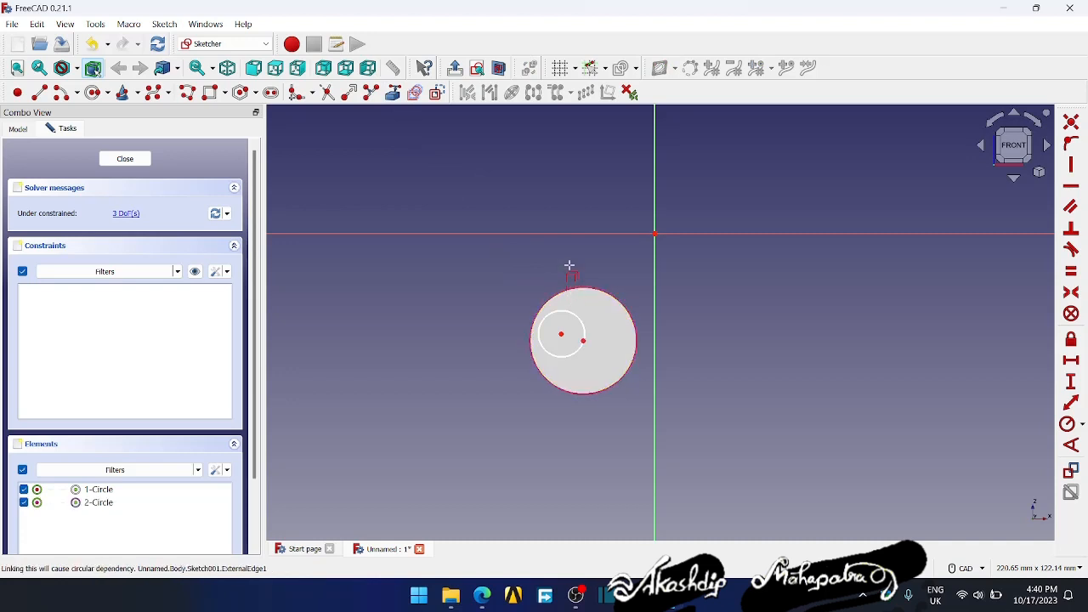
pyautogui.click(586, 346)
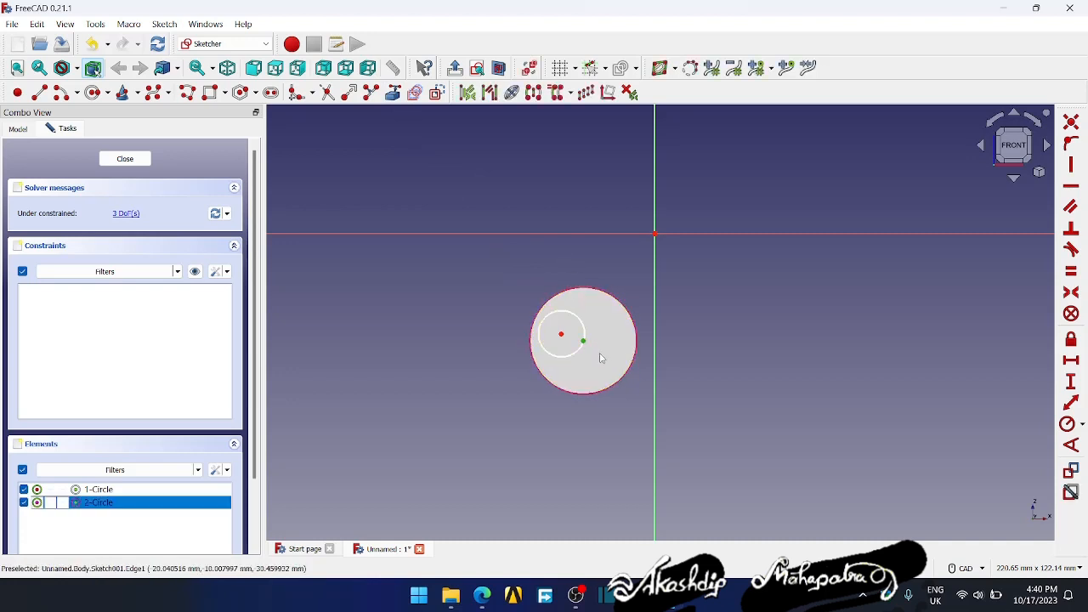
pyautogui.click(564, 340)
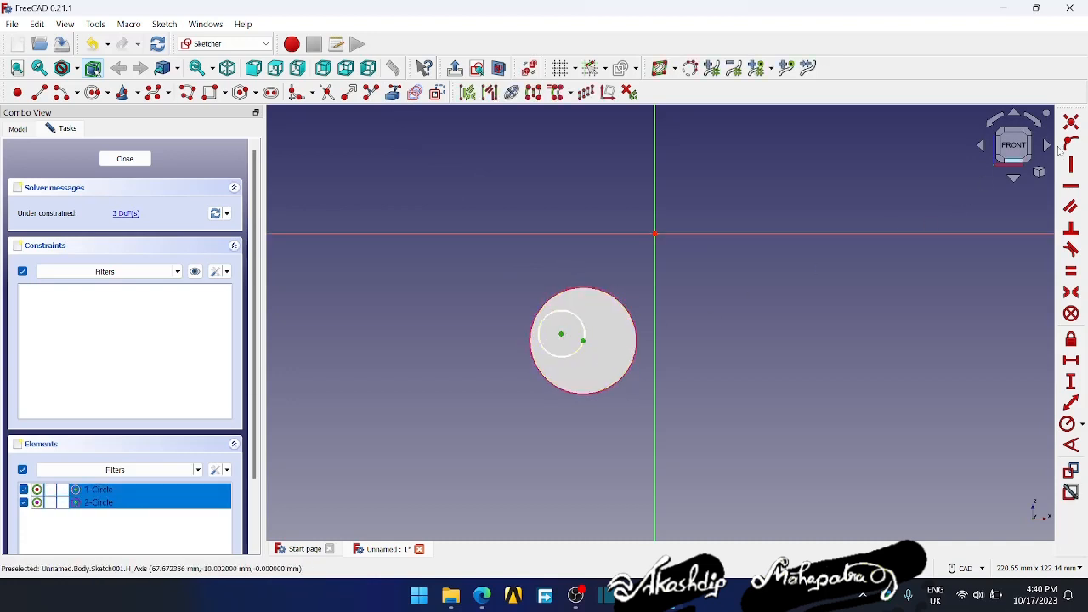
pyautogui.click(1071, 122)
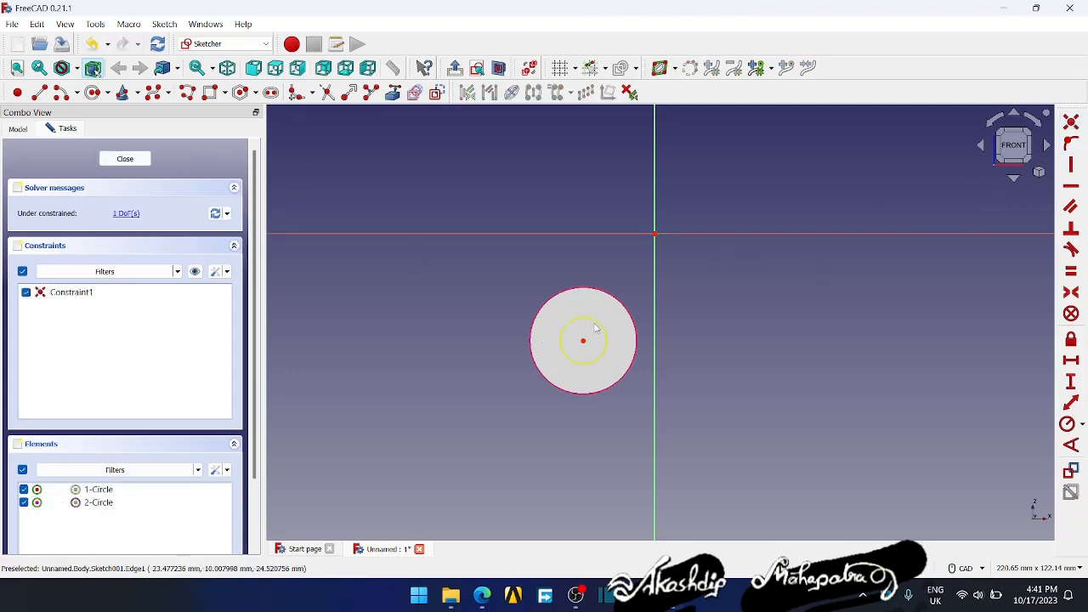
# - Constrain the inner circle's diameter to 15 mm and close the sketch
pyautogui.click(1082, 425)
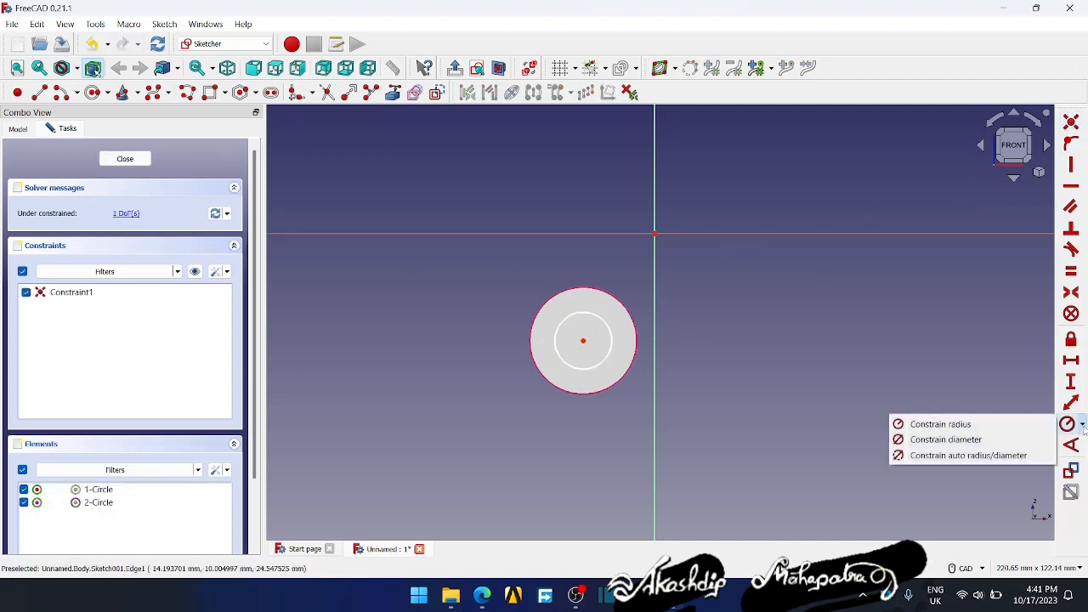
pyautogui.click(948, 439)
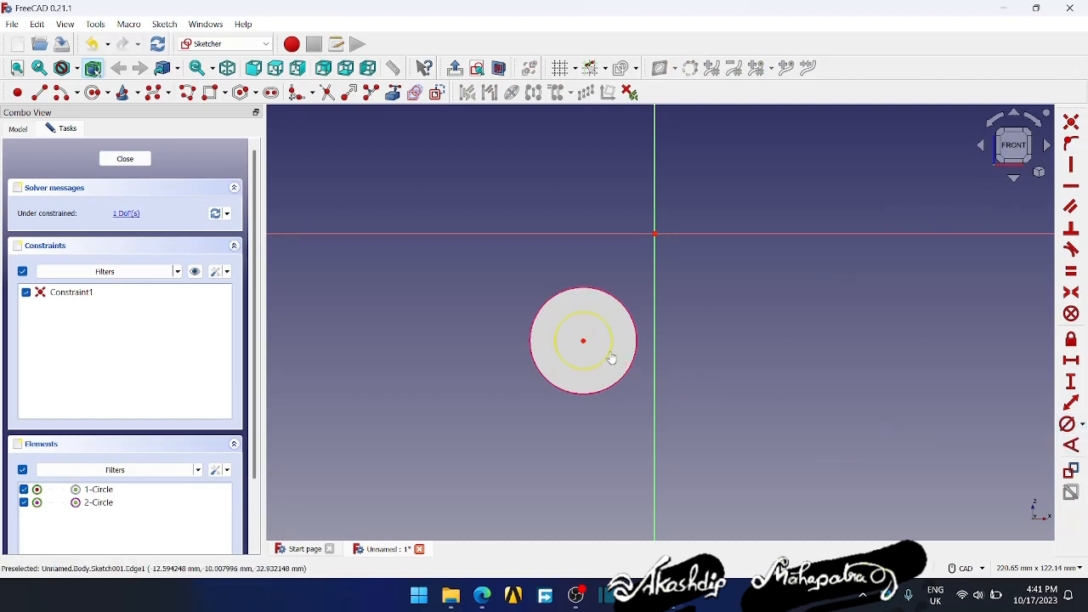
pyautogui.click(610, 357)
pyautogui.write('15')
pyautogui.press('Return')
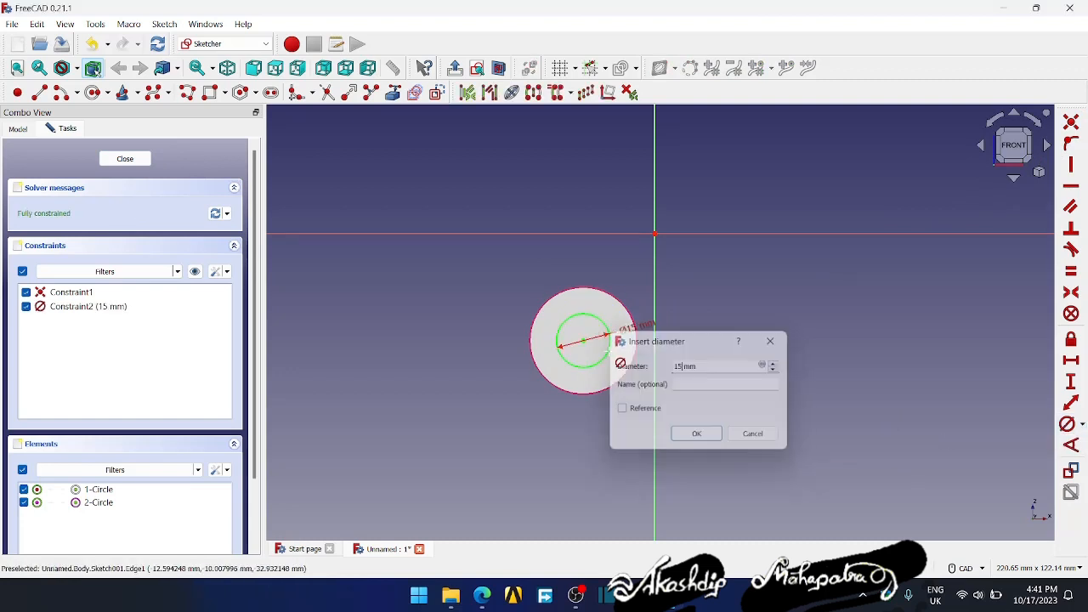
pyautogui.click(127, 158)
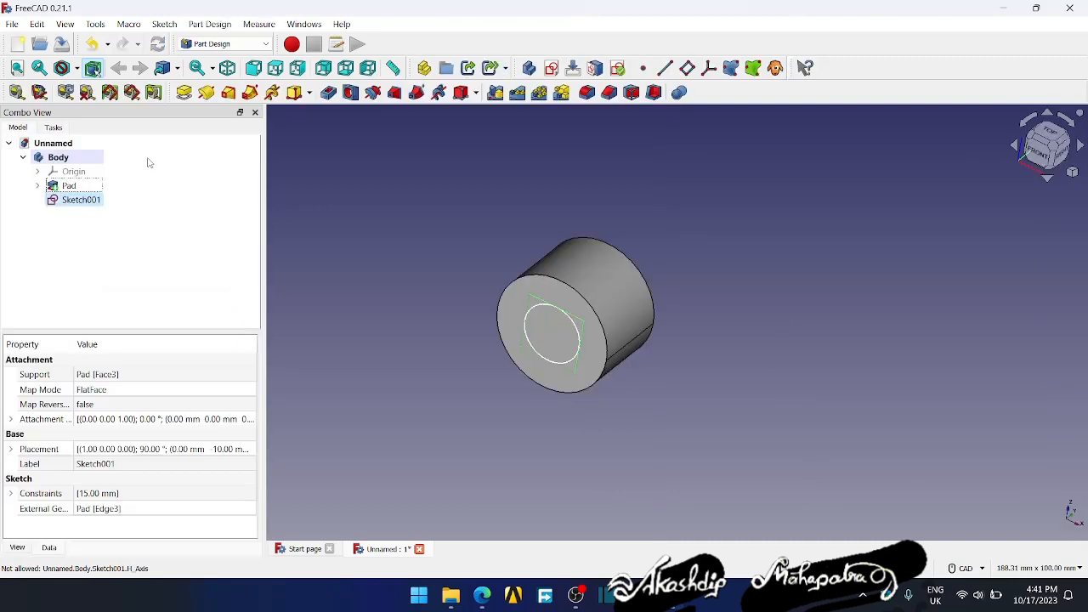
# - Pocket the inner circle all the way through the cylinder, after trying lengths of 6 and 7 mm, and accept it
pyautogui.click(329, 93)
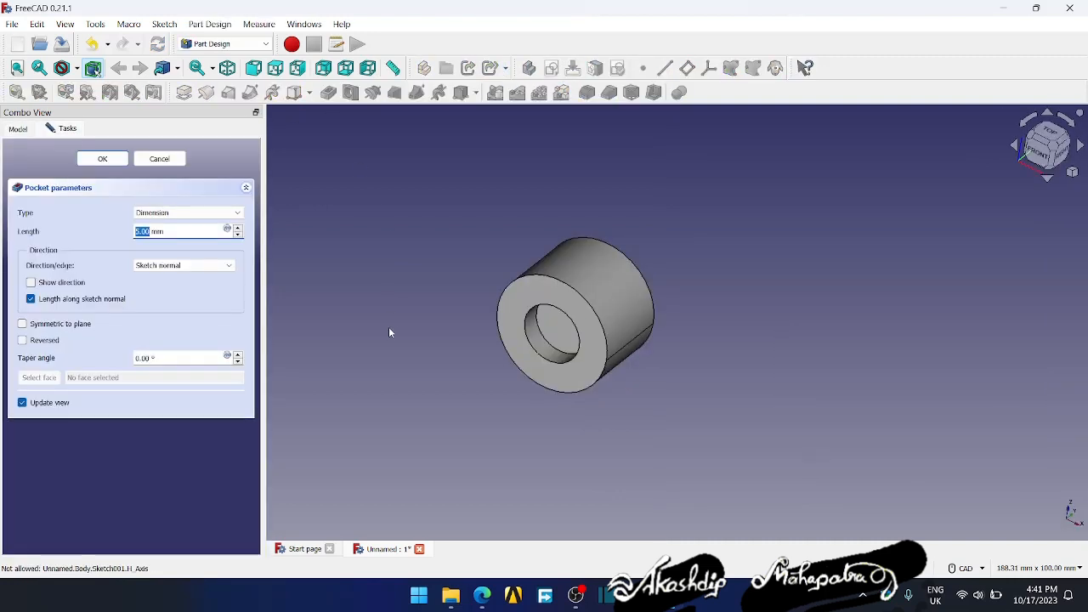
pyautogui.click(239, 228)
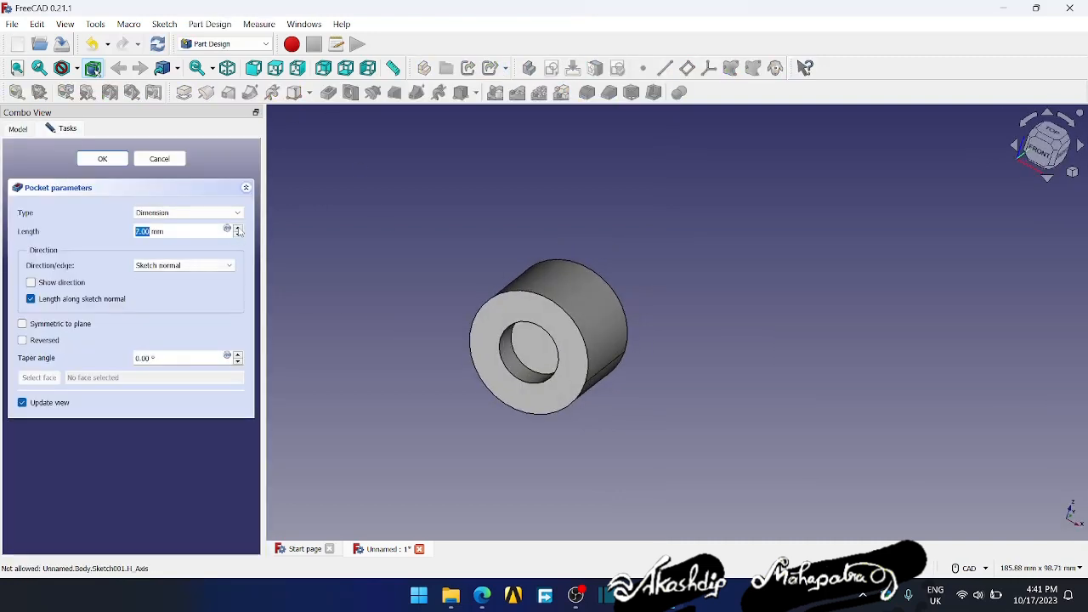
pyautogui.click(239, 228)
pyautogui.click(239, 228)
pyautogui.click(238, 227)
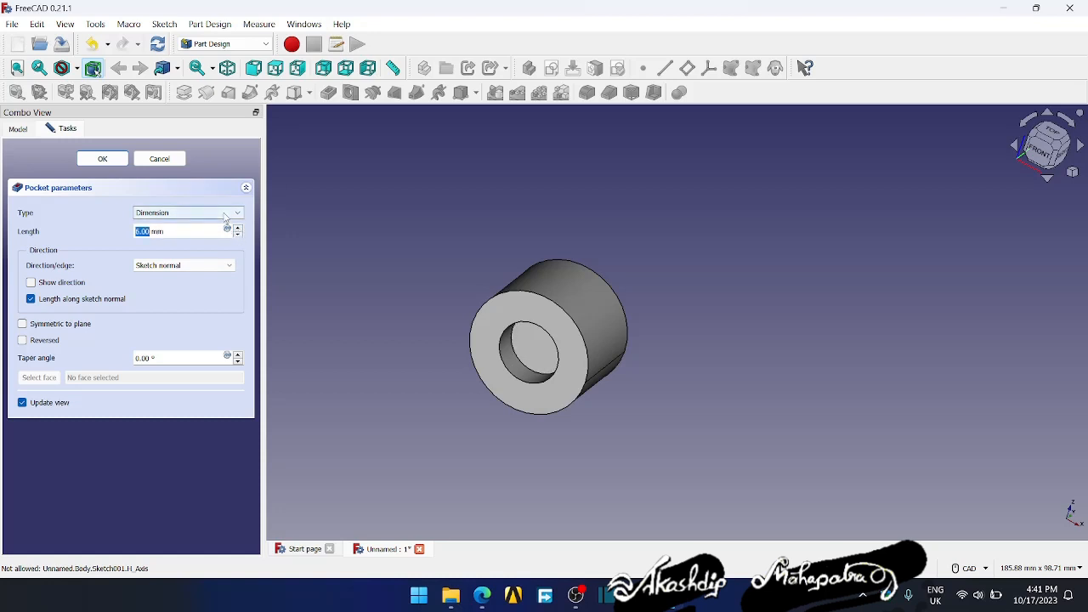
pyautogui.click(187, 213)
pyautogui.click(161, 229)
pyautogui.moveTo(403, 343); pyautogui.dragTo(380, 306, button='middle')
pyautogui.click(123, 163)
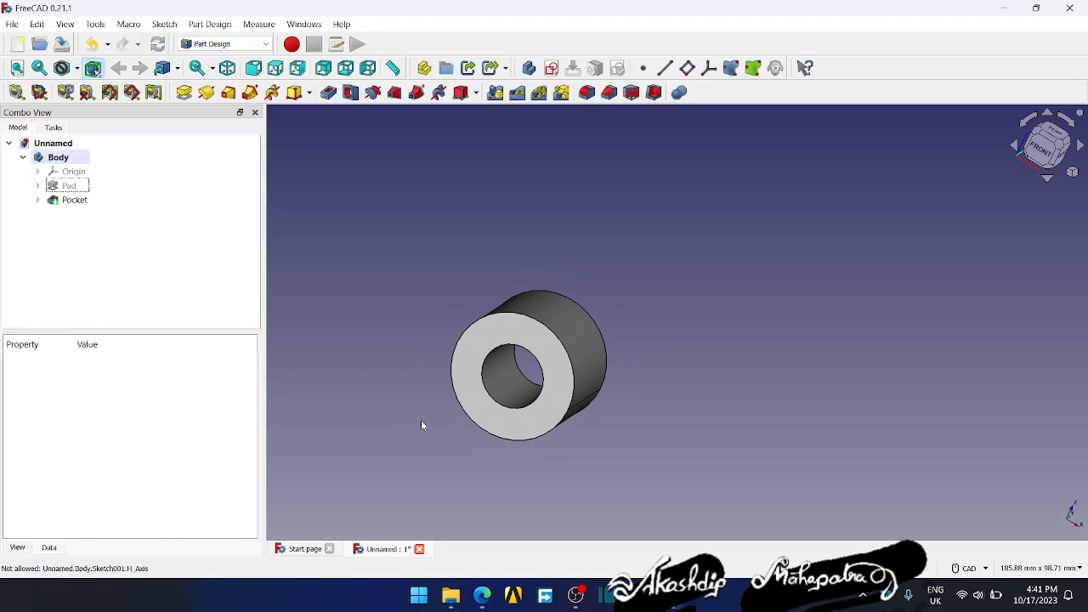
# - Start a fillet on the hole's front circular edge and set its radius to 3 mm
pyautogui.scroll(4, 510, 391)
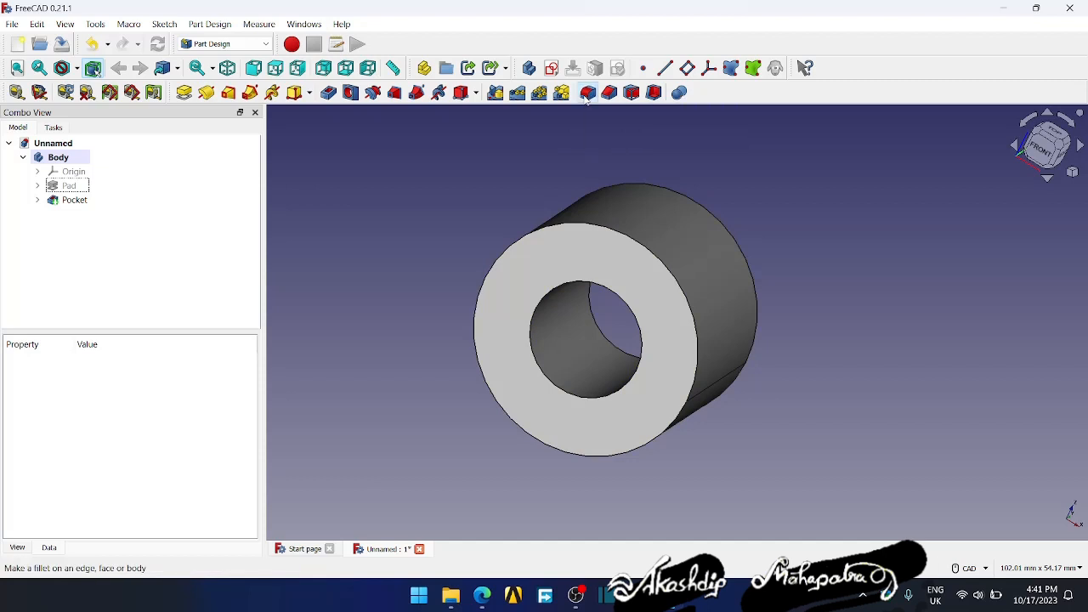
pyautogui.click(586, 93)
pyautogui.click(532, 350)
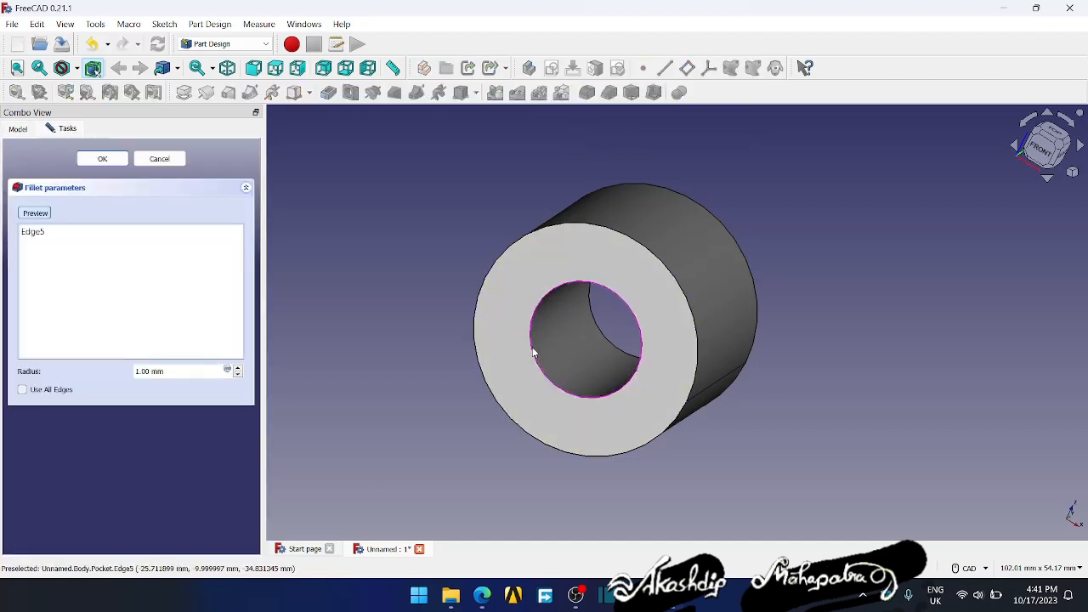
pyautogui.click(238, 369)
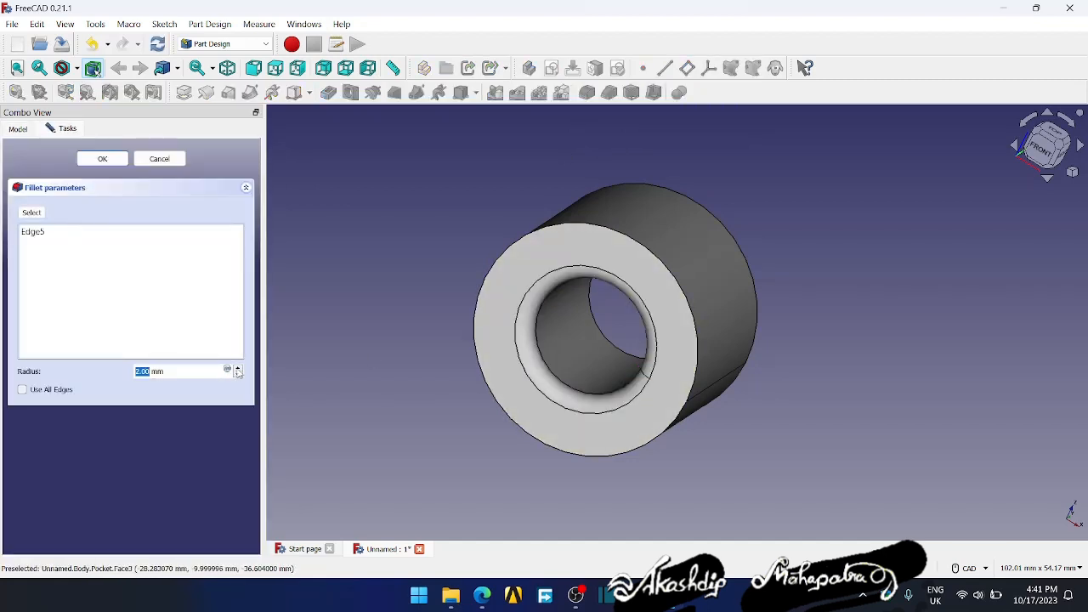
pyautogui.click(238, 369)
pyautogui.click(238, 375)
pyautogui.click(238, 368)
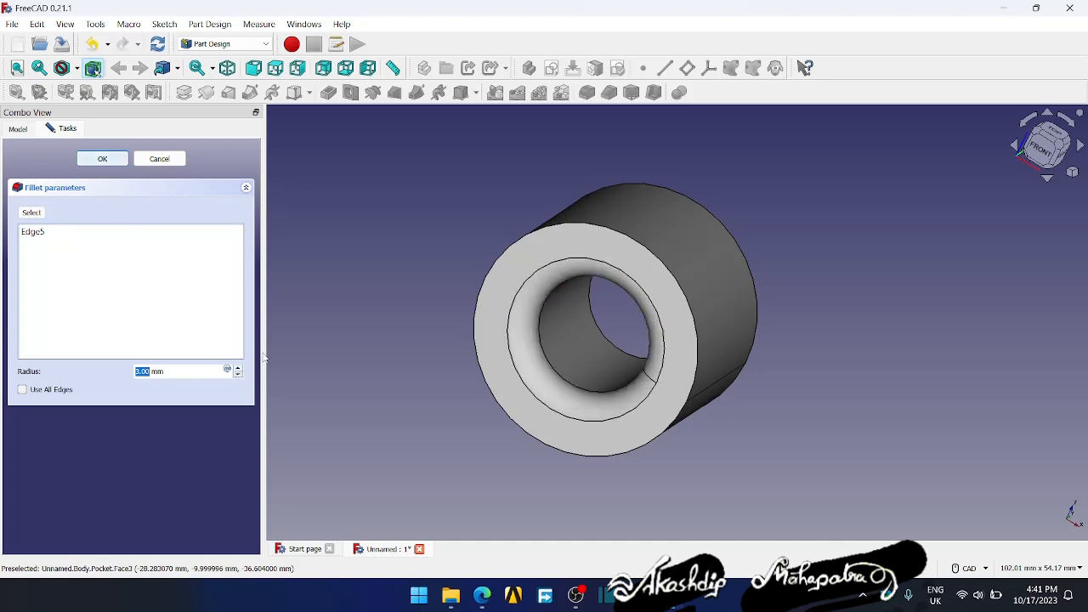
# - Add the hole's rear circular edge to the fillet, keeping the radius at 3 mm, and check both ends of the hole
pyautogui.moveTo(651, 503); pyautogui.dragTo(289, 182, button='middle')
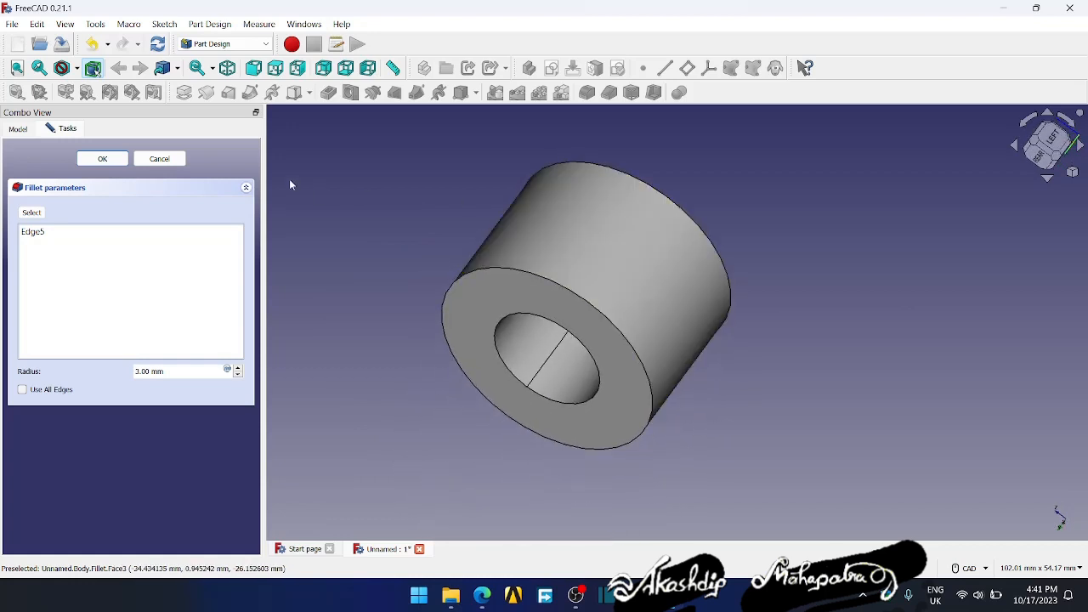
pyautogui.click(497, 353)
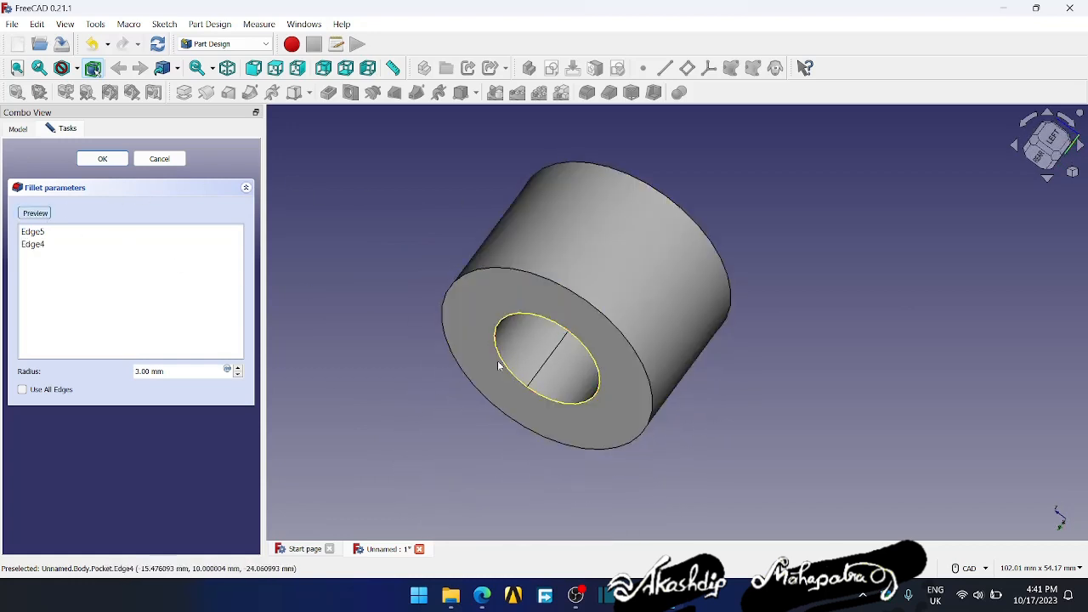
pyautogui.click(237, 369)
pyautogui.click(238, 375)
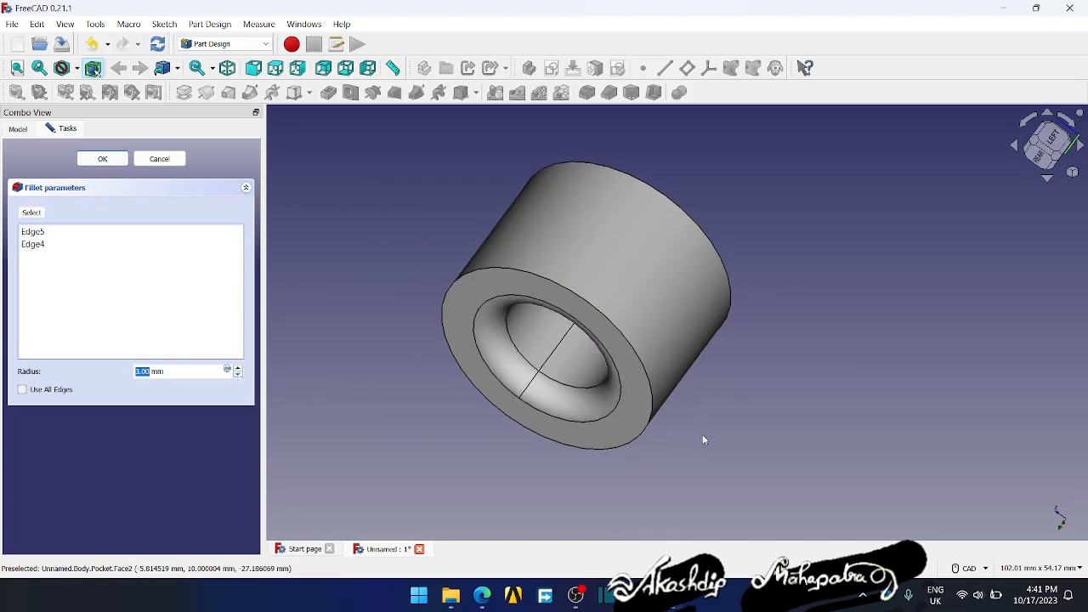
pyautogui.moveTo(876, 377); pyautogui.dragTo(553, 501, button='middle')
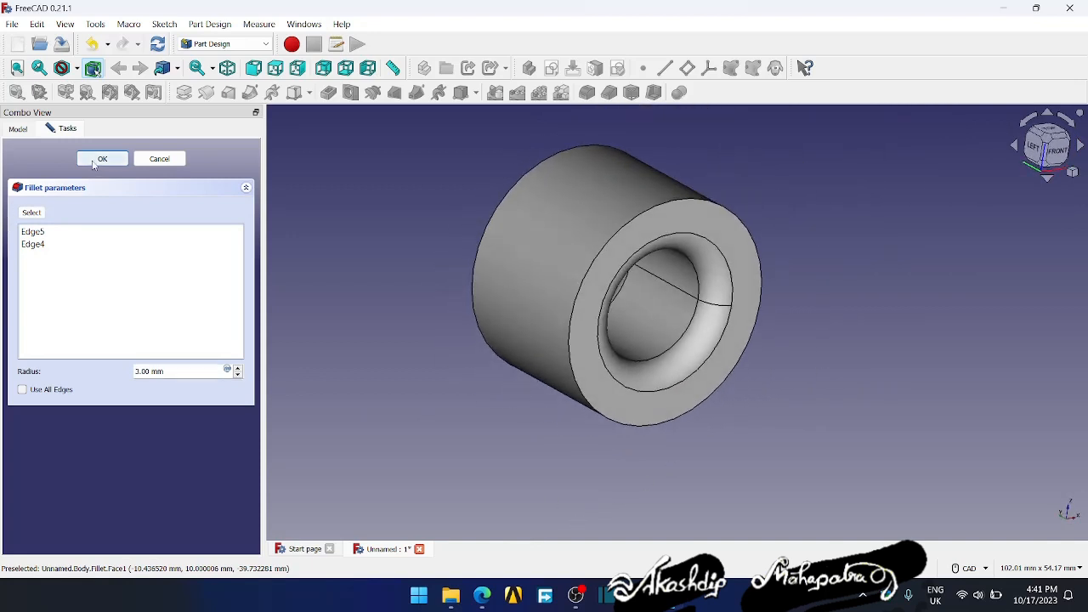
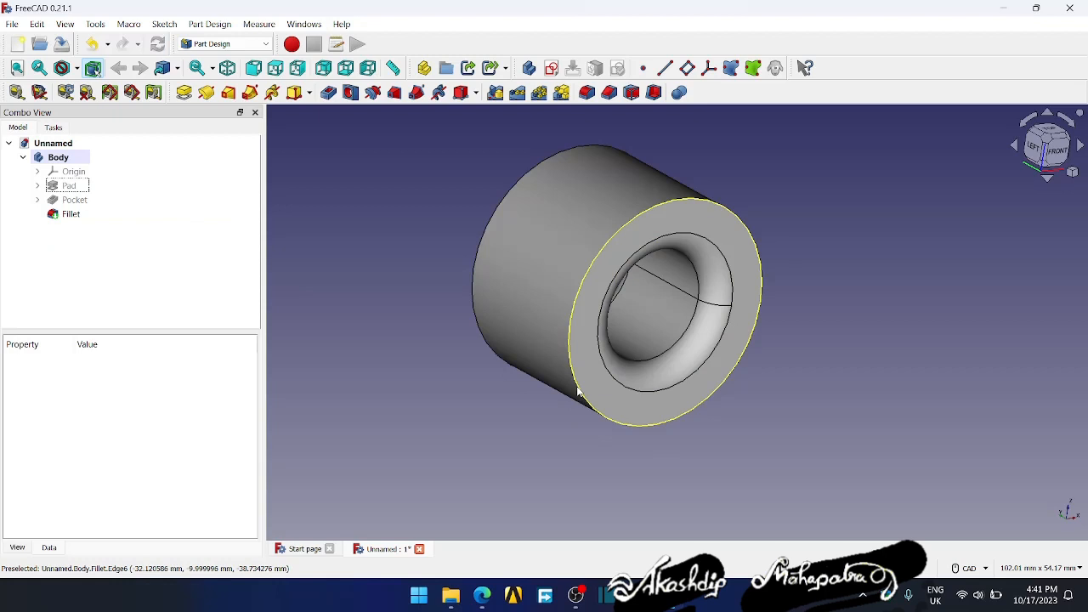
# - Chamfer the cylinder's outer circular edges at both ends with equal distance, trying 2 mm and settling on a size of 1.5 mm
pyautogui.click(608, 94)
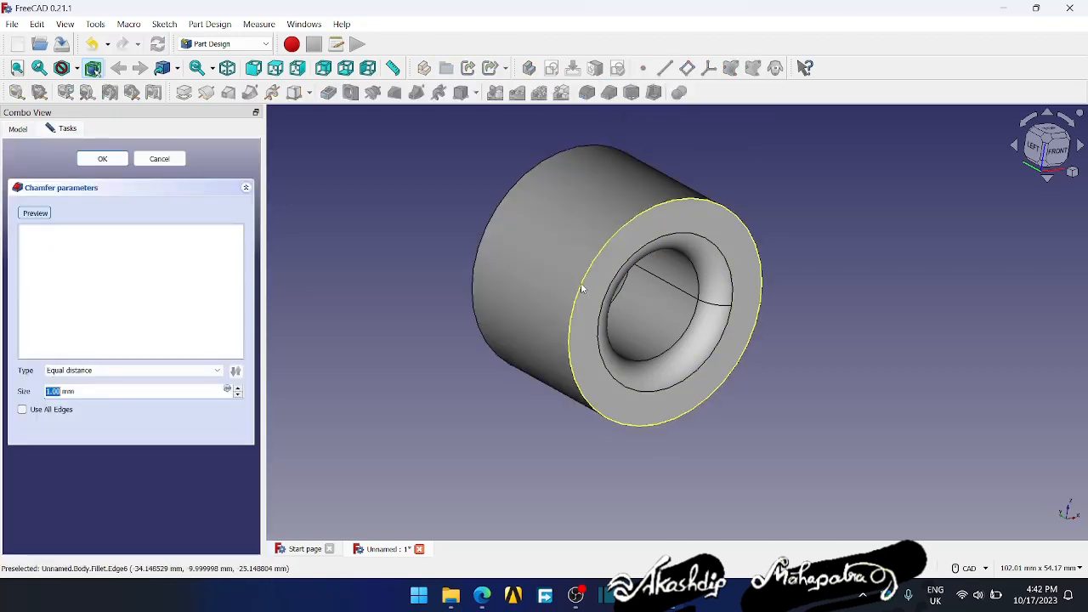
pyautogui.moveTo(404, 415); pyautogui.dragTo(286, 395, button='middle')
pyautogui.click(296, 346)
pyautogui.click(238, 388)
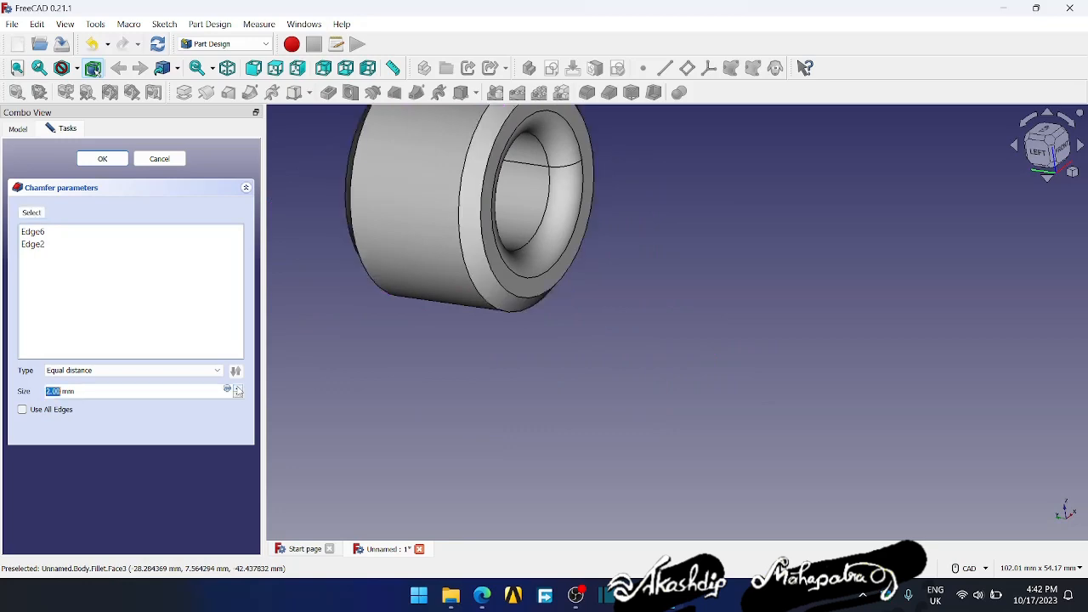
pyautogui.moveTo(623, 375); pyautogui.dragTo(557, 344, button='middle')
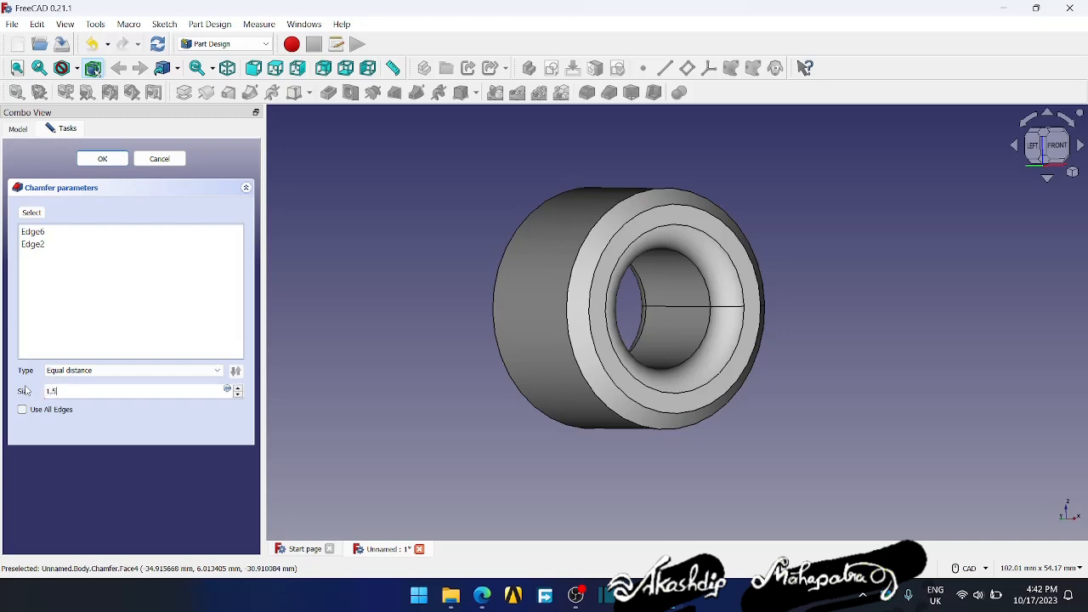
pyautogui.write('1.5')
pyautogui.press('Return')
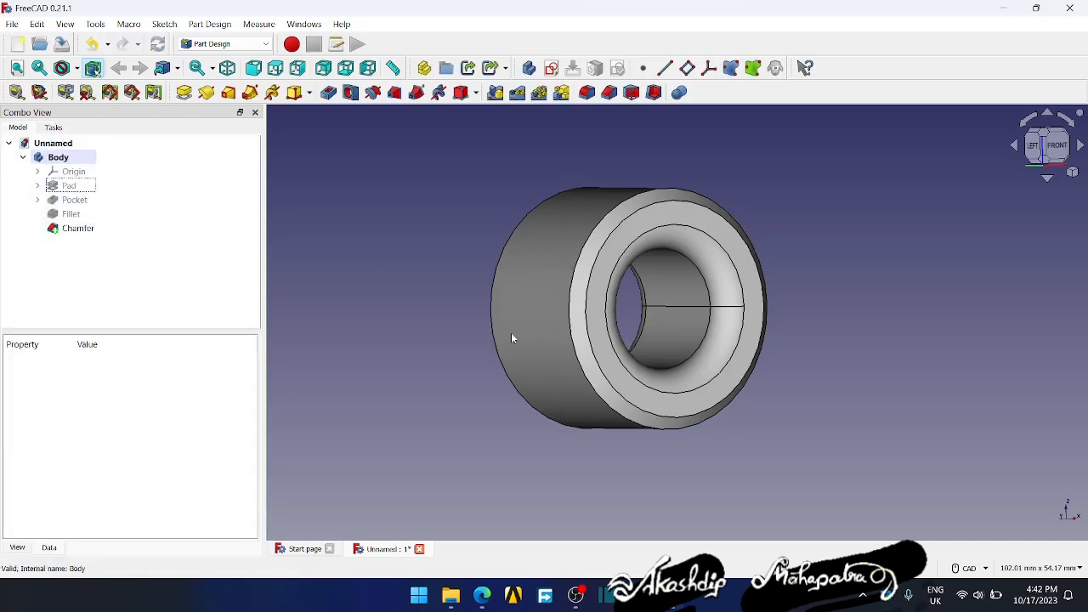
pyautogui.moveTo(577, 431)
pyautogui.mouseDown(button='middle')
pyautogui.moveTo(802, 323)
pyautogui.moveTo(804, 311)
pyautogui.moveTo(615, 422)
pyautogui.moveTo(529, 447)
pyautogui.moveTo(586, 438)
pyautogui.mouseUp(button='middle')
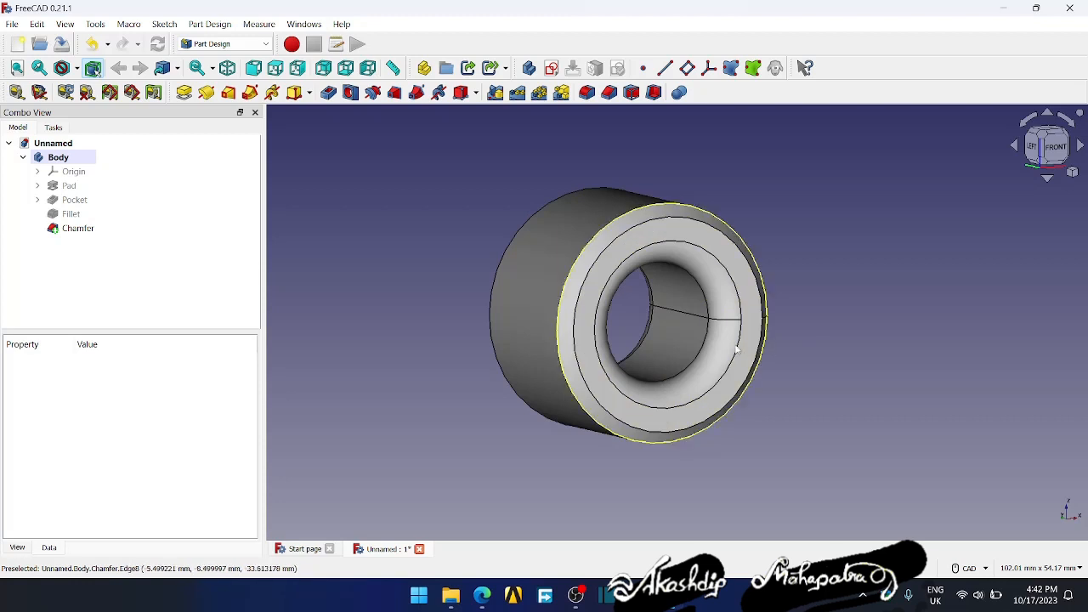
# - Set the chamfer's Refine property to true and recheck it in the feature's properties
pyautogui.click(77, 229)
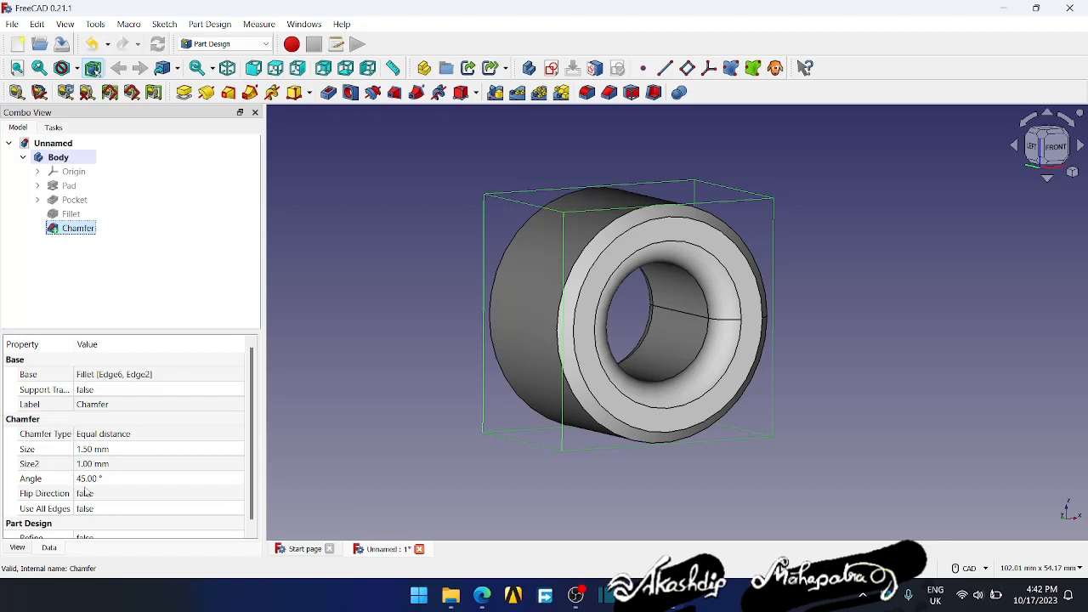
pyautogui.scroll(-1, 125, 496)
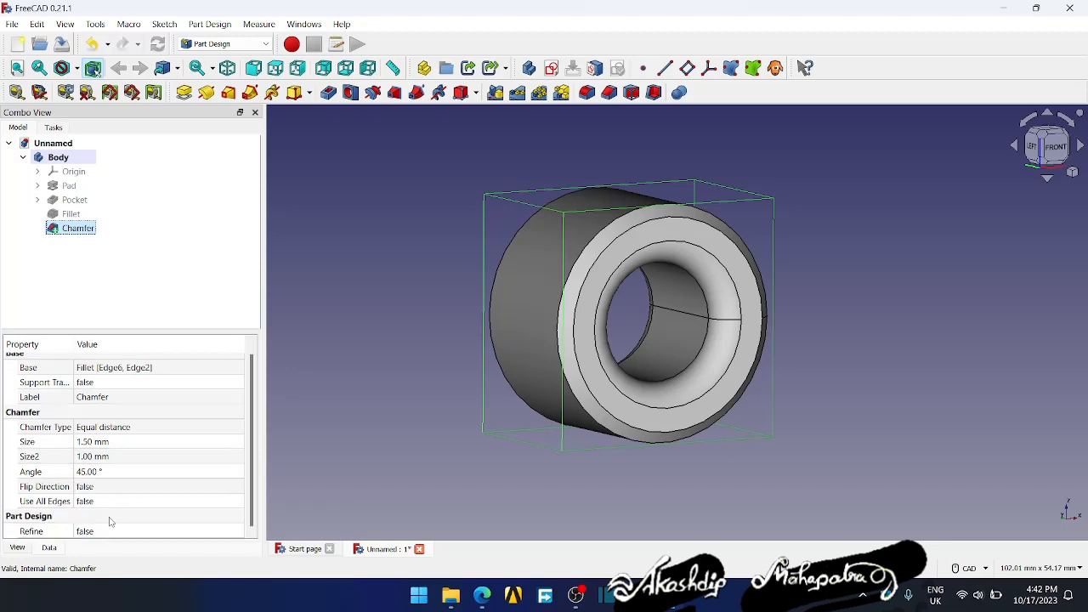
pyautogui.click(85, 531)
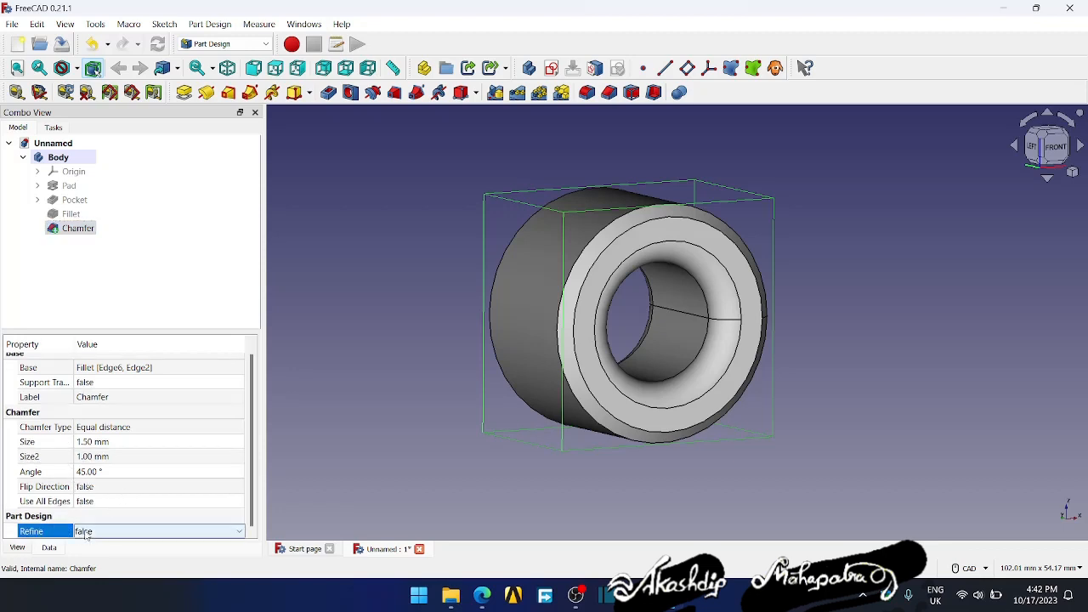
pyautogui.click(85, 531)
pyautogui.click(85, 553)
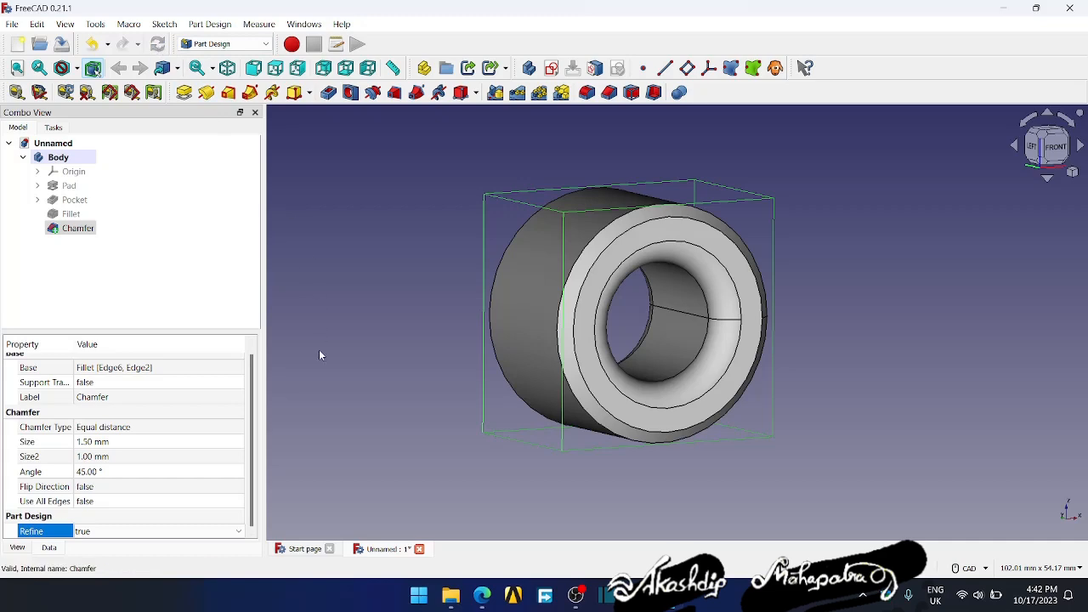
pyautogui.click(153, 292)
pyautogui.moveTo(401, 401)
pyautogui.mouseDown(button='middle')
pyautogui.moveTo(661, 347)
pyautogui.moveTo(433, 397)
pyautogui.moveTo(389, 388)
pyautogui.mouseUp(button='middle')
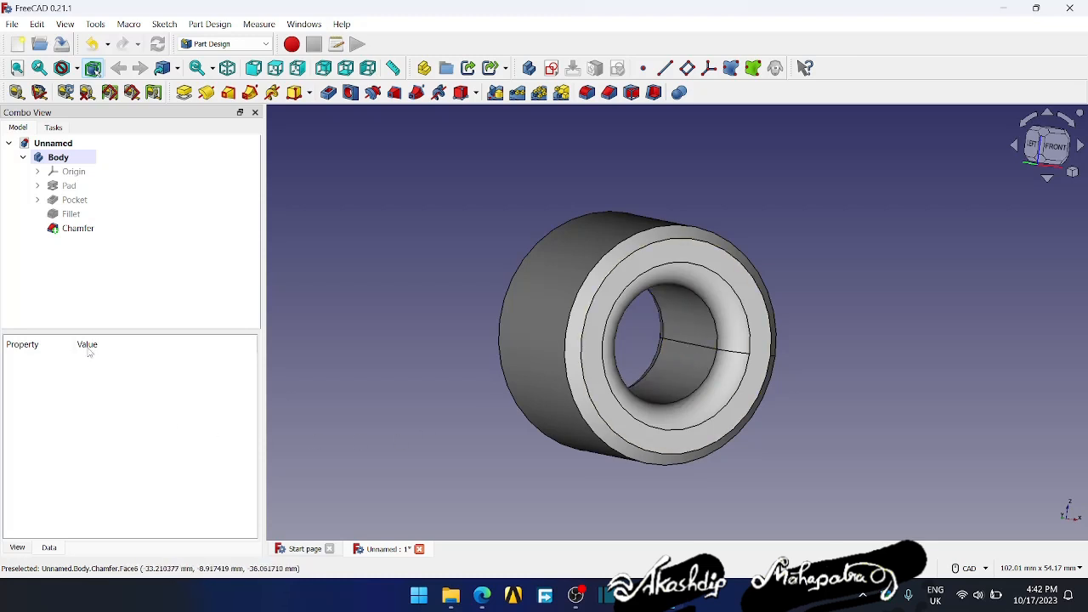
pyautogui.click(75, 229)
pyautogui.click(90, 533)
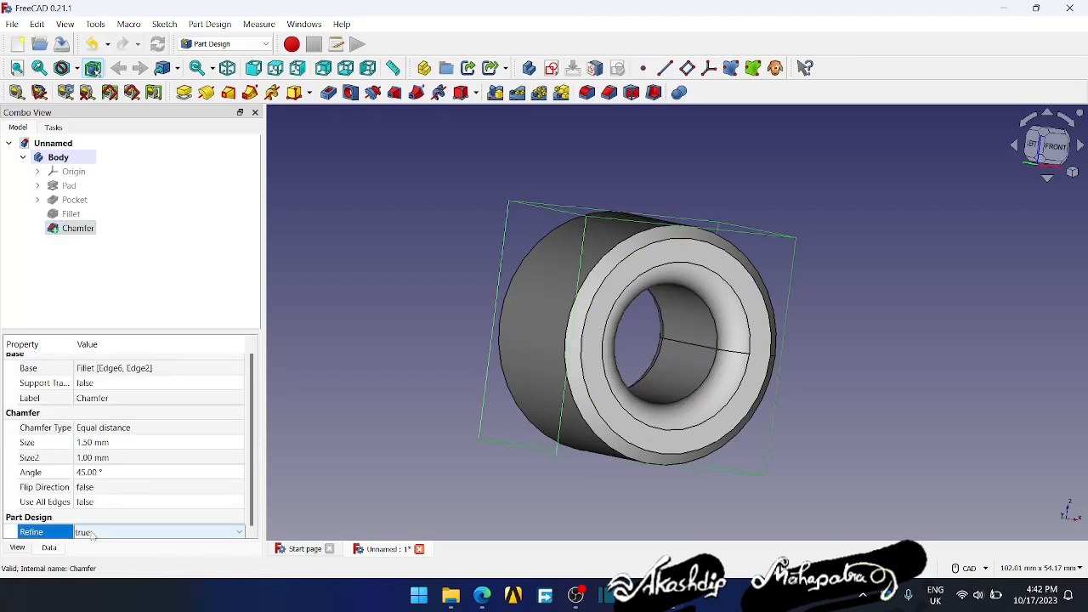
pyautogui.click(370, 494)
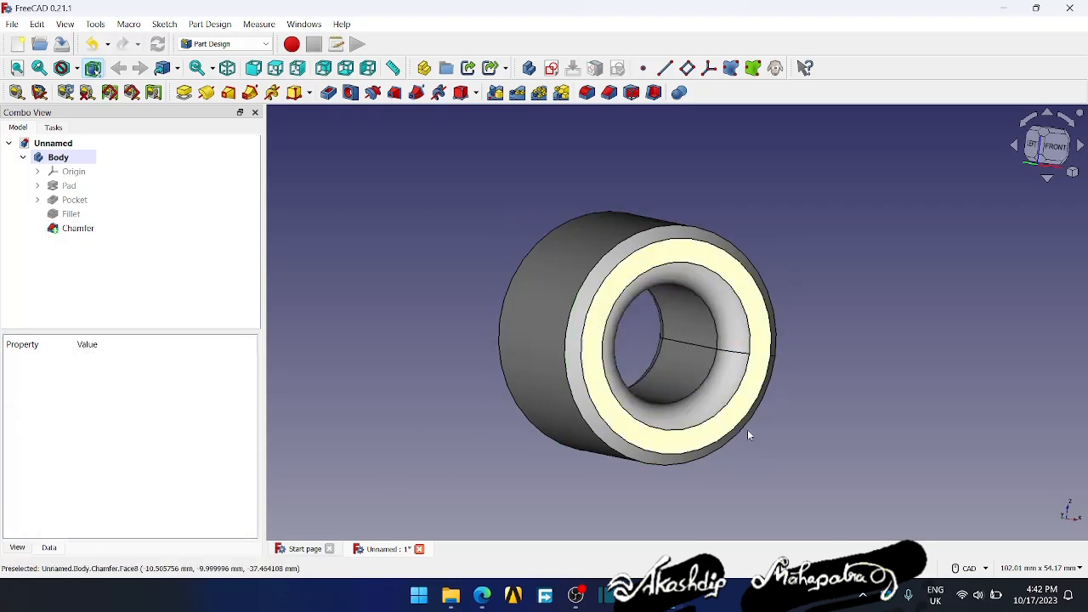
# - Start per-face colouring on the chamfer feature and colour the outer cylindrical face pink, #ff557f
pyautogui.moveTo(768, 436); pyautogui.dragTo(710, 402, button='middle')
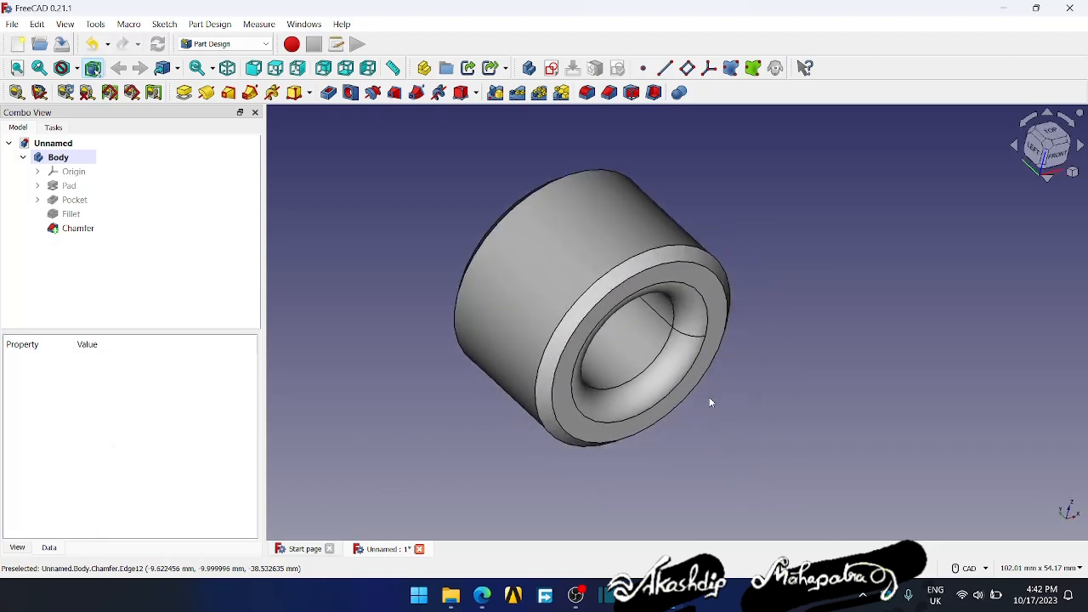
pyautogui.click(76, 229)
pyautogui.rightClick(72, 231)
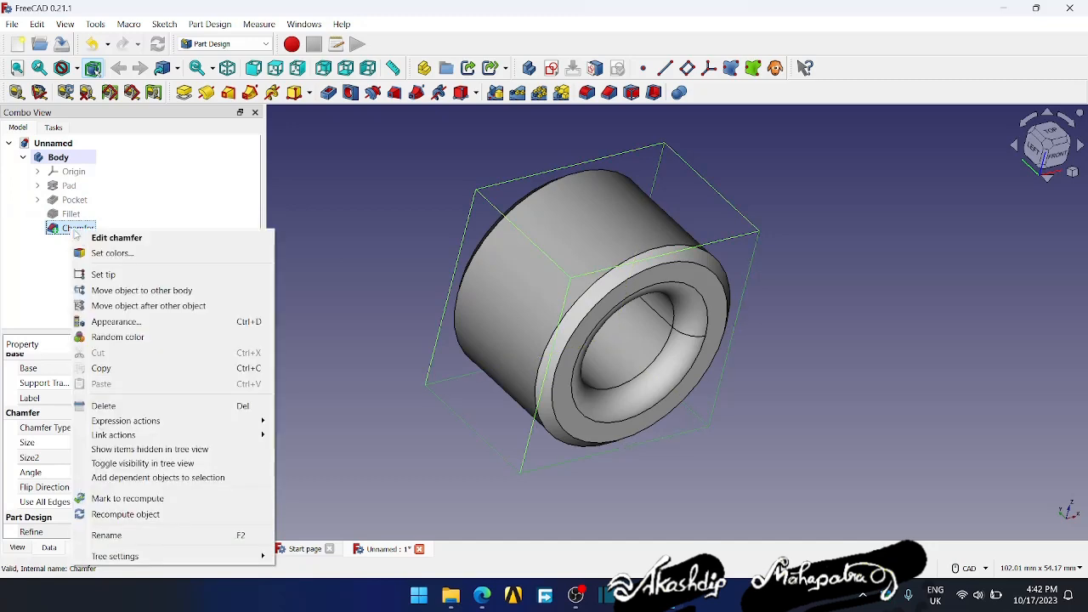
pyautogui.click(96, 252)
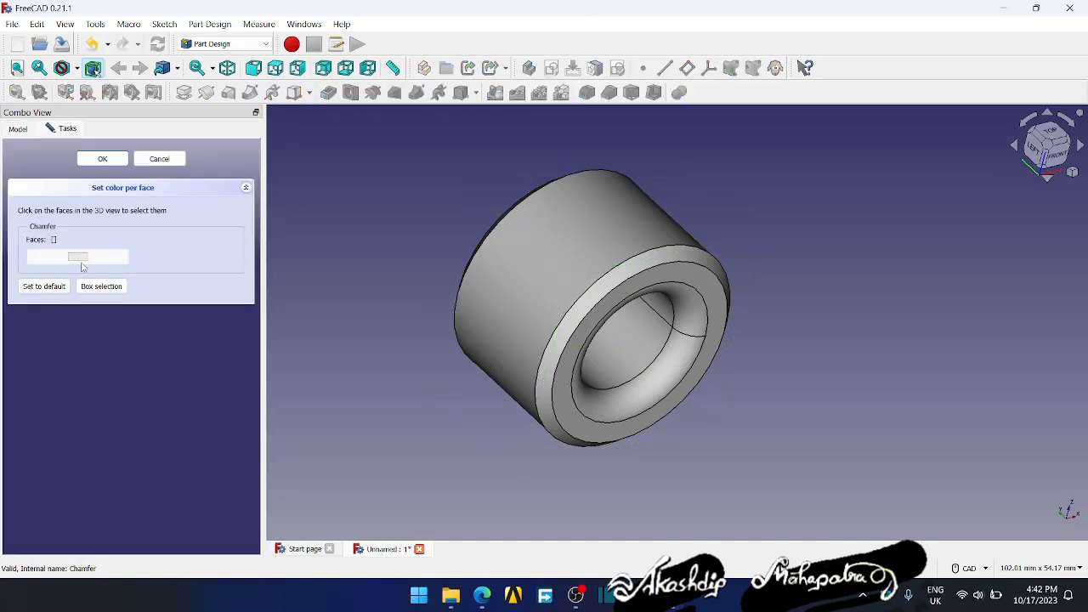
pyautogui.click(578, 266)
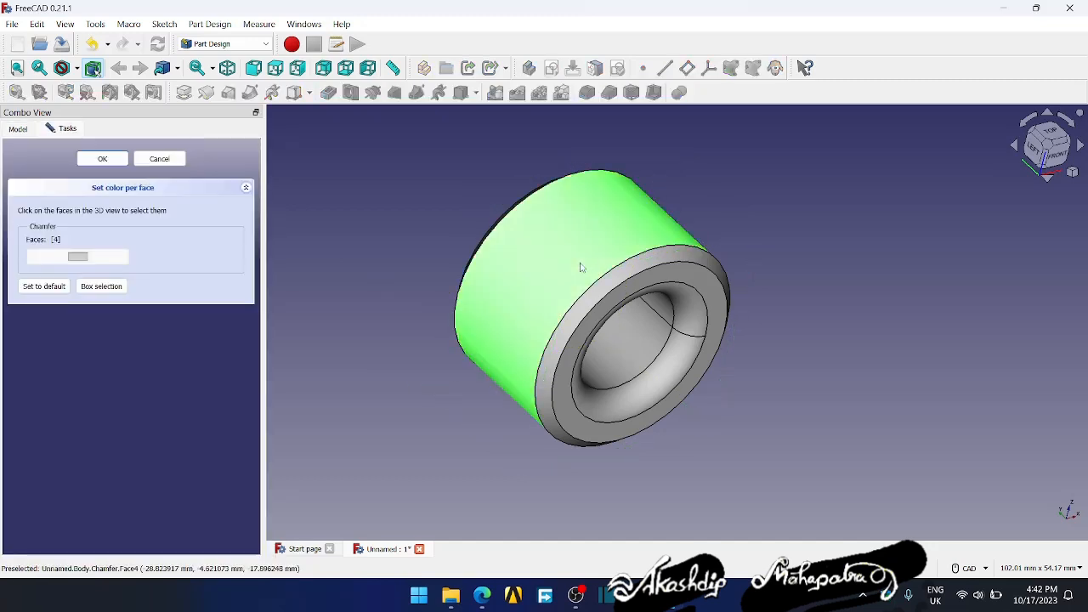
pyautogui.click(85, 262)
pyautogui.click(436, 250)
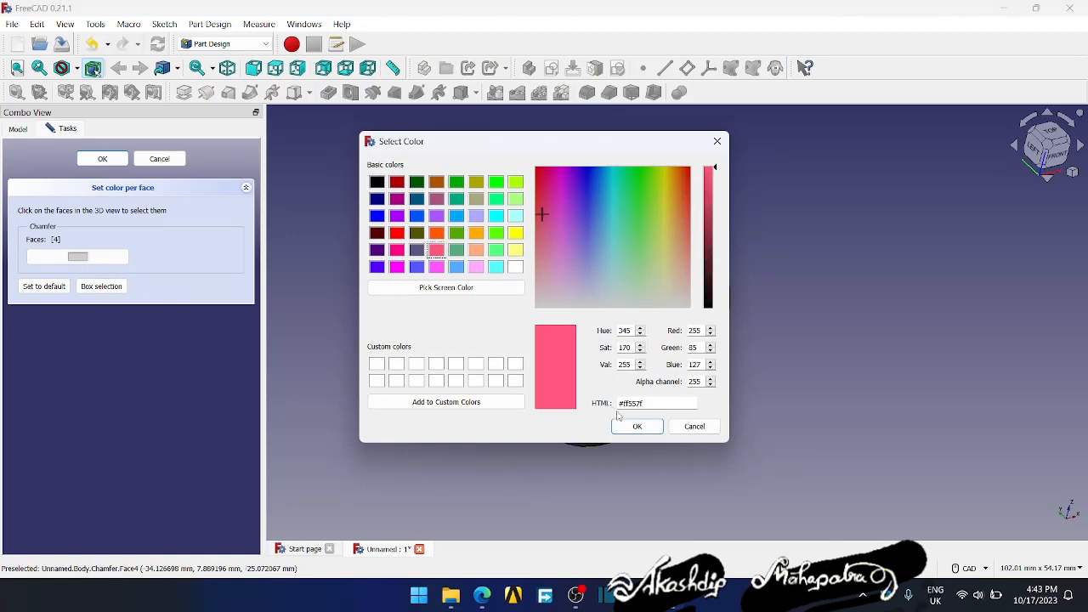
pyautogui.click(637, 426)
# - Colour the flat front ring face light purple, using the basic colour #aaaaff
pyautogui.moveTo(522, 454); pyautogui.dragTo(524, 440, button='middle')
pyautogui.click(580, 374)
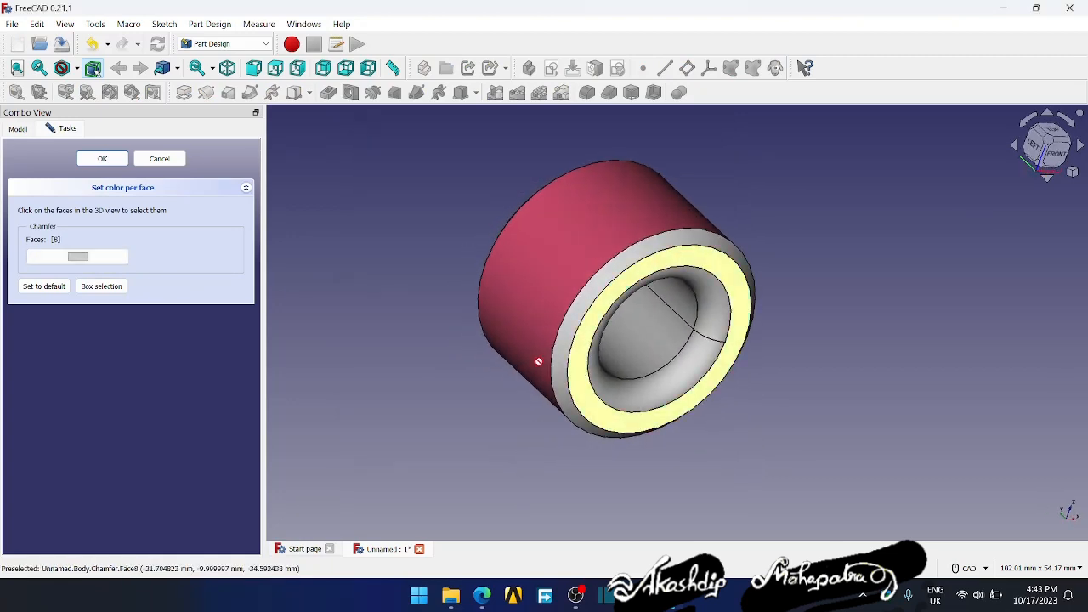
pyautogui.click(94, 260)
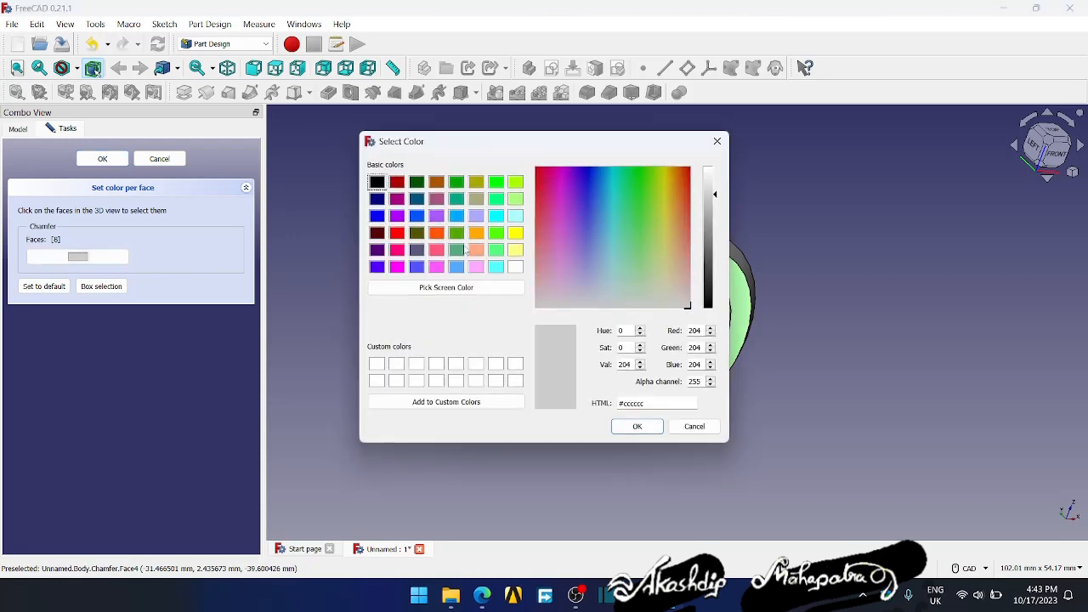
pyautogui.click(476, 216)
pyautogui.click(637, 426)
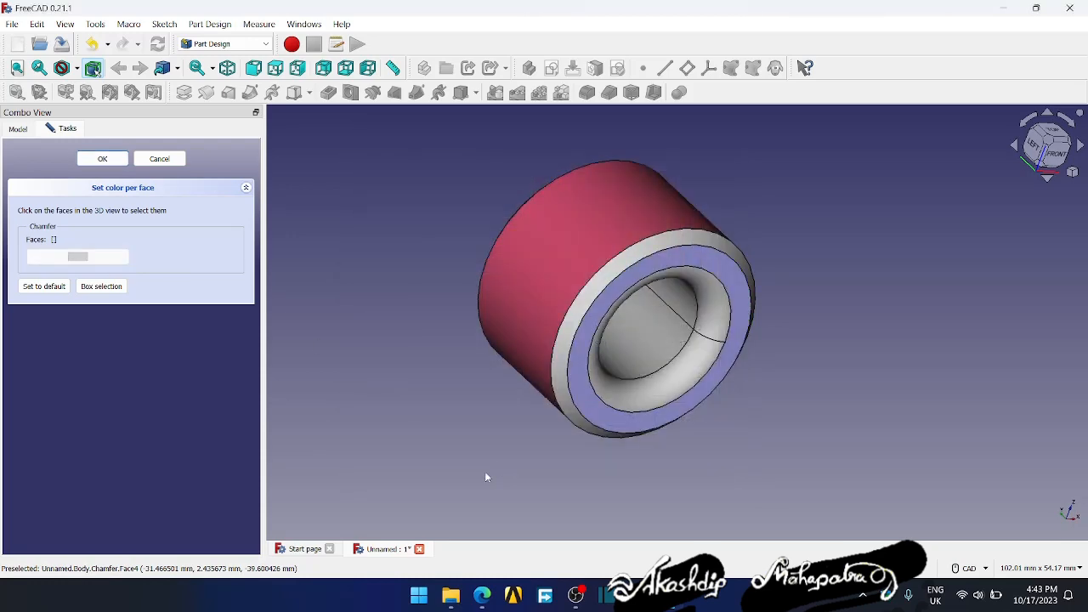
# - Colour the front chamfer face dark magenta, #aa007f
pyautogui.click(558, 384)
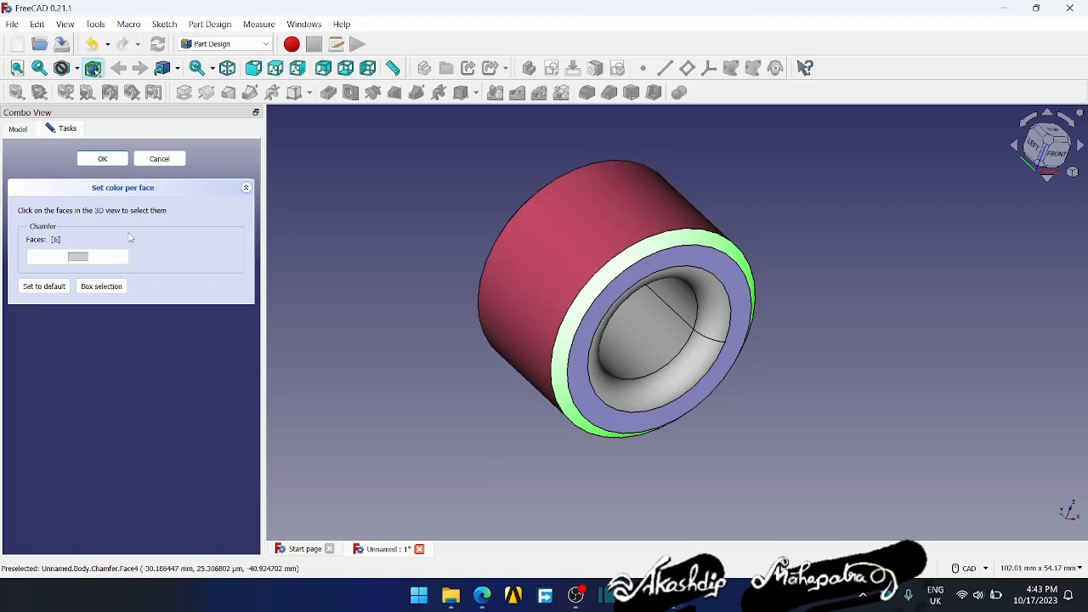
pyautogui.click(84, 255)
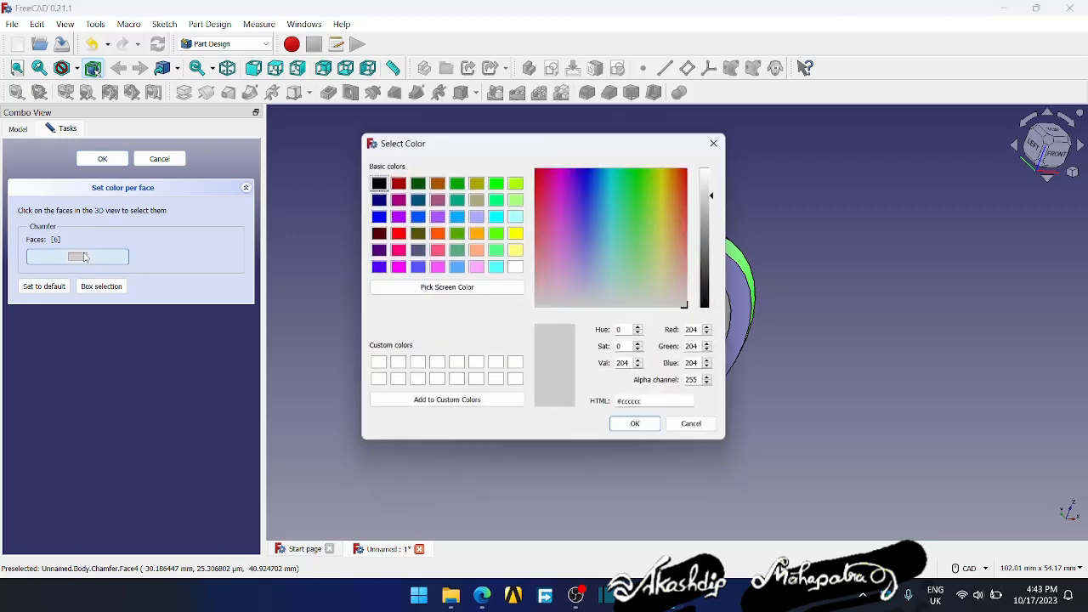
pyautogui.click(397, 215)
pyautogui.click(397, 199)
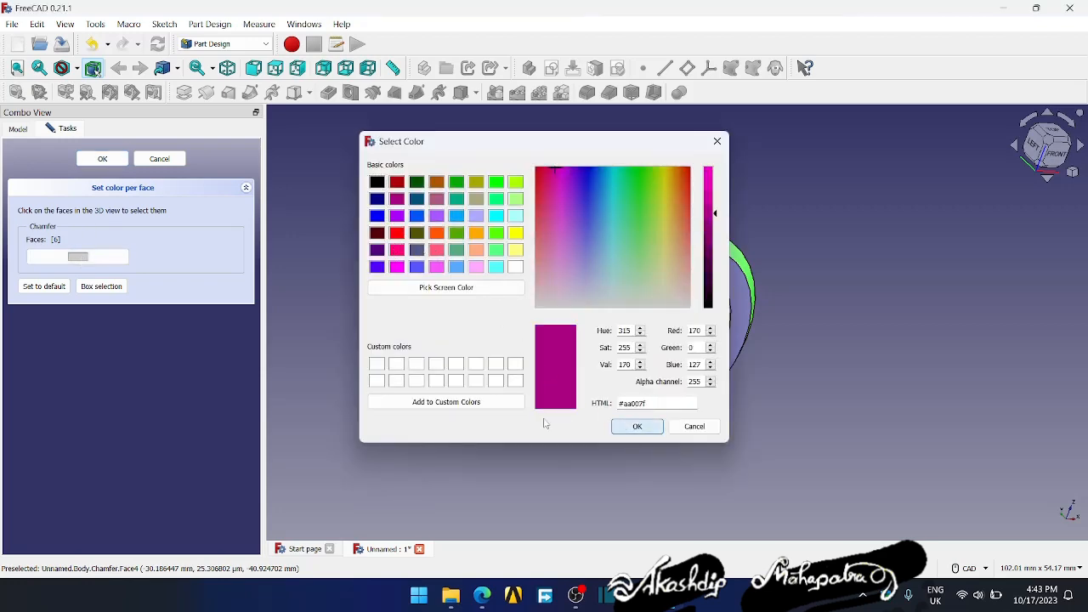
pyautogui.click(637, 426)
# - Select the hole's inner wall and the fillet faces at both its ends, and colour them light purple, #aaaaff
pyautogui.moveTo(555, 461); pyautogui.dragTo(599, 389, button='middle')
pyautogui.click(623, 319)
pyautogui.click(638, 339)
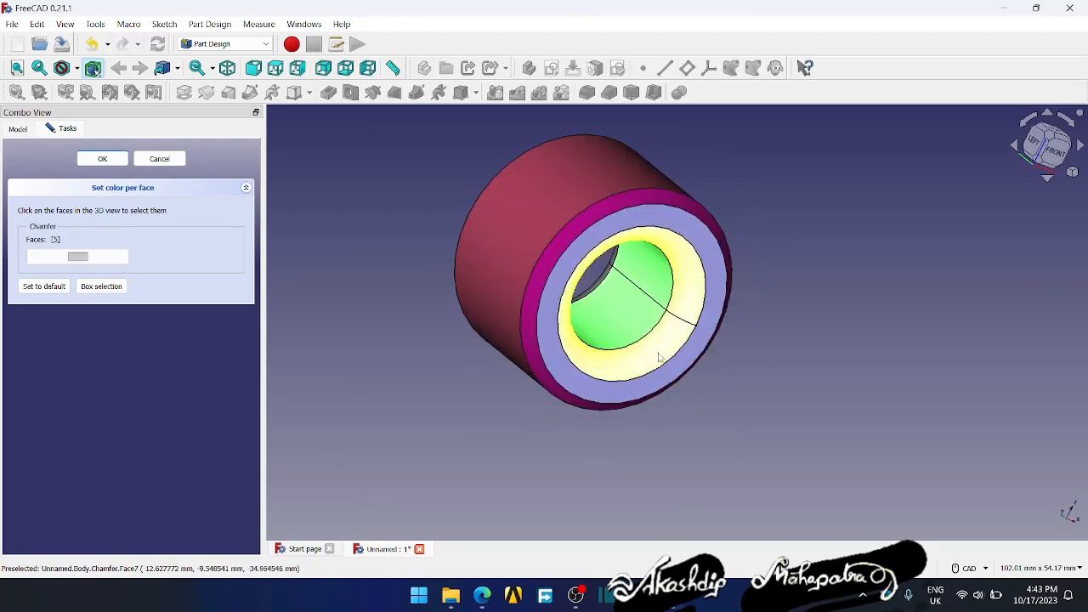
pyautogui.moveTo(468, 413); pyautogui.dragTo(823, 371, button='middle')
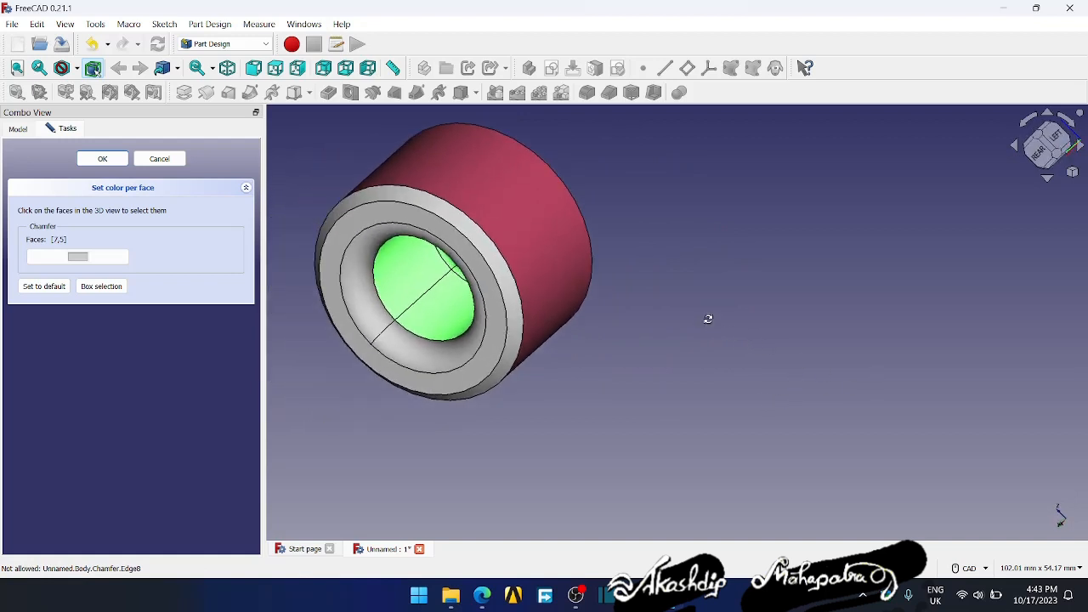
pyautogui.moveTo(708, 318); pyautogui.dragTo(801, 391, button='middle')
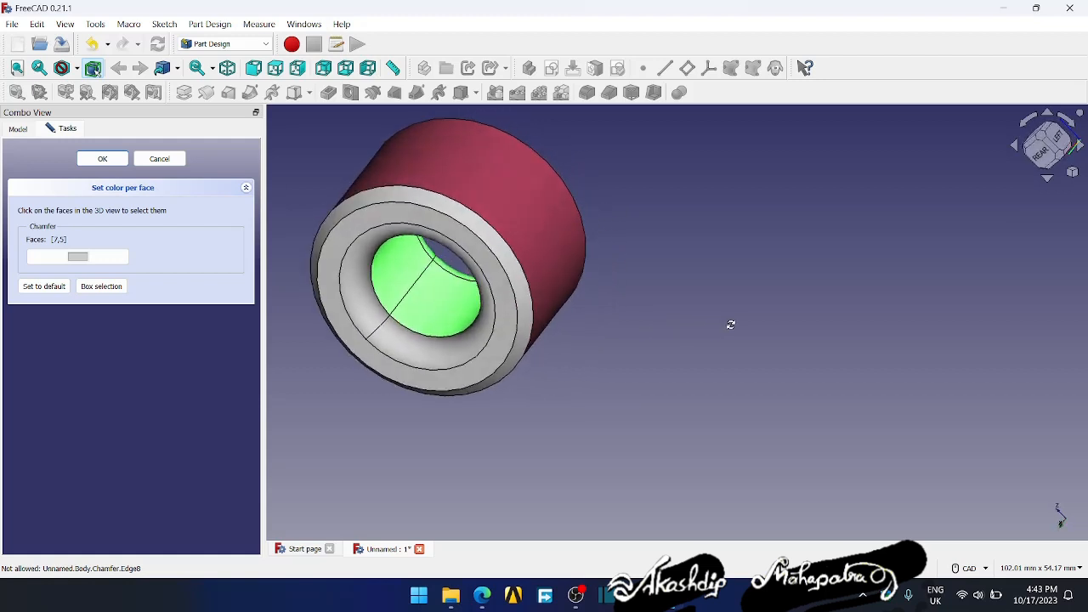
pyautogui.click(437, 366)
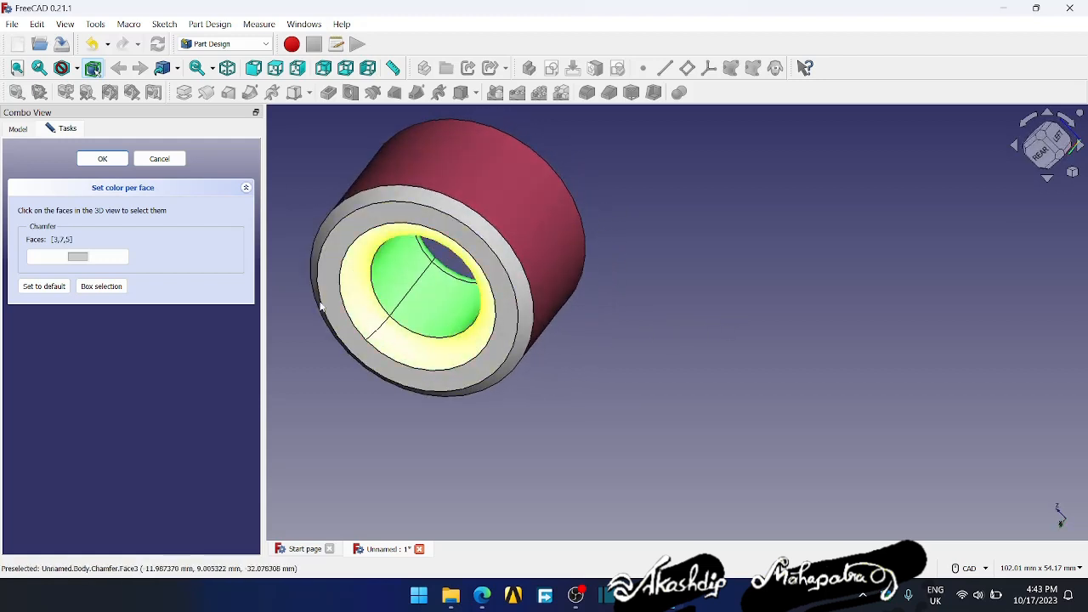
pyautogui.click(77, 256)
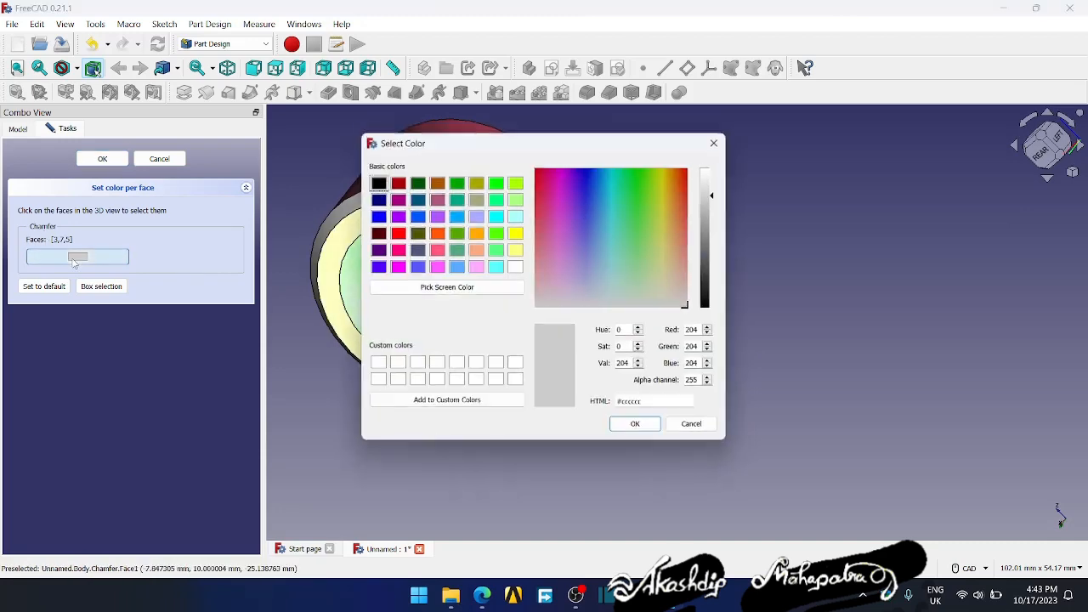
pyautogui.click(477, 216)
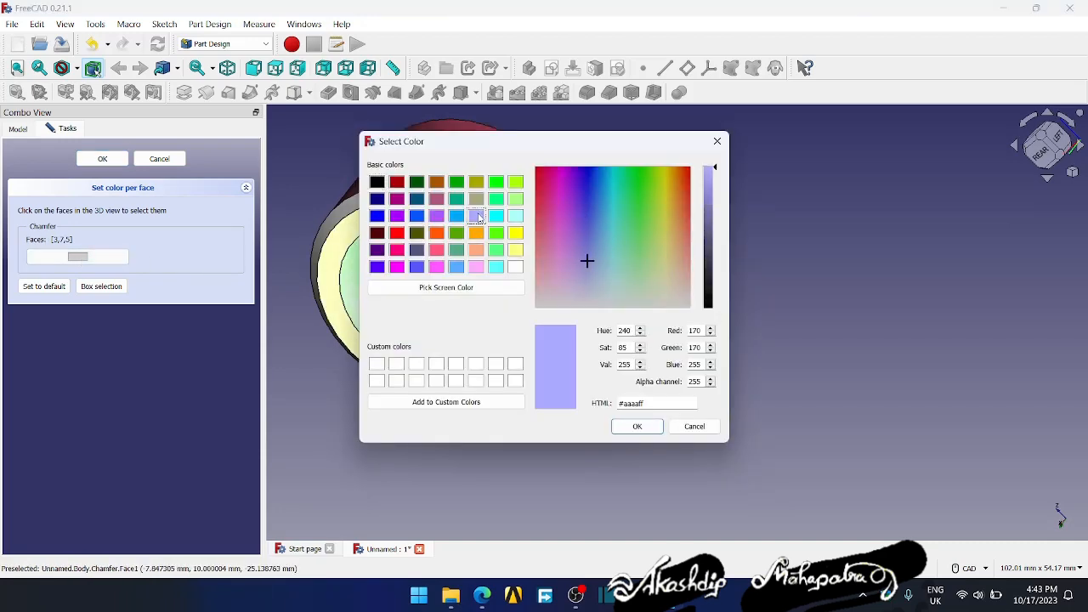
pyautogui.click(637, 425)
# - Inspect the coloured part in the isometric, front, top, right, rear, bottom and left standard views
pyautogui.moveTo(770, 388); pyautogui.dragTo(519, 376, button='middle')
pyautogui.click(228, 69)
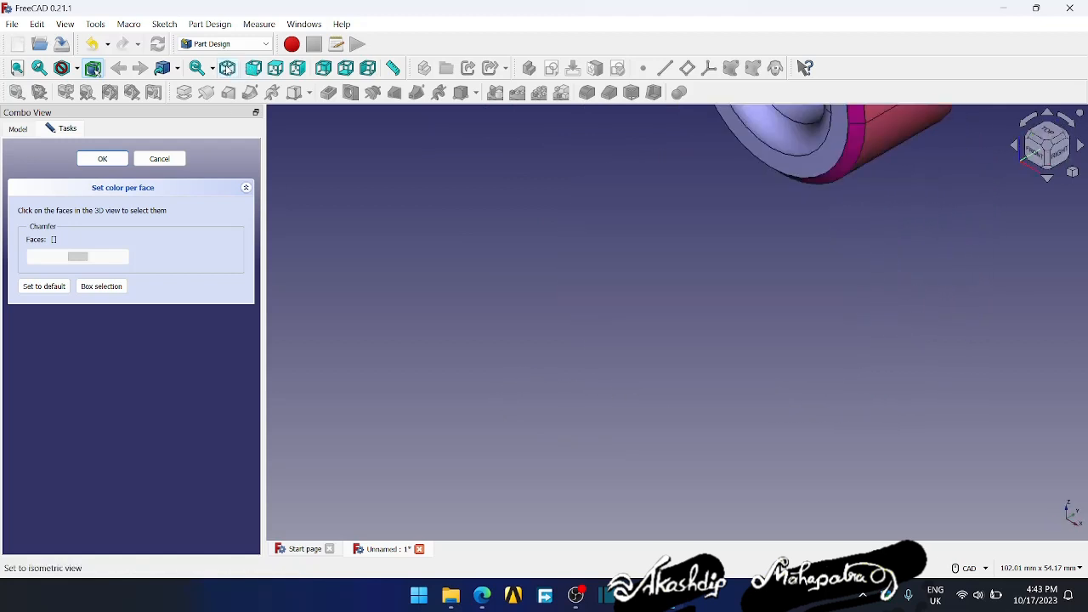
pyautogui.moveTo(511, 212); pyautogui.dragTo(353, 447, button='middle')
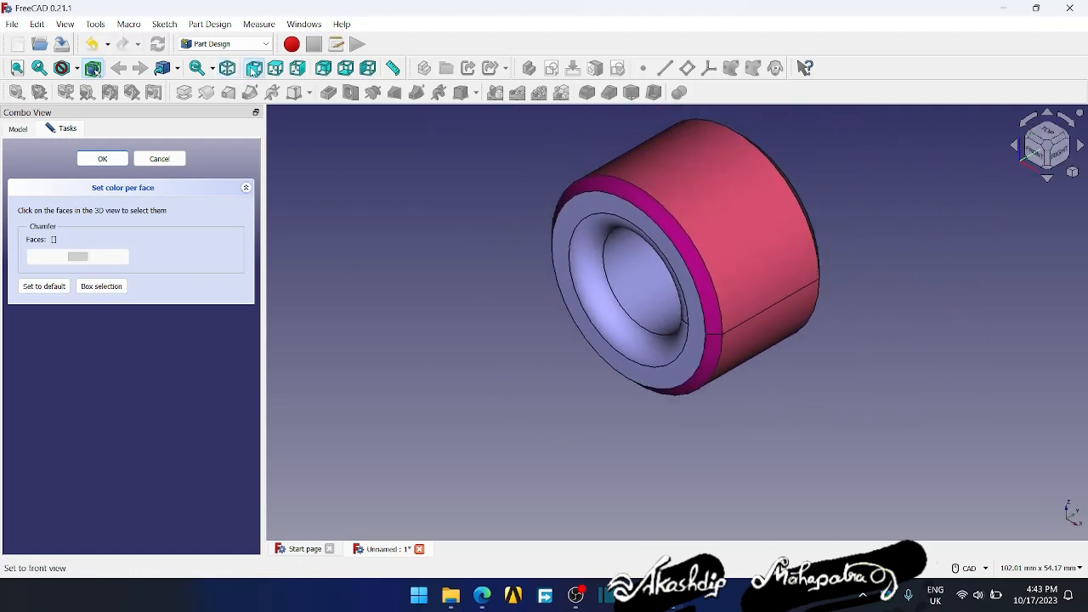
pyautogui.click(254, 69)
pyautogui.click(277, 69)
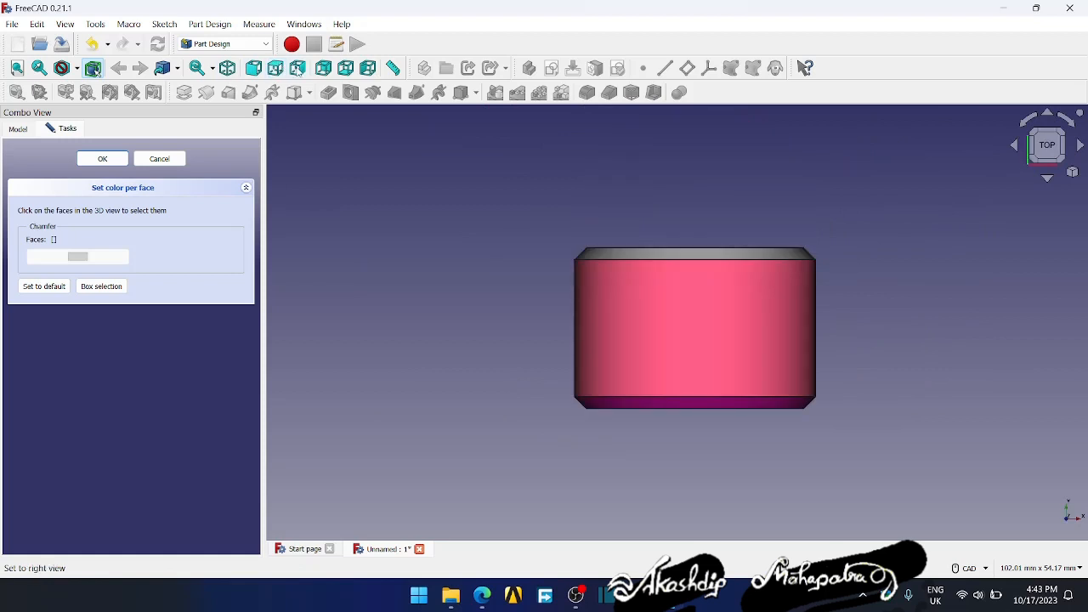
pyautogui.click(298, 69)
pyautogui.click(324, 69)
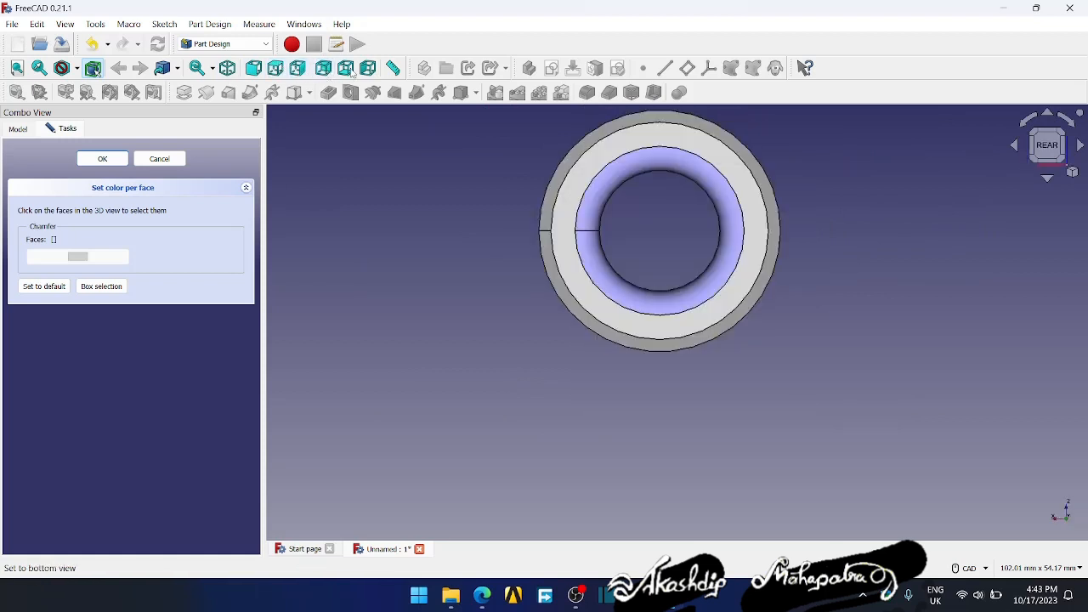
pyautogui.click(345, 70)
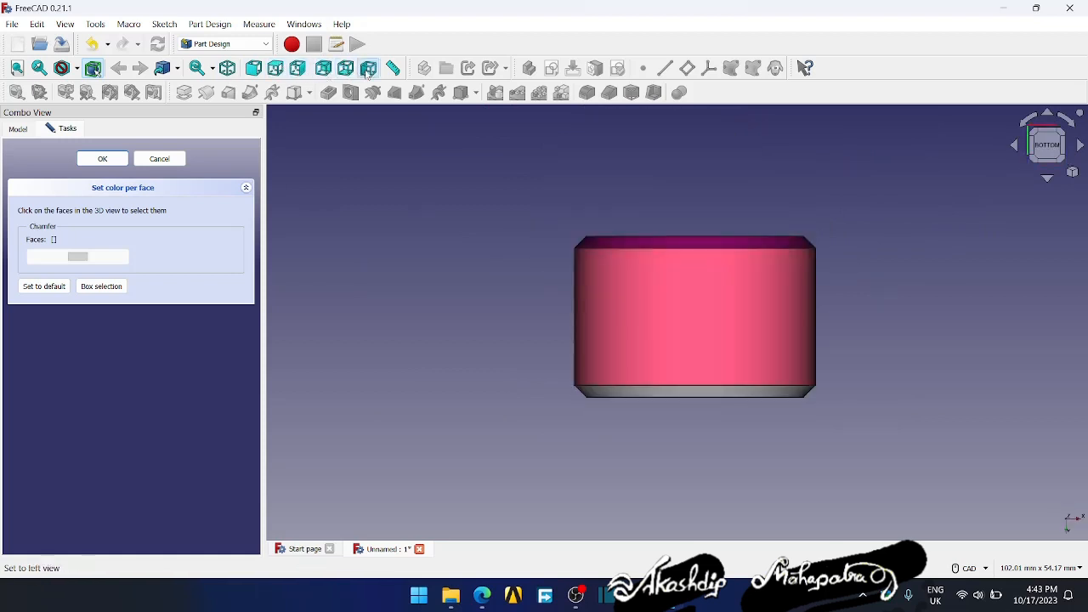
pyautogui.click(368, 70)
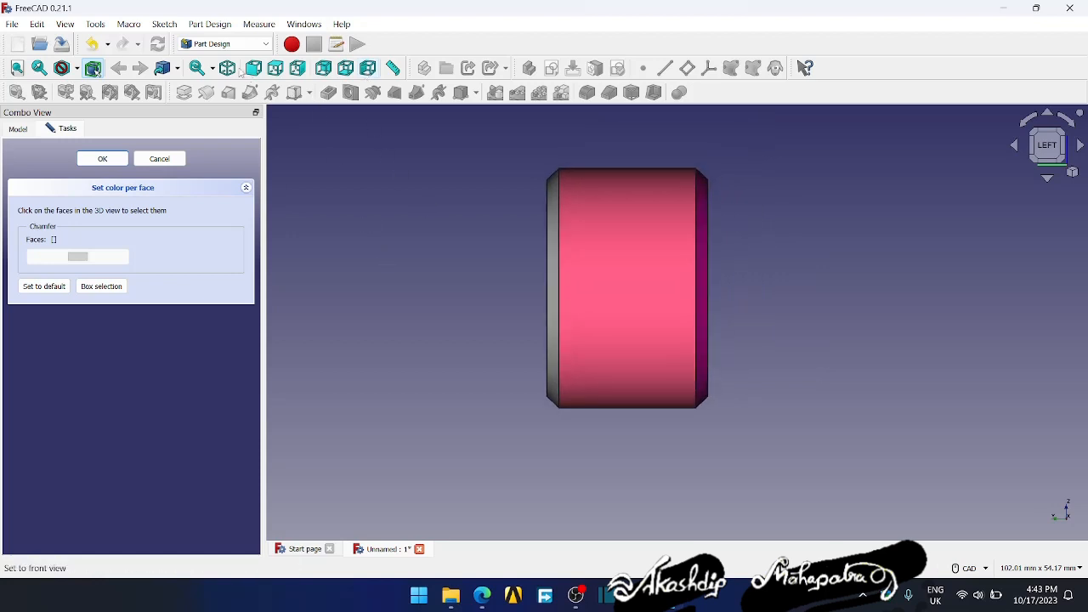
# - Colour the flat rear ring face purple, using the basic colour #aa55ff
pyautogui.click(227, 68)
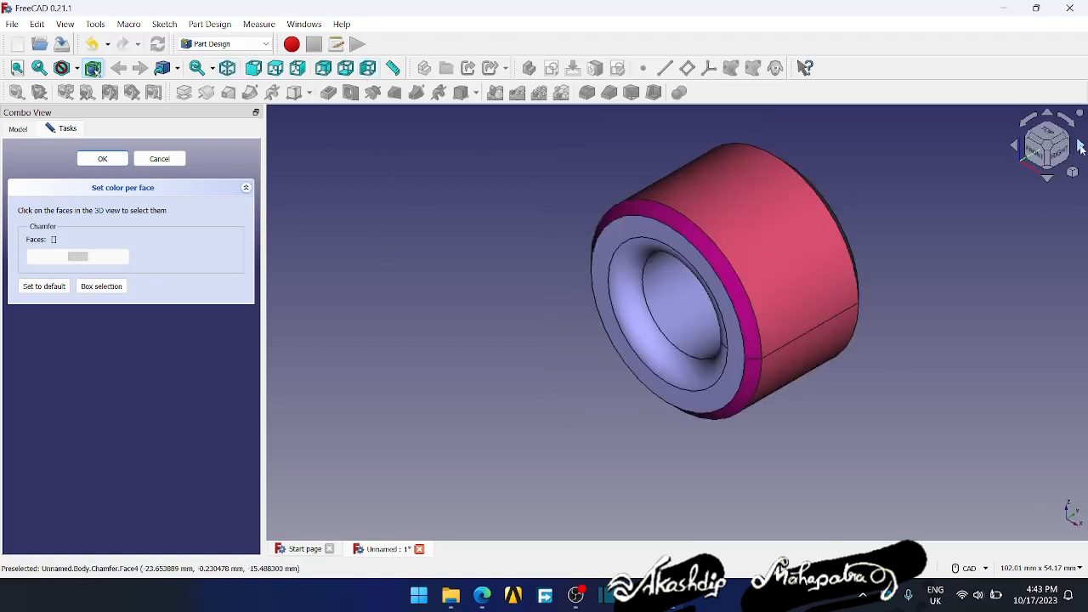
pyautogui.click(1082, 147)
pyautogui.click(1082, 148)
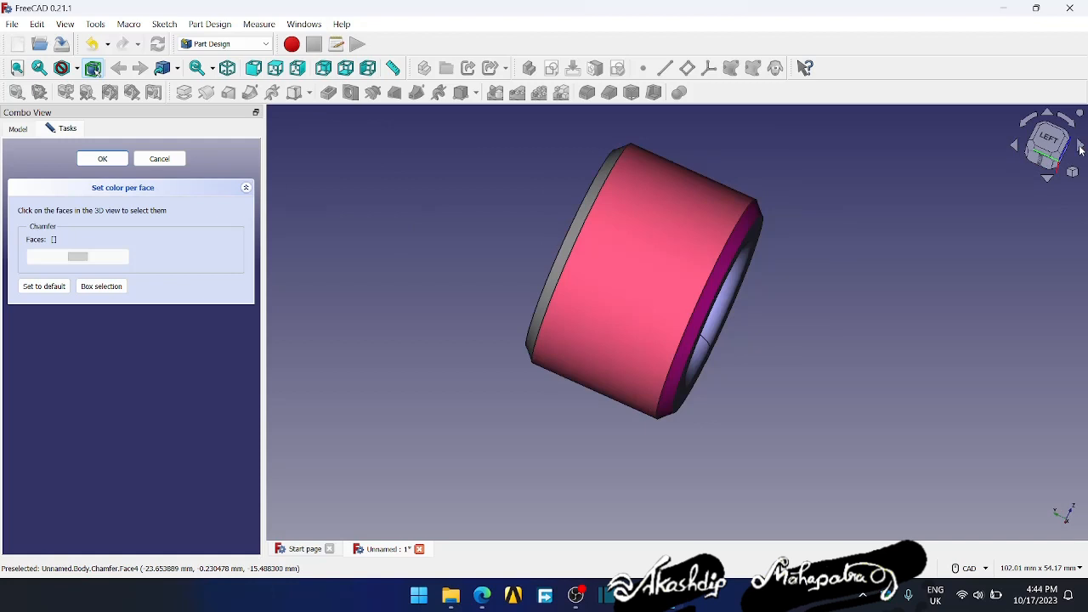
pyautogui.click(1079, 149)
pyautogui.click(1079, 148)
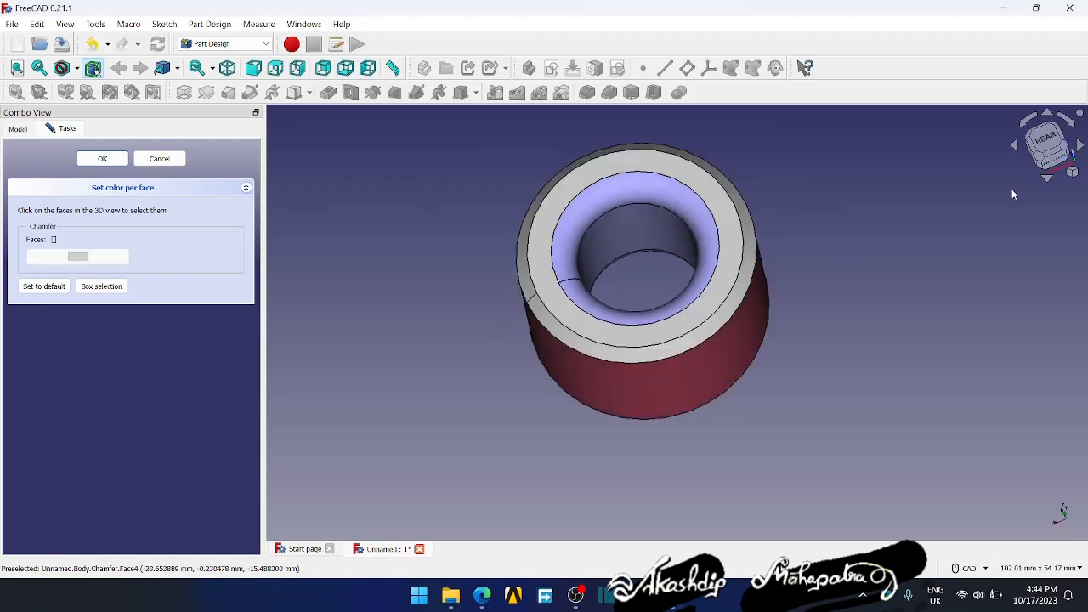
pyautogui.click(544, 281)
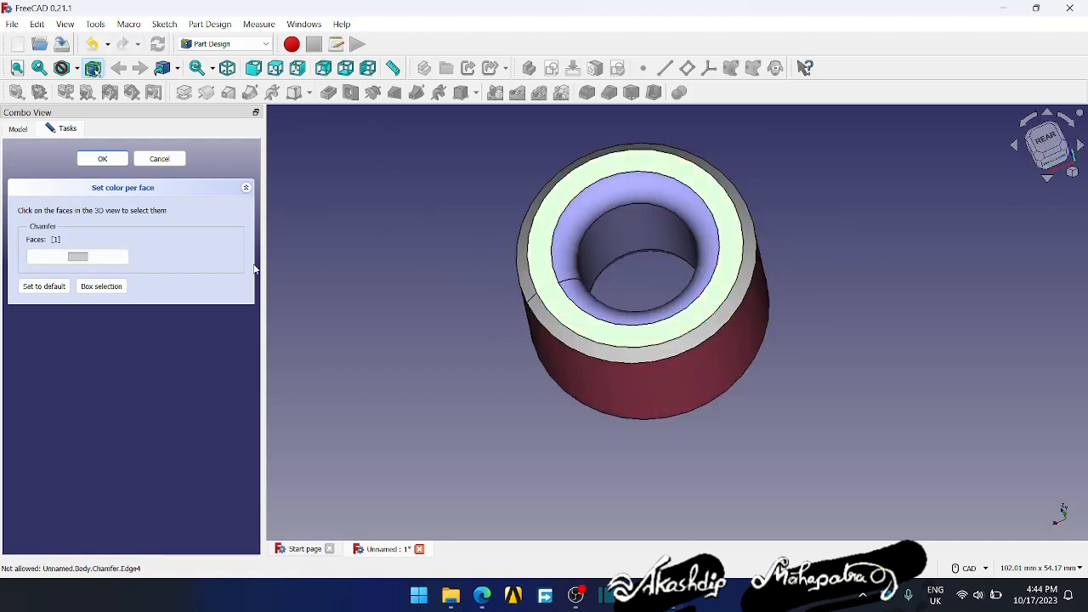
pyautogui.click(78, 256)
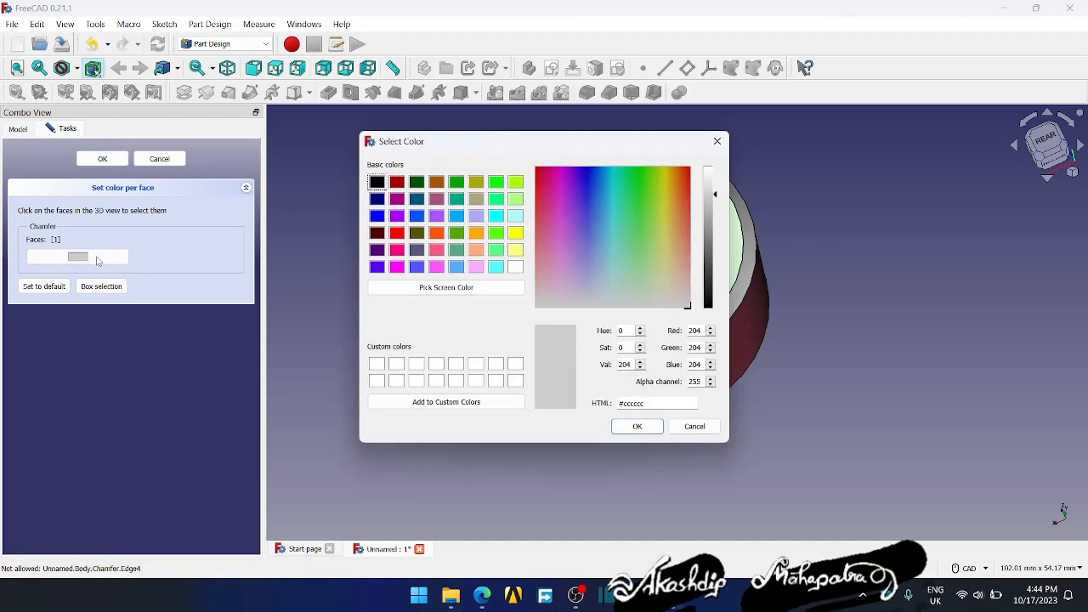
pyautogui.click(477, 218)
pyautogui.click(436, 216)
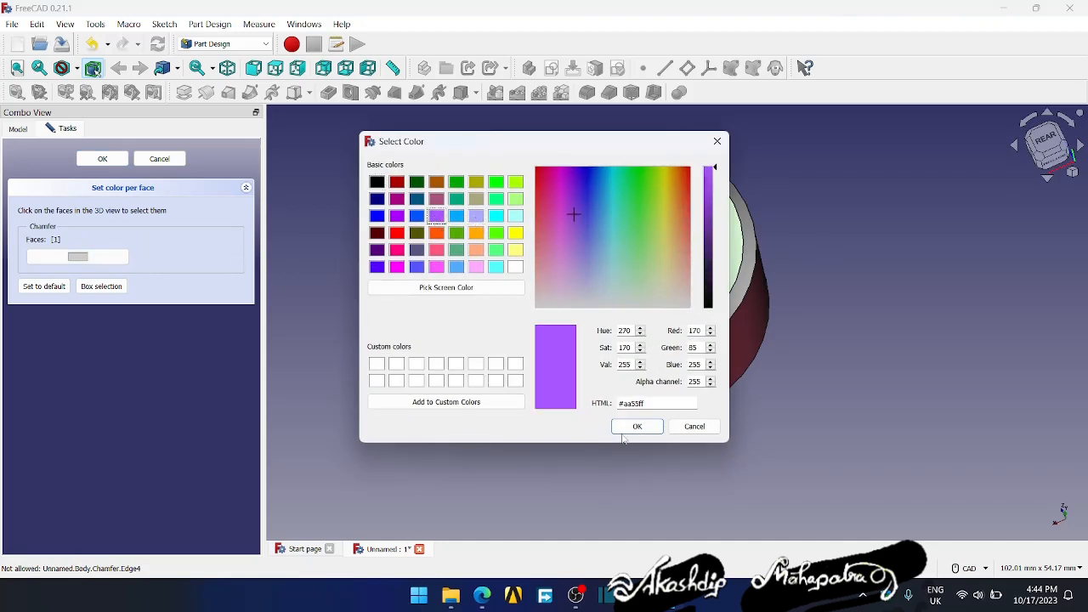
pyautogui.click(637, 426)
# - Colour the rear chamfer face green
pyautogui.click(626, 363)
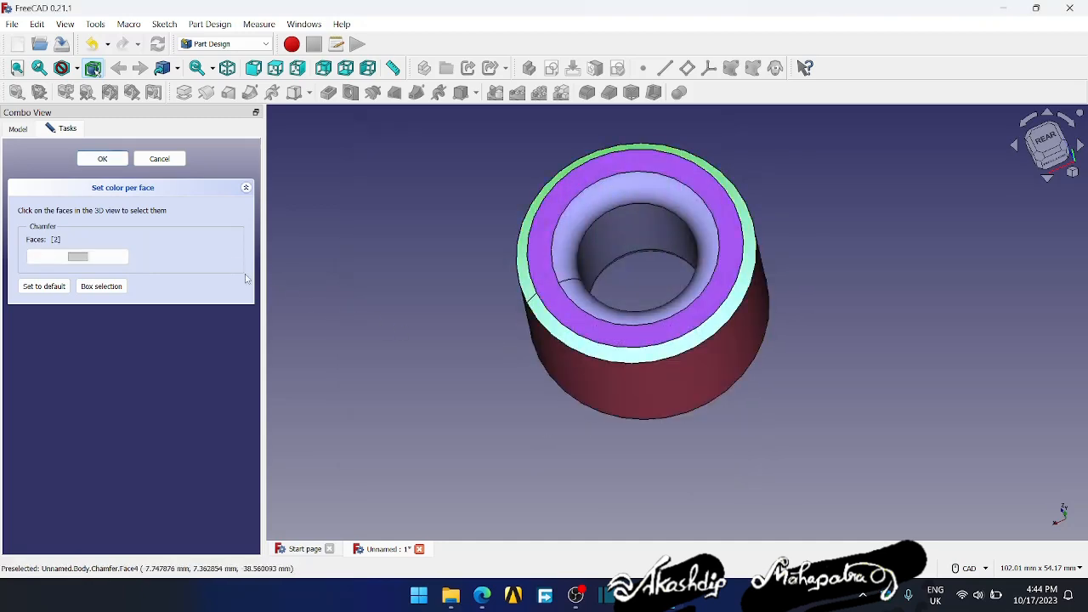
pyautogui.click(90, 258)
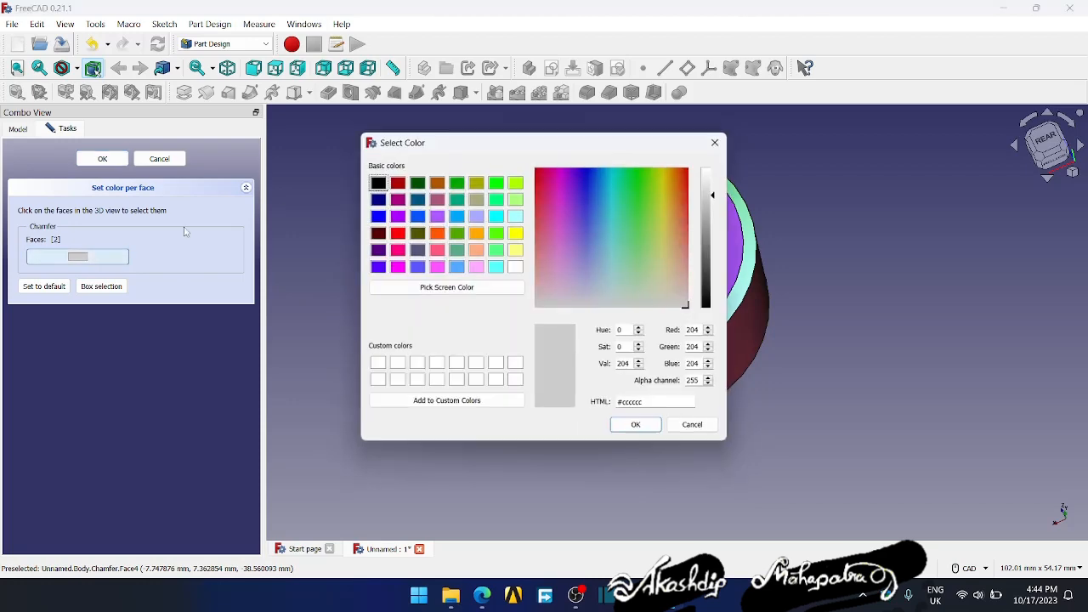
pyautogui.click(457, 182)
pyautogui.click(639, 428)
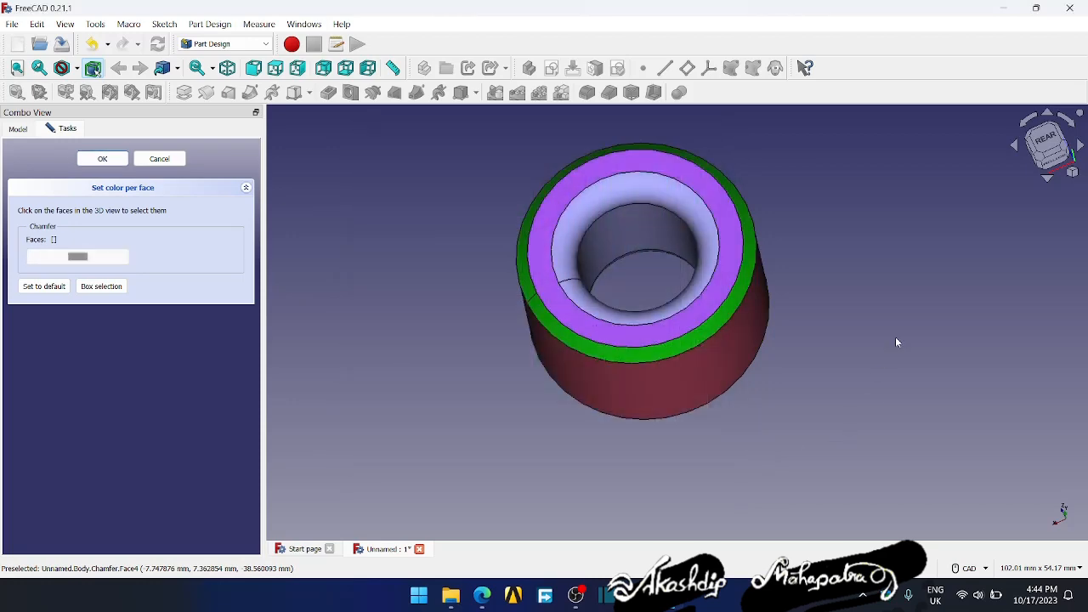
# - Check the part in the isometric view and discard all per-face colours by cancelling the face colouring
pyautogui.click(1072, 174)
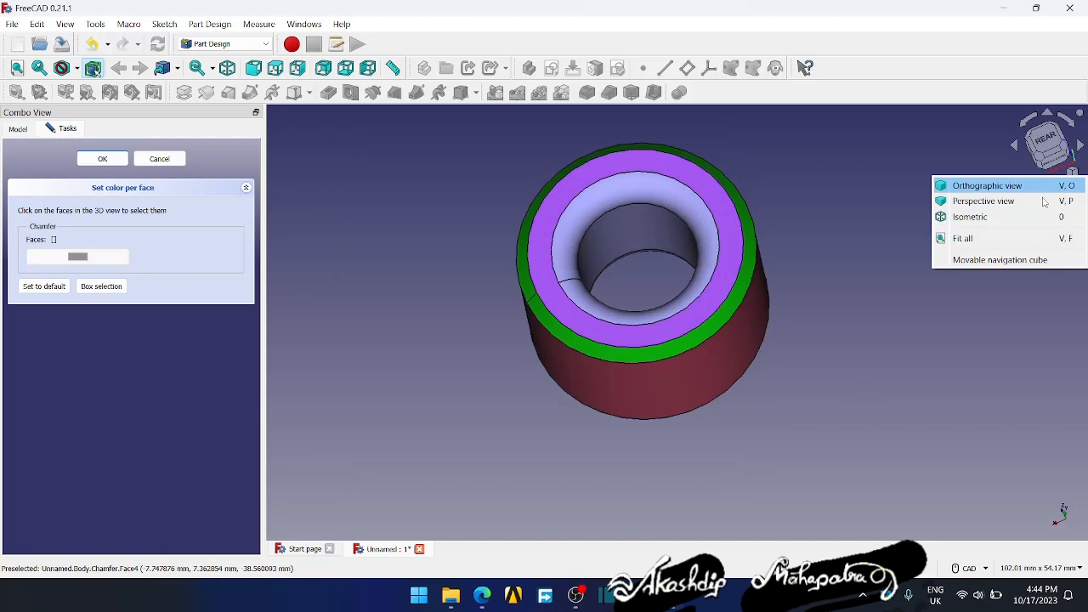
pyautogui.click(972, 217)
pyautogui.moveTo(925, 340); pyautogui.dragTo(1029, 374, button='middle')
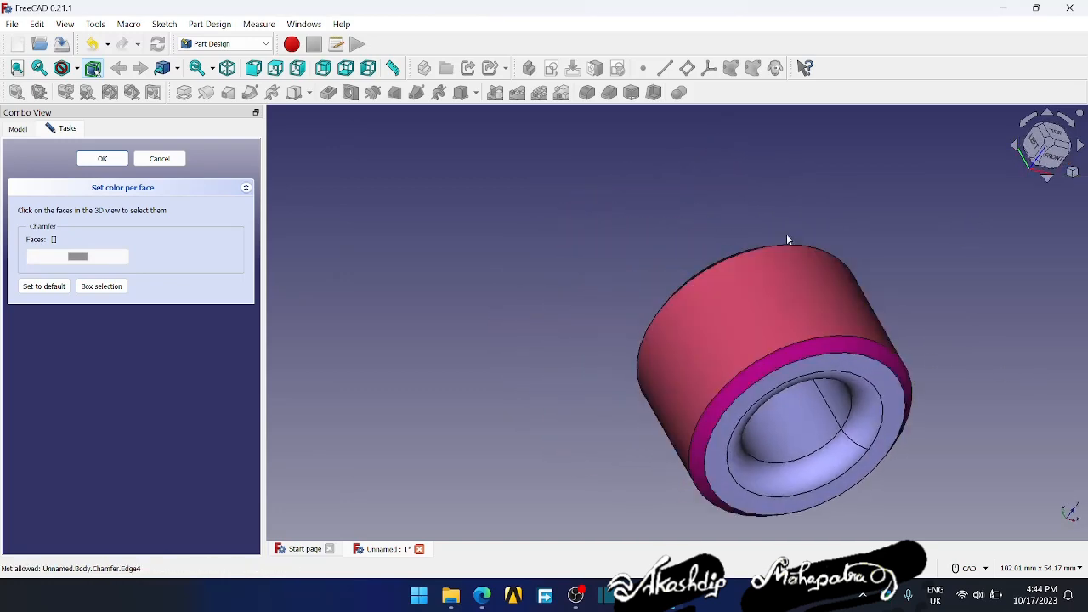
pyautogui.moveTo(787, 234); pyautogui.dragTo(545, 159, button='middle')
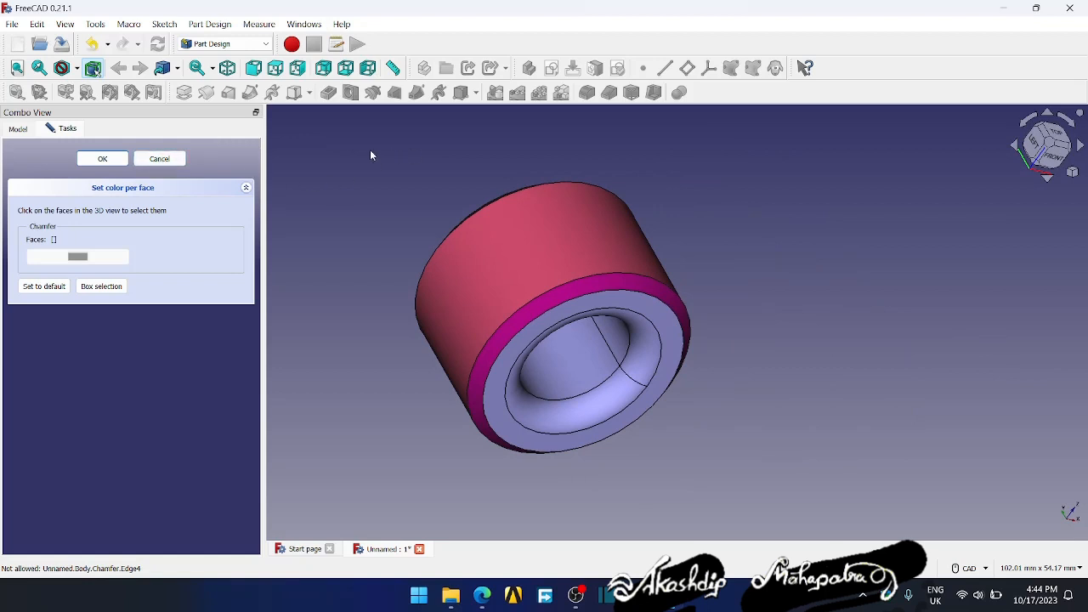
pyautogui.moveTo(317, 220)
pyautogui.mouseDown(button='middle')
pyautogui.moveTo(338, 226)
pyautogui.moveTo(343, 207)
pyautogui.moveTo(325, 202)
pyautogui.mouseUp(button='middle')
pyautogui.click(161, 159)
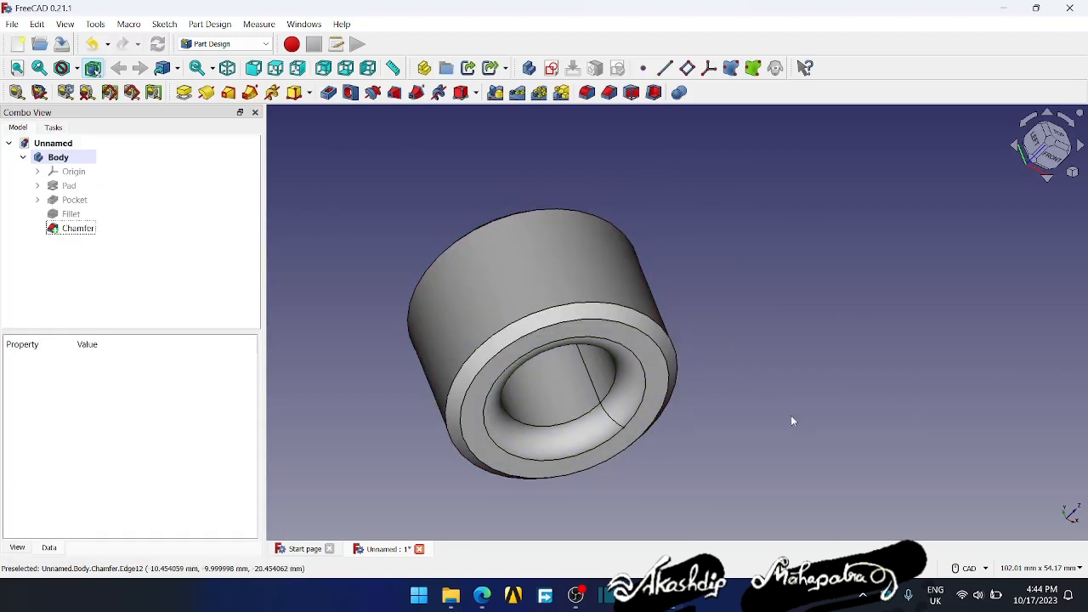
# - Set the display material of the Chamfer feature to Gold and clear the selection
pyautogui.moveTo(791, 418); pyautogui.dragTo(860, 348, button='middle')
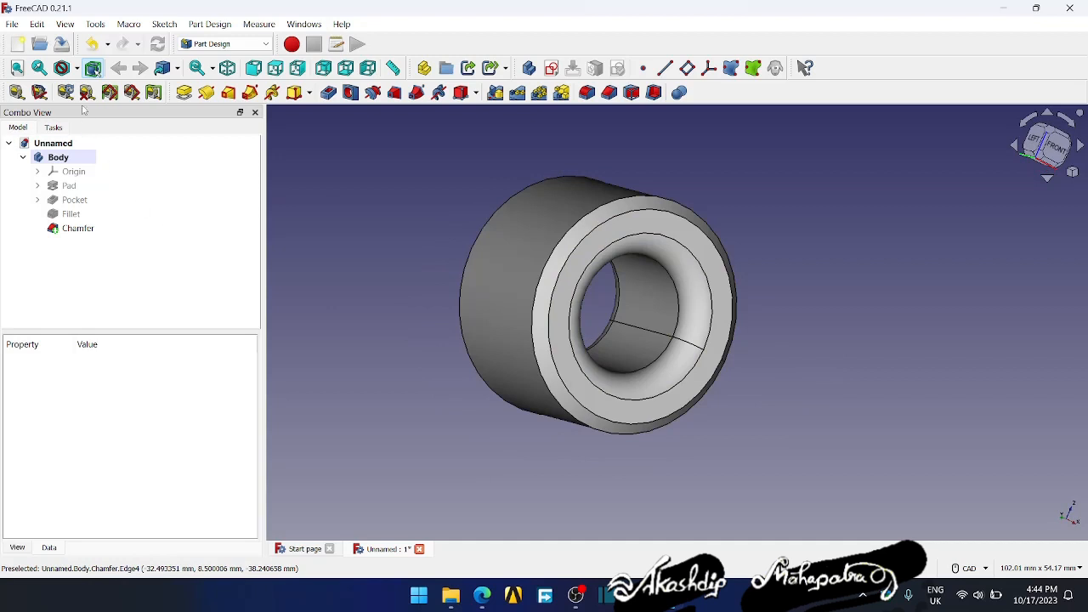
pyautogui.click(76, 227)
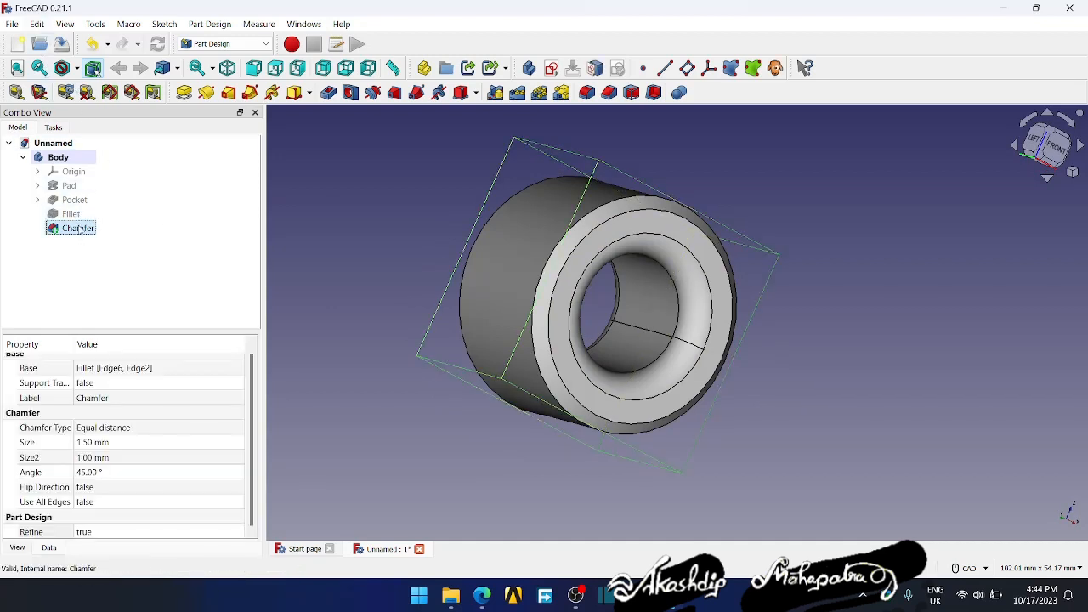
pyautogui.click(38, 24)
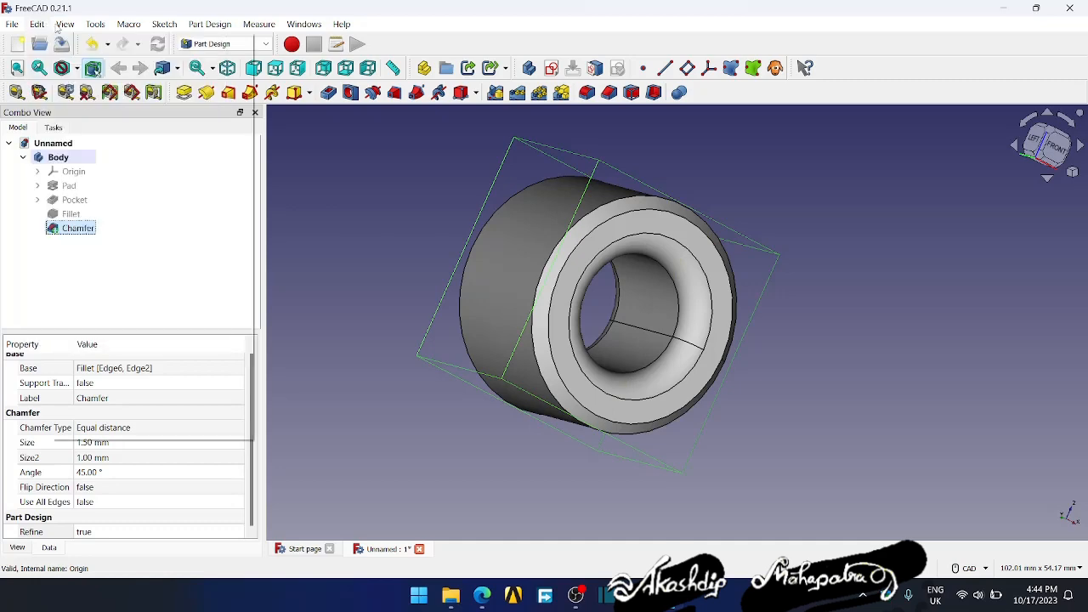
pyautogui.moveTo(65, 27)
pyautogui.click(94, 316)
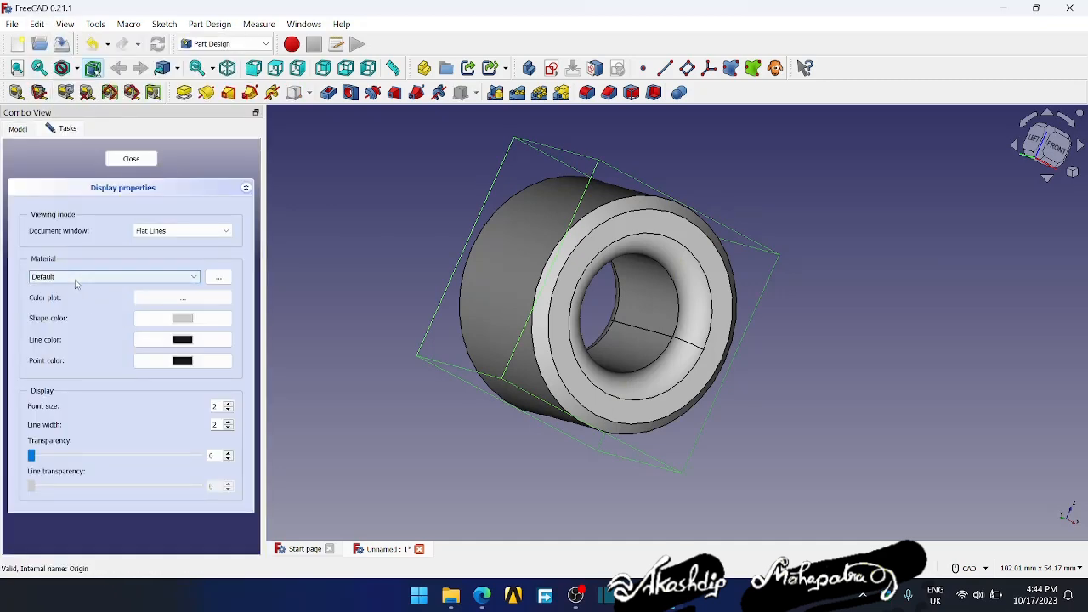
pyautogui.click(81, 280)
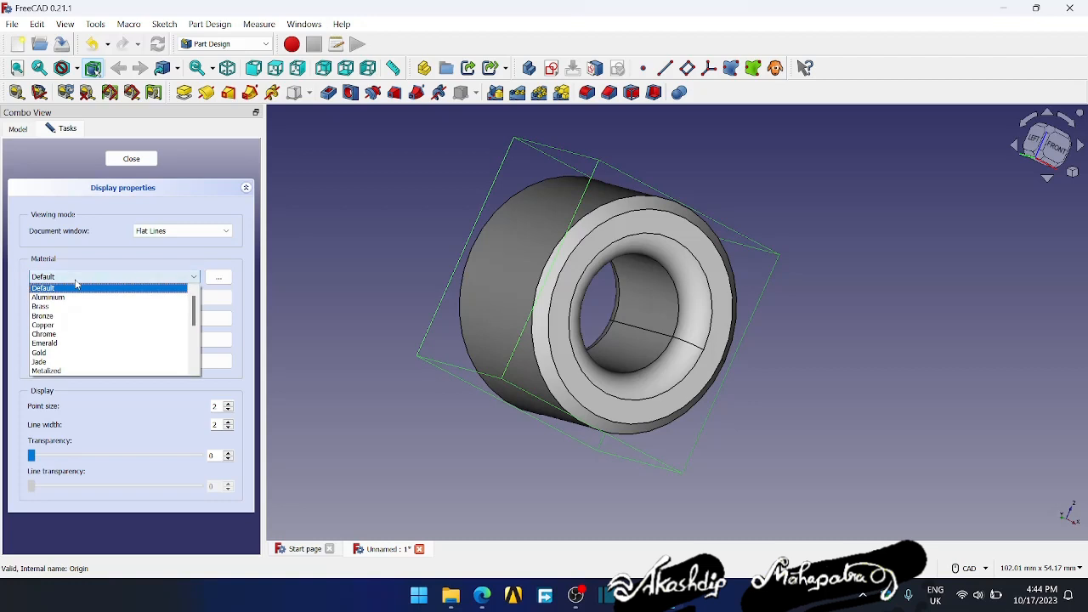
pyautogui.click(62, 352)
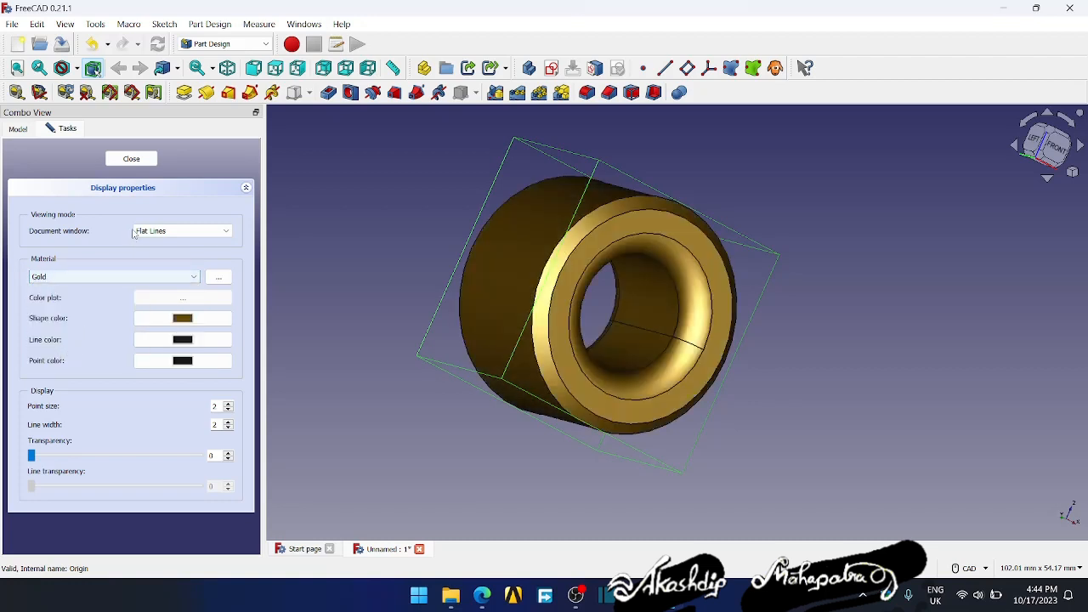
pyautogui.click(133, 159)
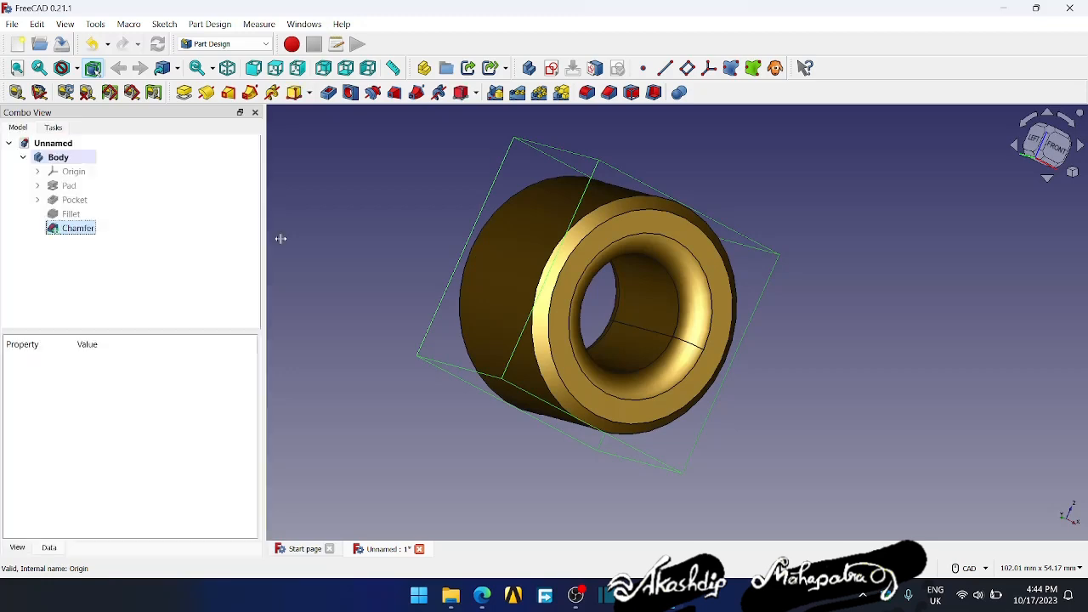
pyautogui.moveTo(280, 235); pyautogui.dragTo(400, 278, button='middle')
pyautogui.click(377, 250)
# - Colour the Chamfer feature's inner hole wall and front fillet face light purple and accept the face colours
pyautogui.moveTo(727, 281); pyautogui.dragTo(761, 302, button='middle')
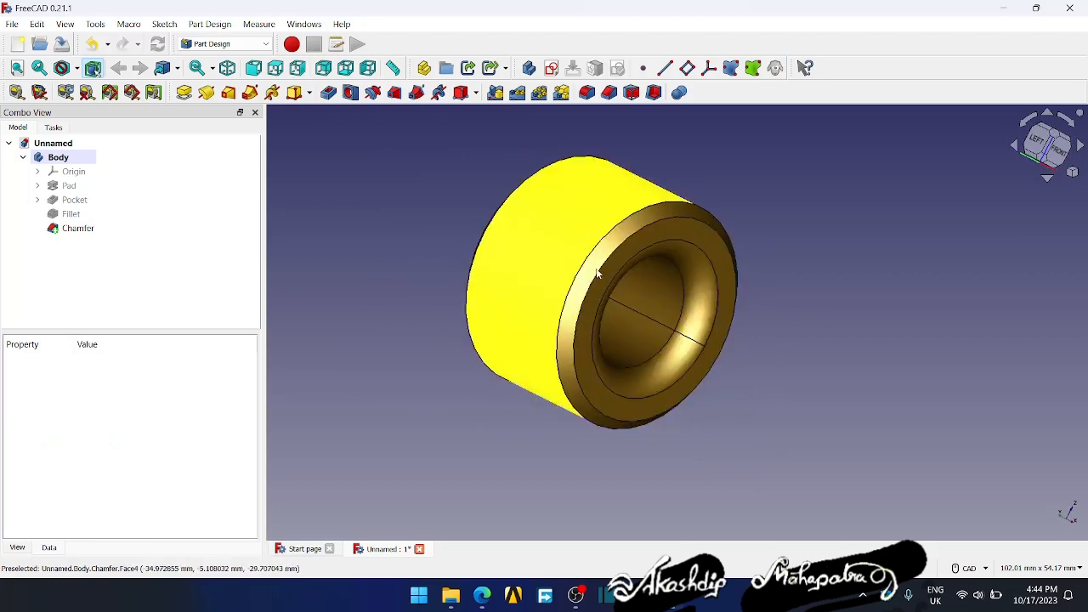
pyautogui.moveTo(674, 328); pyautogui.dragTo(644, 317, button='middle')
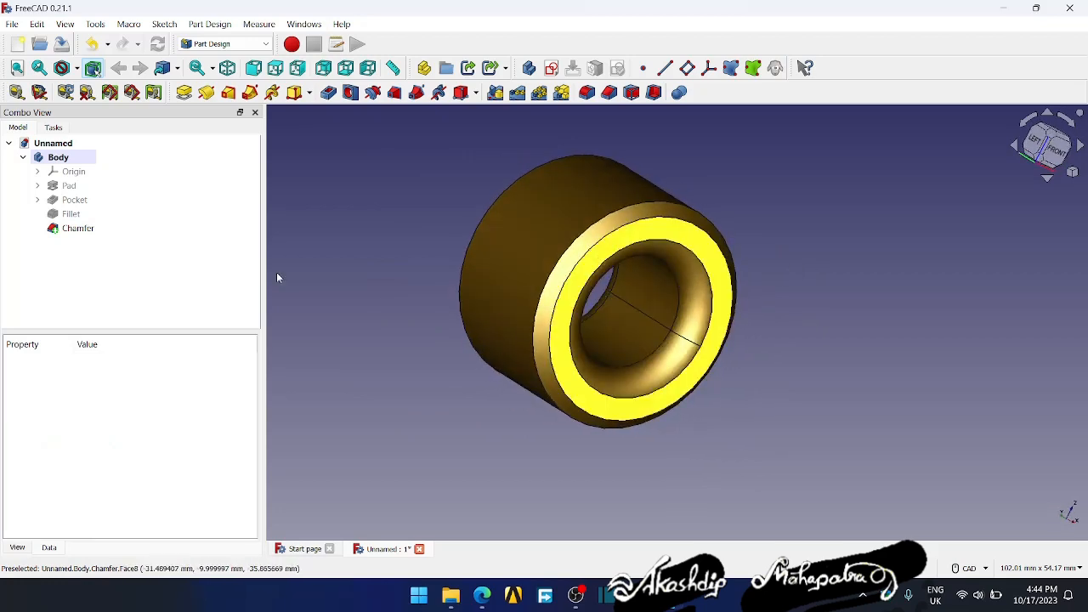
pyautogui.click(78, 228)
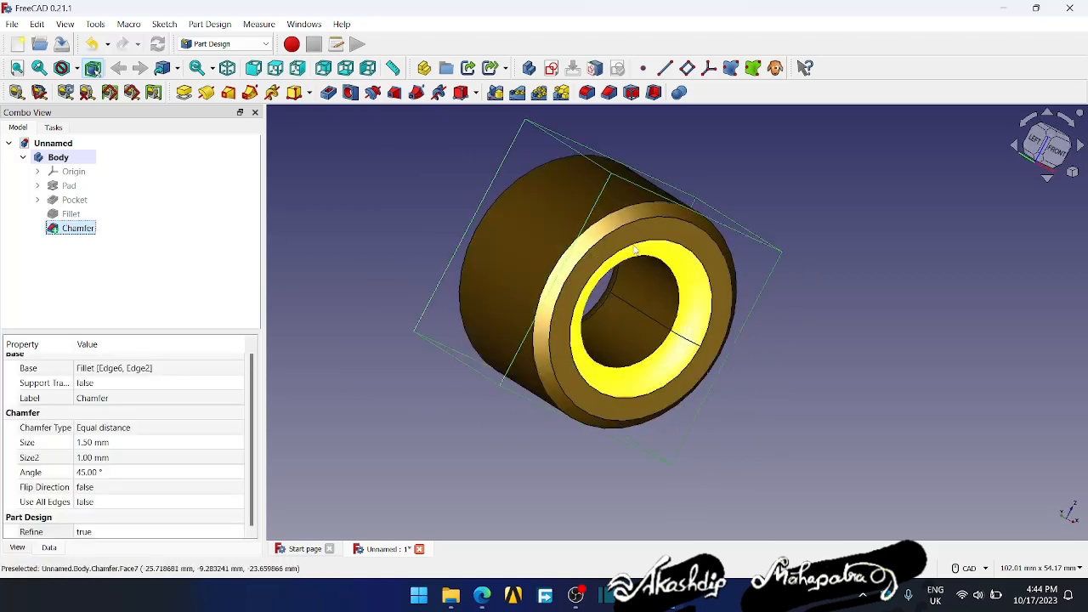
pyautogui.rightClick(98, 226)
pyautogui.click(109, 249)
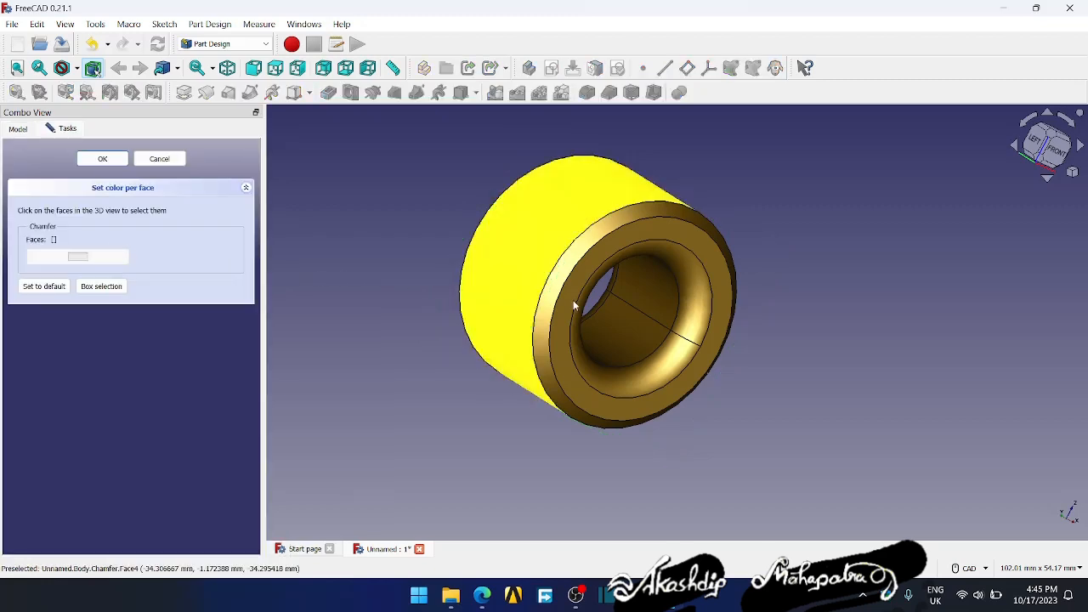
pyautogui.click(642, 331)
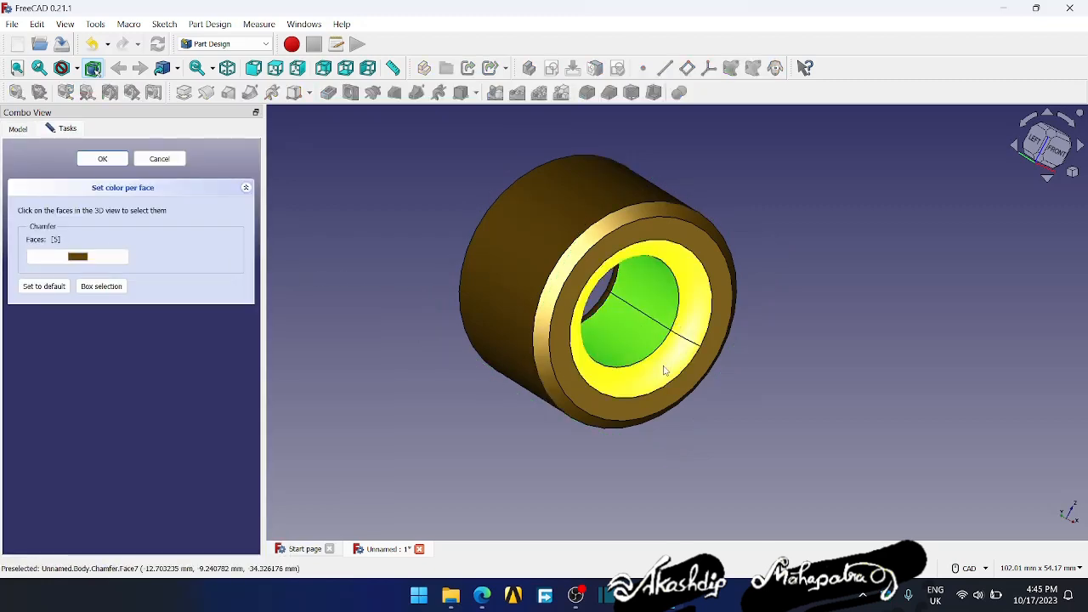
pyautogui.click(77, 256)
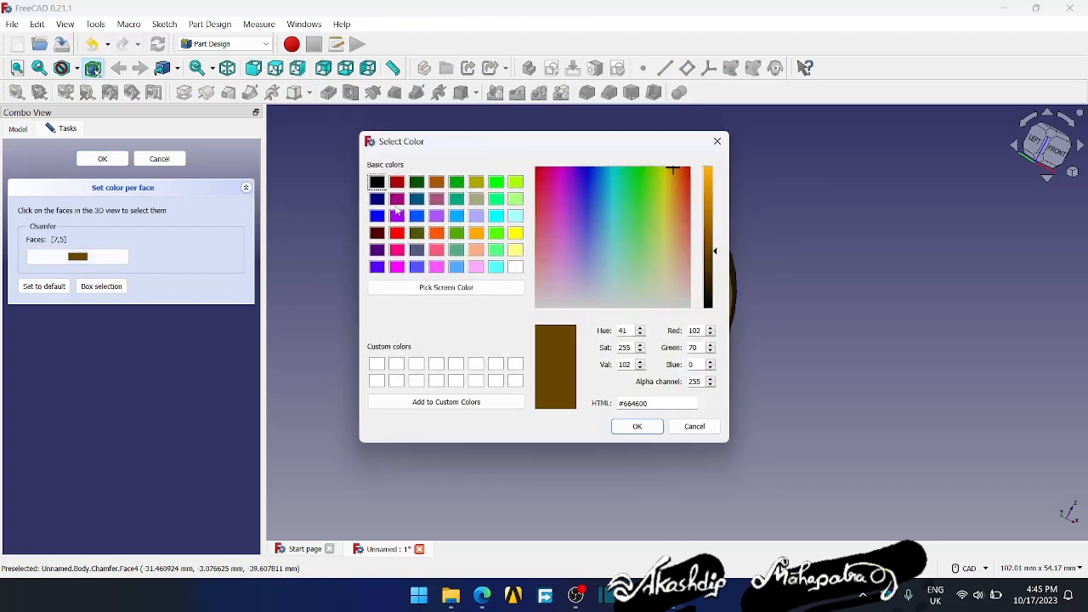
pyautogui.click(476, 216)
pyautogui.click(636, 427)
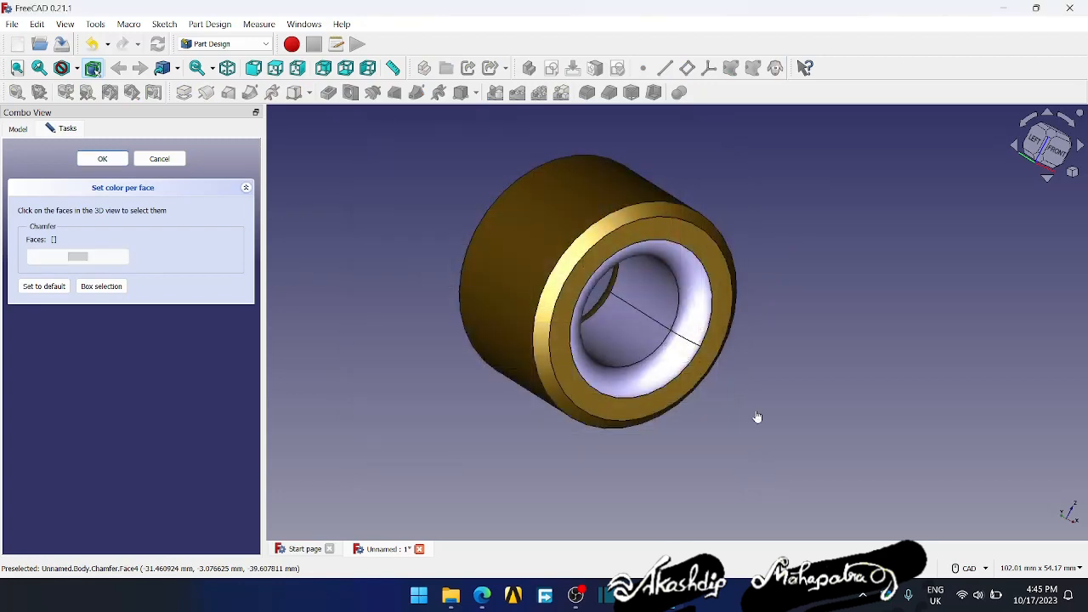
pyautogui.moveTo(765, 410); pyautogui.dragTo(663, 399, button='middle')
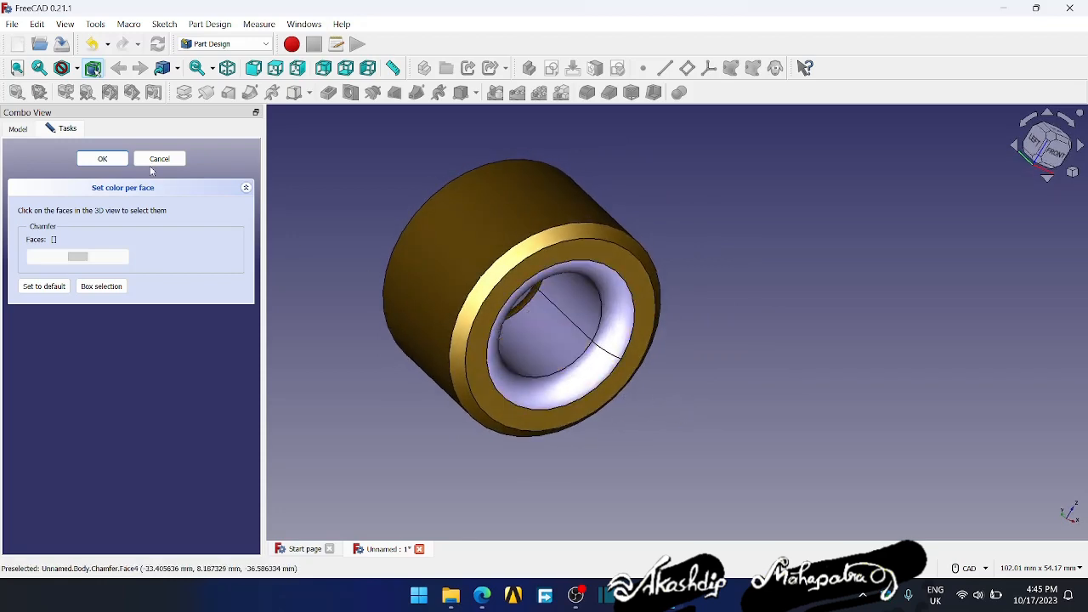
pyautogui.click(88, 163)
# - Orient the part to the front view and create a default A4 drawing page in the TechDraw workbench
pyautogui.moveTo(569, 442)
pyautogui.mouseDown(button='middle')
pyautogui.moveTo(584, 473)
pyautogui.moveTo(539, 464)
pyautogui.moveTo(745, 418)
pyautogui.moveTo(722, 418)
pyautogui.moveTo(691, 396)
pyautogui.mouseUp(button='middle')
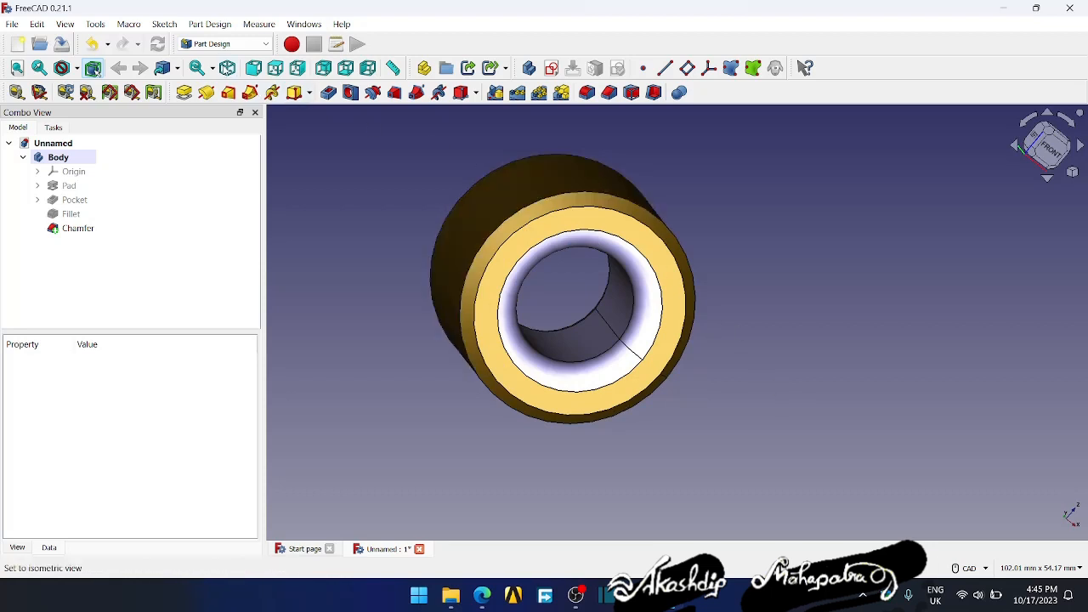
pyautogui.click(253, 68)
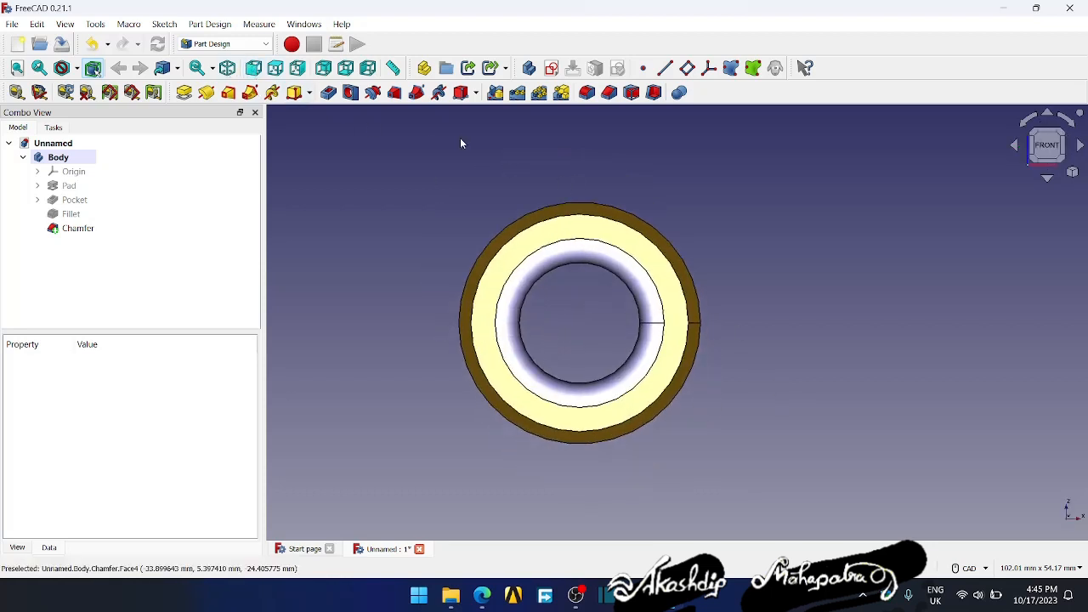
pyautogui.click(255, 44)
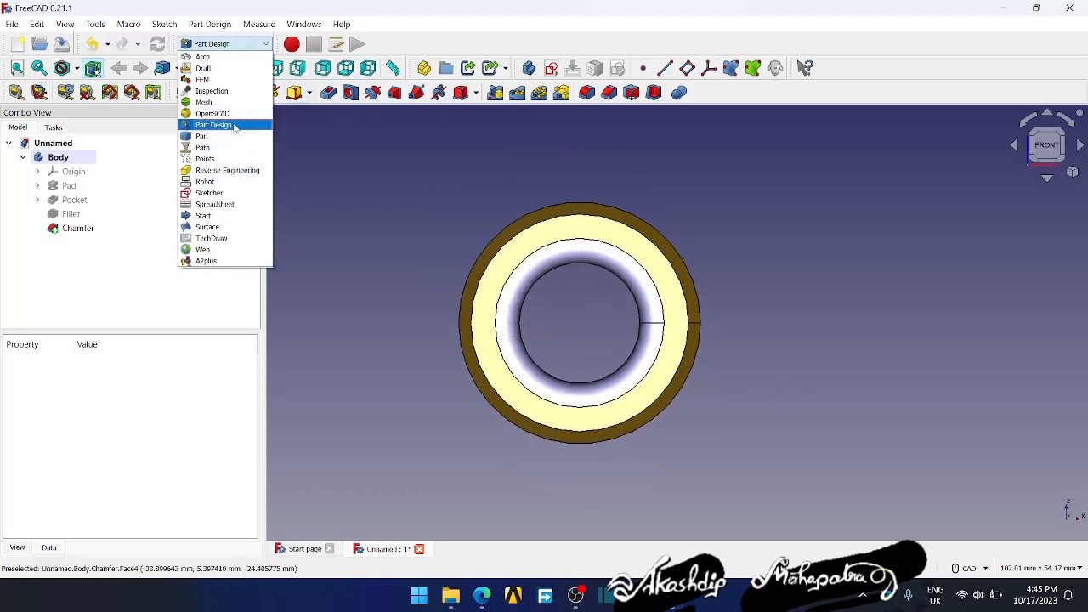
pyautogui.click(230, 241)
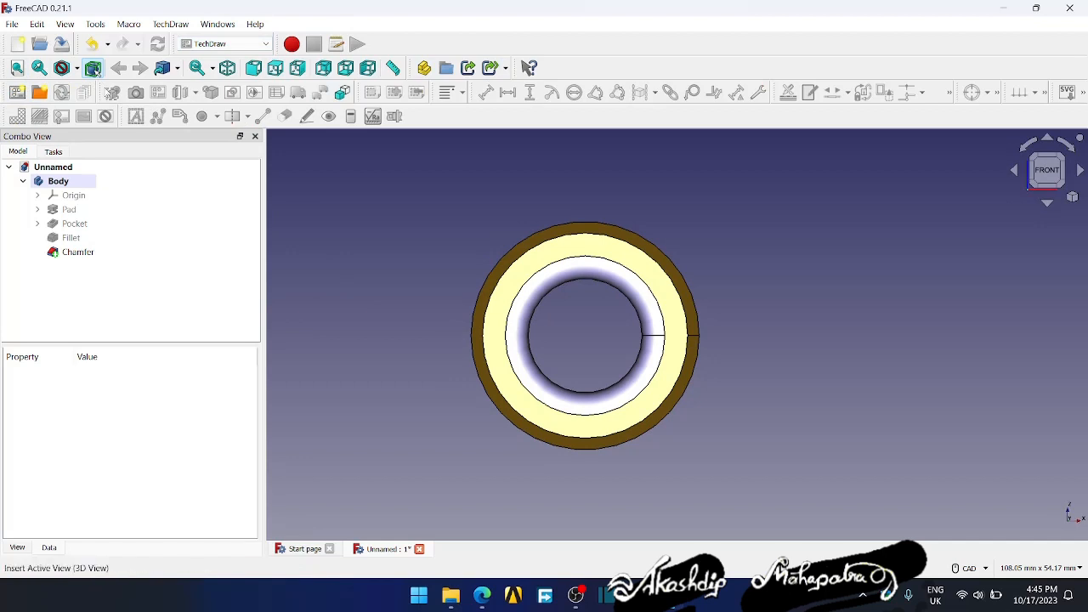
pyautogui.click(17, 93)
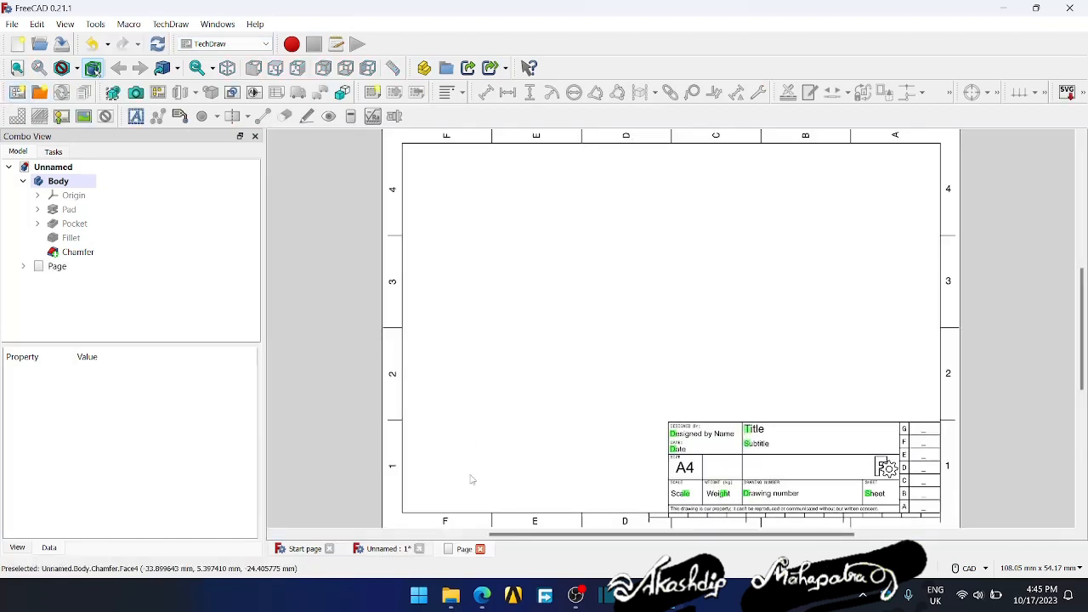
# - Insert a first-angle projection group of the Chamfer feature and move its front view to the upper-left area of the sheet
pyautogui.click(384, 549)
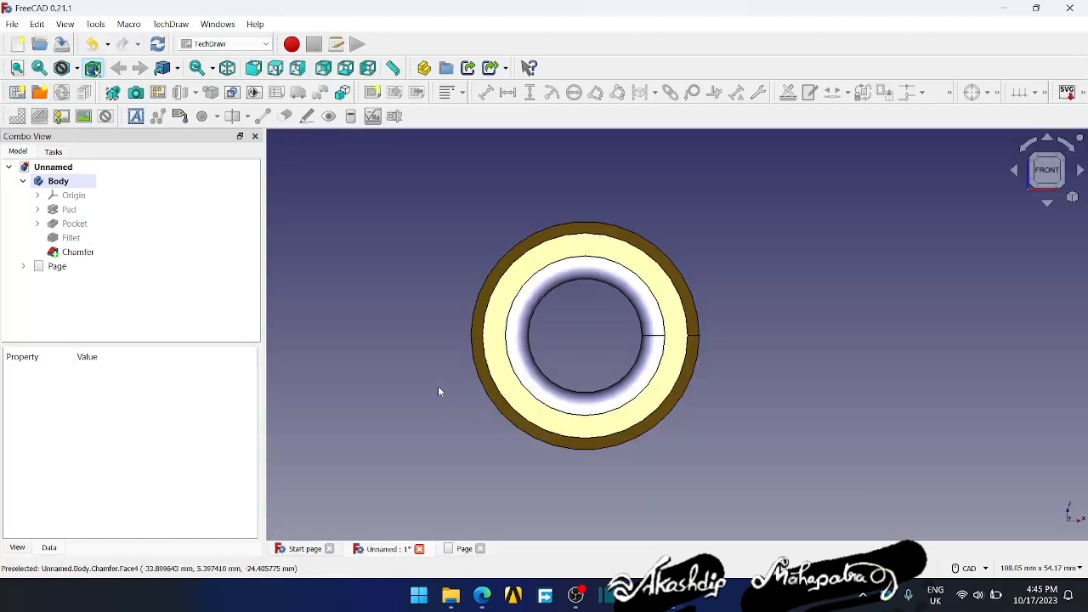
pyautogui.click(541, 272)
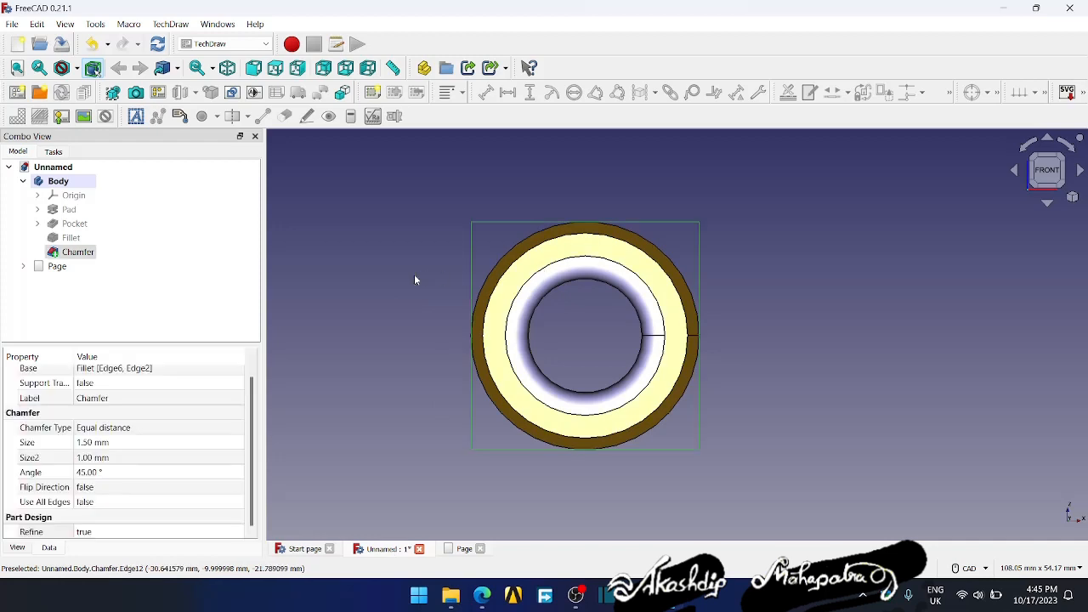
pyautogui.click(361, 270)
pyautogui.click(77, 252)
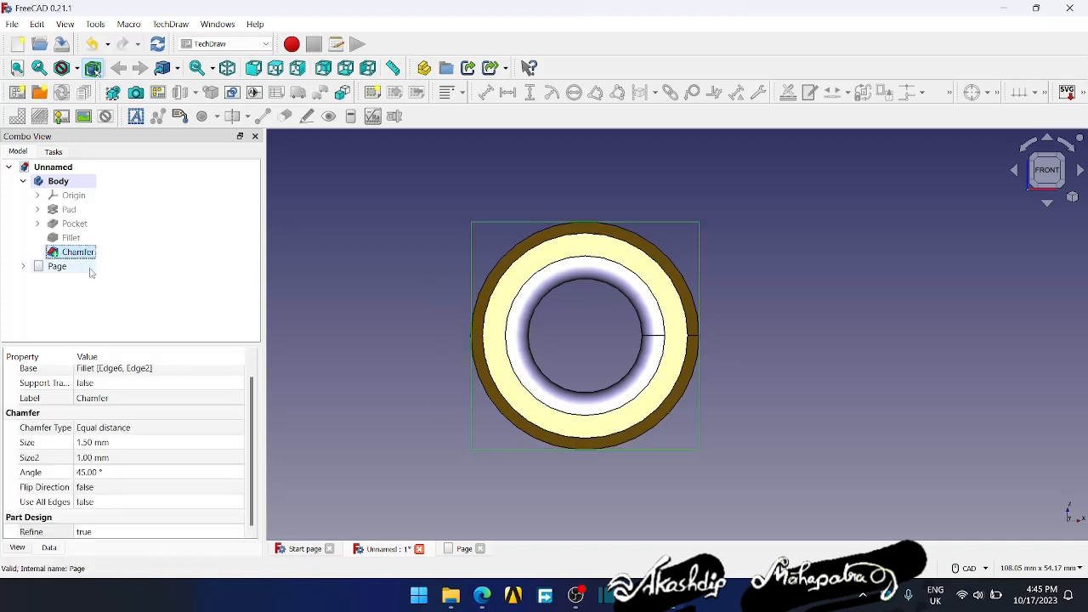
pyautogui.click(158, 93)
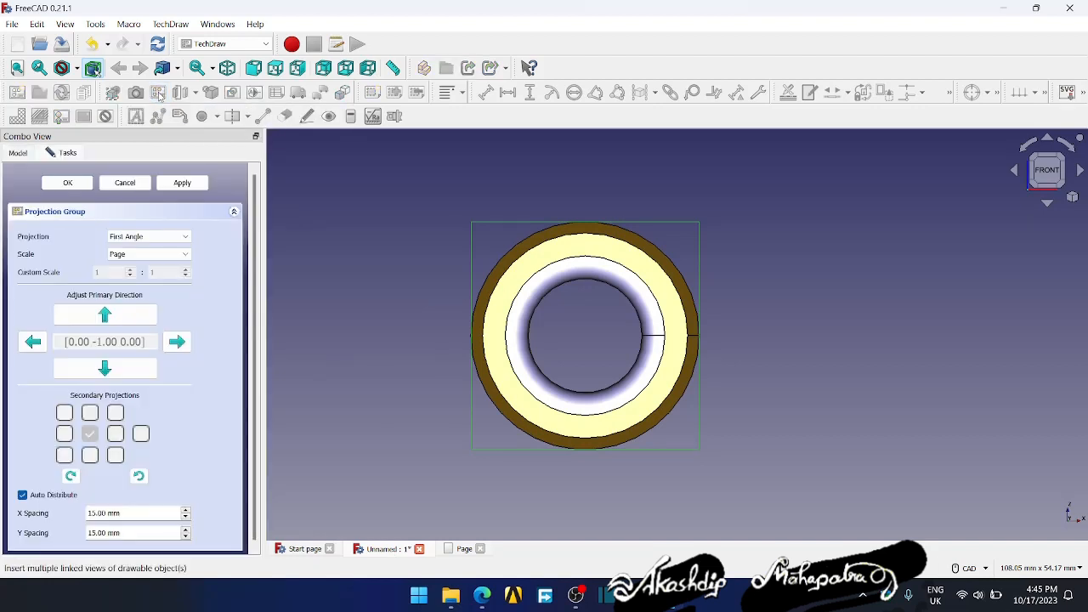
pyautogui.click(450, 551)
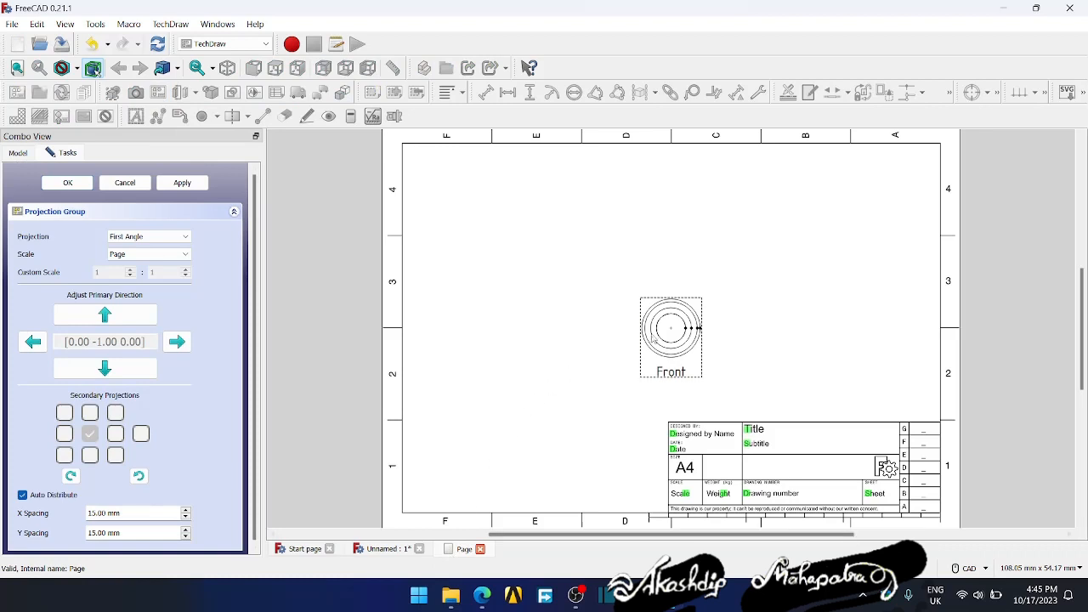
pyautogui.scroll(5, 683, 380)
pyautogui.scroll(-3, 682, 380)
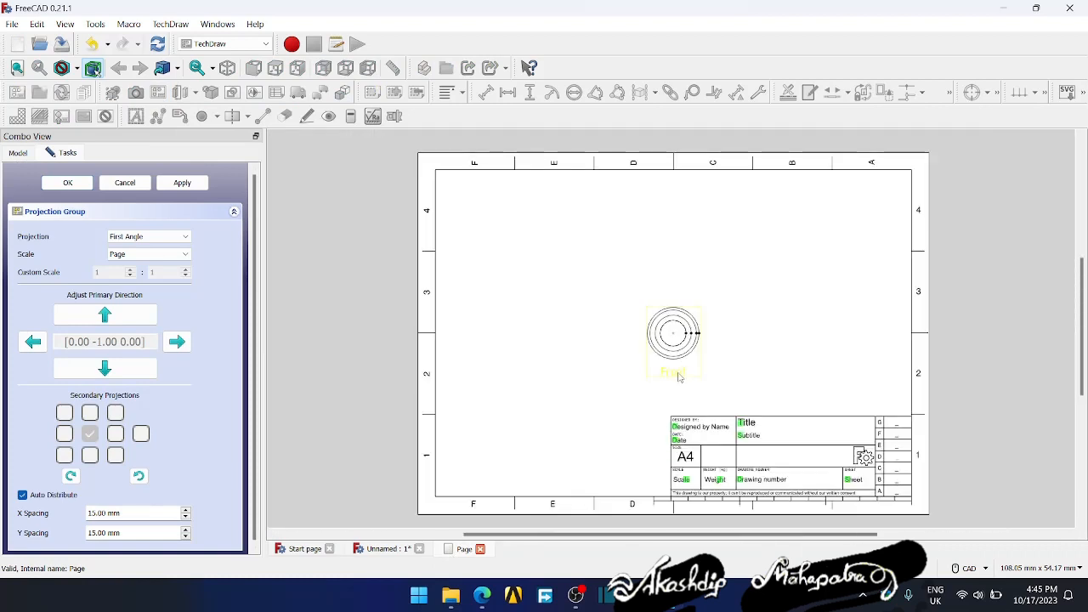
pyautogui.moveTo(679, 377); pyautogui.dragTo(541, 297)
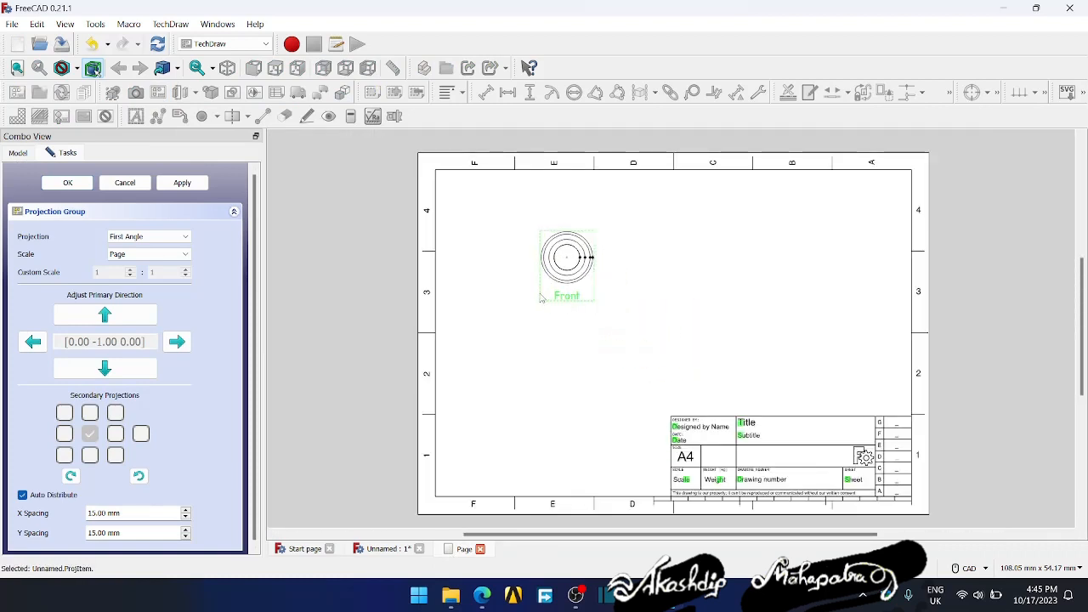
# - Add the Right, Top and FrontTopRight projections to the group and accept it
pyautogui.click(65, 434)
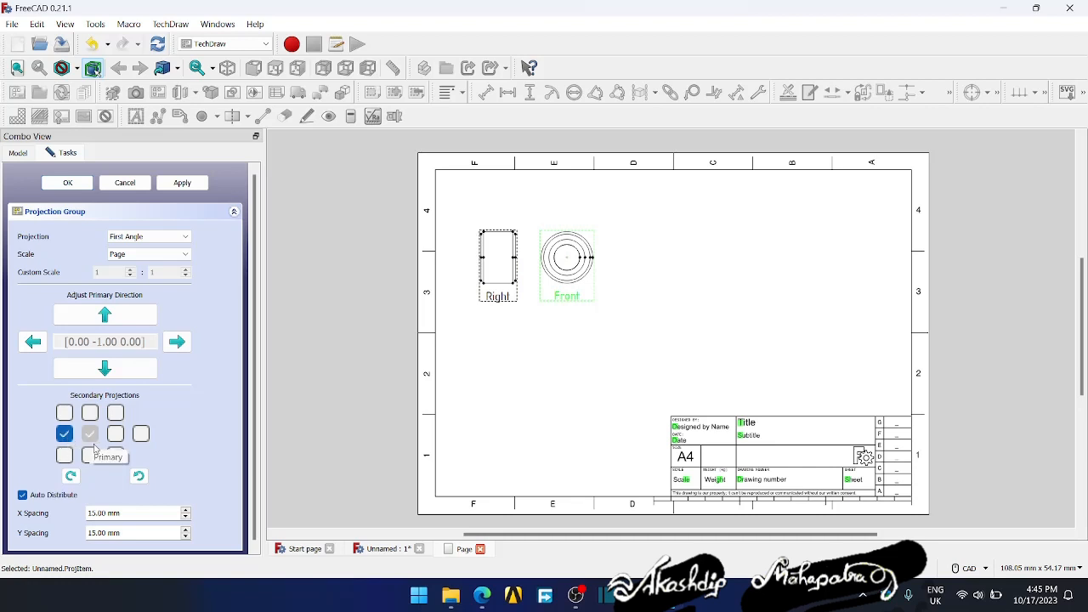
pyautogui.click(91, 456)
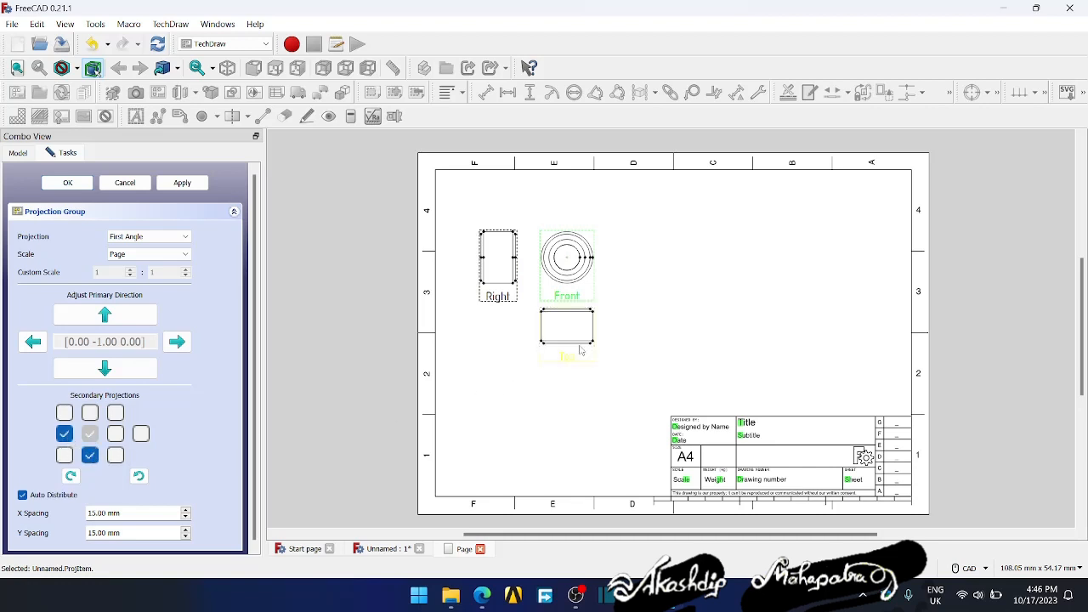
pyautogui.click(65, 455)
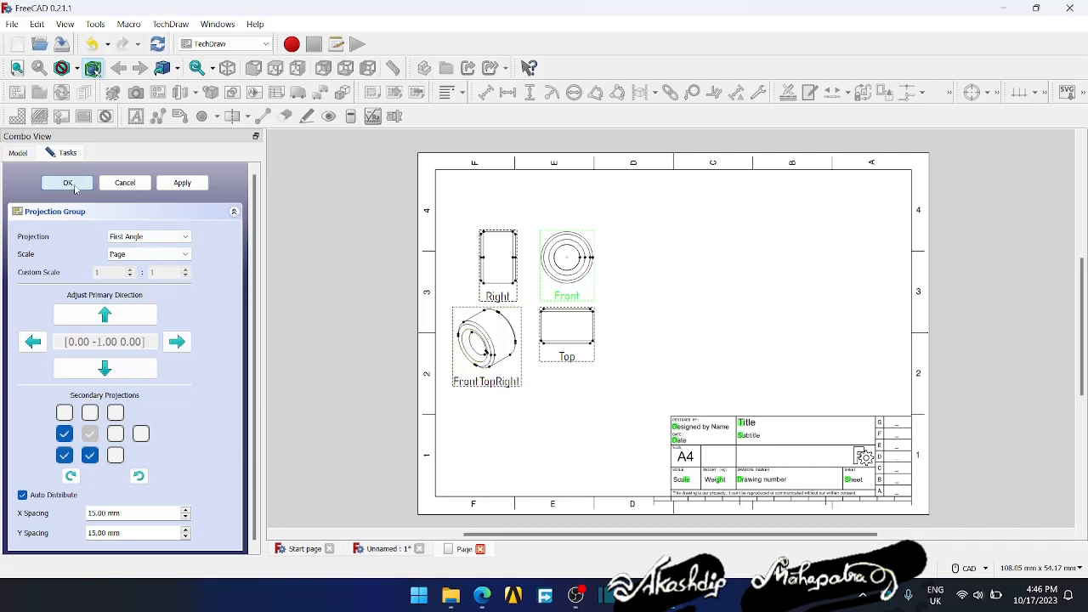
pyautogui.press('Return')
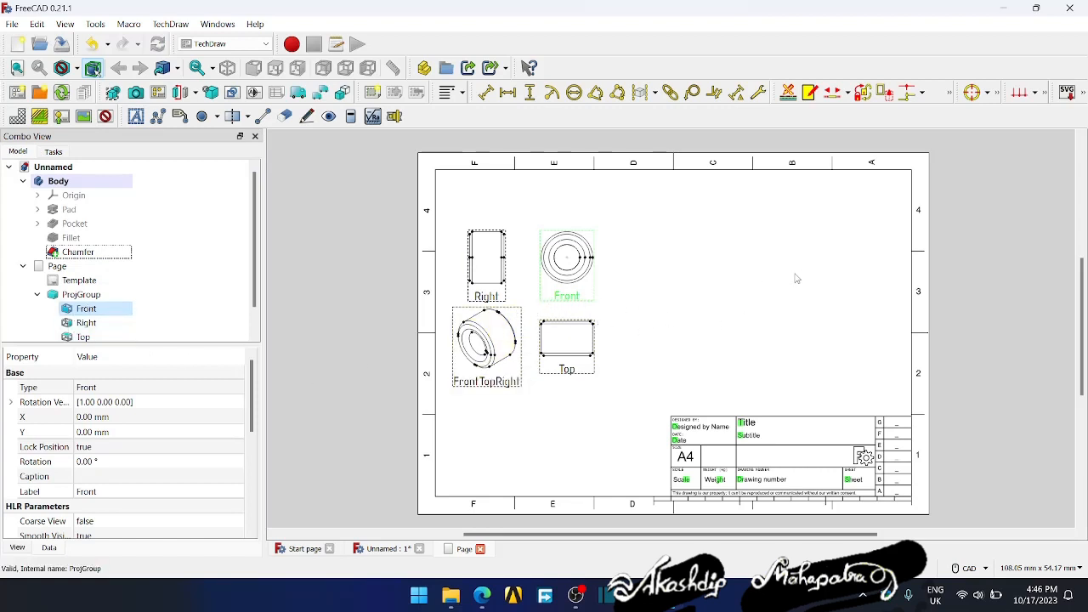
# - Set the projection group's scale type to Custom and increase its scale to about 2
pyautogui.click(70, 298)
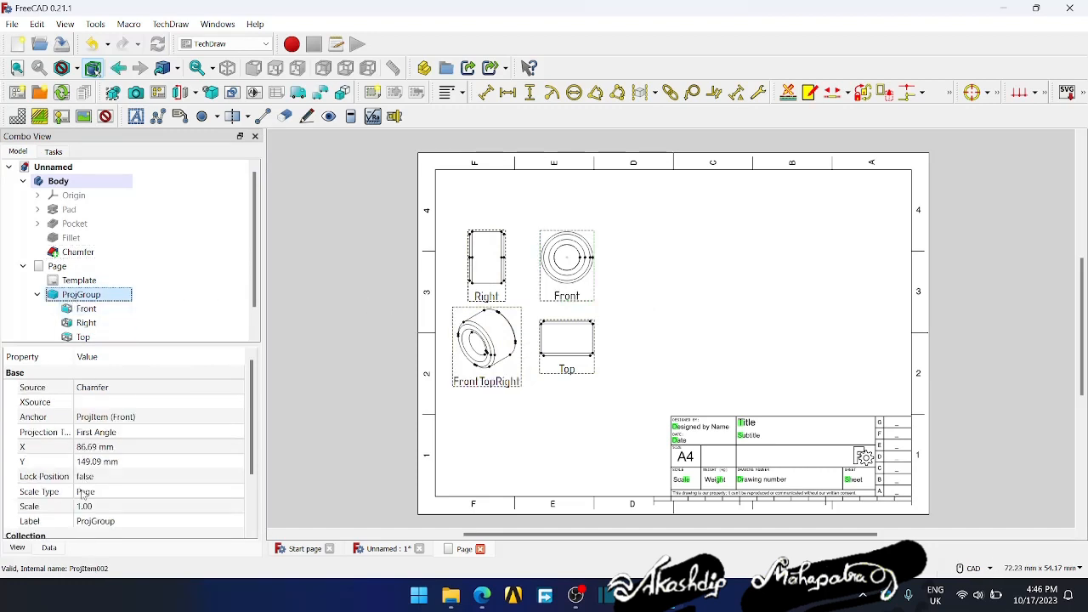
pyautogui.click(91, 497)
pyautogui.click(94, 495)
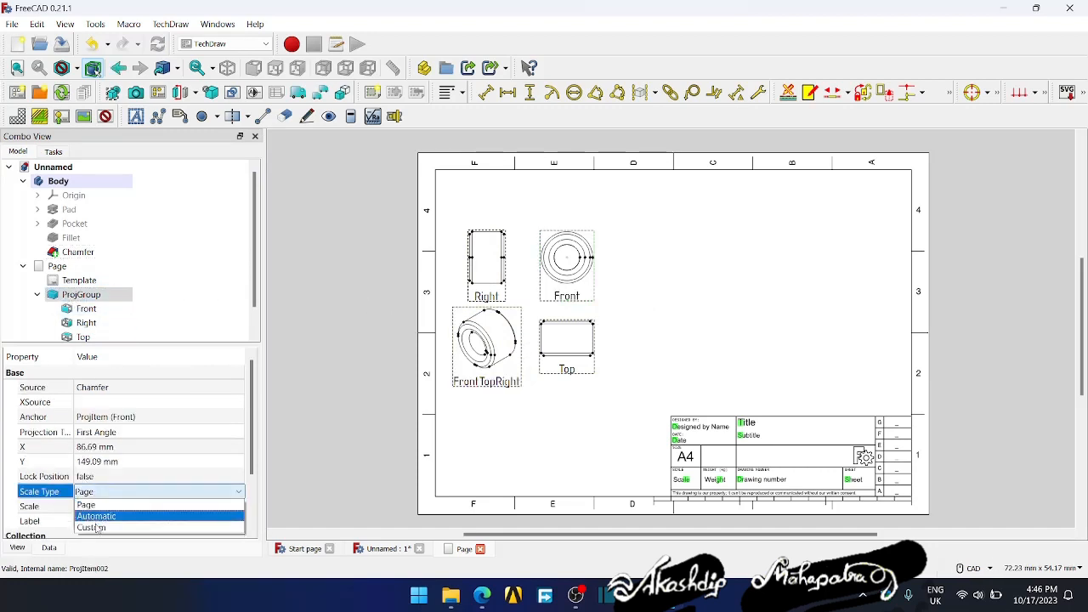
pyautogui.click(98, 526)
pyautogui.click(111, 506)
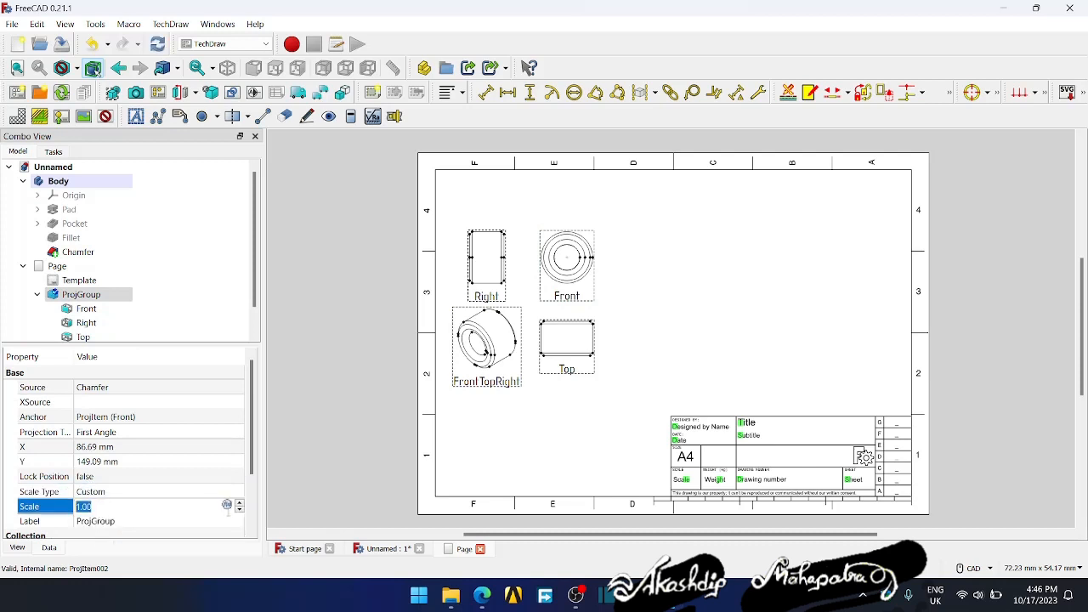
pyautogui.click(239, 503)
pyautogui.click(239, 503)
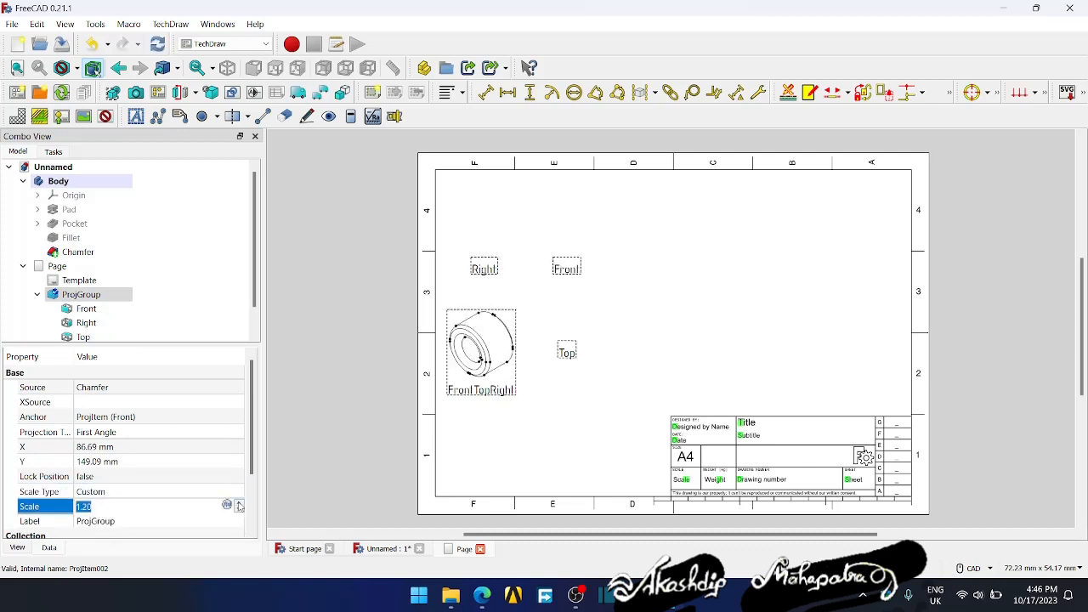
pyautogui.click(239, 505)
pyautogui.click(238, 505)
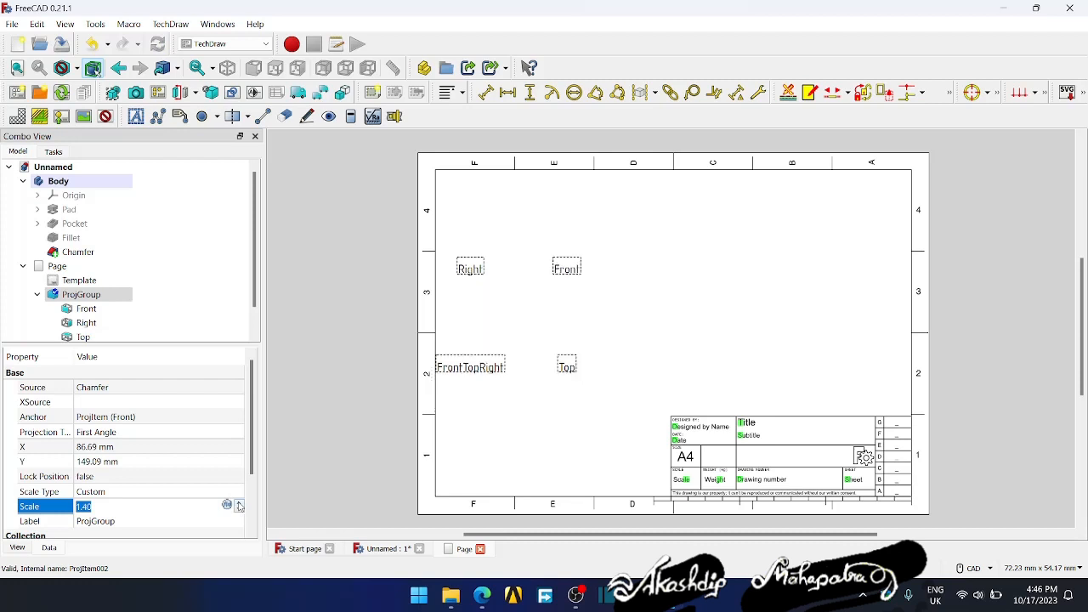
pyautogui.click(239, 505)
pyautogui.click(239, 505)
pyautogui.click(239, 505)
pyautogui.click(239, 505)
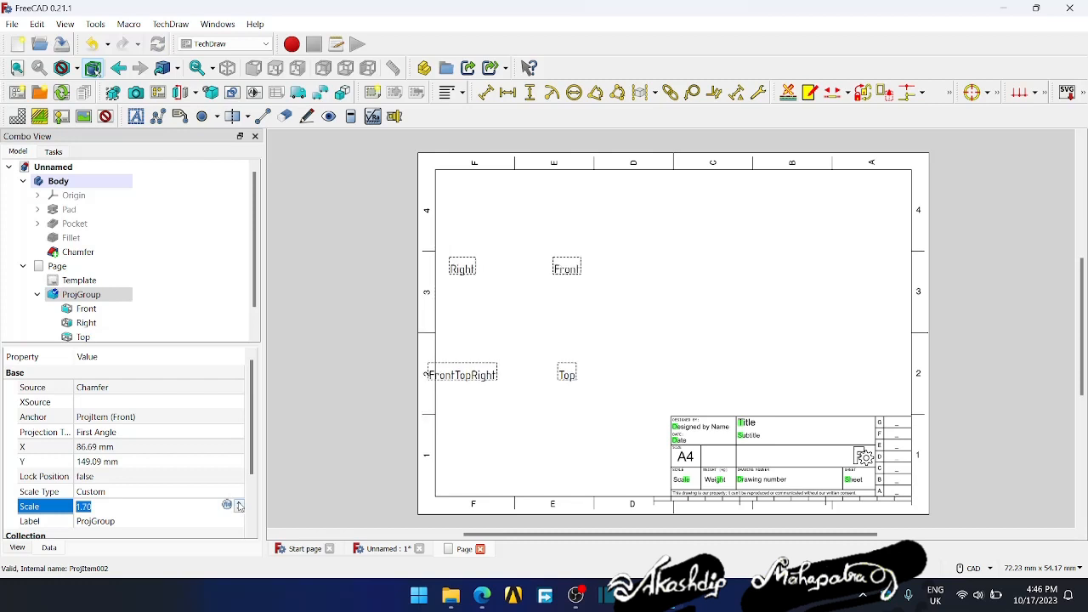
pyautogui.click(239, 505)
pyautogui.click(238, 505)
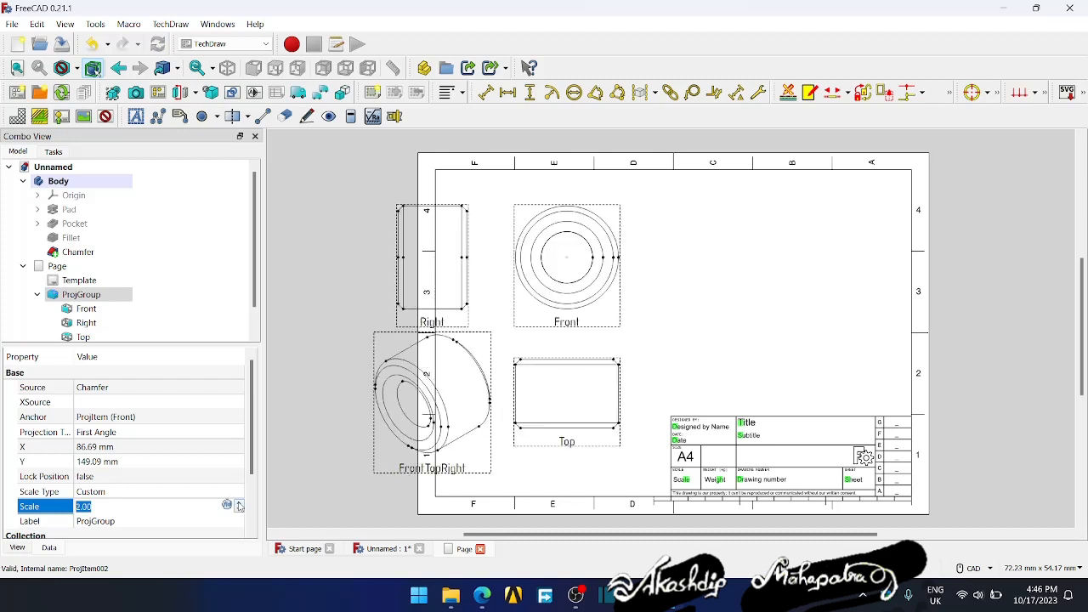
# - Move the FrontTopRight view to the upper right of the sheet and arrange the Right, Front and Top views inside the frame
pyautogui.click(433, 399)
pyautogui.moveTo(433, 400); pyautogui.dragTo(746, 286)
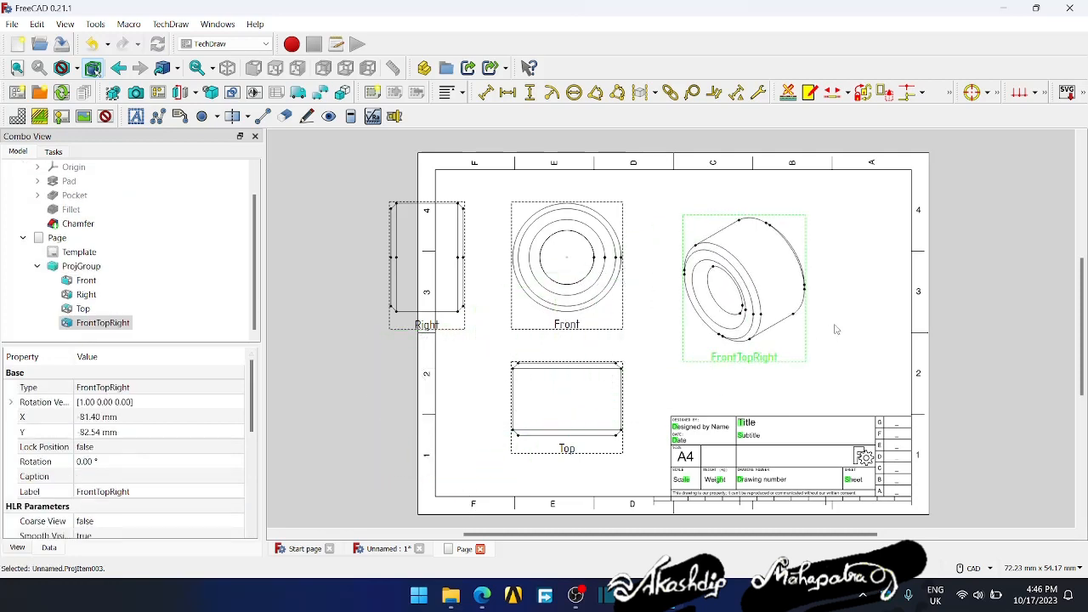
pyautogui.moveTo(836, 330); pyautogui.dragTo(826, 253)
pyautogui.moveTo(554, 327)
pyautogui.mouseDown()
pyautogui.moveTo(634, 333)
pyautogui.moveTo(563, 337)
pyautogui.mouseUp()
pyautogui.click(452, 339)
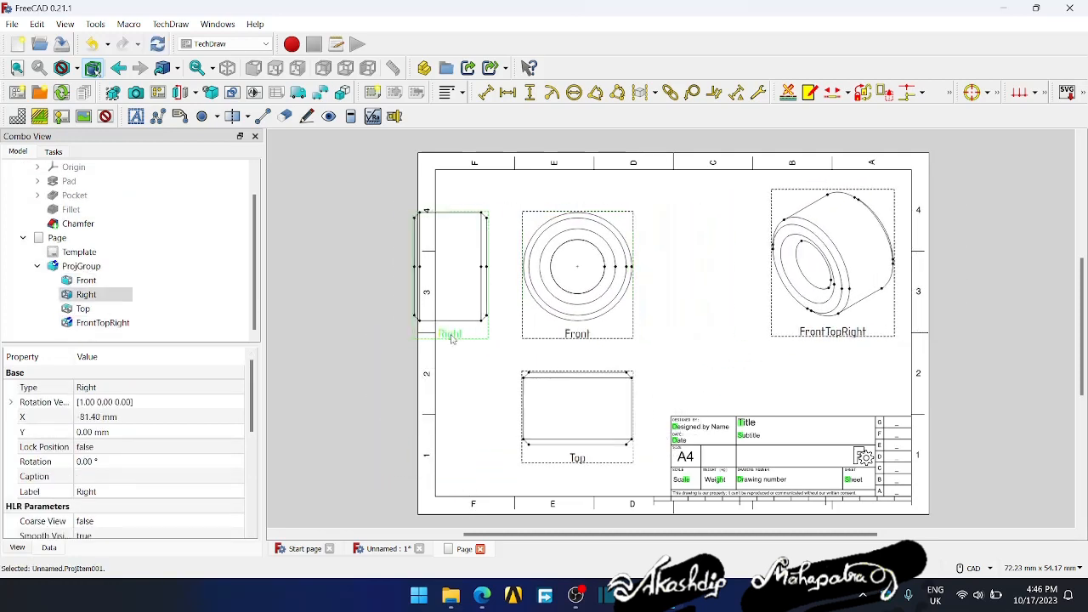
pyautogui.moveTo(452, 339); pyautogui.dragTo(472, 339)
pyautogui.moveTo(556, 334); pyautogui.dragTo(577, 330)
pyautogui.moveTo(807, 326); pyautogui.dragTo(716, 334)
pyautogui.moveTo(486, 385); pyautogui.dragTo(763, 343)
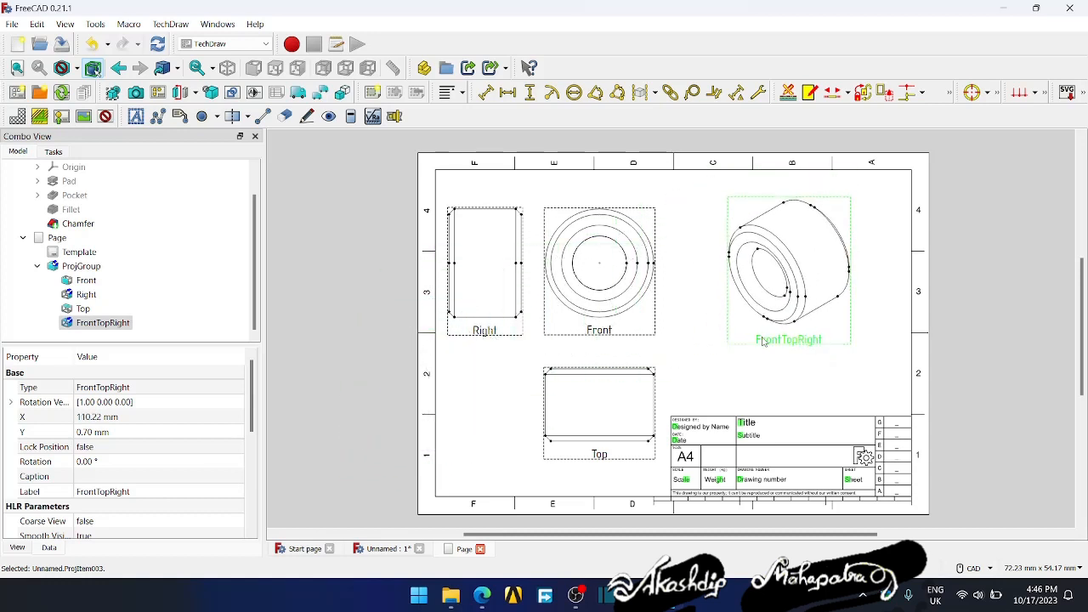
# - Lock the position of the FrontTopRight view and clear the selection
pyautogui.click(741, 396)
pyautogui.click(726, 338)
pyautogui.click(85, 446)
pyautogui.click(85, 462)
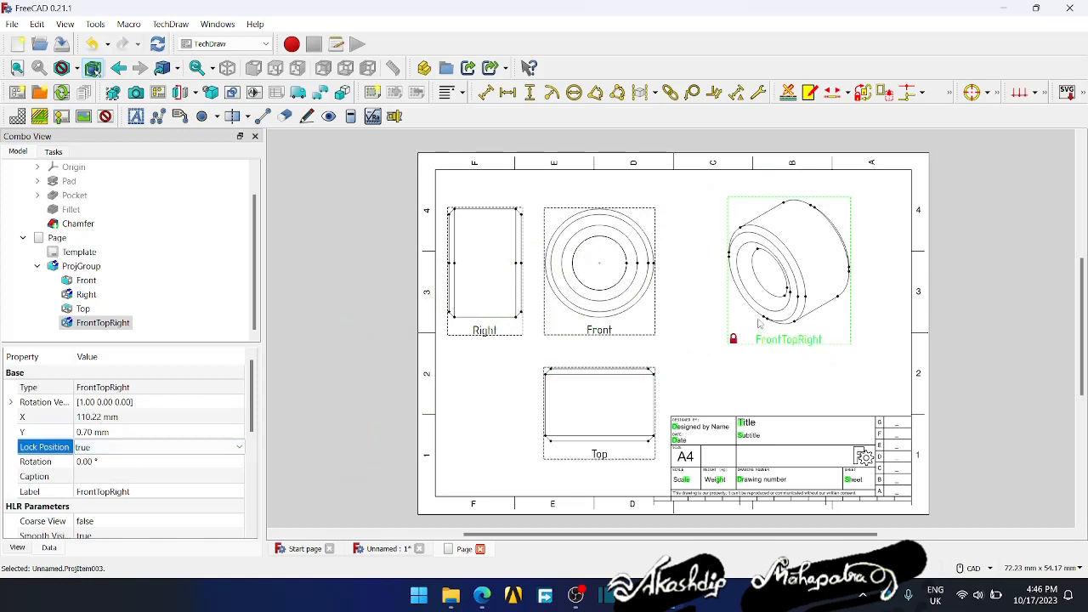
pyautogui.click(698, 346)
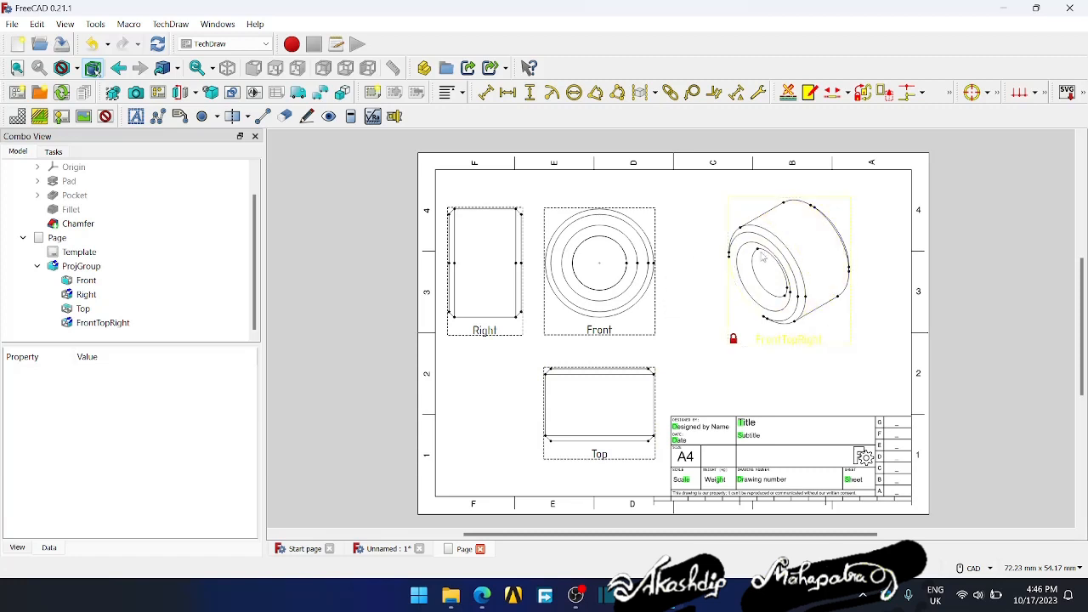
# - Try a radius dimension from the front view's centre and delete that dimension
pyautogui.scroll(1, 682, 251)
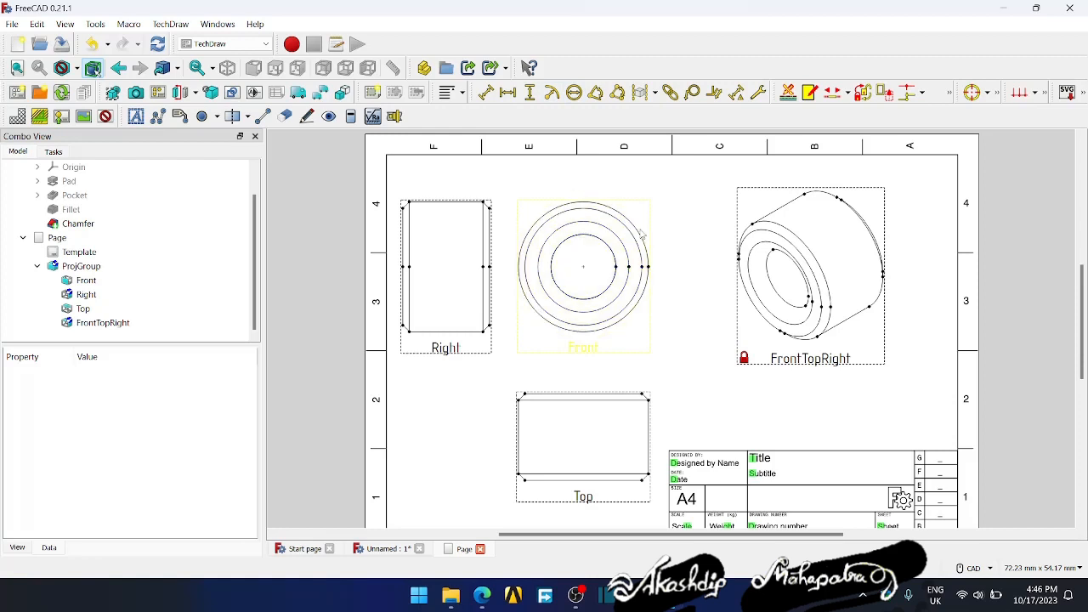
pyautogui.click(552, 94)
pyautogui.click(590, 314)
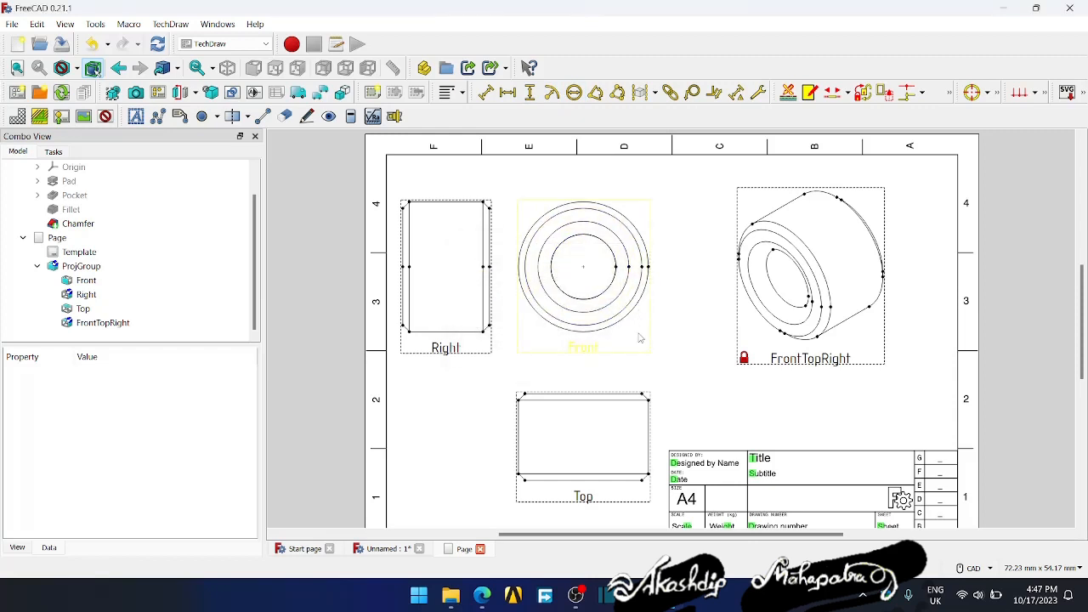
pyautogui.click(638, 335)
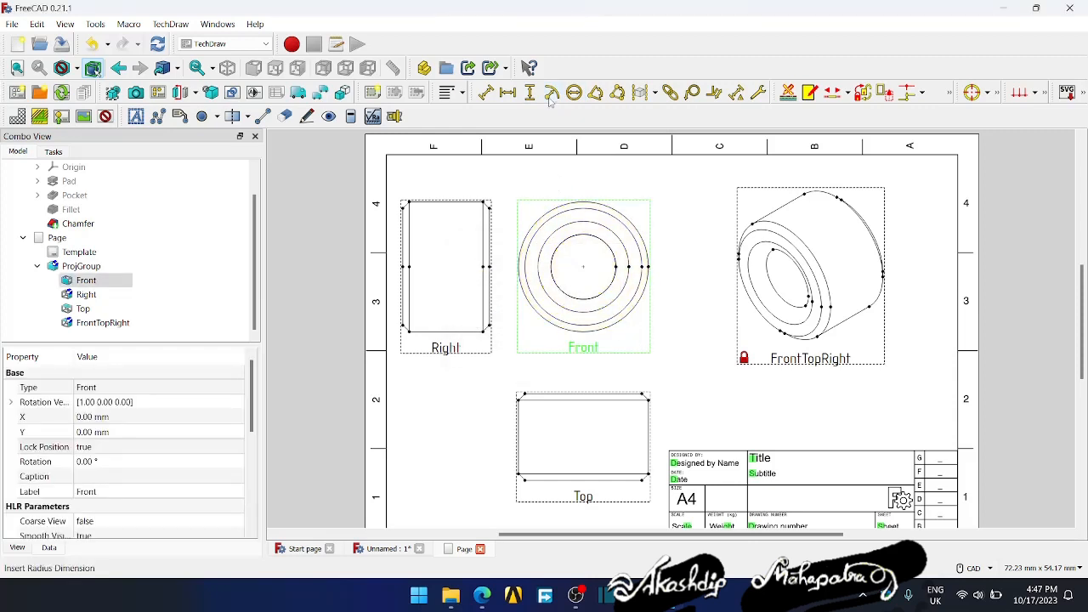
pyautogui.click(584, 269)
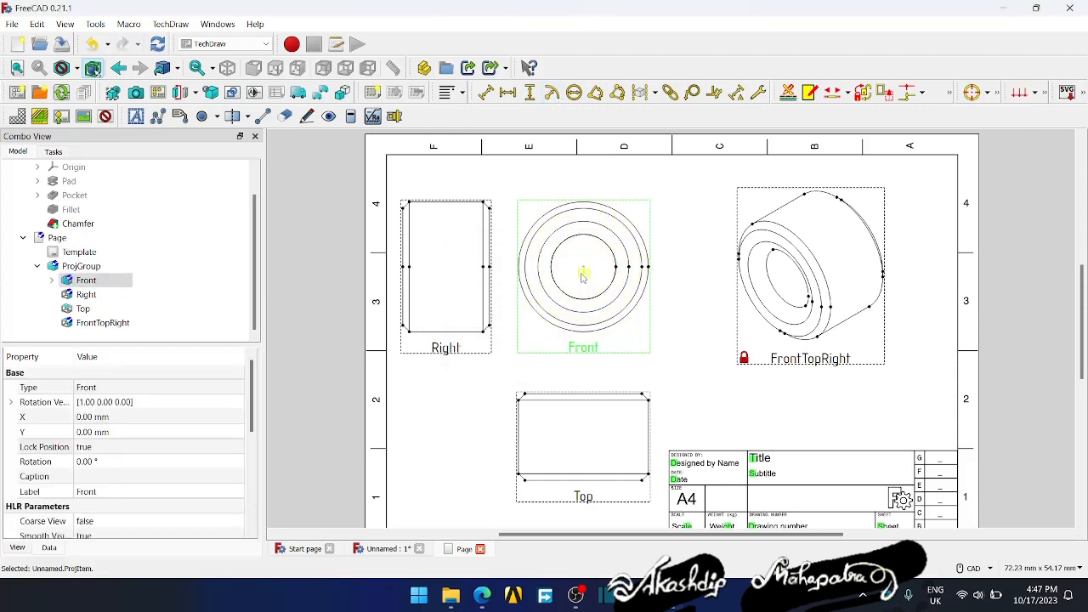
pyautogui.moveTo(582, 273); pyautogui.dragTo(676, 322)
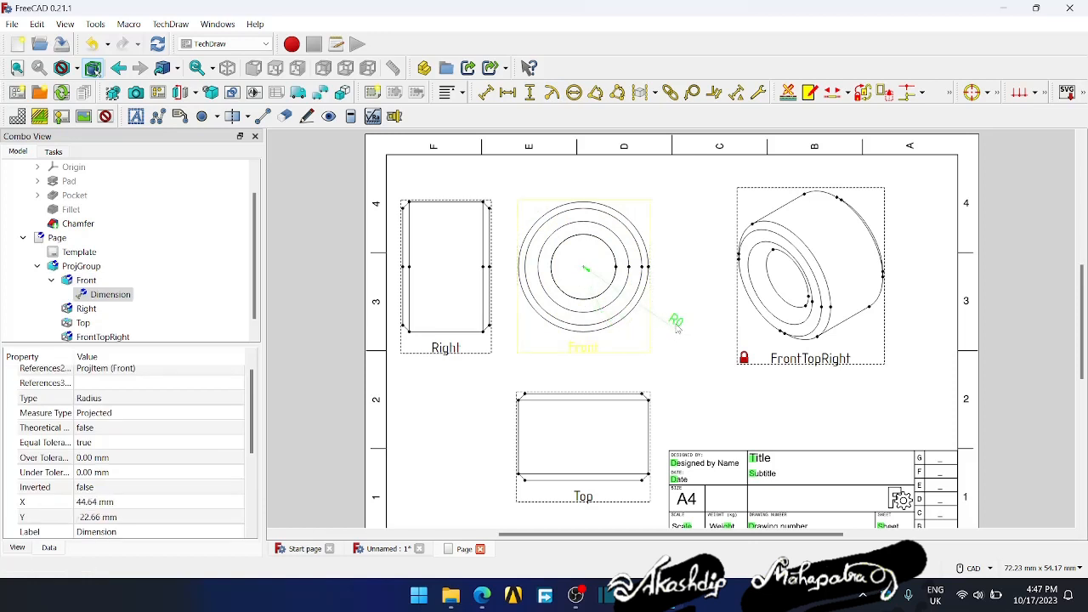
pyautogui.press('Delete')
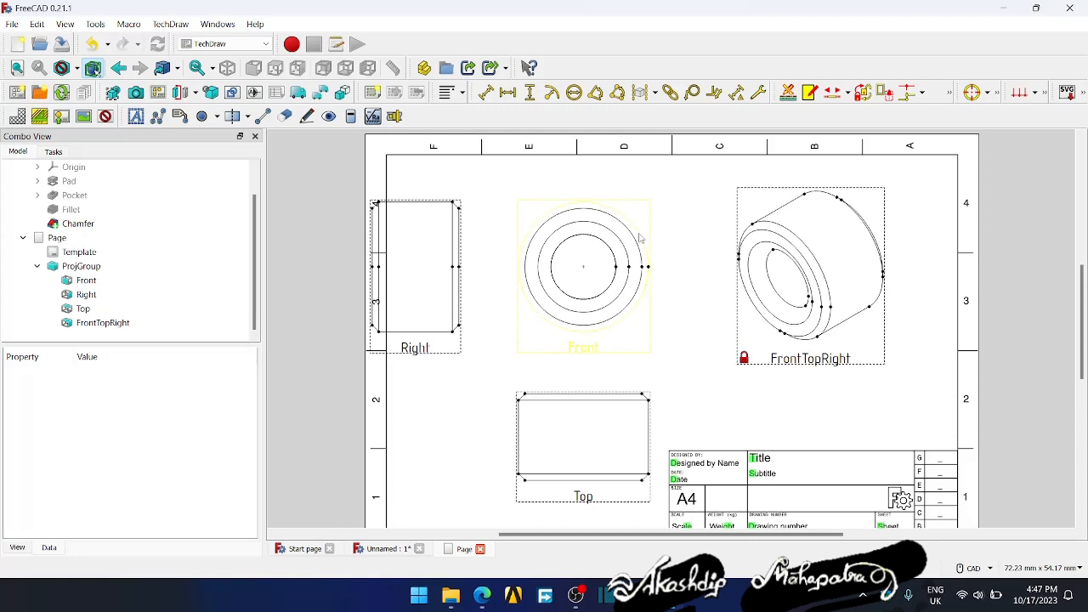
# - Add a radius dimension to the front view's outermost circle and place its text outside the view at the upper right
pyautogui.click(641, 239)
pyautogui.click(551, 92)
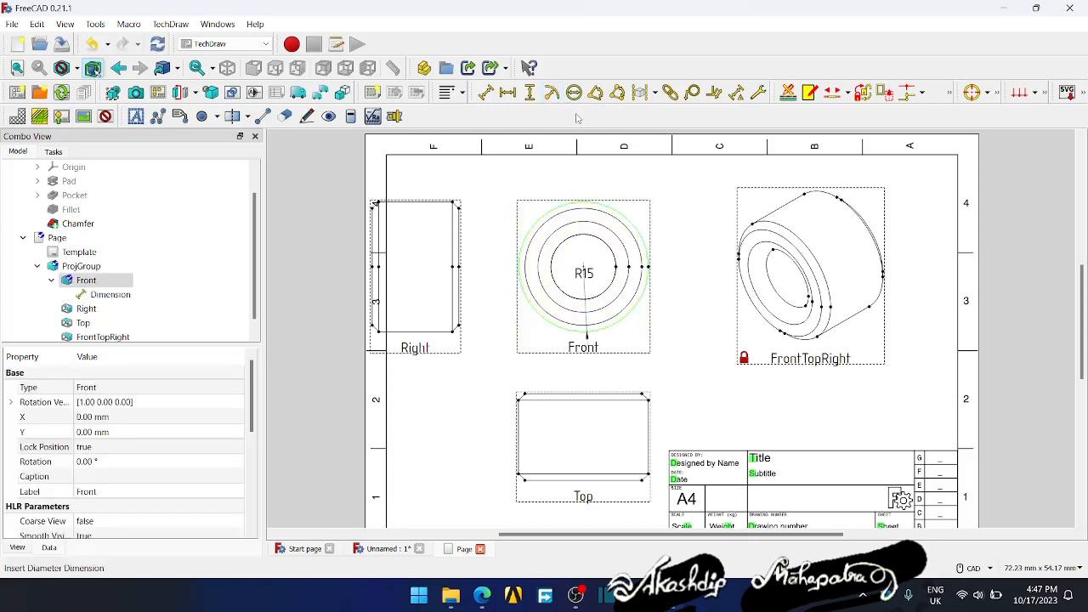
pyautogui.moveTo(581, 300); pyautogui.dragTo(702, 208)
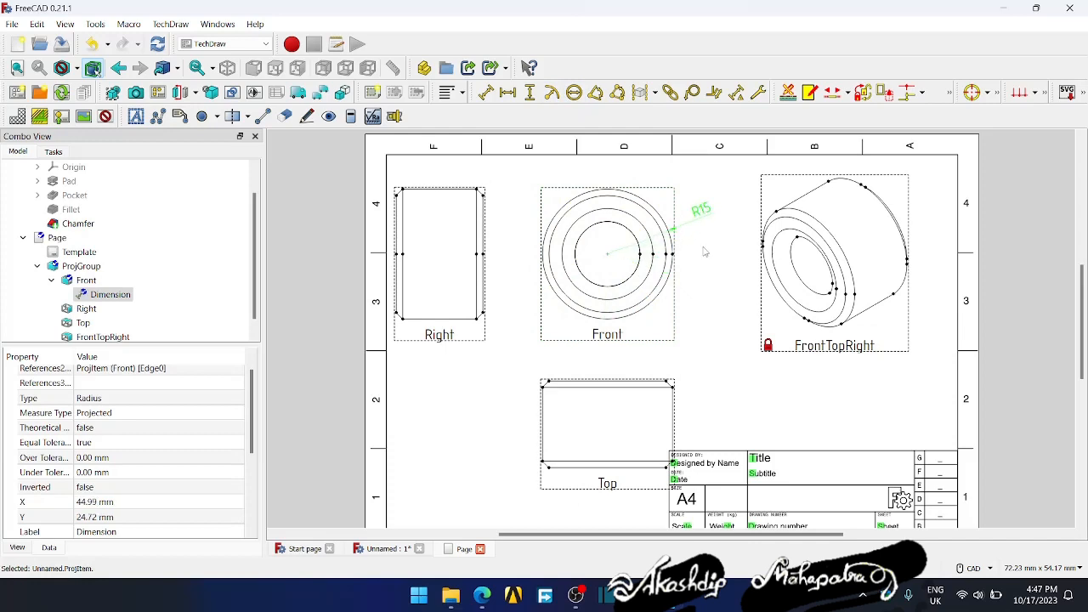
pyautogui.click(703, 248)
pyautogui.moveTo(704, 258); pyautogui.dragTo(669, 264, button='middle')
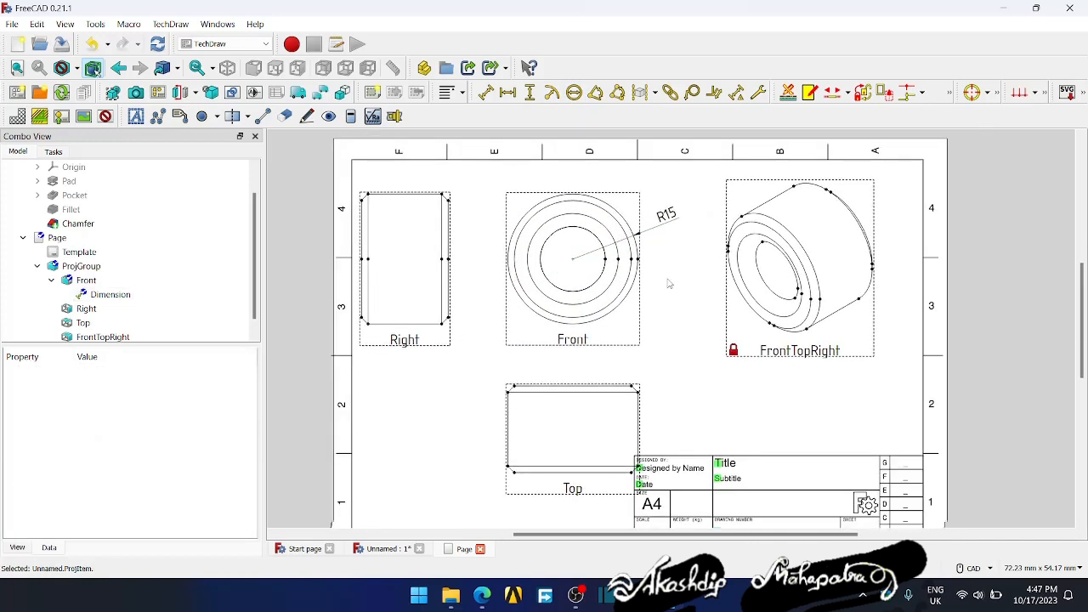
# - Add a diameter dimension to the front view's innermost circle and place its text above the view at the upper left
pyautogui.click(602, 242)
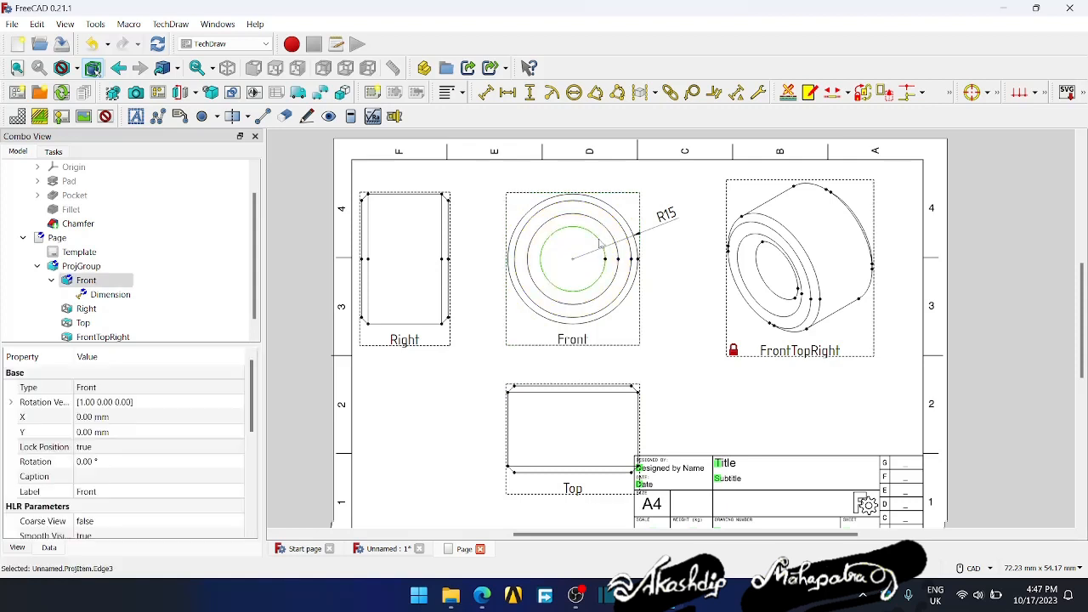
pyautogui.click(573, 92)
pyautogui.moveTo(583, 262); pyautogui.dragTo(533, 185)
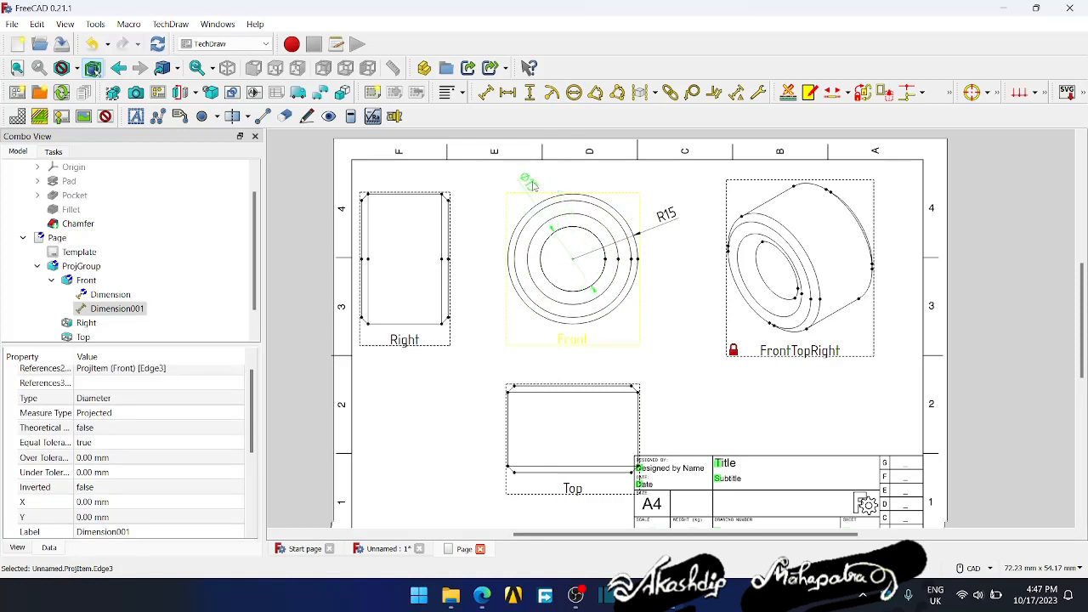
pyautogui.click(678, 279)
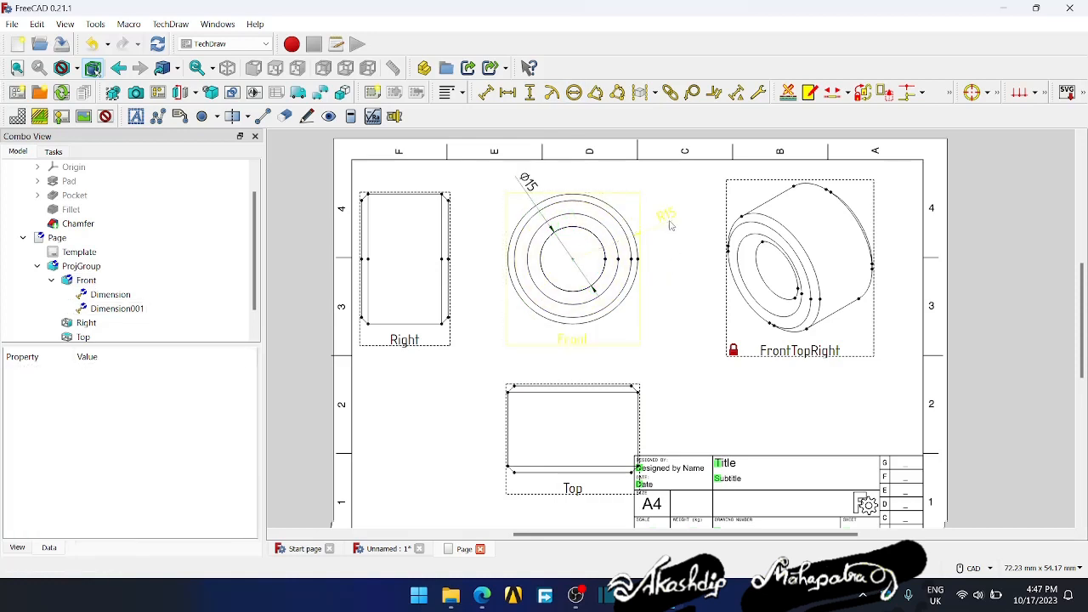
# - Move the front view's radius dimension text slightly higher and clear the selection
pyautogui.moveTo(670, 225)
pyautogui.mouseDown()
pyautogui.moveTo(672, 246)
pyautogui.moveTo(669, 219)
pyautogui.mouseUp()
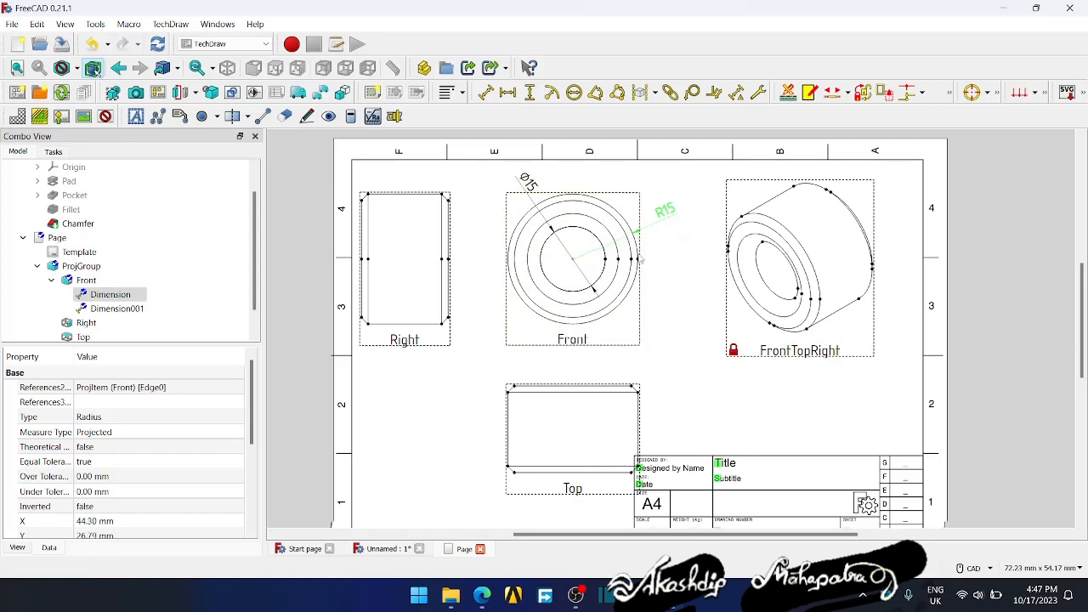
pyautogui.click(676, 309)
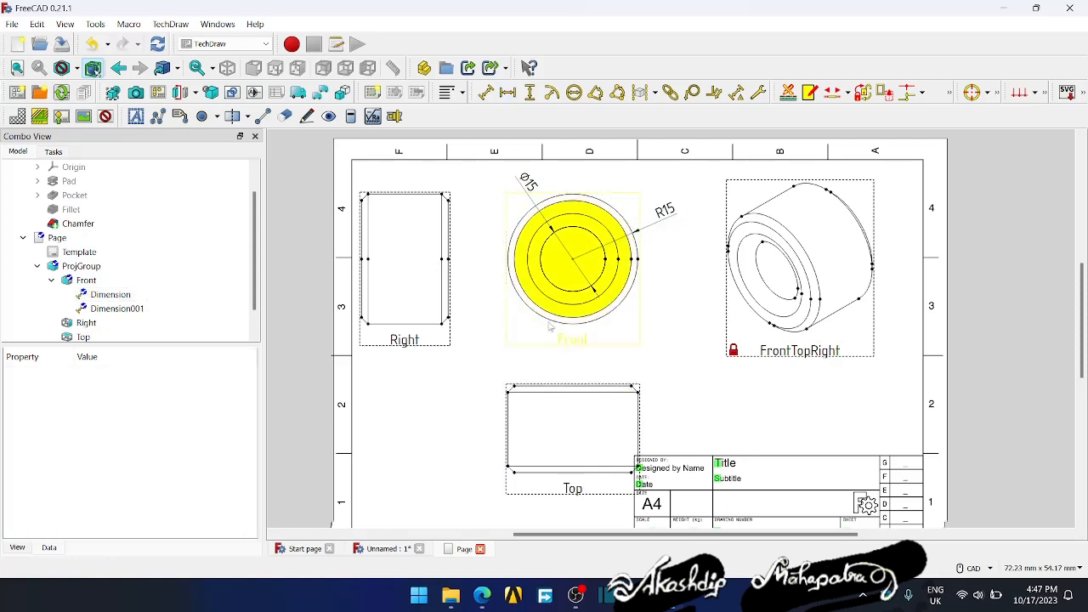
# - Add a horizontal dimension between the top view's upper-left and upper-right outer corner points and place its text above the view
pyautogui.click(508, 92)
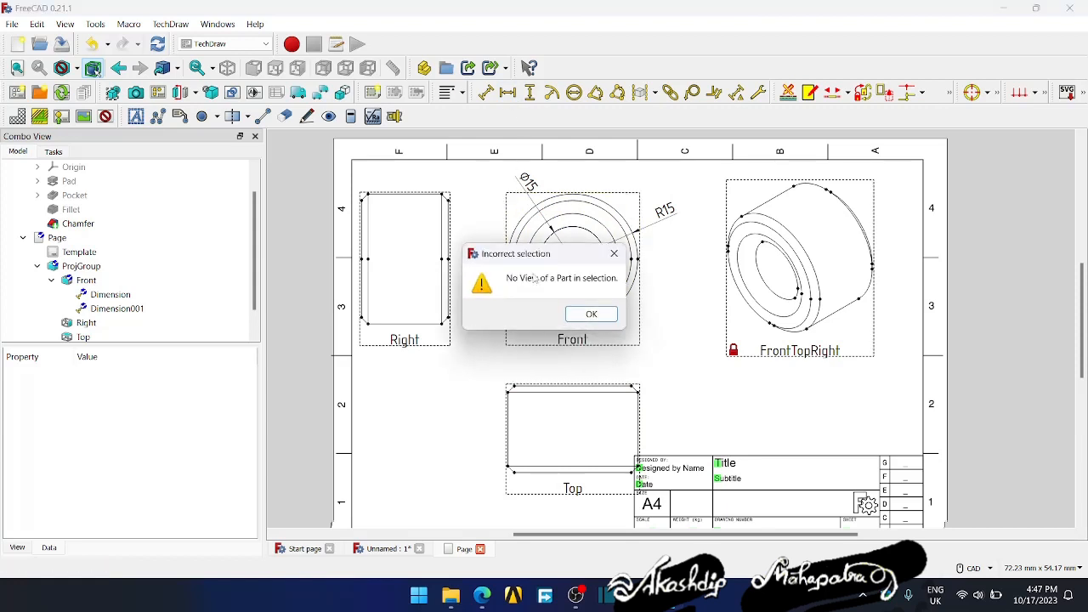
pyautogui.click(591, 314)
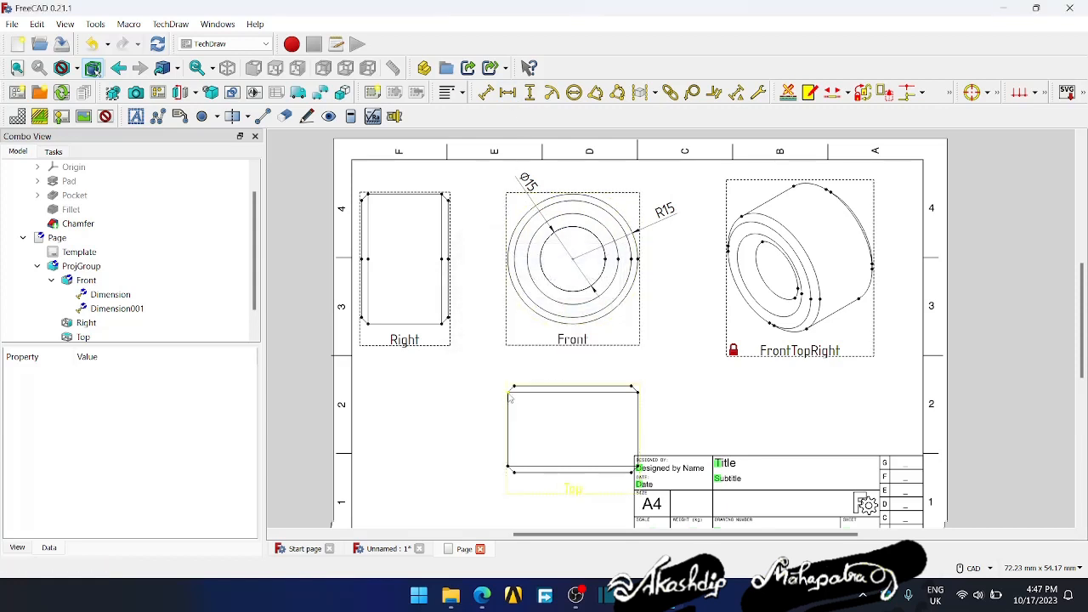
pyautogui.click(510, 395)
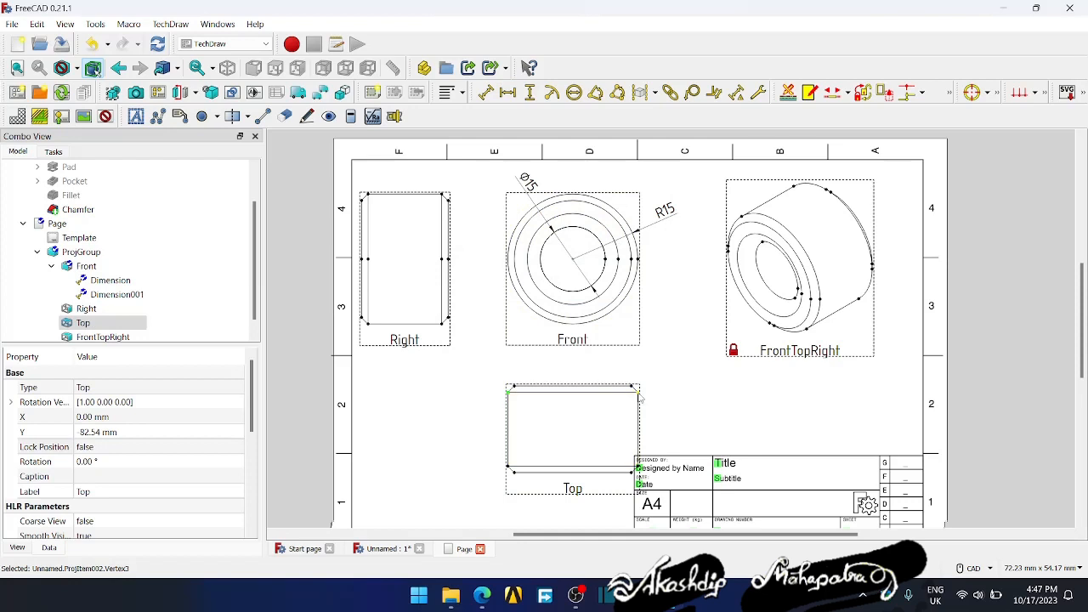
pyautogui.click(508, 92)
pyautogui.moveTo(574, 395); pyautogui.dragTo(574, 368)
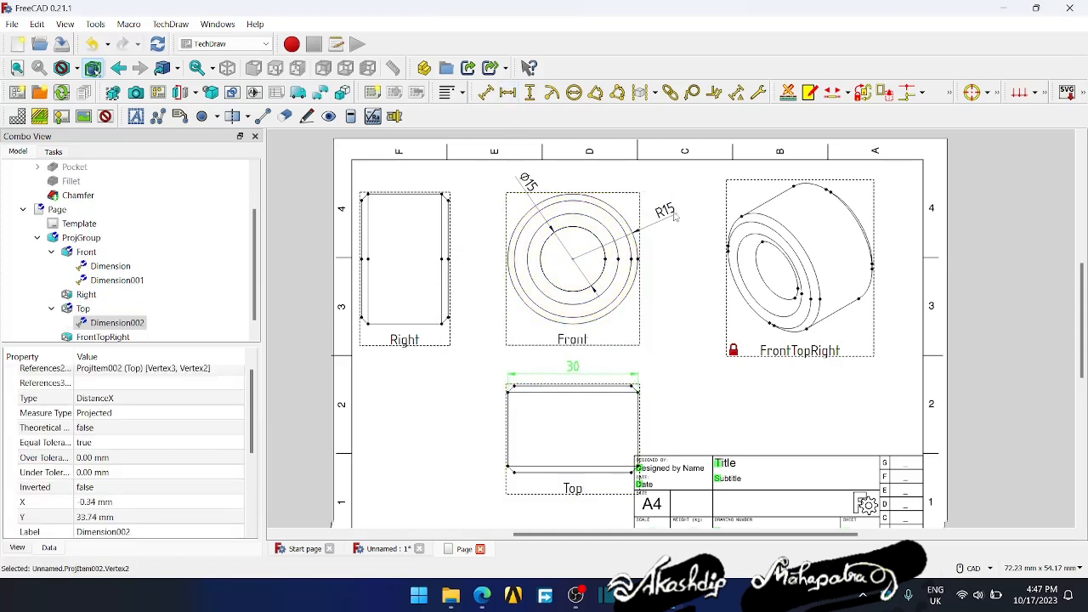
pyautogui.click(678, 245)
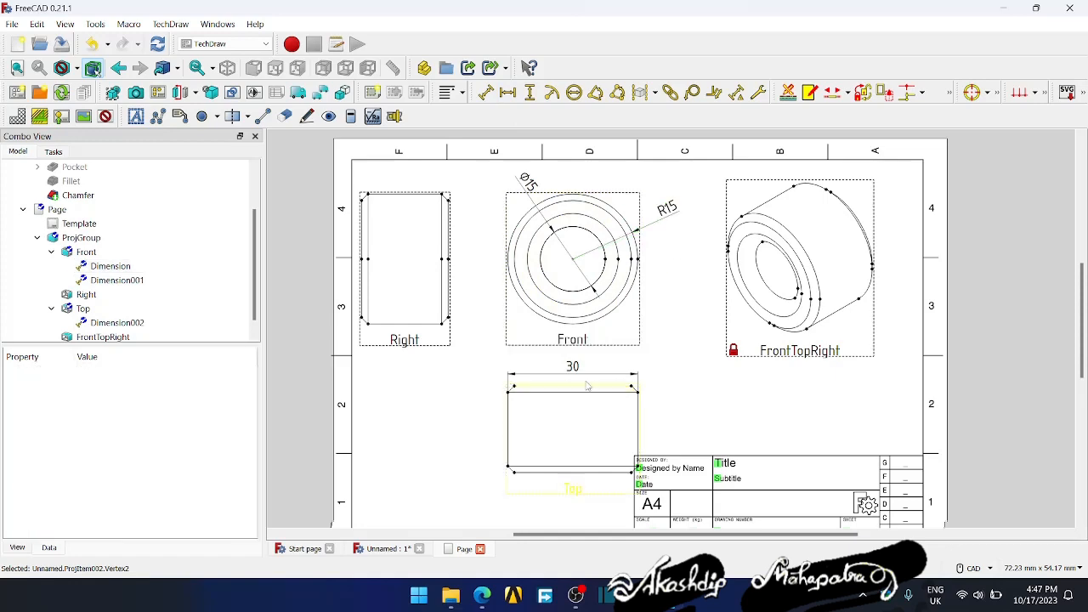
# - Nudge the front view's radius dimension text slightly down and toward the circle
pyautogui.moveTo(678, 385); pyautogui.dragTo(671, 361, button='middle')
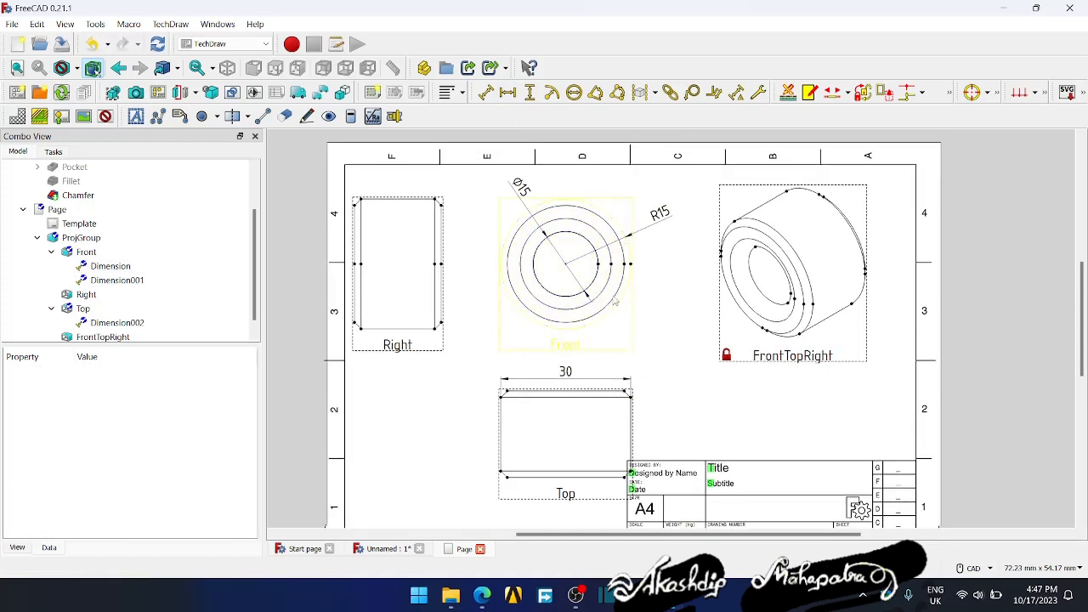
pyautogui.click(618, 328)
pyautogui.moveTo(662, 219); pyautogui.dragTo(657, 223)
# - Set the Front view's line width to 0.50 mm
pyautogui.click(562, 349)
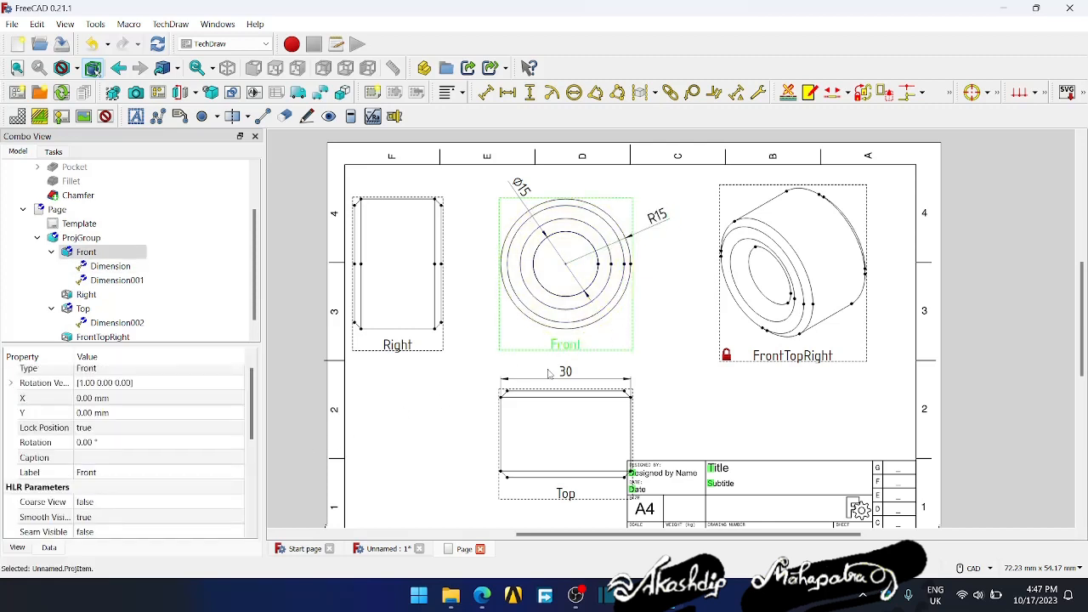
pyautogui.scroll(-3, 111, 436)
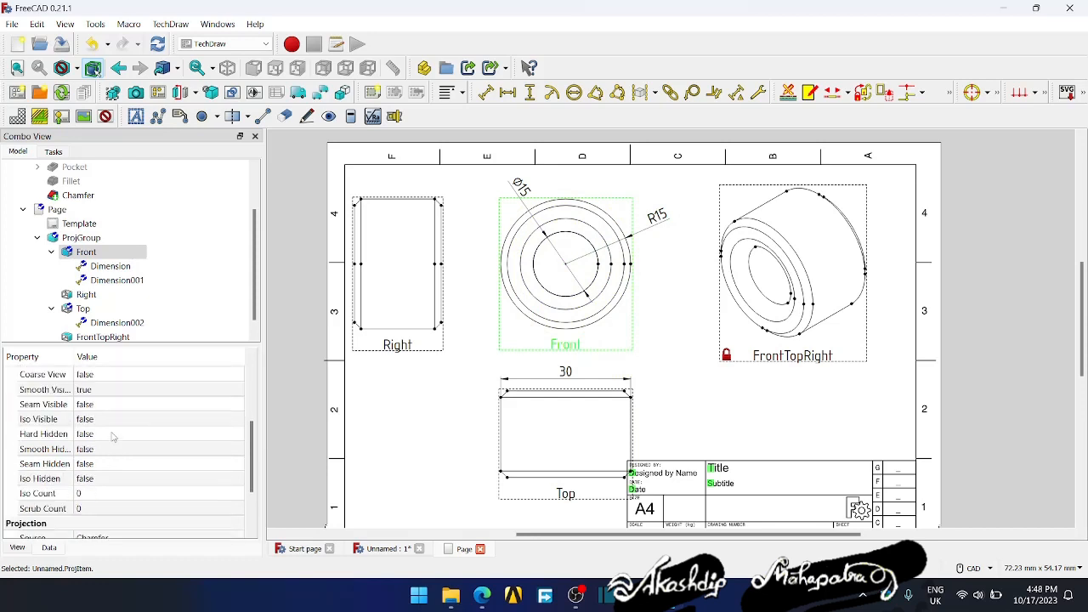
pyautogui.scroll(-2, 113, 438)
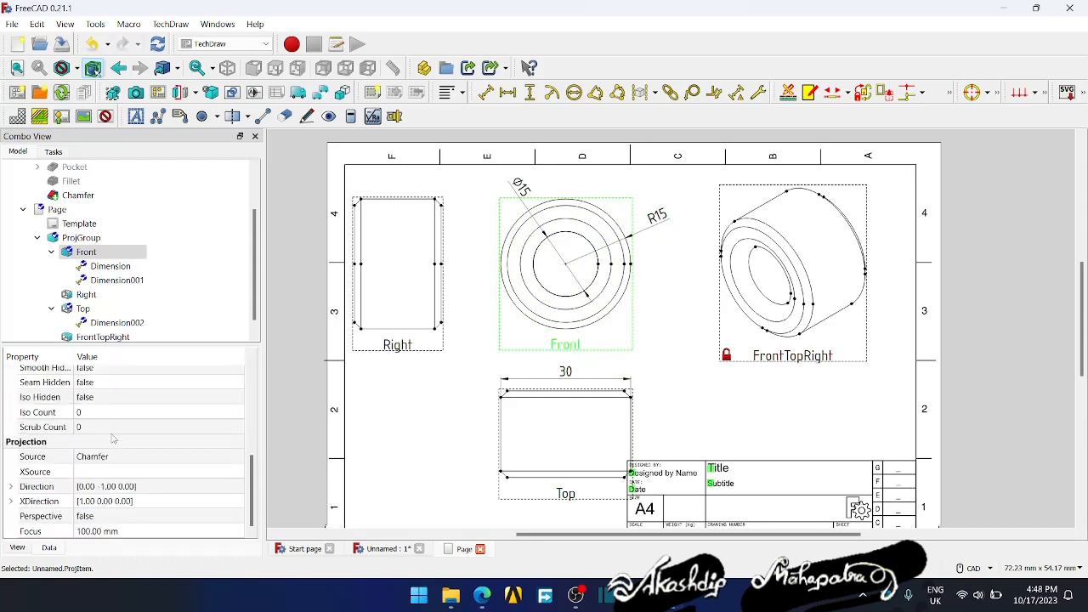
pyautogui.click(26, 549)
pyautogui.click(50, 548)
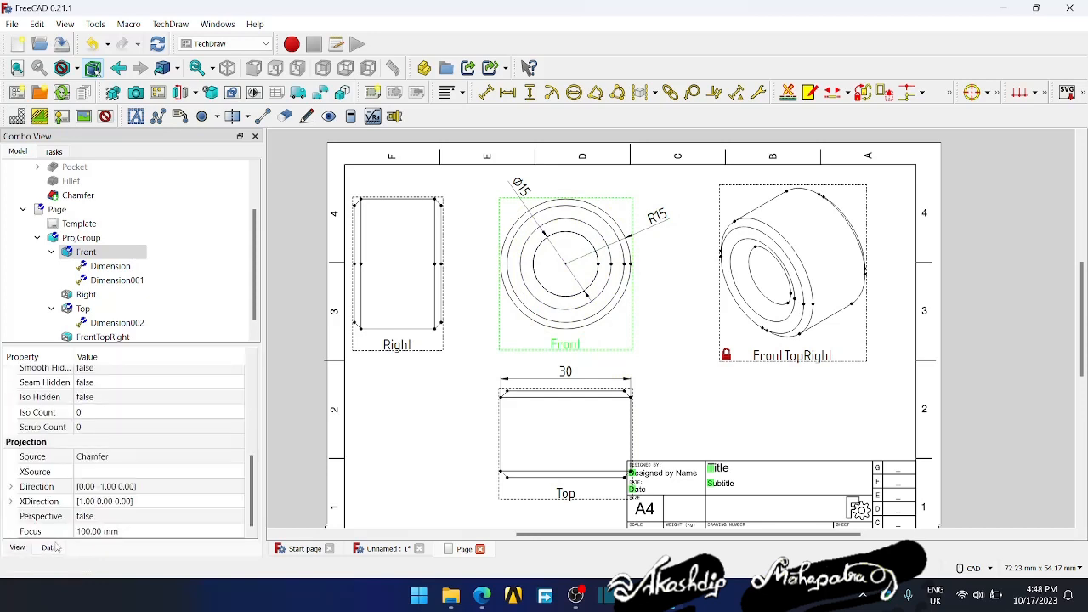
pyautogui.scroll(6, 103, 482)
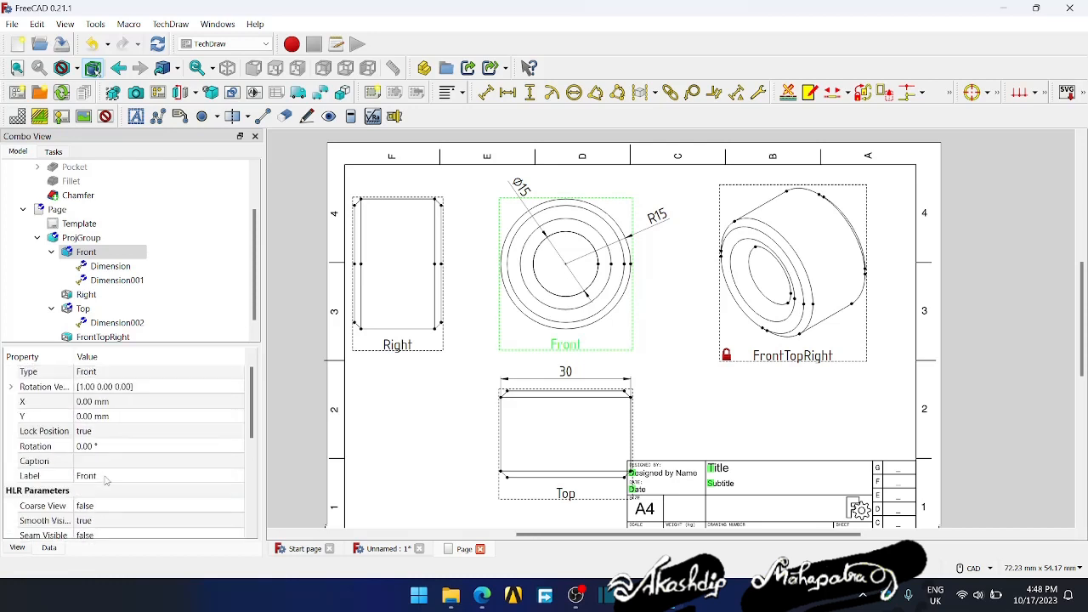
pyautogui.scroll(-1, 106, 478)
pyautogui.scroll(-4, 107, 479)
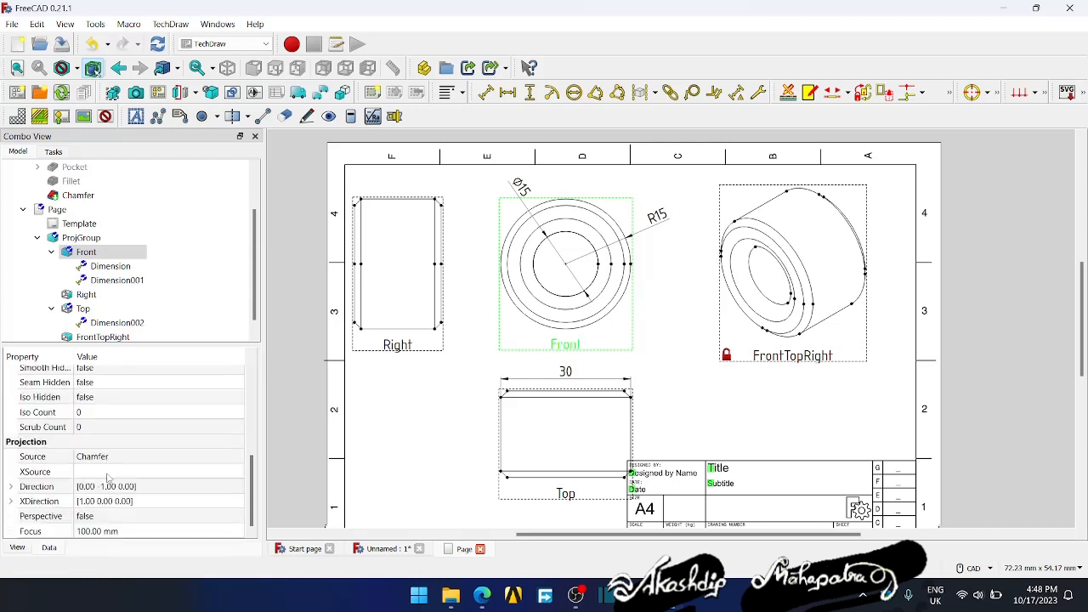
pyautogui.click(25, 548)
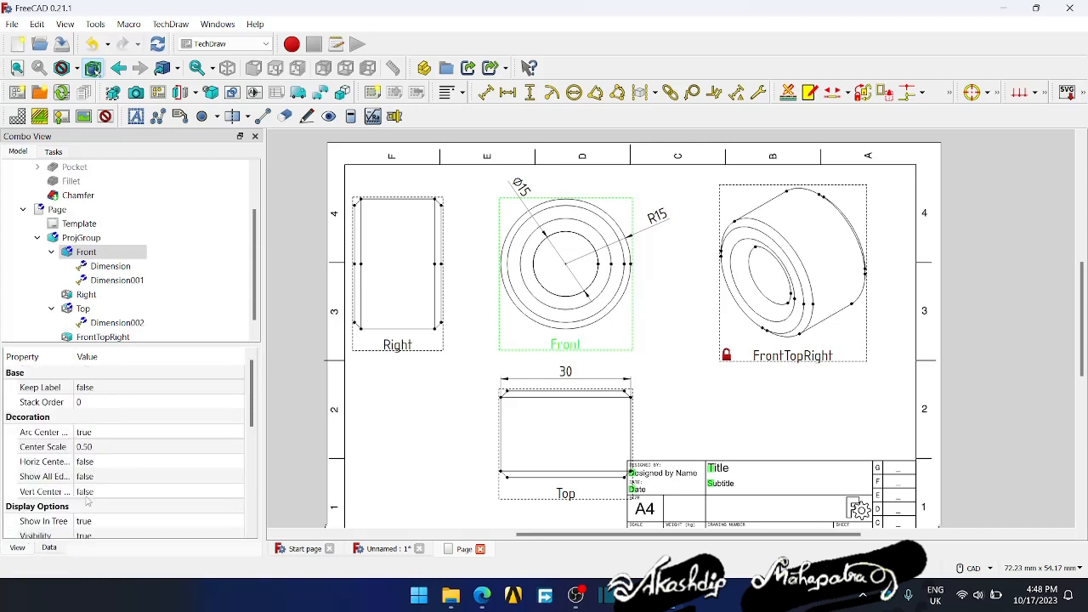
pyautogui.scroll(-4, 112, 469)
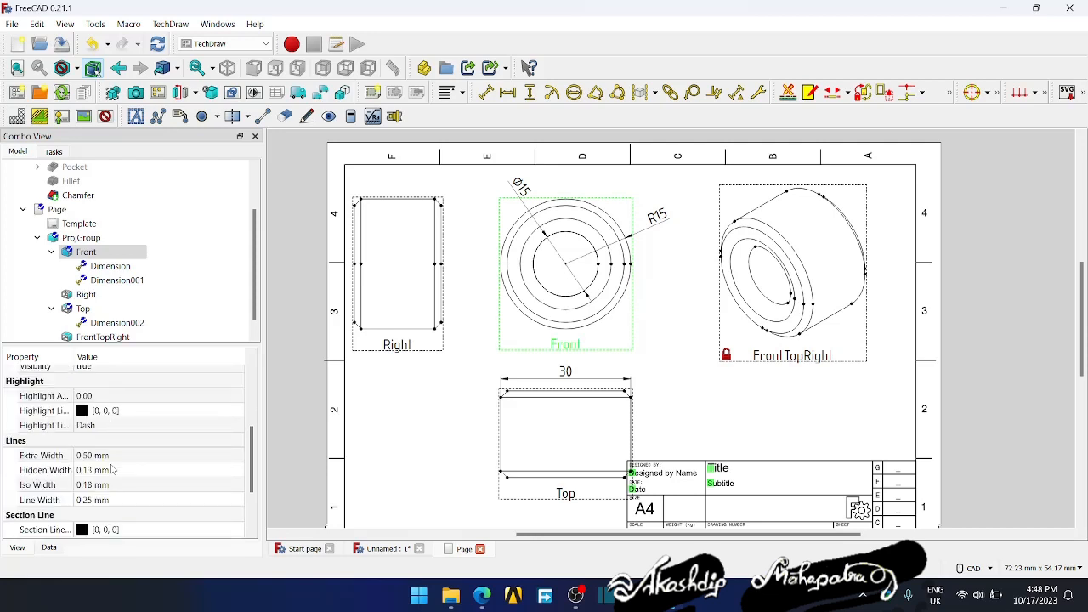
pyautogui.scroll(-2, 112, 468)
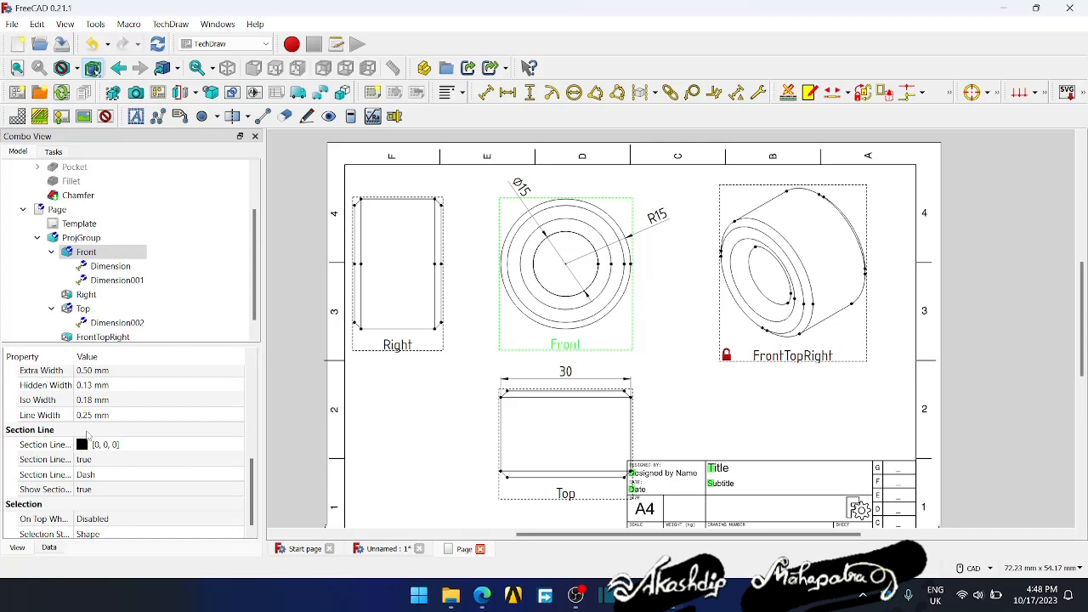
pyautogui.scroll(2, 88, 435)
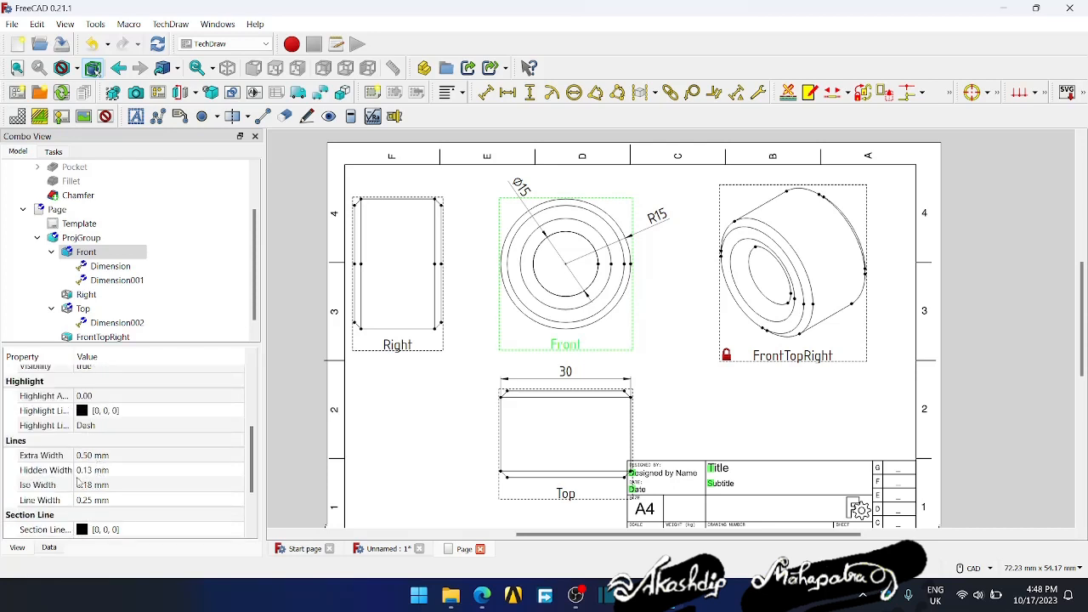
pyautogui.click(88, 501)
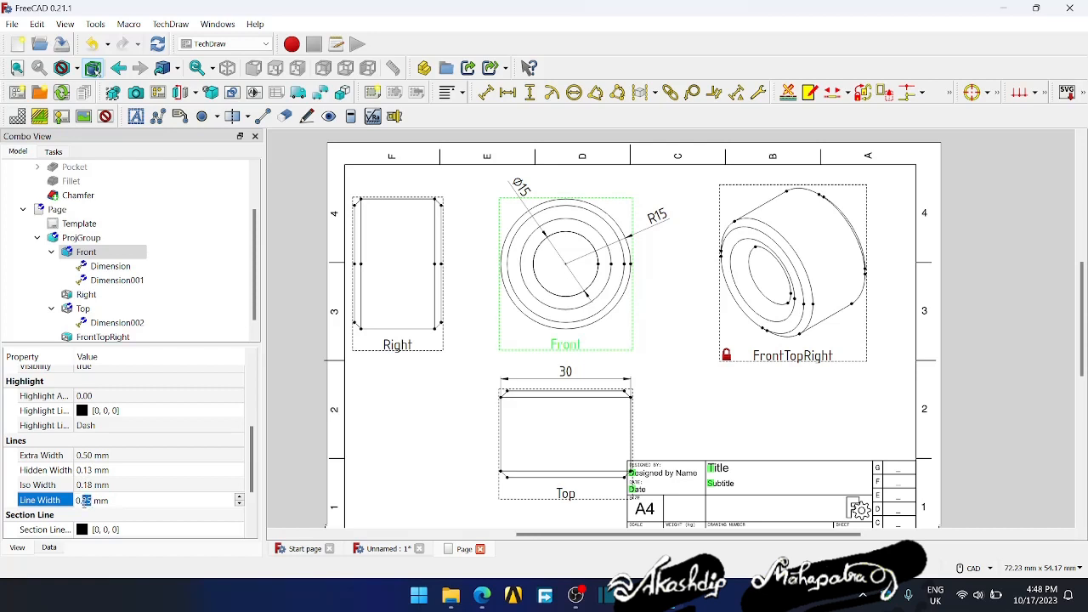
pyautogui.write('5')
pyautogui.press('Return')
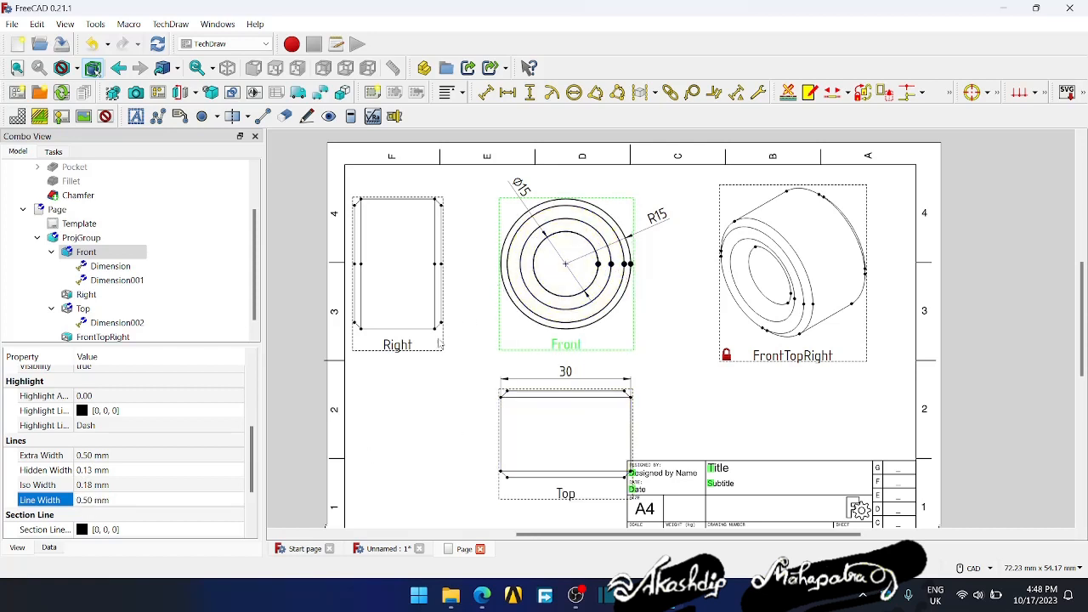
# - Move the Right view slightly closer to the front view and clear the selection
pyautogui.moveTo(439, 340); pyautogui.dragTo(458, 319)
pyautogui.click(657, 338)
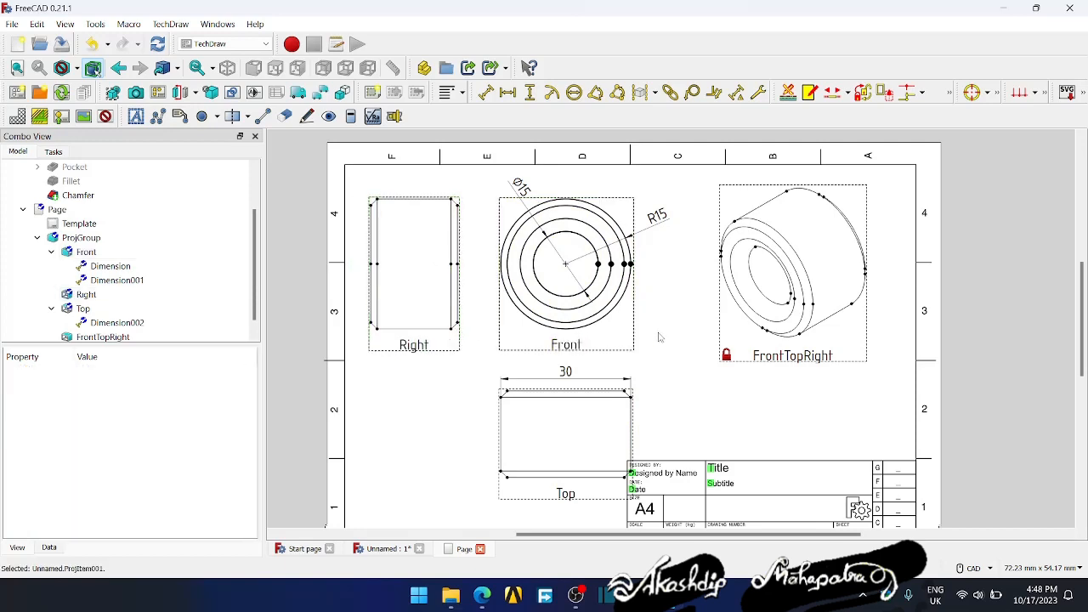
pyautogui.moveTo(672, 356)
pyautogui.mouseDown(button='middle')
pyautogui.moveTo(668, 346)
pyautogui.moveTo(674, 362)
pyautogui.mouseUp(button='middle')
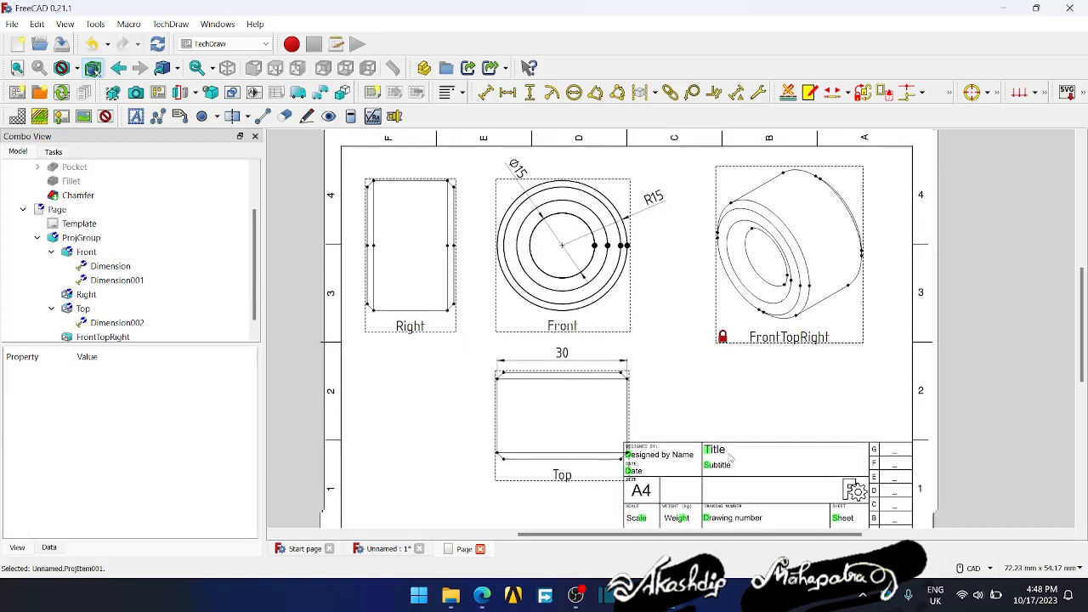
pyautogui.scroll(-2, 688, 414)
pyautogui.scroll(1, 688, 414)
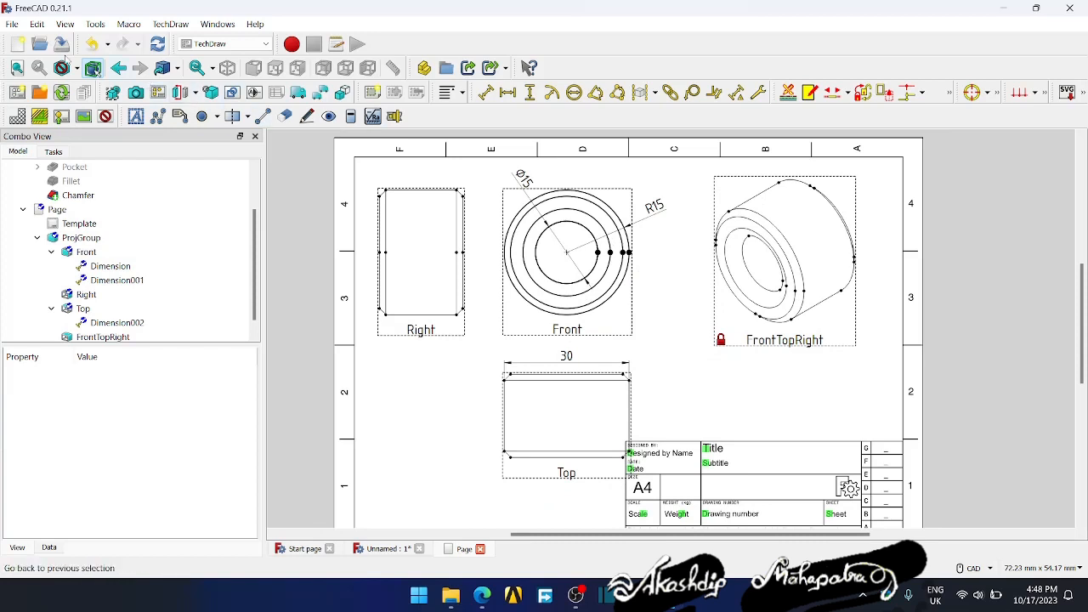
# - Examine the drawing page in the print preview, open its print dialog, and close both without printing
pyautogui.click(12, 24)
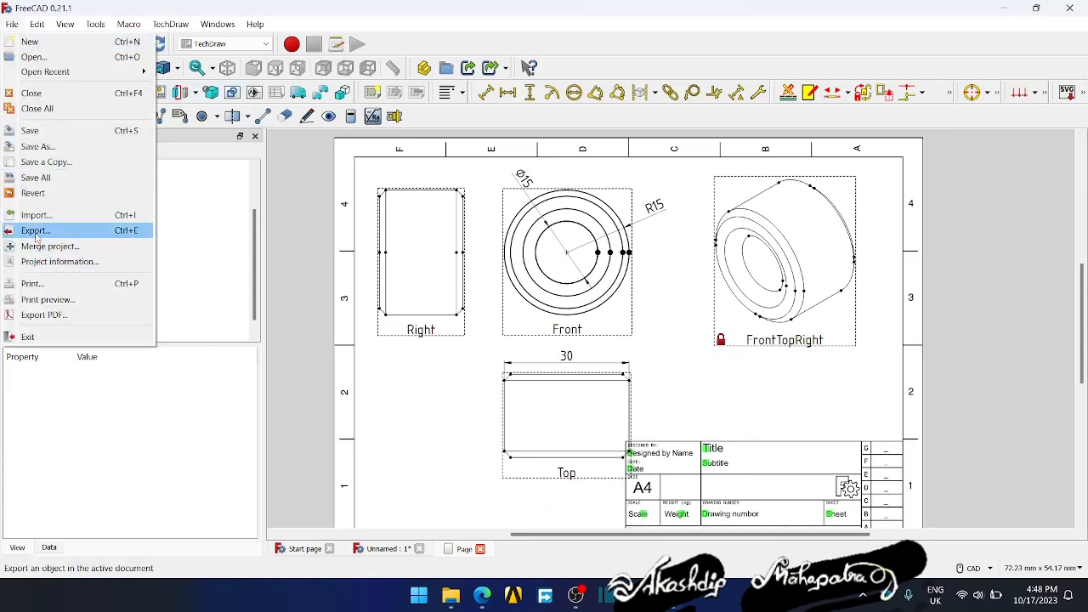
pyautogui.click(51, 300)
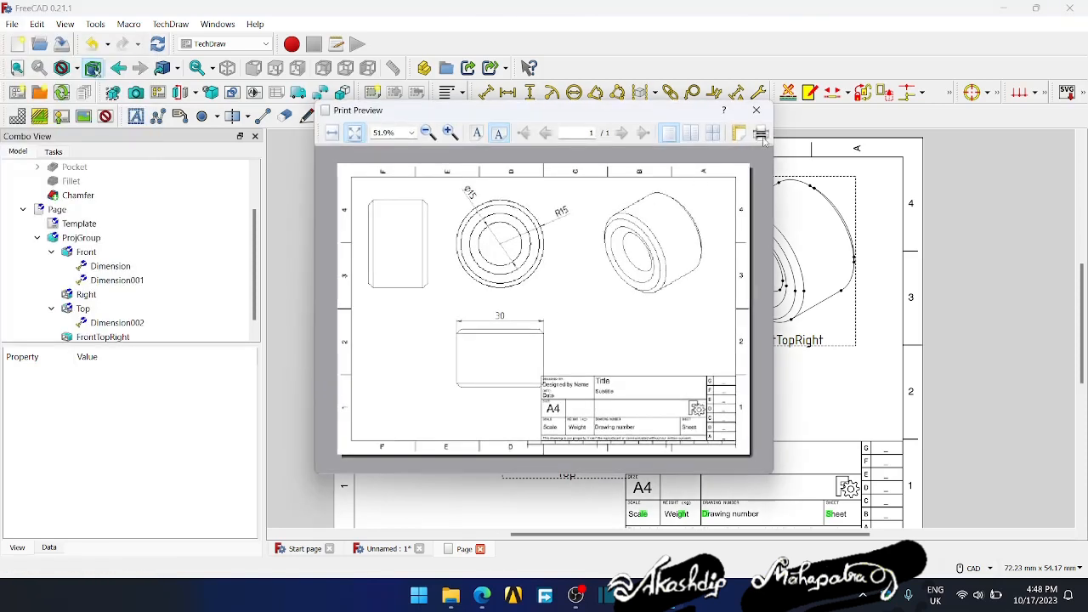
pyautogui.moveTo(565, 117); pyautogui.dragTo(608, 137)
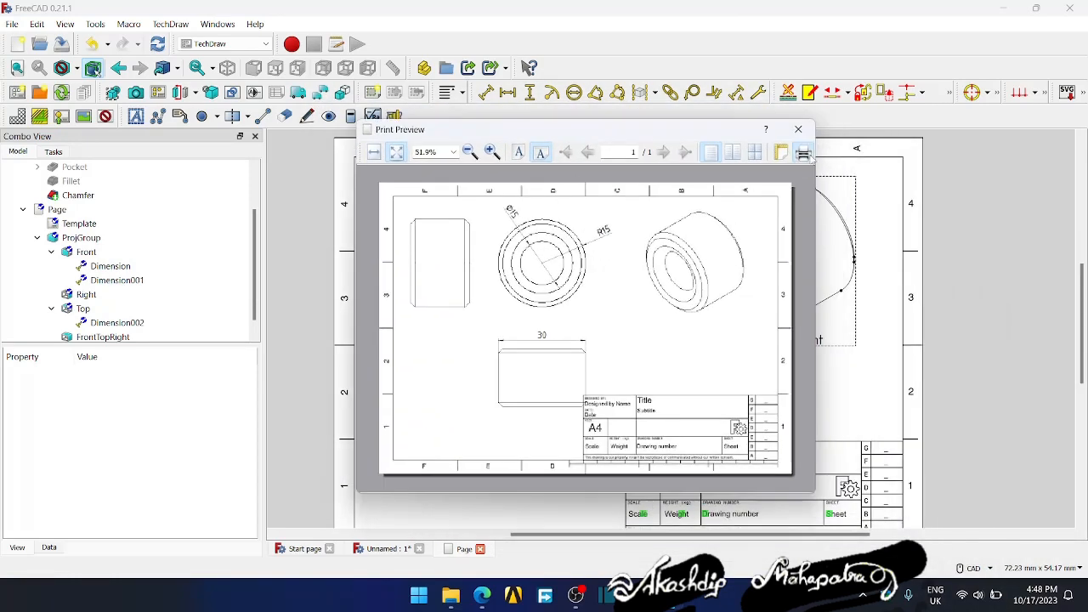
pyautogui.click(802, 152)
pyautogui.click(948, 66)
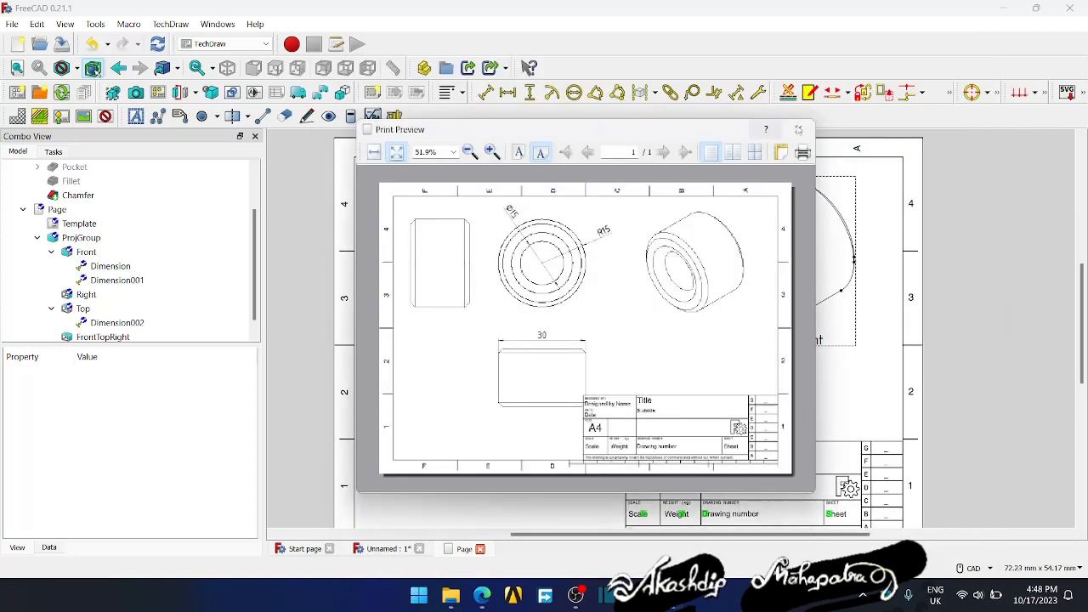
pyautogui.click(813, 139)
# - Open the PDF export of the drawing page and cancel it without saving
pyautogui.click(12, 24)
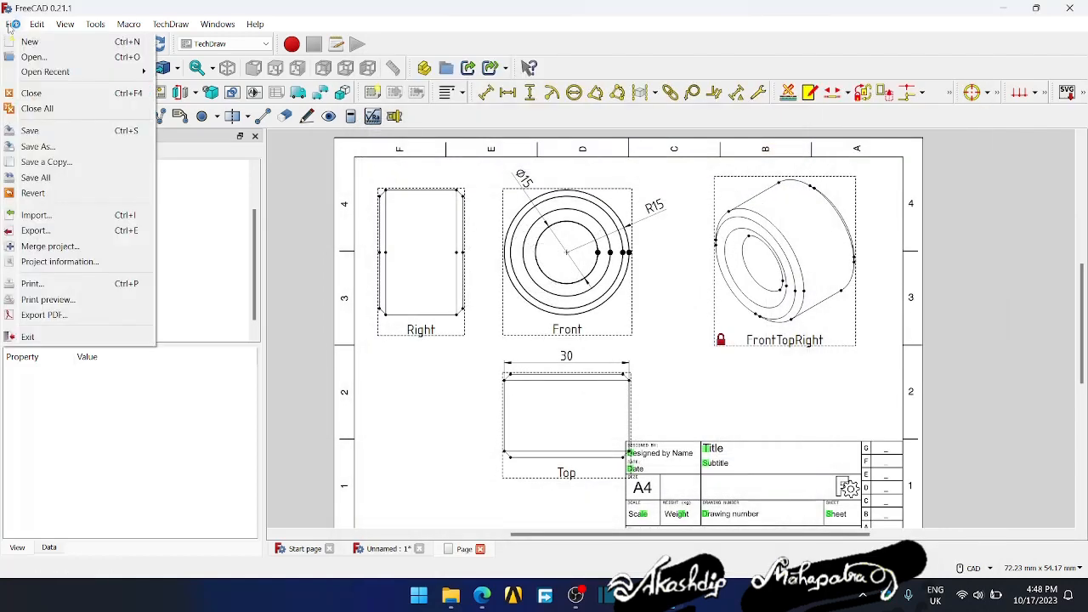
pyautogui.click(44, 316)
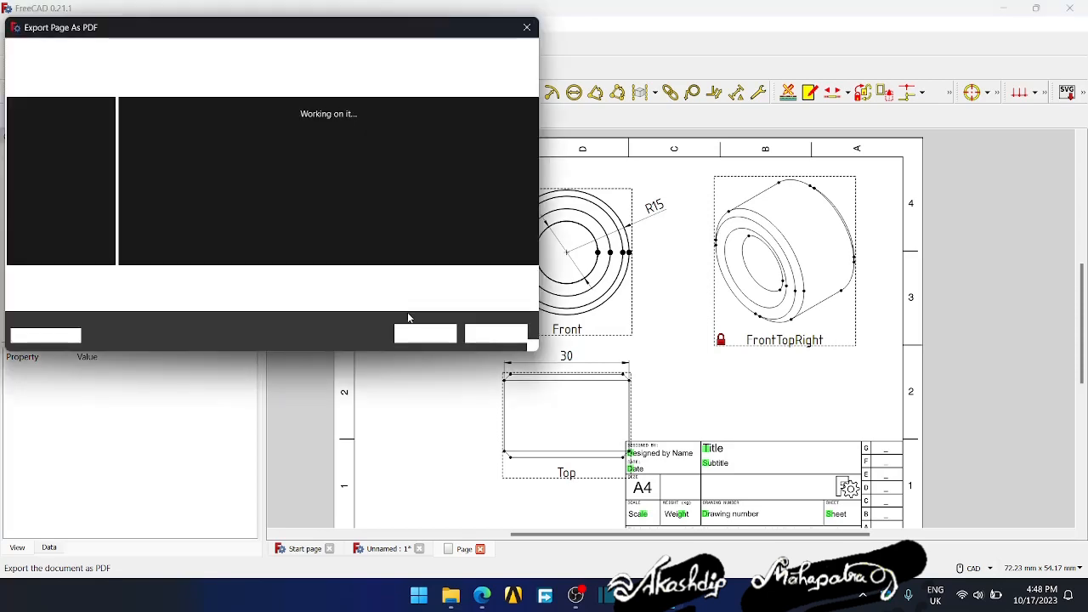
pyautogui.click(527, 27)
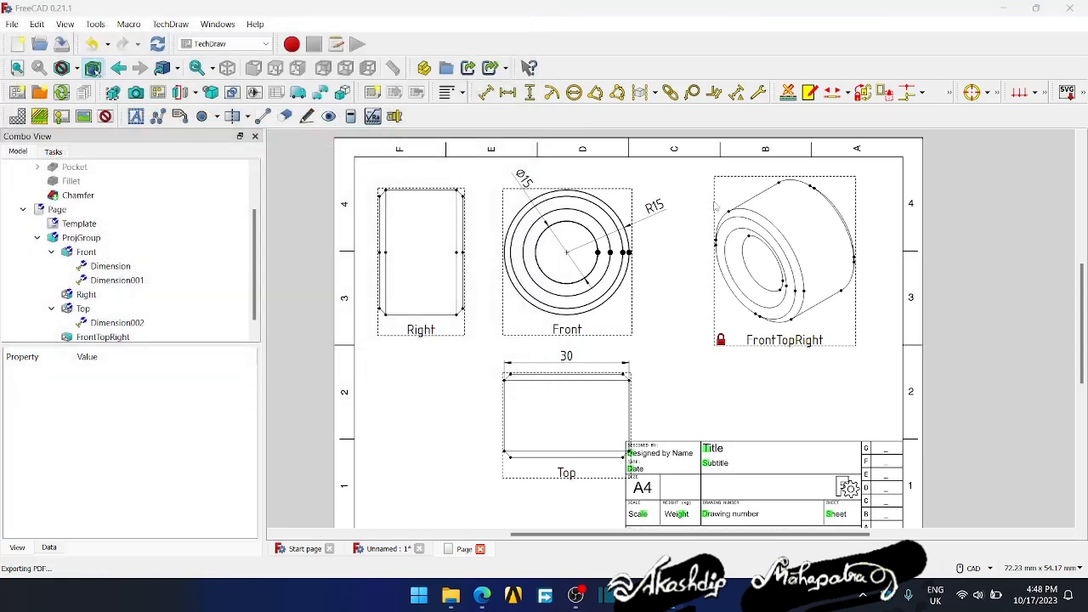
# - Close the drawing page, orbit the 3D model to an angled view, and minimize the program window
pyautogui.click(481, 548)
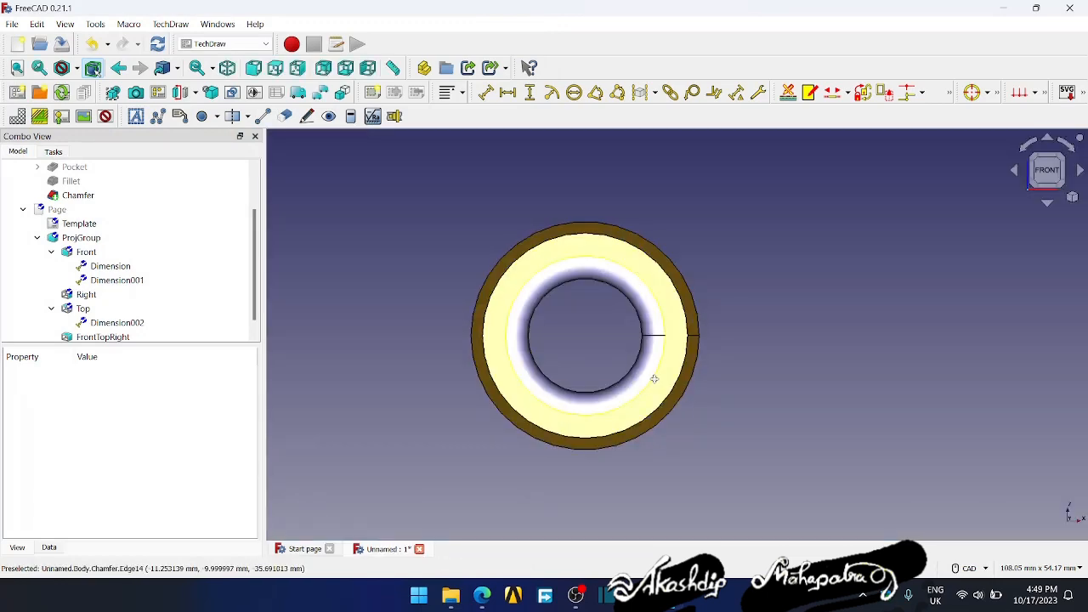
pyautogui.moveTo(651, 376); pyautogui.dragTo(832, 314, button='middle')
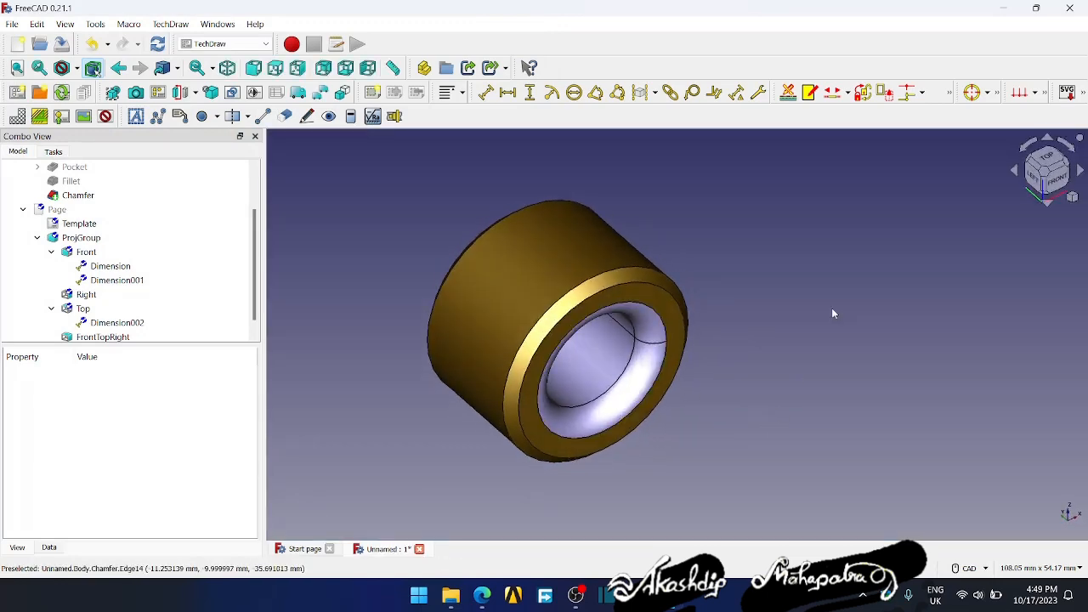
pyautogui.click(1003, 8)
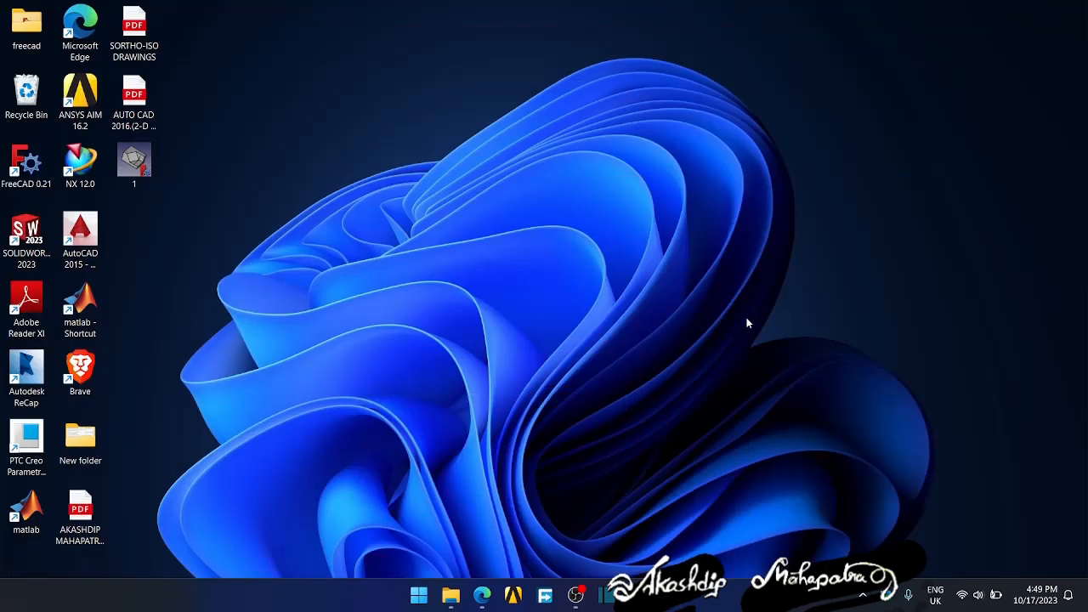